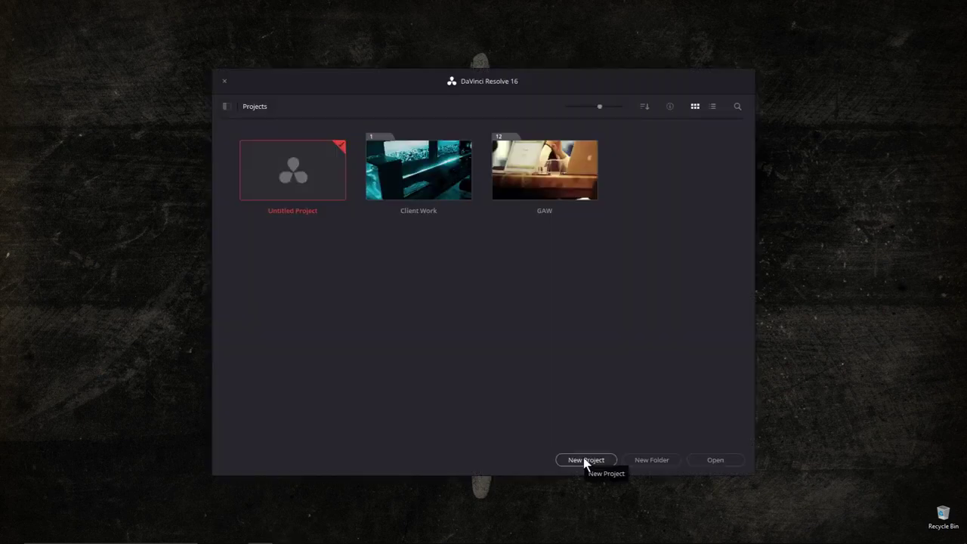
# Step: Create a new project named Johns Films Intro and open its project settings
pyautogui.click(584, 457)
pyautogui.write('Johns Films Int')
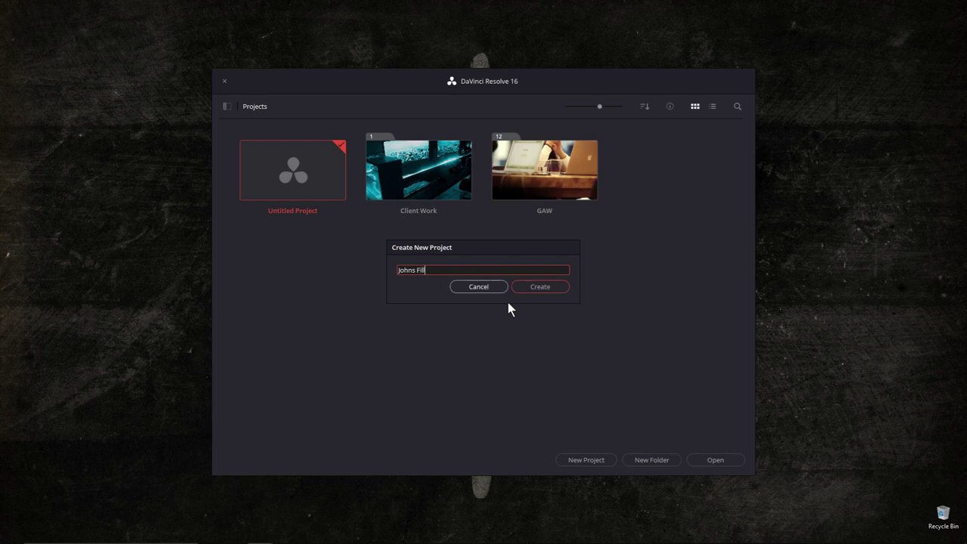
pyautogui.write('ro')
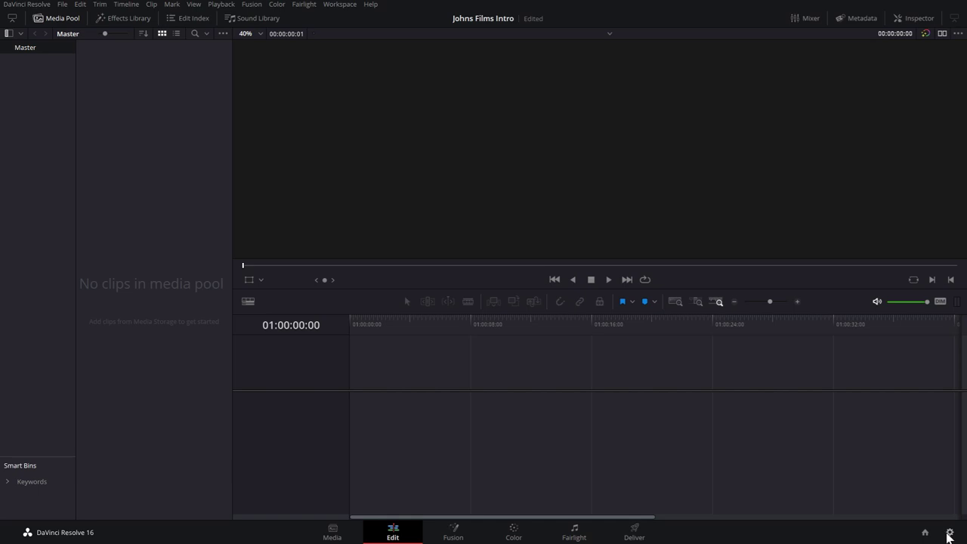
pyautogui.click(950, 533)
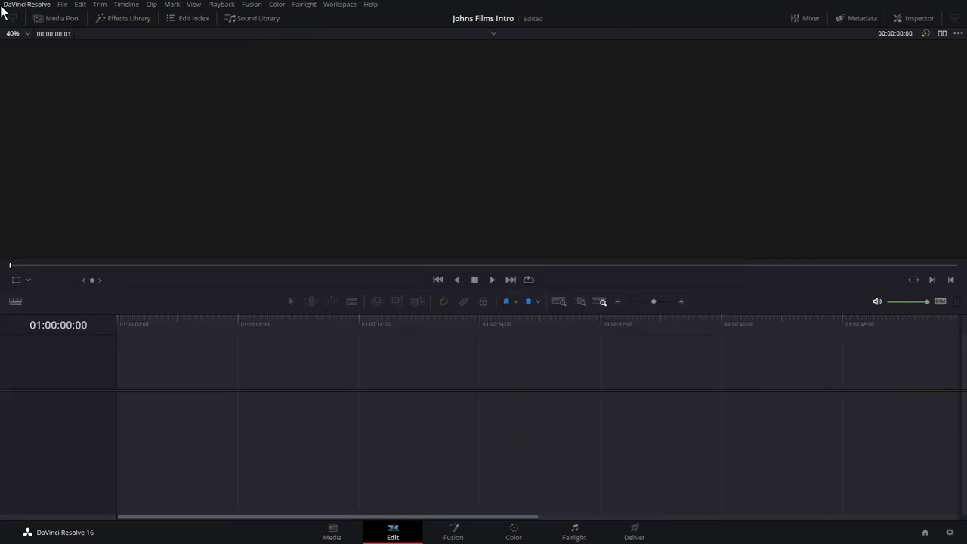
# Step: Import color04.jpg, Final Logo Version 01.jpg, jf_grab.jpg, poly_lines.mp4 and polyline grab.jpg into the media pool
pyautogui.click(65, 20)
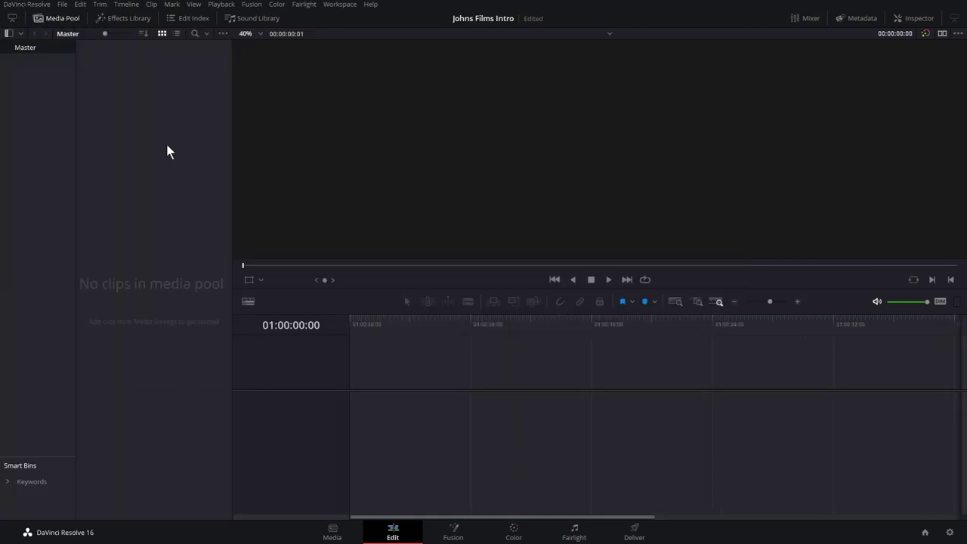
pyautogui.rightClick(167, 151)
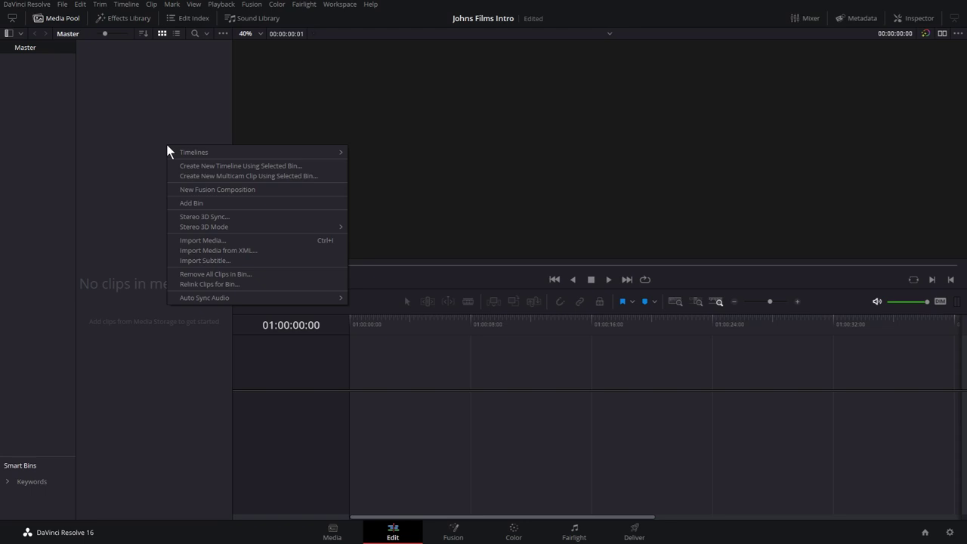
pyautogui.click(203, 241)
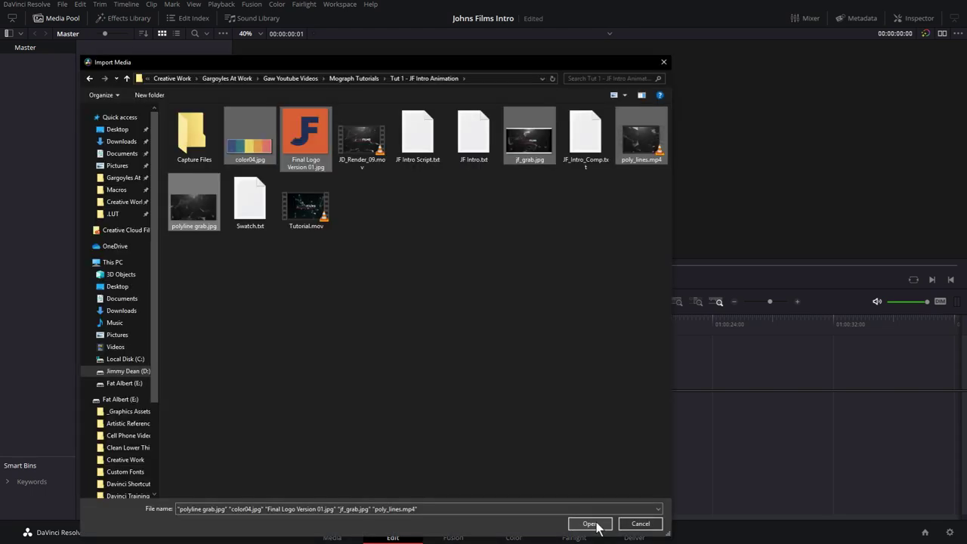
pyautogui.click(590, 524)
# Step: Create a new Fusion composition clip named Intro with a duration of 15 seconds
pyautogui.rightClick(165, 248)
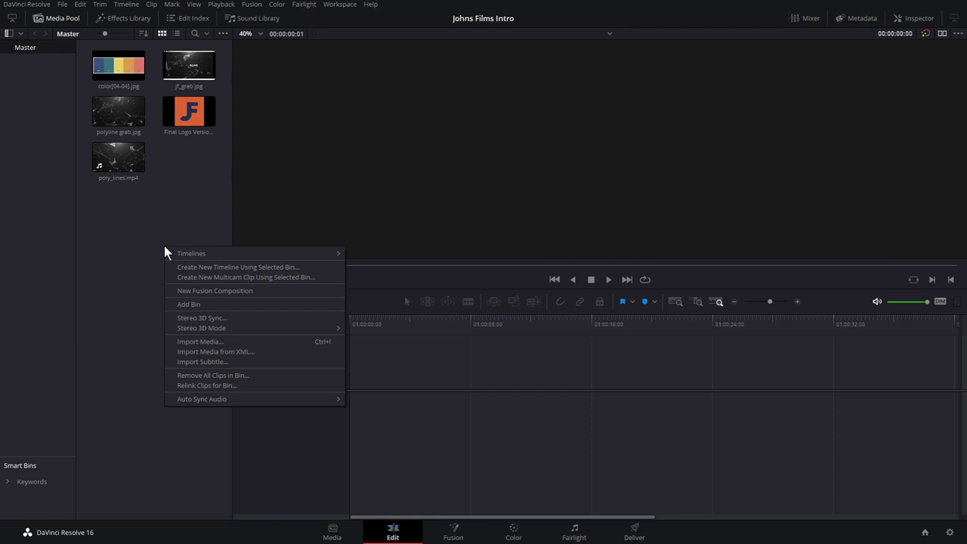
pyautogui.click(195, 291)
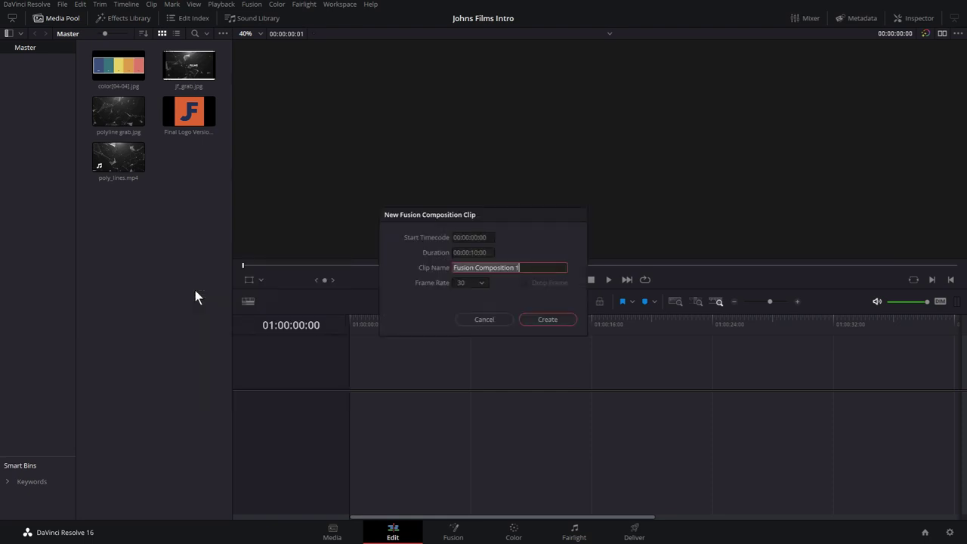
pyautogui.write('Intro')
pyautogui.click(491, 252)
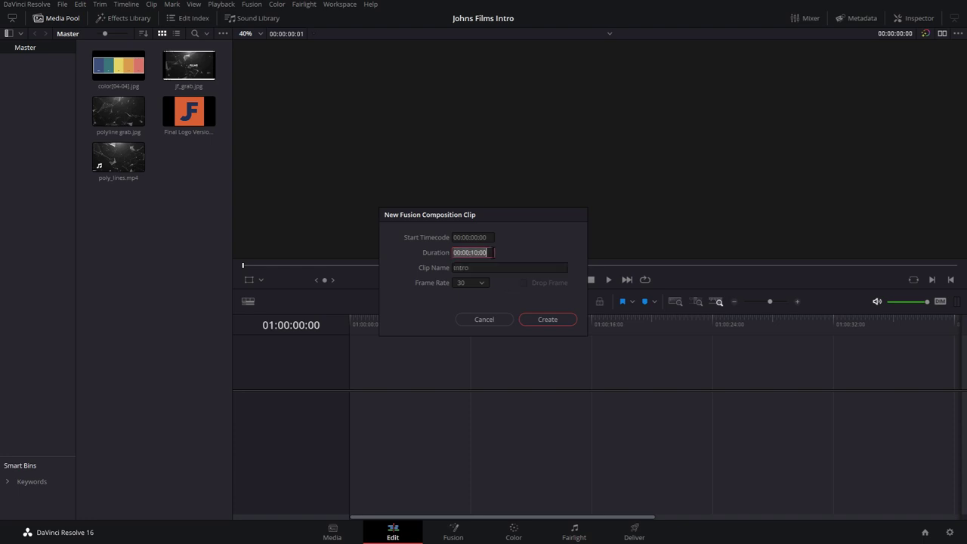
pyautogui.click(492, 252)
pyautogui.press('BackSpace')
pyautogui.write('5')
pyautogui.click(546, 319)
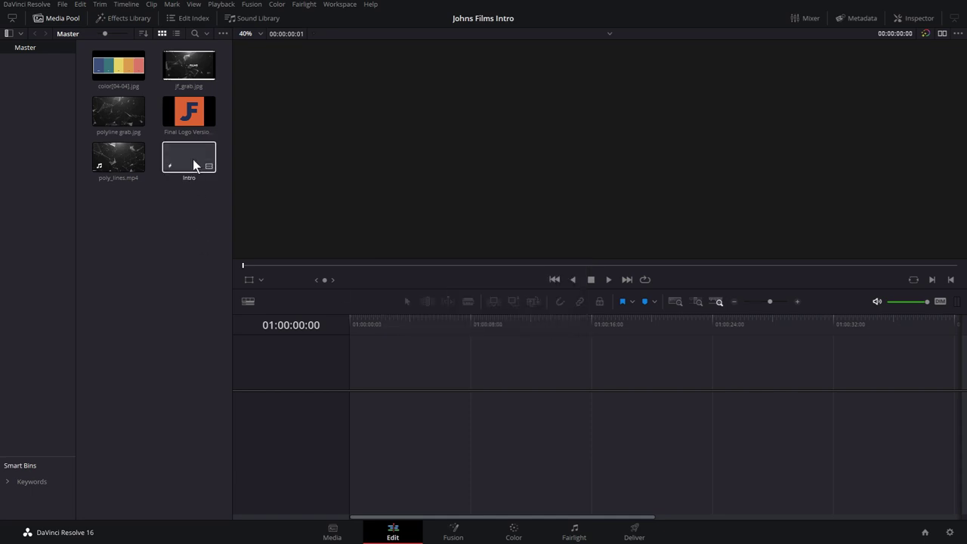
# Step: Place the Intro composition at the start of a new timeline's first video track and open it on the Fusion page
pyautogui.moveTo(193, 159); pyautogui.dragTo(338, 334)
pyautogui.moveTo(371, 368); pyautogui.dragTo(352, 423)
pyautogui.click(444, 321)
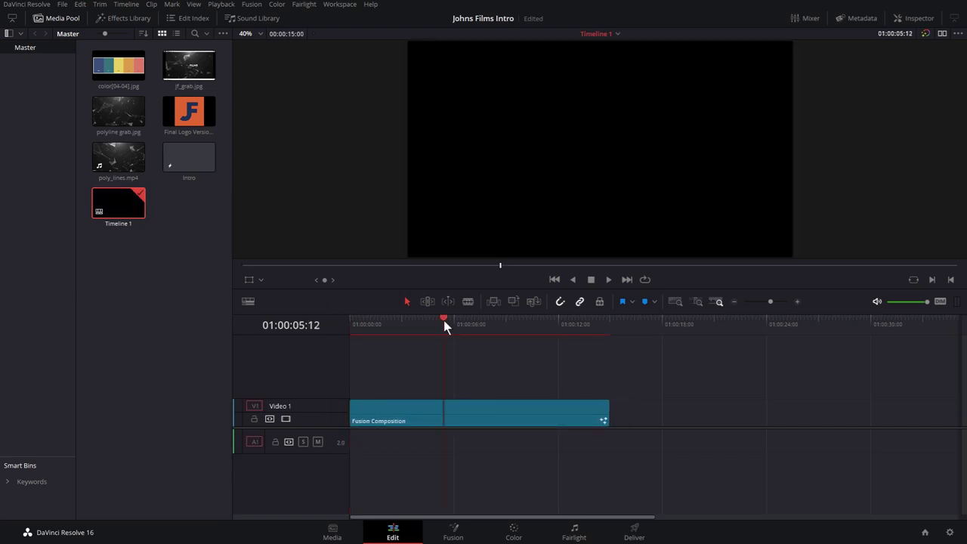
pyautogui.click(453, 533)
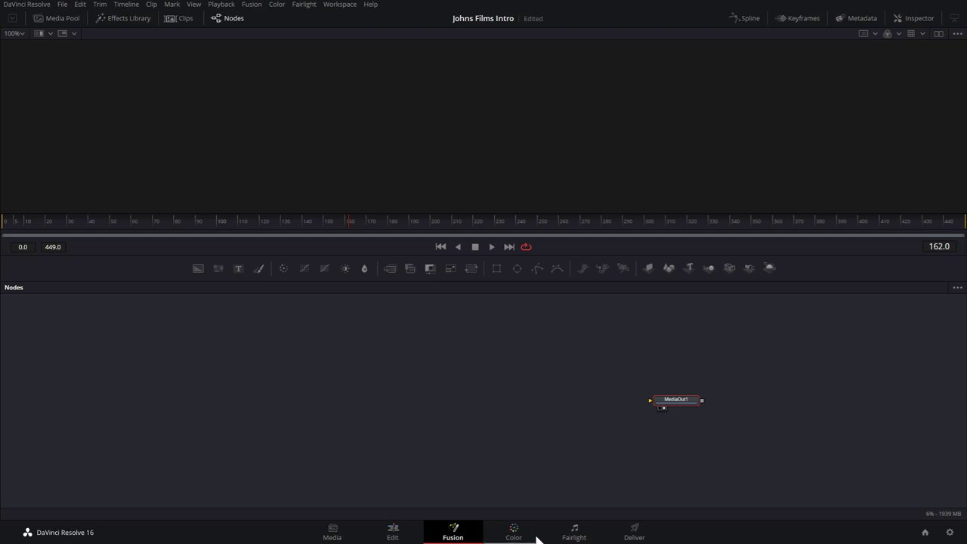
# Step: Hide the page navigation bar and test switching to the Edit page and back to the Fusion page
pyautogui.click(341, 4)
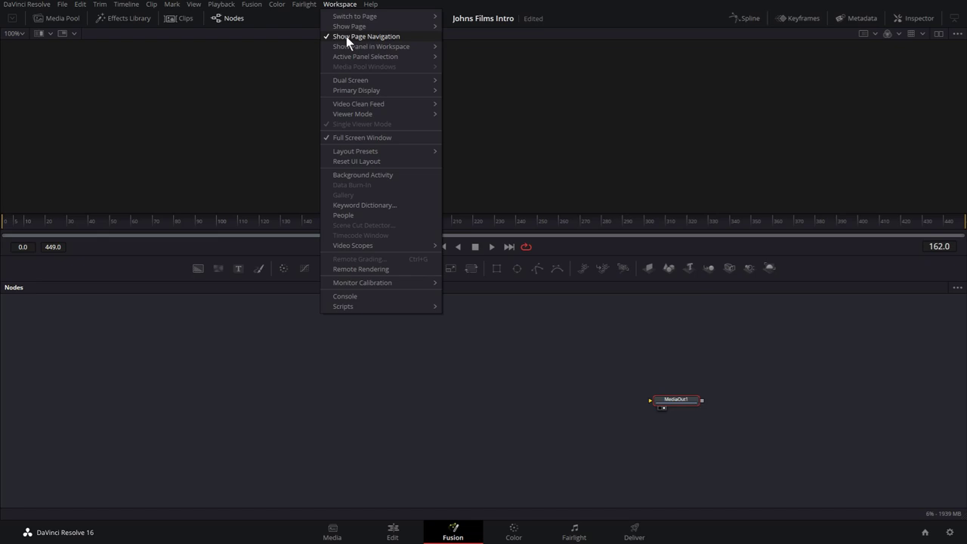
pyautogui.click(347, 37)
pyautogui.moveTo(344, 18)
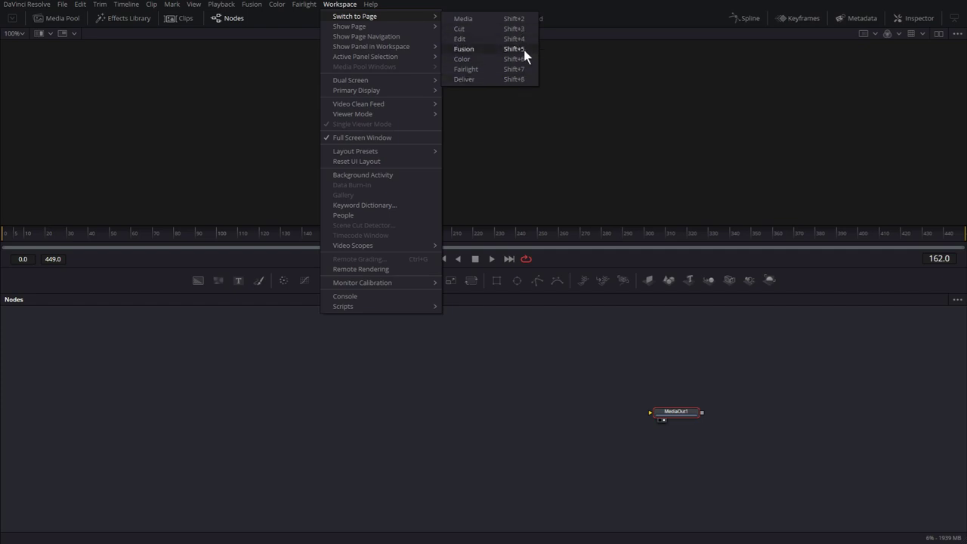
pyautogui.click(532, 356)
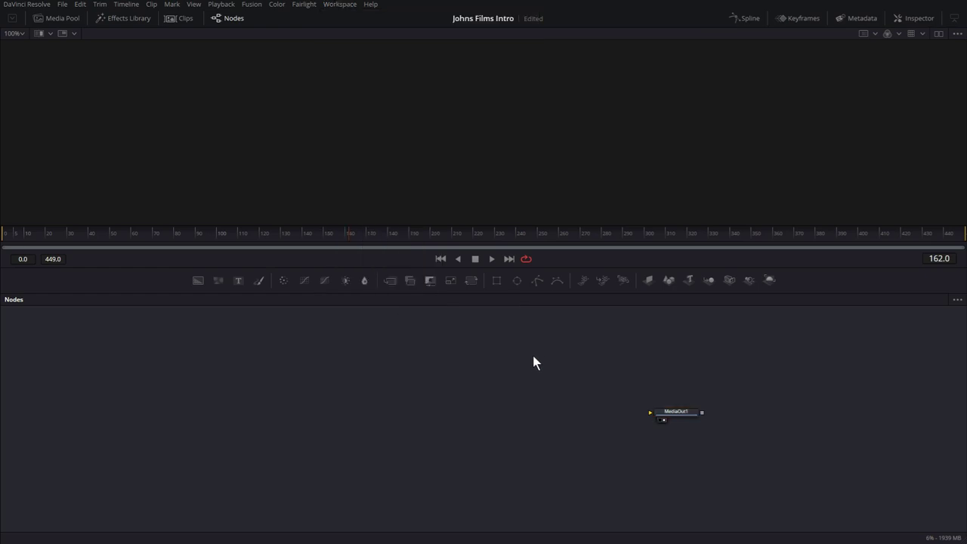
pyautogui.hotkey('shift', '4')
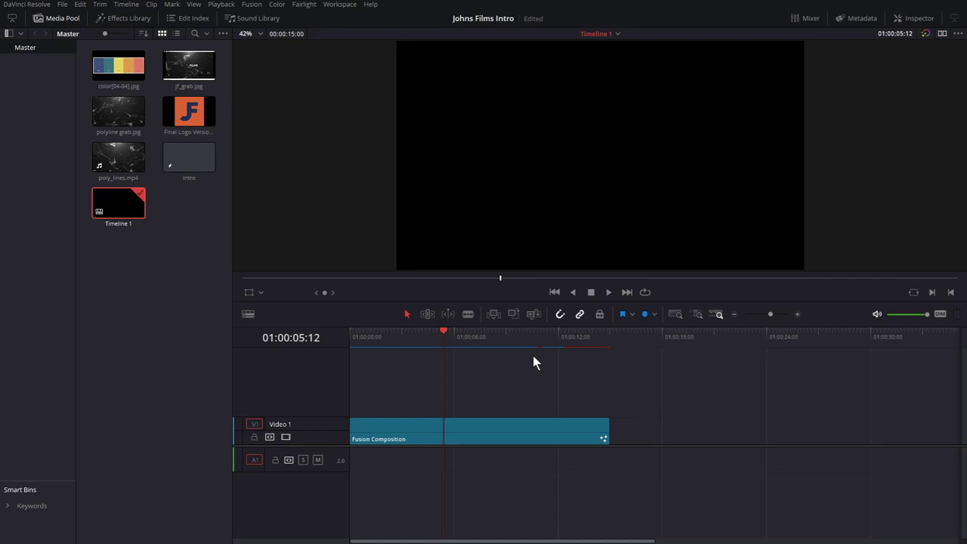
pyautogui.hotkey('shift', '5')
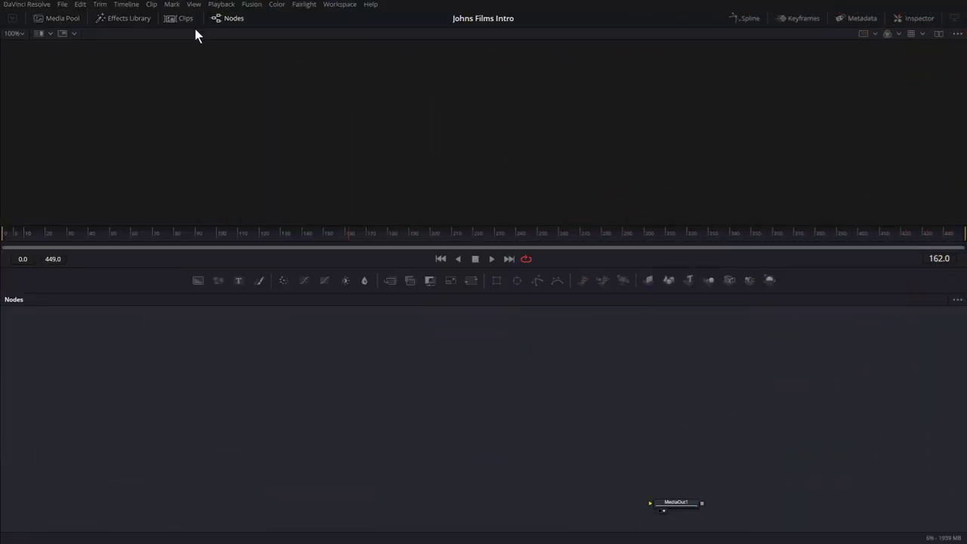
# Step: Show and hide the Media Pool, Spline and Inspector panels one after another
pyautogui.click(75, 20)
pyautogui.click(75, 18)
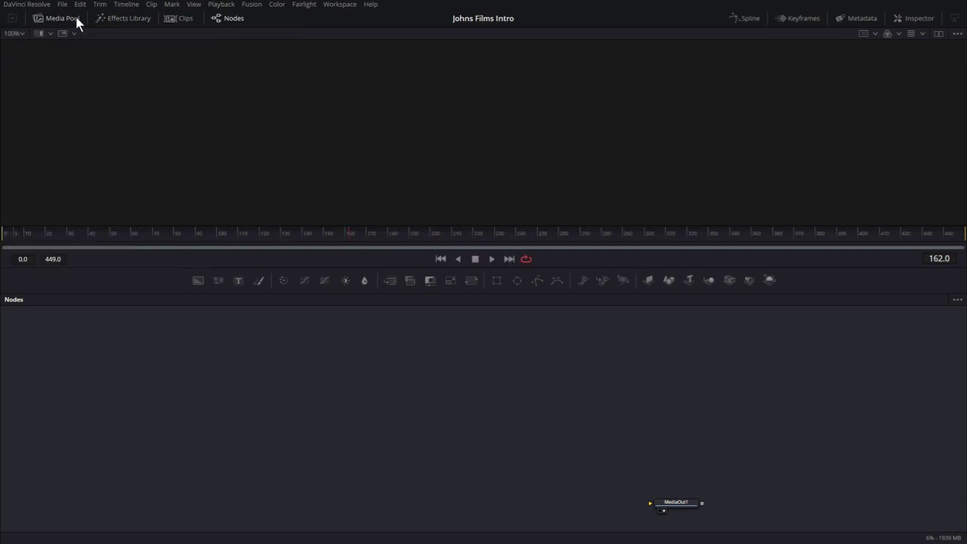
pyautogui.click(751, 21)
pyautogui.click(751, 22)
pyautogui.click(931, 20)
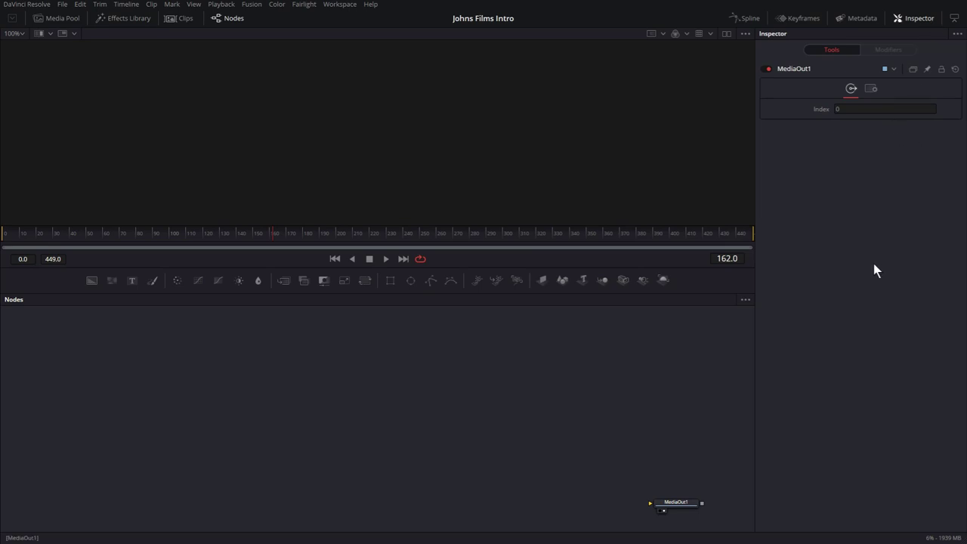
pyautogui.press('F12')
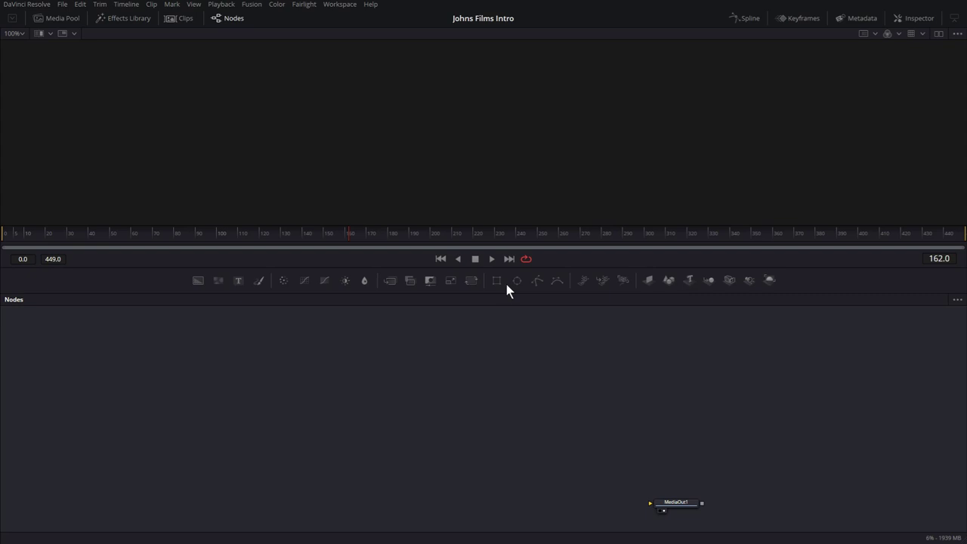
# Step: Hide the Fusion toolbar and move the MediaOut1 node up and to the right in the node graph
pyautogui.click(252, 4)
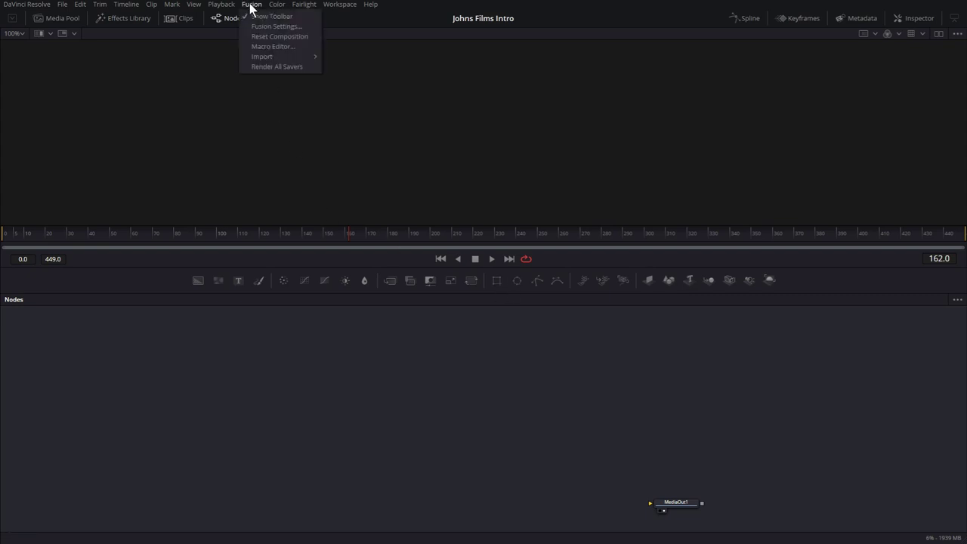
pyautogui.click(254, 16)
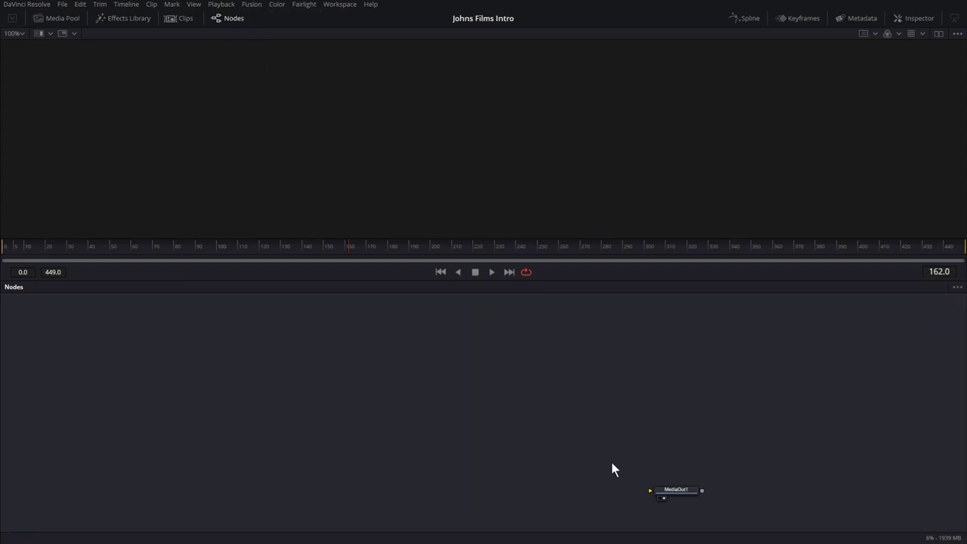
pyautogui.moveTo(675, 491); pyautogui.dragTo(725, 436)
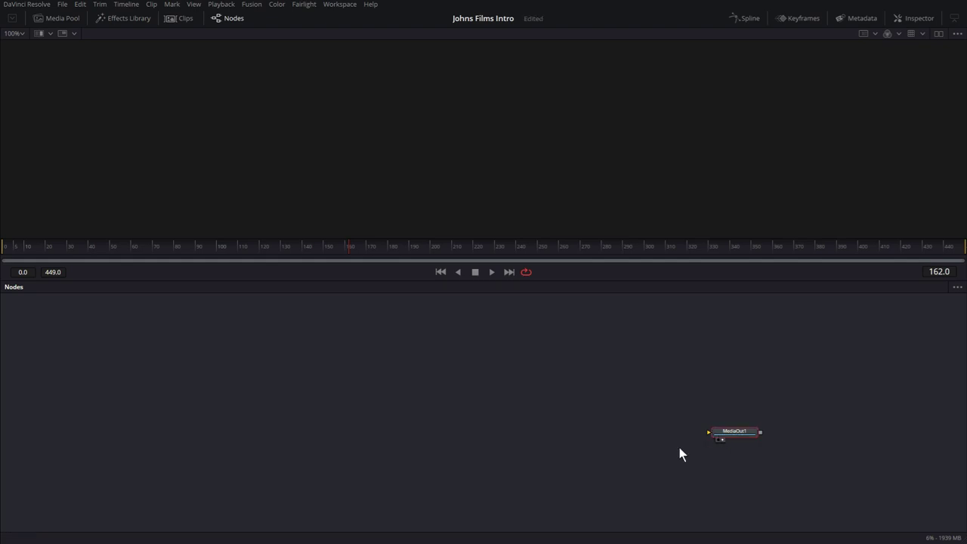
# Step: Add a Background node on the left of the node graph, level with MediaOut1, and connect its output to MediaOut1
pyautogui.click(394, 423)
pyautogui.hotkey('shift', 'space')
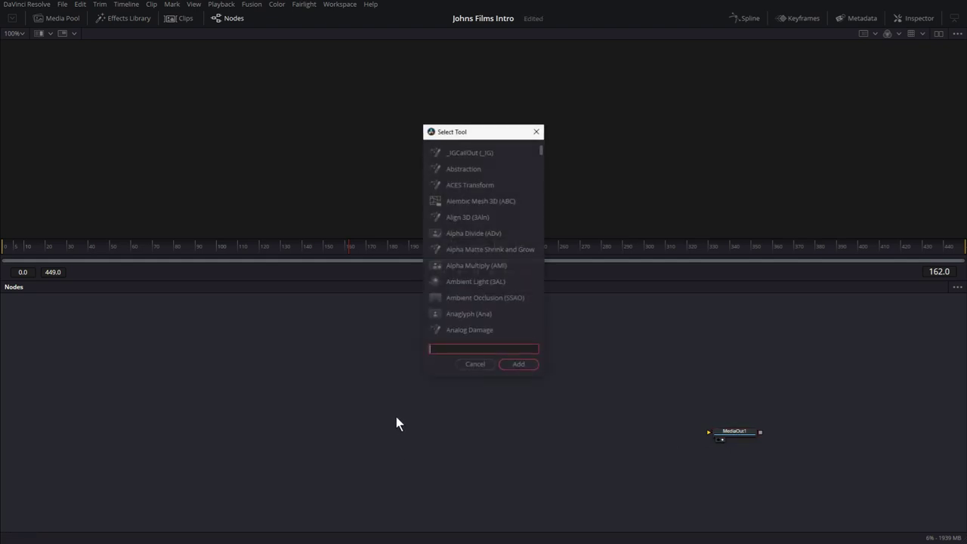
pyautogui.write('back')
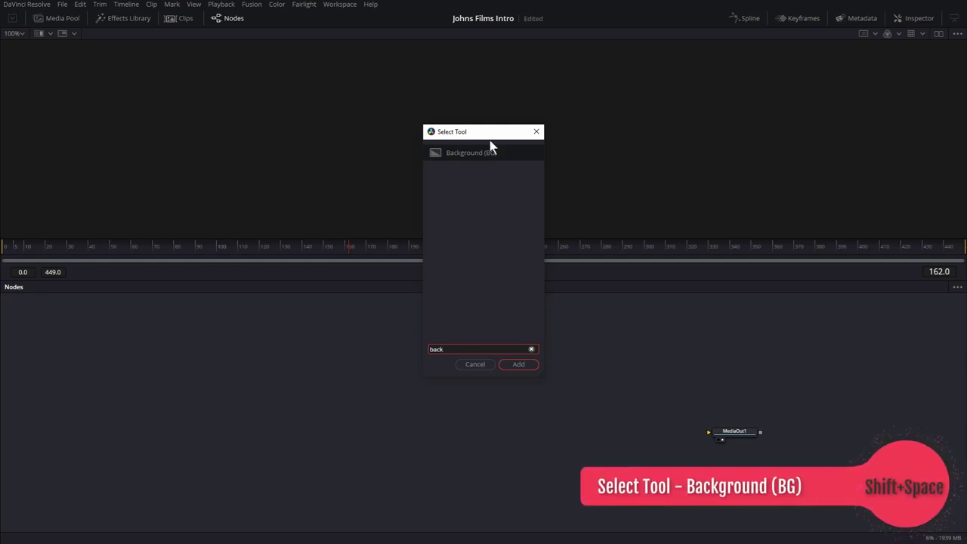
pyautogui.press('BackSpace')
pyautogui.press('BackSpace')
pyautogui.press('BackSpace')
pyautogui.press('BackSpace')
pyautogui.write('bg')
pyautogui.press('Return')
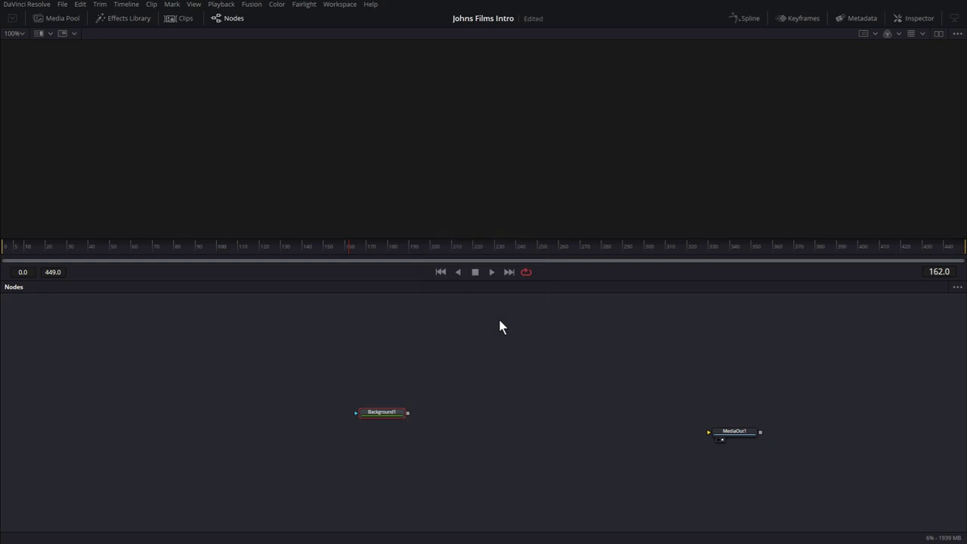
pyautogui.moveTo(408, 414); pyautogui.dragTo(710, 432)
pyautogui.moveTo(383, 415); pyautogui.dragTo(236, 433)
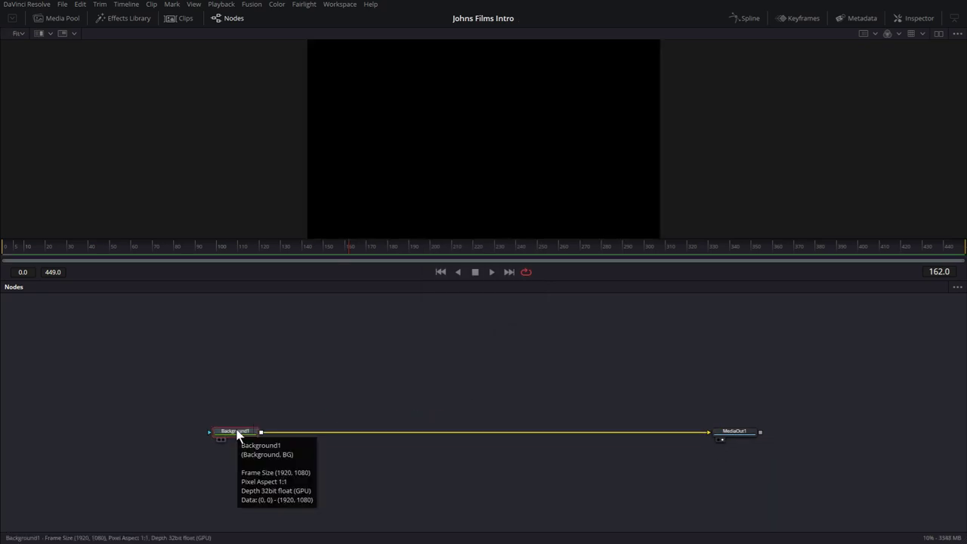
# Step: Rename the Background node as Settings
pyautogui.press('F2')
pyautogui.press('BackSpace')
pyautogui.write('Settings')
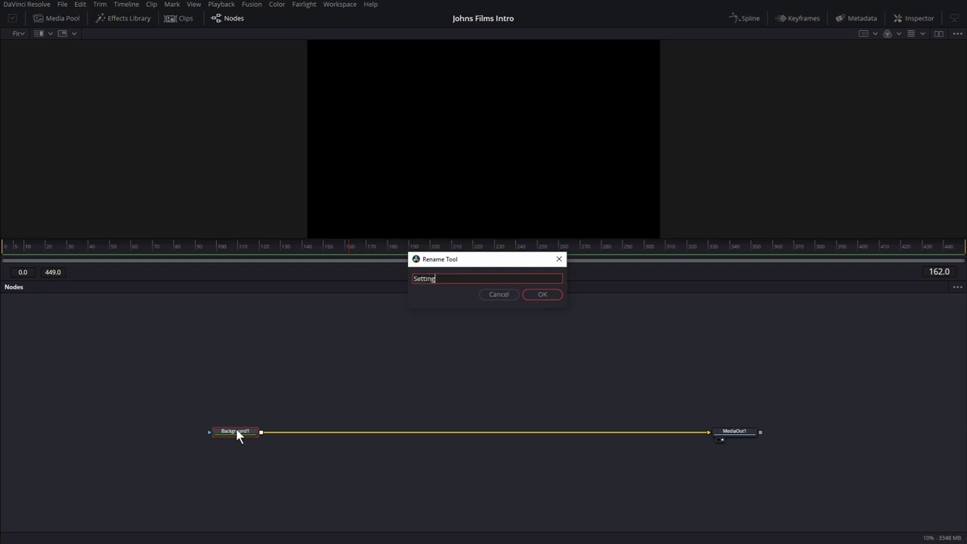
pyautogui.press('Return')
# Step: Make the Settings node fully transparent with an alpha of 0.0 and set its image depth to float16
pyautogui.click(911, 20)
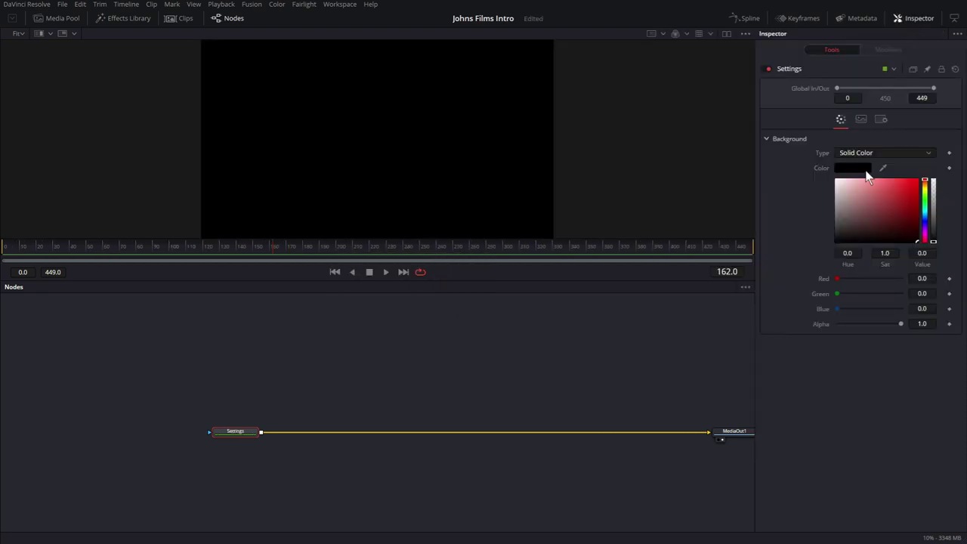
pyautogui.moveTo(932, 243); pyautogui.dragTo(935, 169)
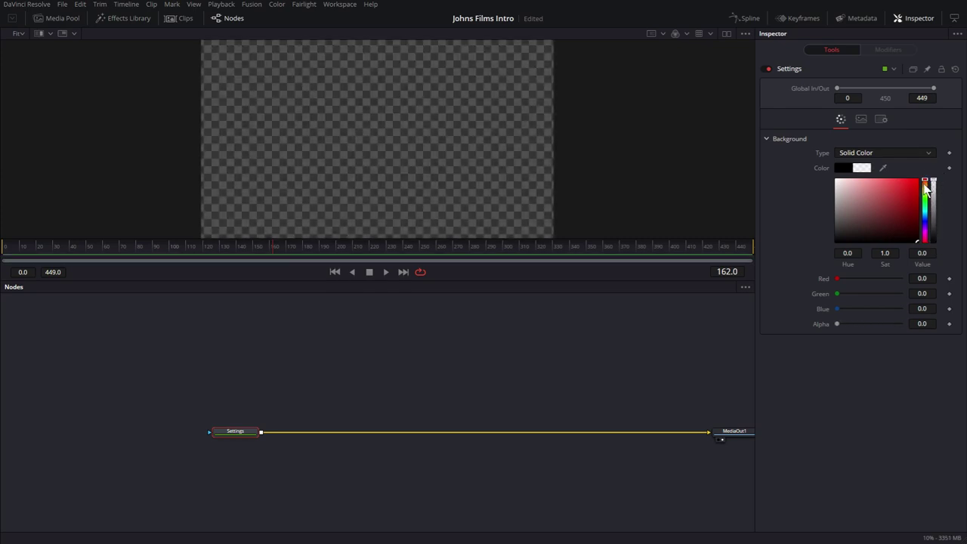
pyautogui.click(861, 119)
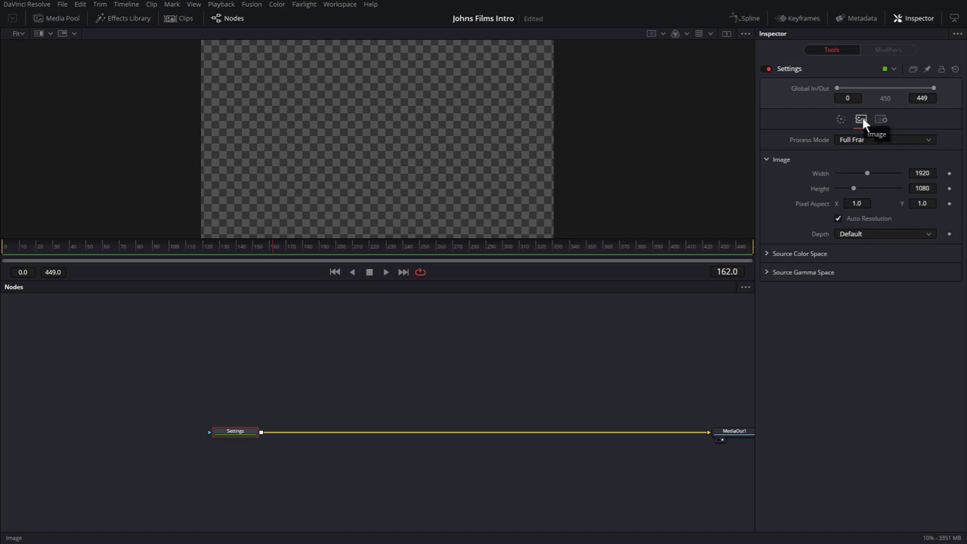
pyautogui.click(887, 234)
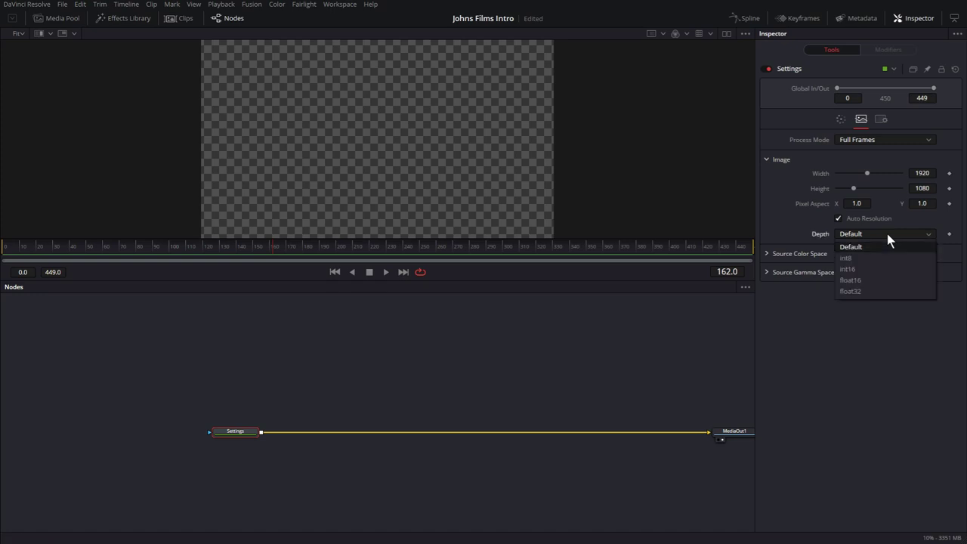
pyautogui.click(888, 281)
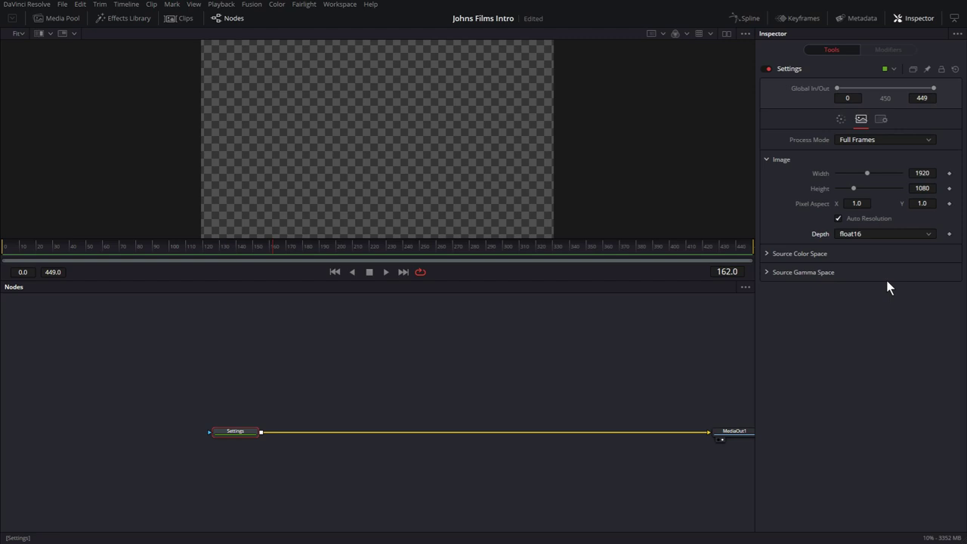
pyautogui.click(878, 228)
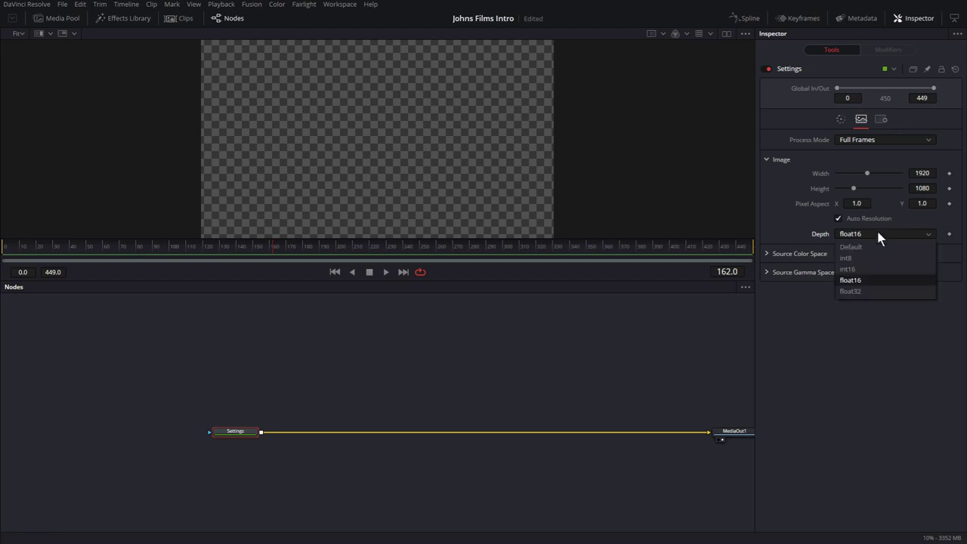
pyautogui.click(877, 228)
# Step: Set the Settings node's source color space type to Space with sRGB as the color space
pyautogui.click(767, 253)
pyautogui.click(859, 268)
pyautogui.click(860, 281)
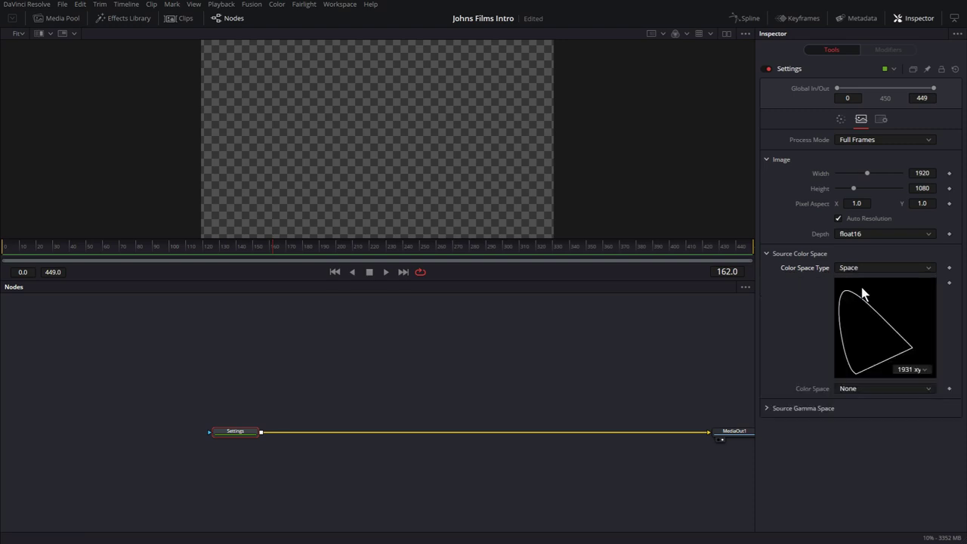
pyautogui.click(869, 387)
pyautogui.scroll(-6, 844, 352)
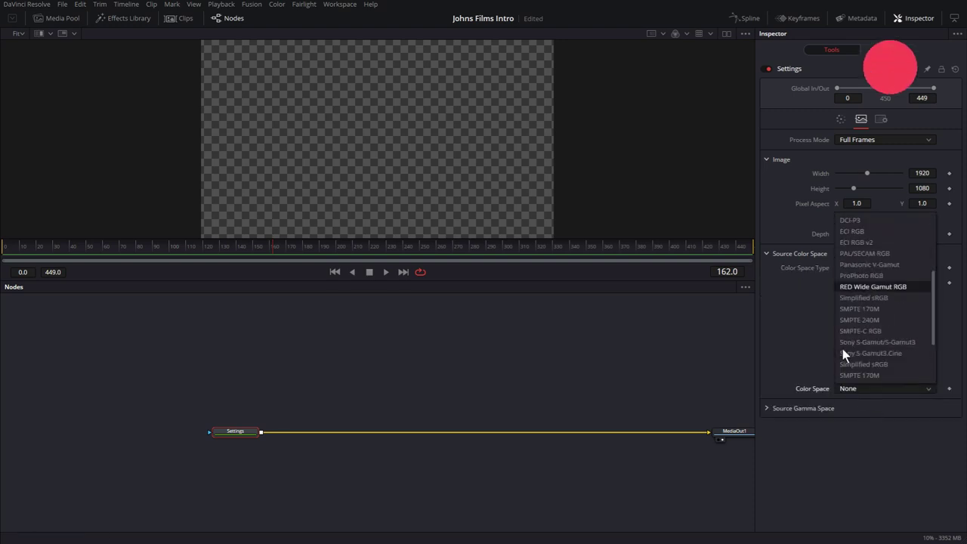
pyautogui.click(868, 355)
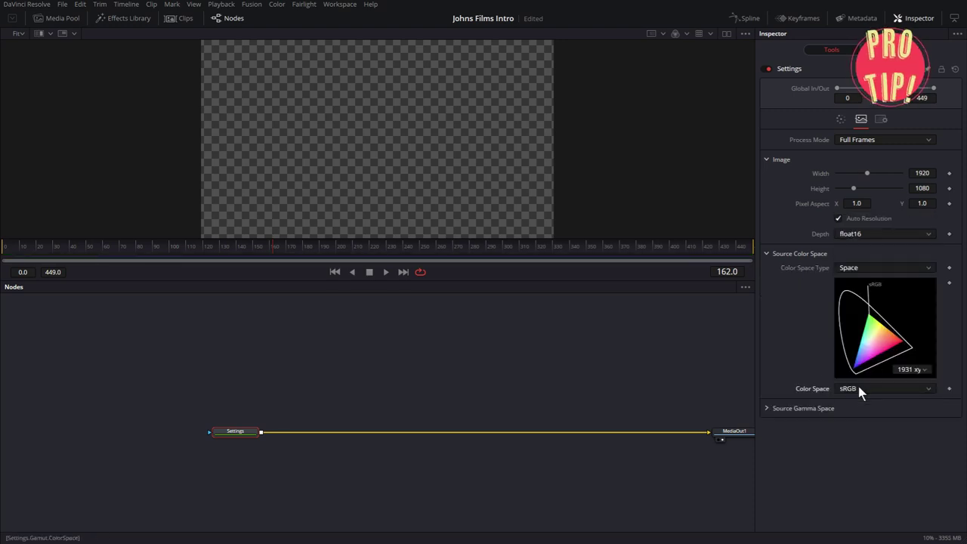
# Step: Set the Settings node's source gamma curve type to Space with sRGB as the gamma space, and return to its color controls
pyautogui.click(820, 409)
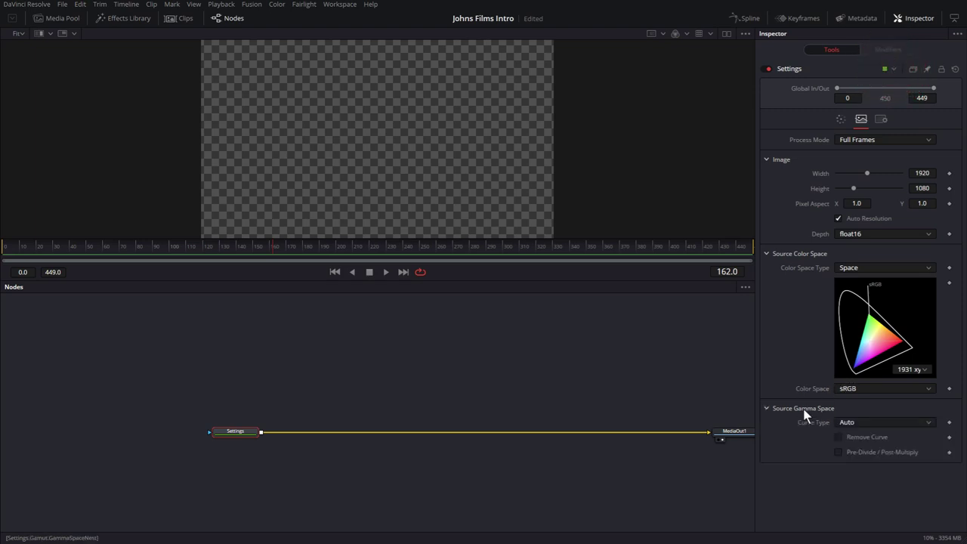
pyautogui.click(866, 422)
pyautogui.click(849, 446)
pyautogui.scroll(-1, 887, 480)
pyautogui.click(887, 483)
pyautogui.scroll(-5, 877, 439)
pyautogui.click(881, 461)
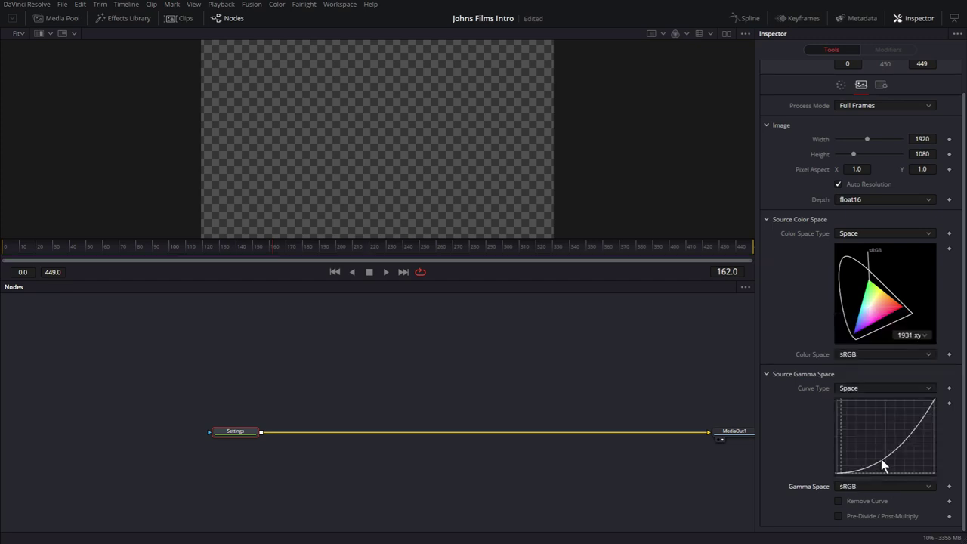
pyautogui.click(841, 83)
# Step: Insert a Transform (Xf) node between Settings and MediaOut1, right before MediaOut1
pyautogui.click(373, 392)
pyautogui.hotkey('shift', 'space')
pyautogui.write('bg')
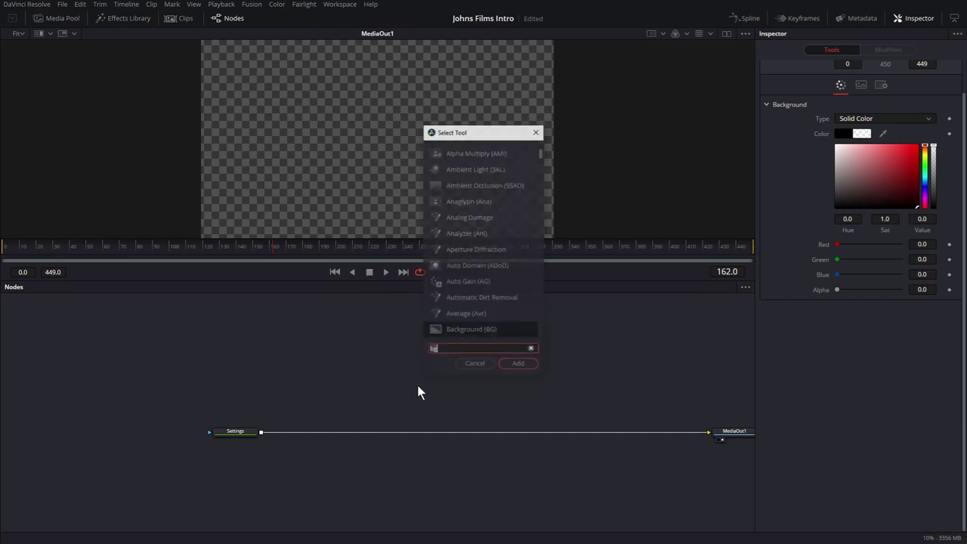
pyautogui.press('BackSpace')
pyautogui.press('BackSpace')
pyautogui.write('transf')
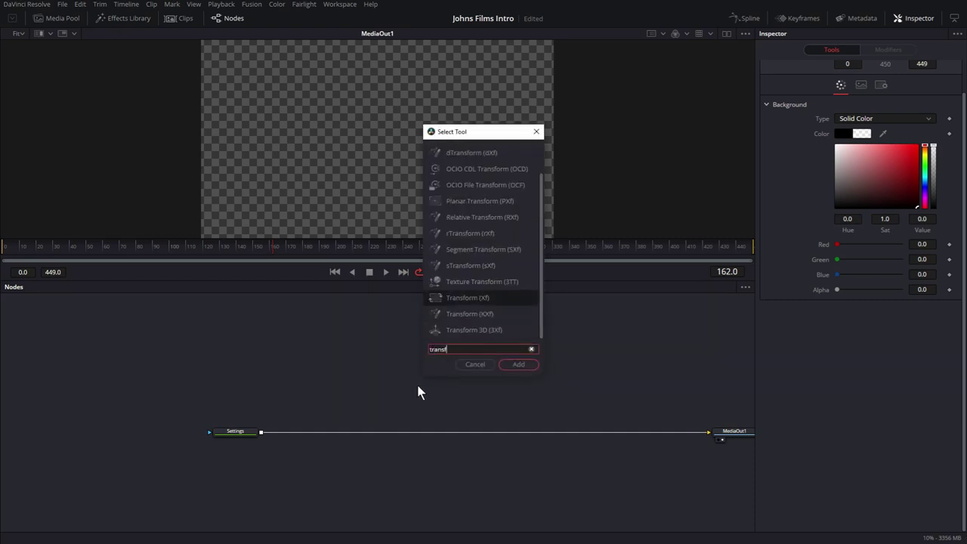
pyautogui.write('orm')
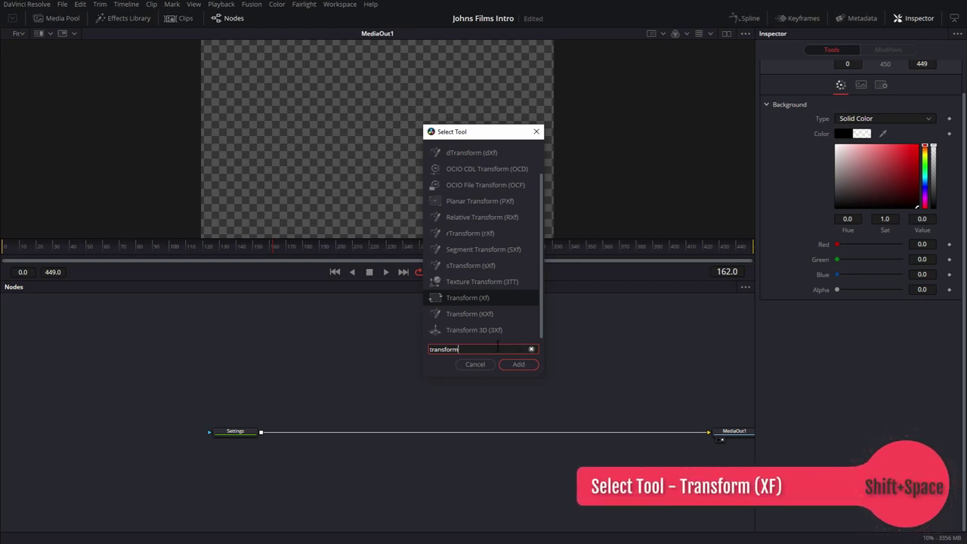
pyautogui.moveTo(488, 352); pyautogui.dragTo(351, 351)
pyautogui.write('XF')
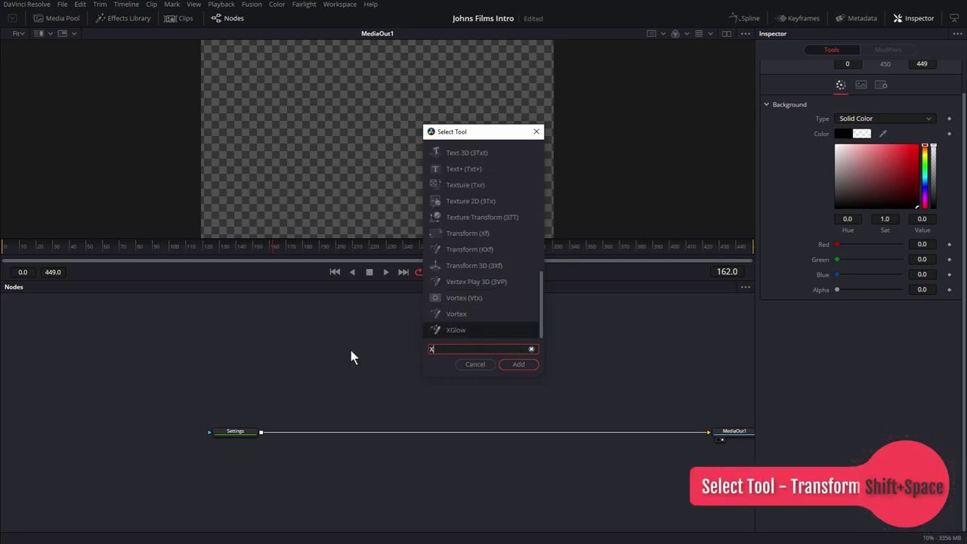
pyautogui.click(518, 364)
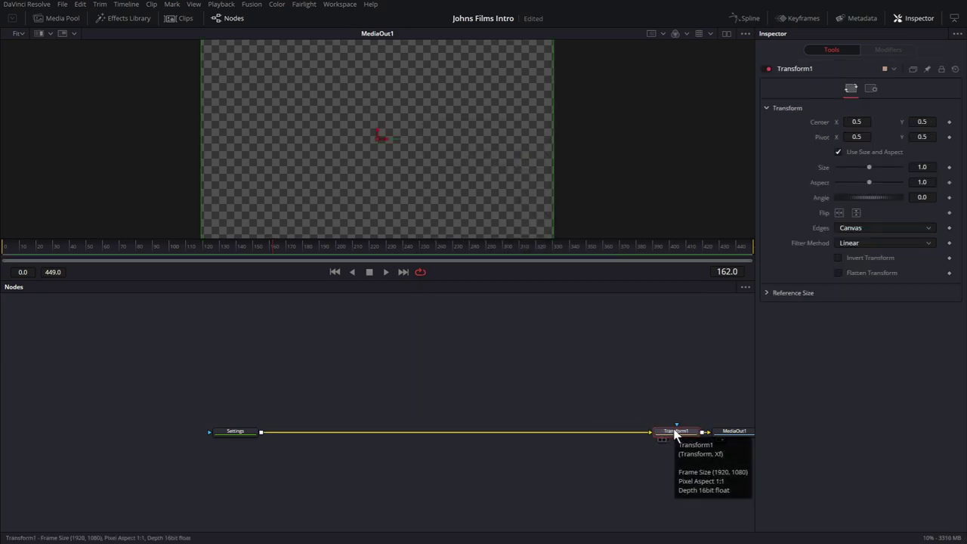
# Step: Rename the Transform node as Null and save the project
pyautogui.press('F2')
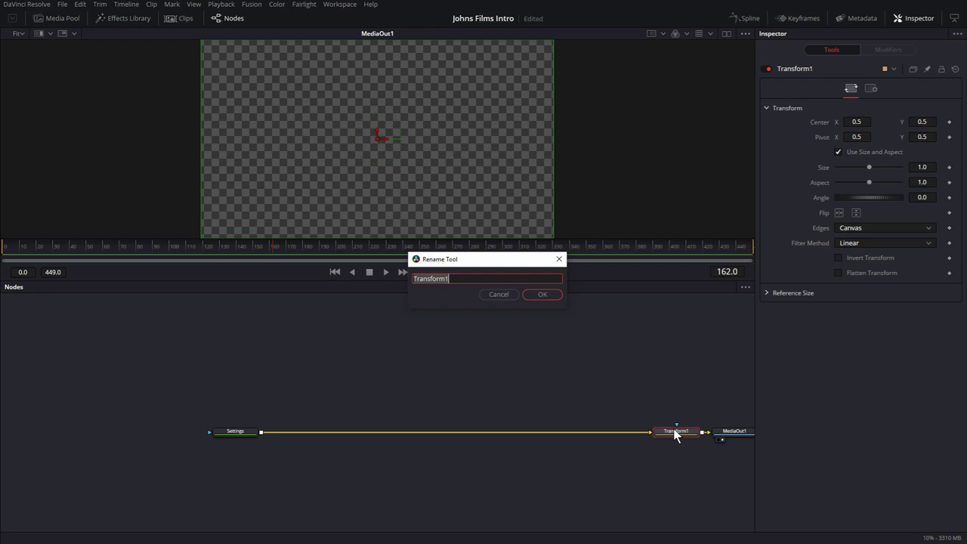
pyautogui.write('Null')
pyautogui.press('Return')
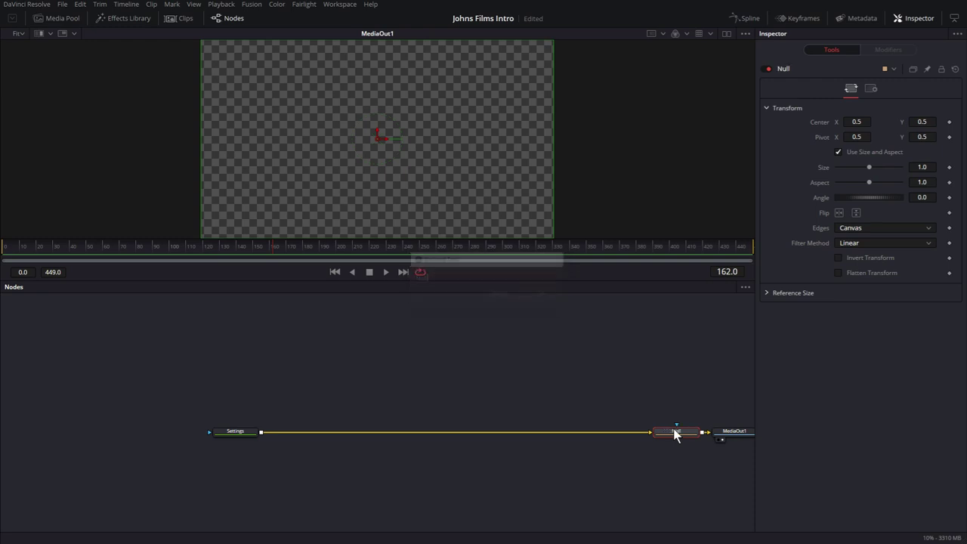
pyautogui.hotkey('ctrl', 's')
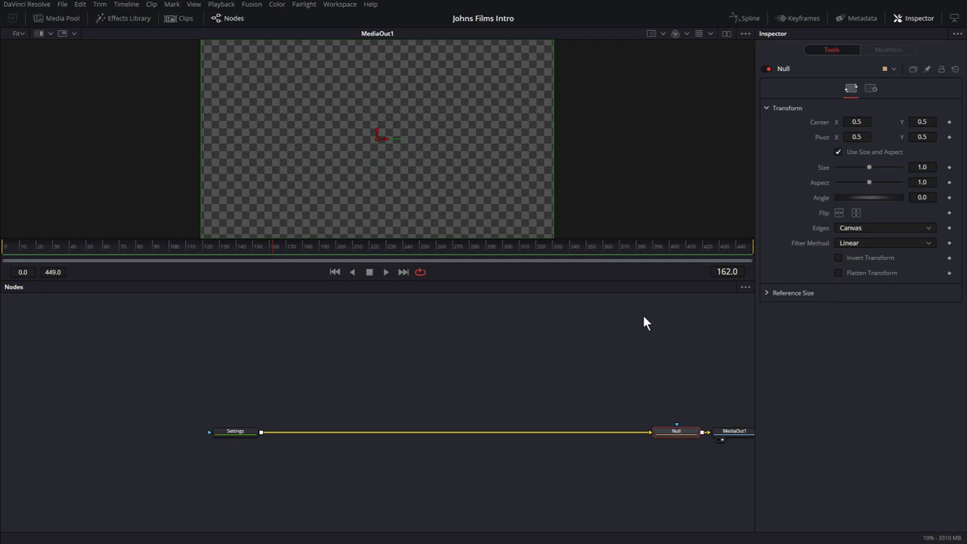
# Step: Hide the Inspector and switch to a dual viewer layout
pyautogui.click(915, 18)
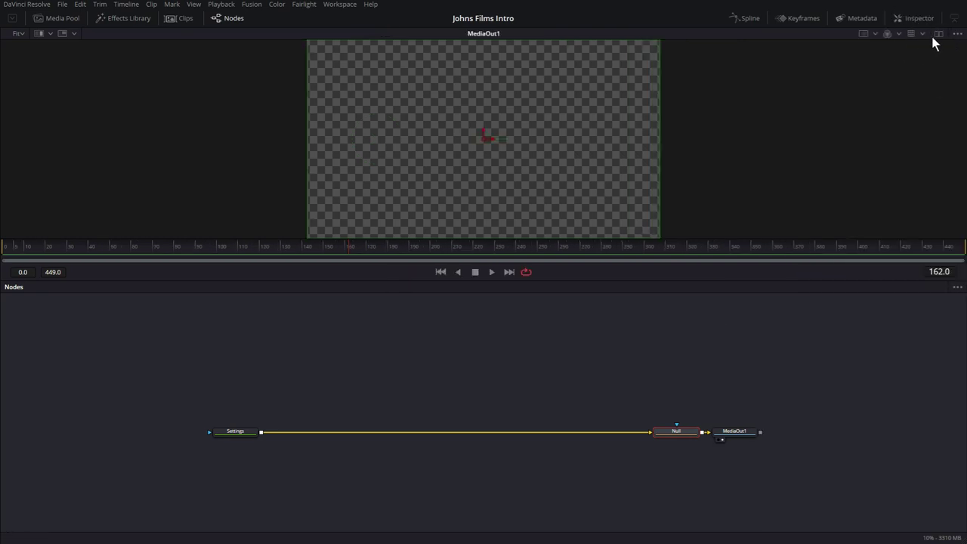
pyautogui.click(939, 34)
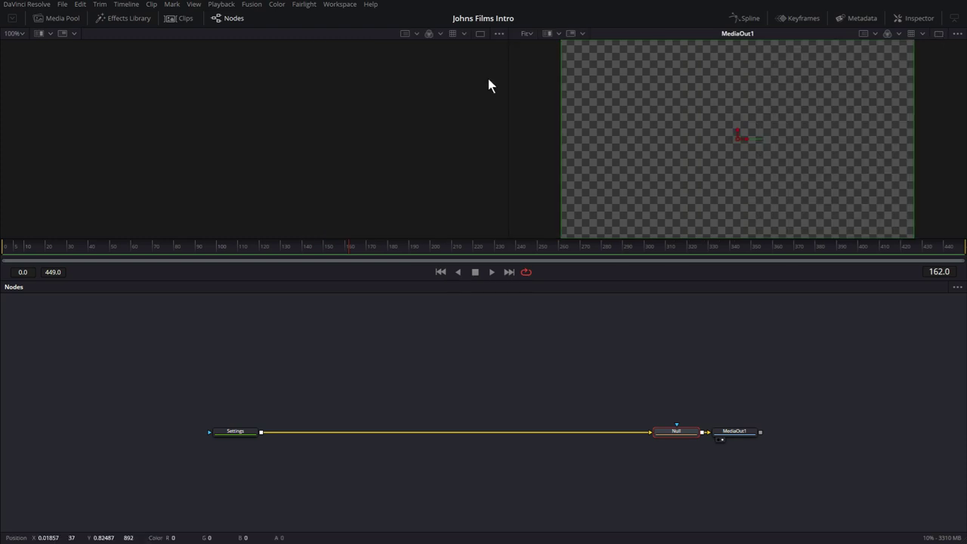
# Step: Add the imported jf_grab.jpg image to the node graph, above the Settings-to-Null connection
pyautogui.click(67, 19)
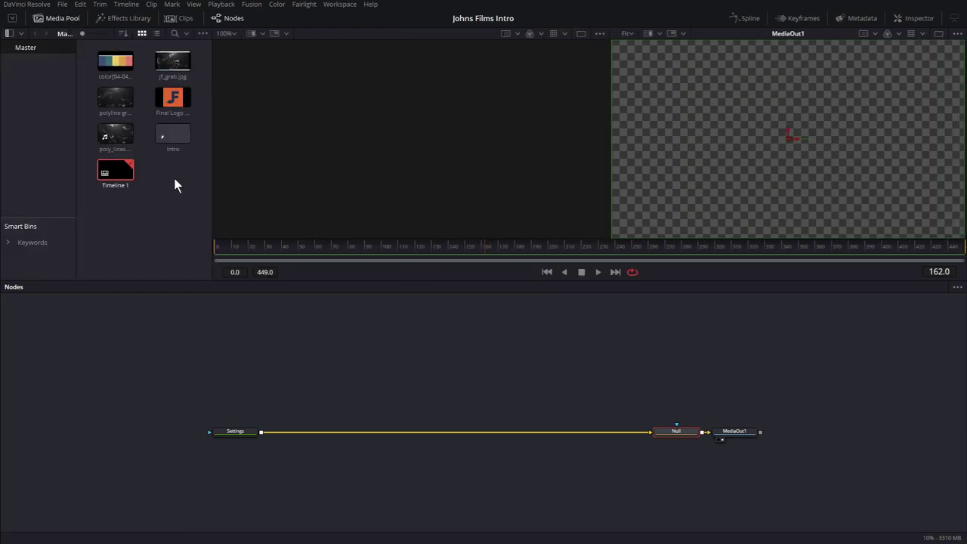
pyautogui.moveTo(173, 65); pyautogui.dragTo(352, 321)
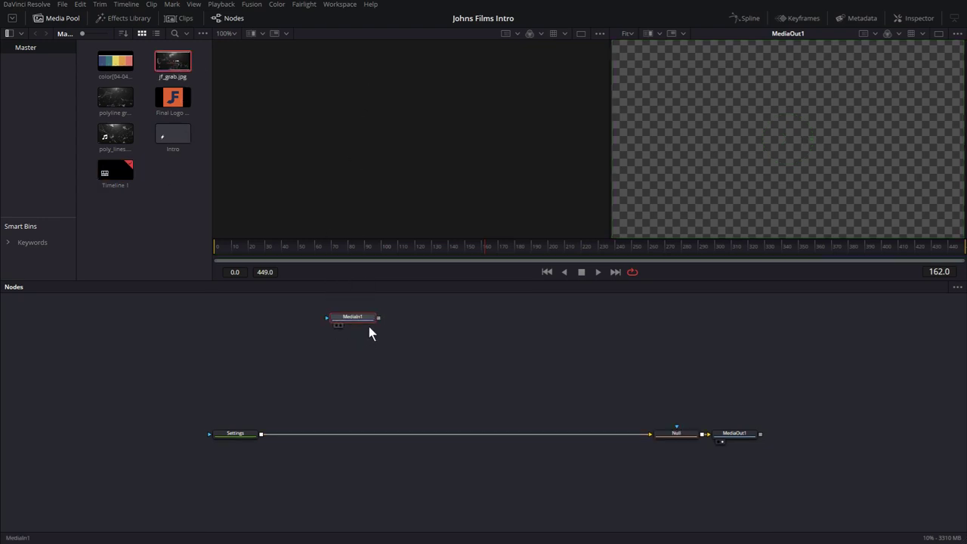
pyautogui.click(55, 20)
# Step: Show the jf_grab.jpg reference in the first viewer and narrow that viewer around the title
pyautogui.press('1')
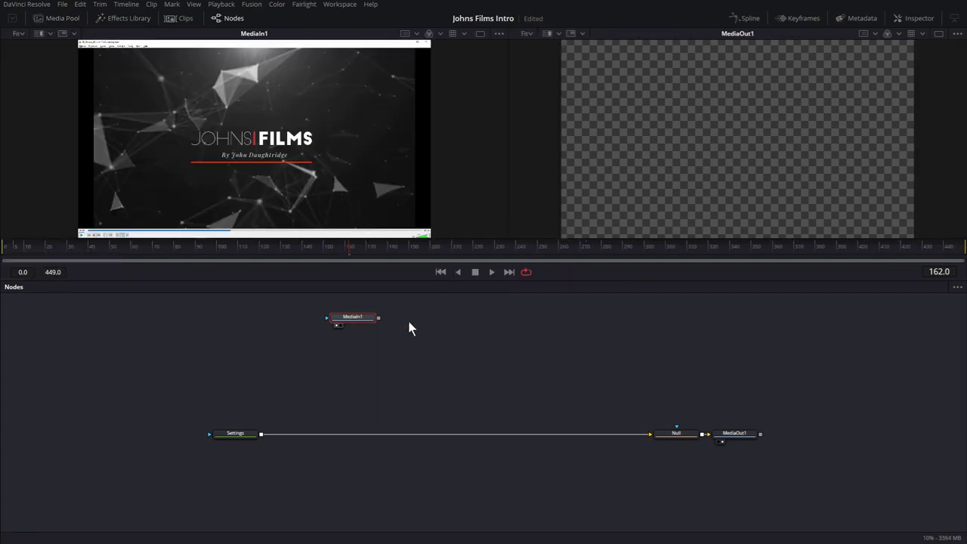
pyautogui.scroll(3, 249, 161)
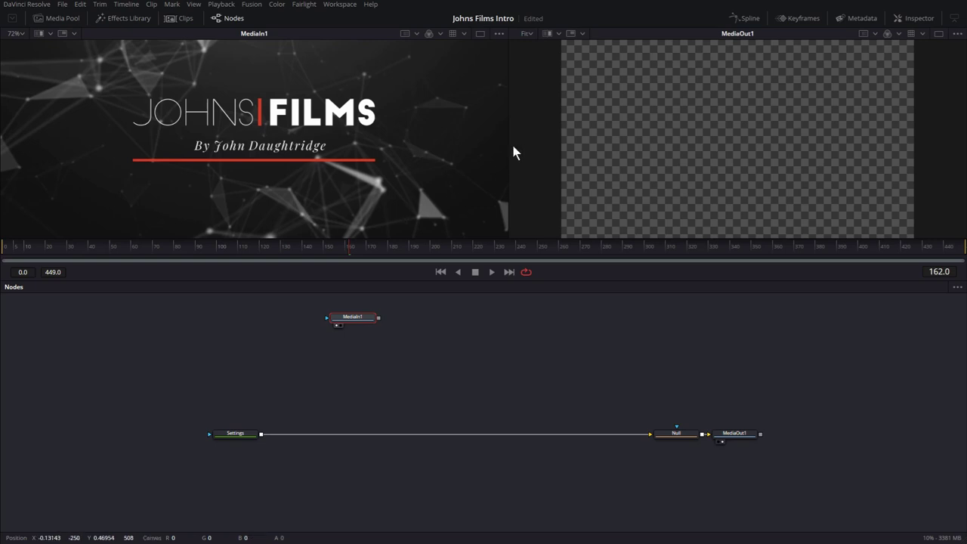
pyautogui.moveTo(507, 147); pyautogui.dragTo(379, 147)
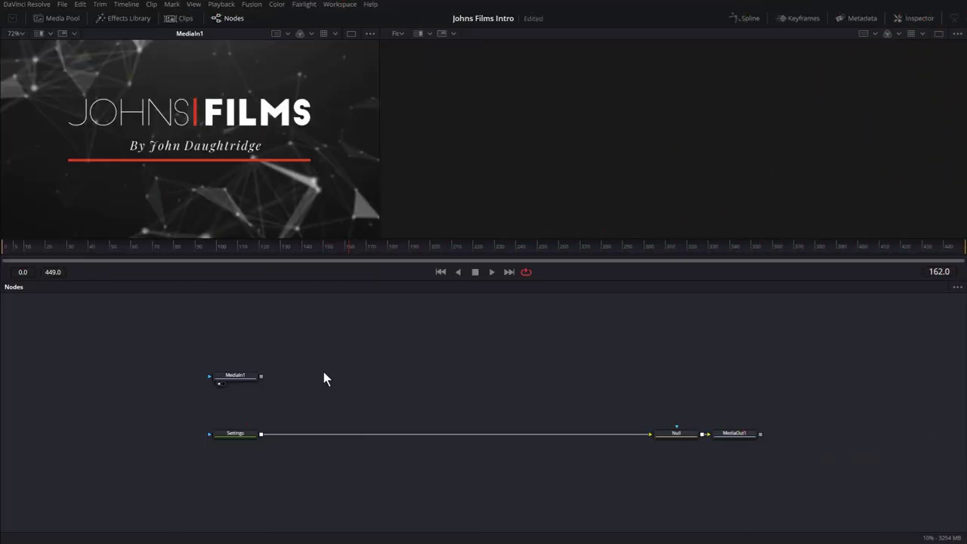
# Step: Add an unconnected Background node and a Text+ node beside it, above the Settings-to-Null connection
pyautogui.hotkey('shift', 'space')
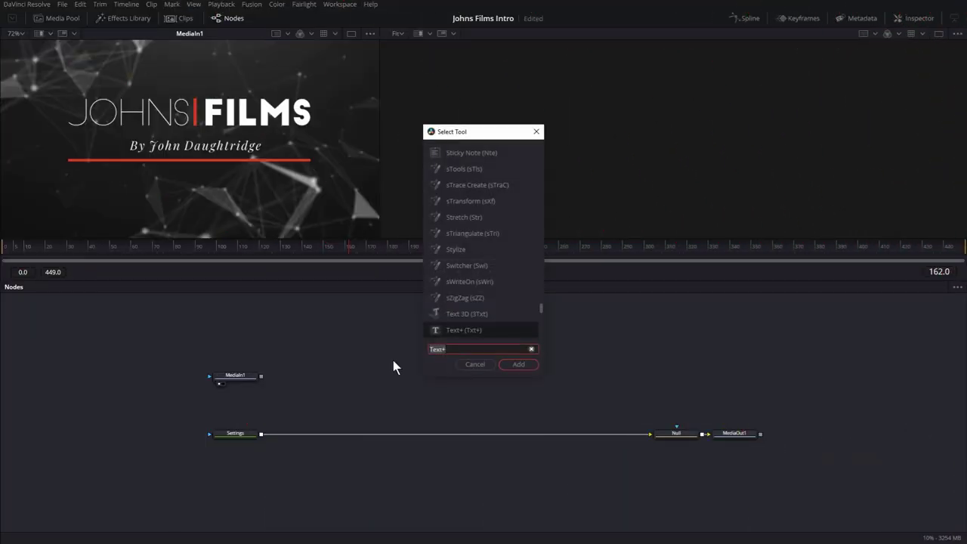
pyautogui.write('bac')
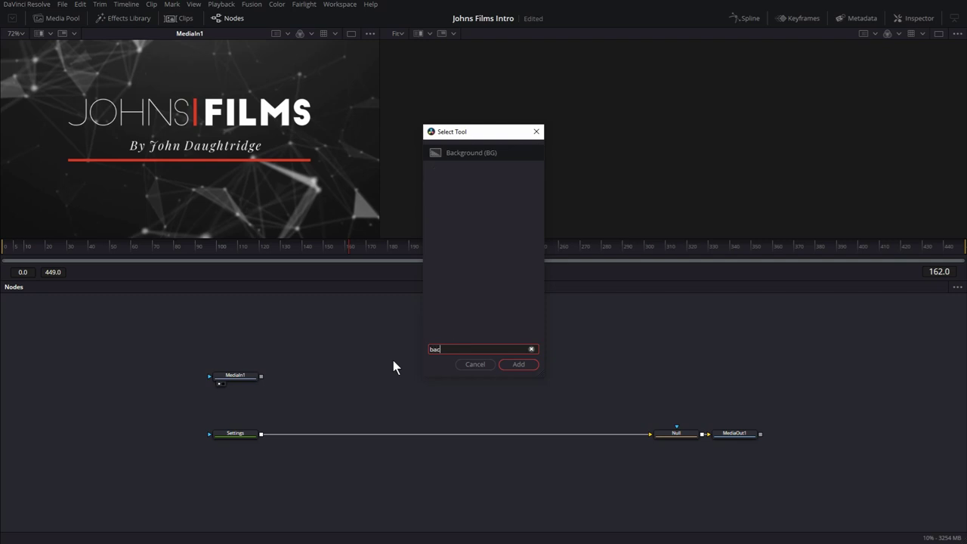
pyautogui.click(517, 365)
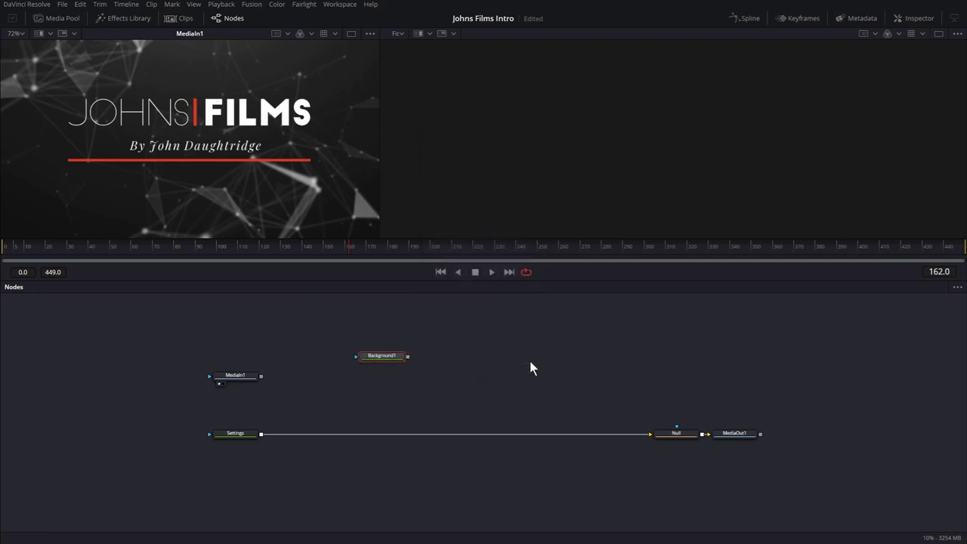
pyautogui.hotkey('shift', 'space')
pyautogui.write('tex')
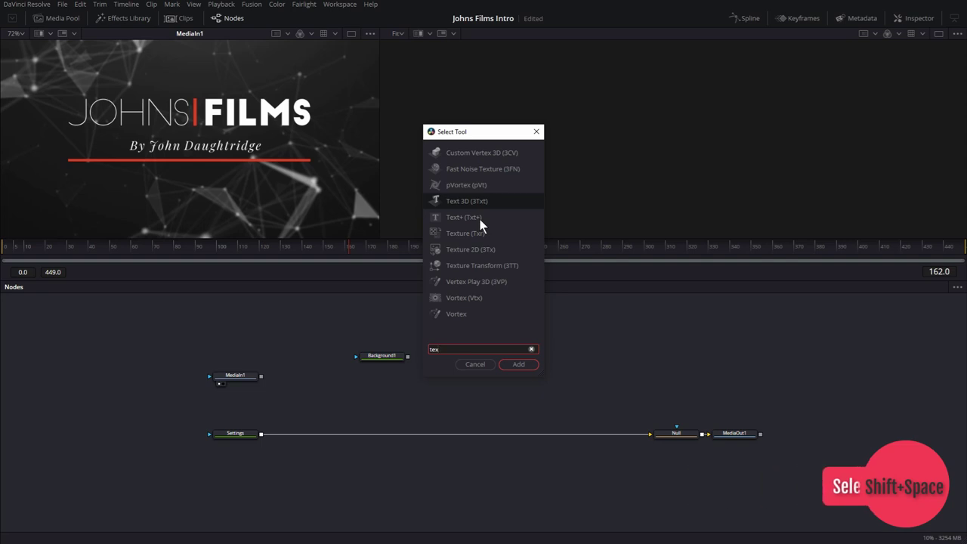
pyautogui.click(480, 217)
pyautogui.click(518, 365)
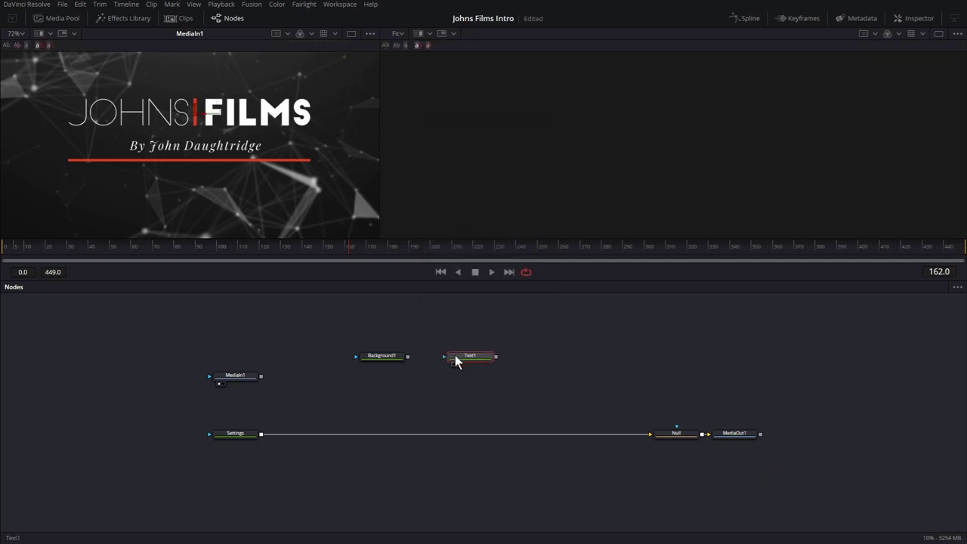
# Step: View the Background1 node in the second viewer, followed by the Text1 node
pyautogui.click(380, 362)
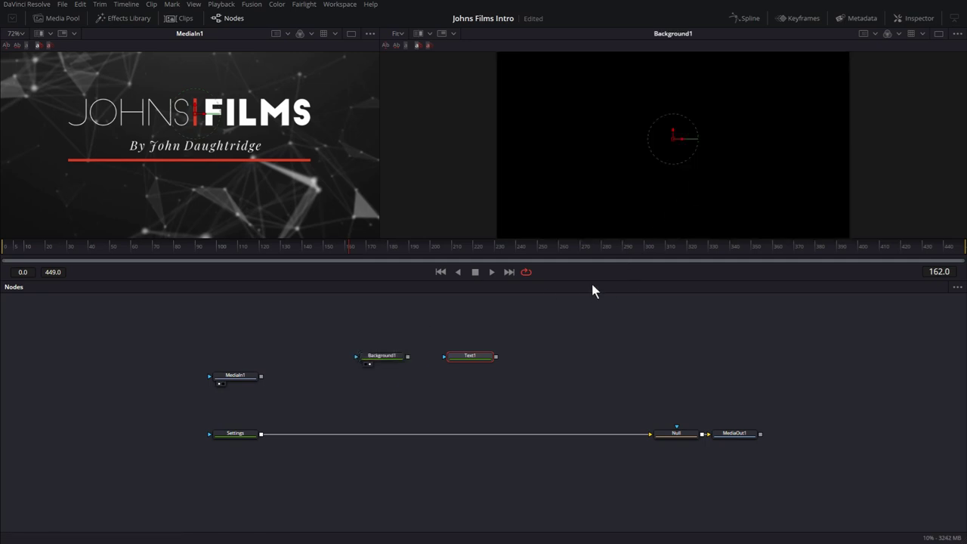
pyautogui.moveTo(492, 368)
pyautogui.moveTo(487, 363); pyautogui.dragTo(637, 190)
# Step: With the Inspector shown, move the Background1 node directly below Text1 and save the project
pyautogui.click(919, 18)
pyautogui.moveTo(381, 356); pyautogui.dragTo(469, 394)
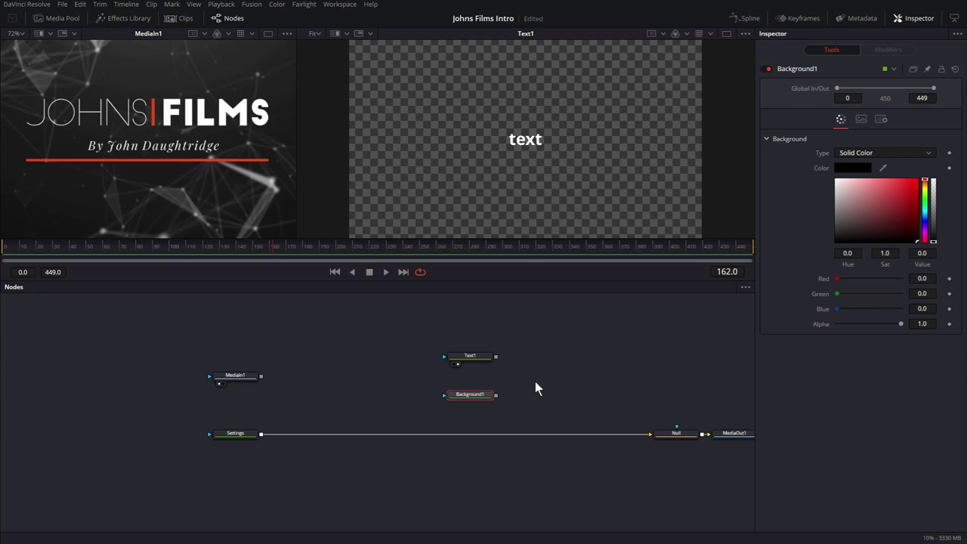
pyautogui.hotkey('ctrl', 's')
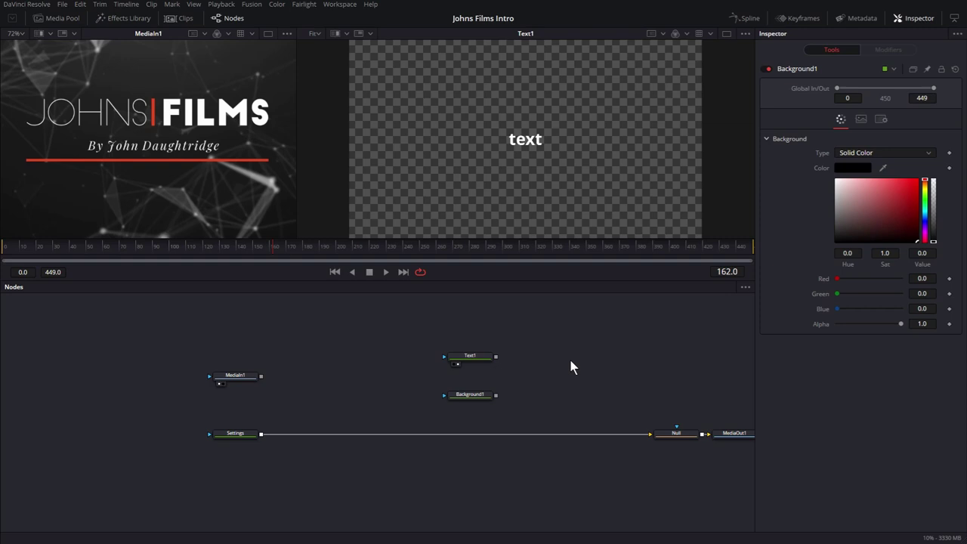
# Step: Add a Merge (Mrg) node and place it to the right of Background1, level with it
pyautogui.hotkey('shift', 'space')
pyautogui.write('Text+')
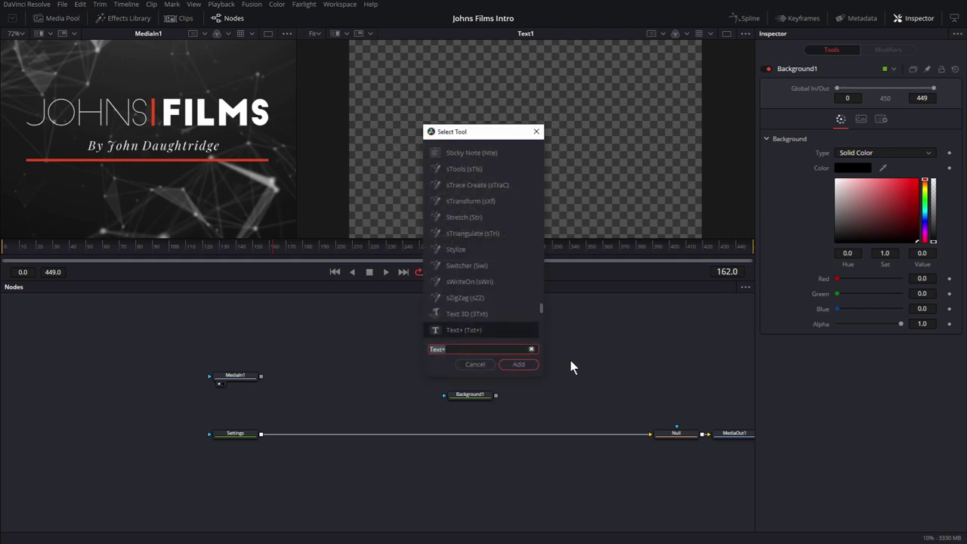
pyautogui.write('merge')
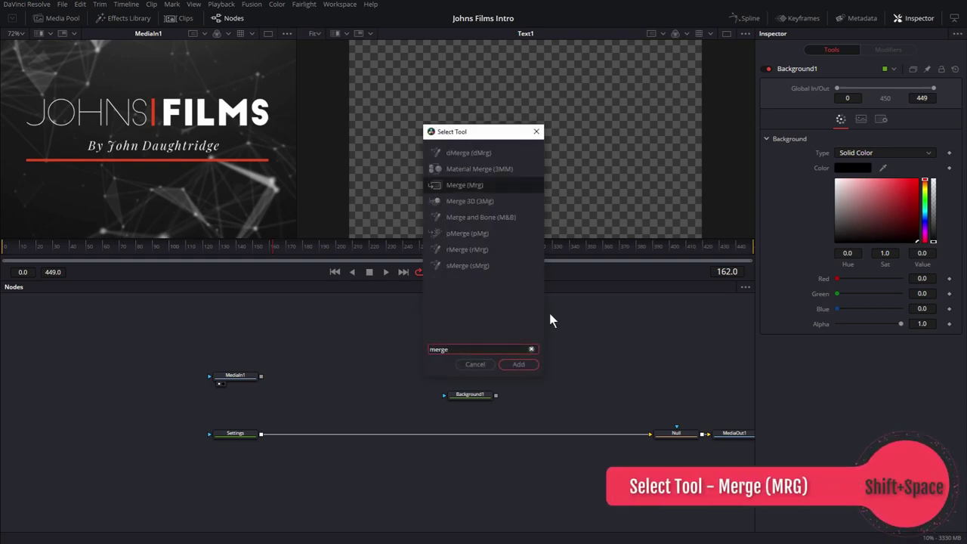
pyautogui.click(519, 365)
pyautogui.moveTo(558, 358); pyautogui.dragTo(558, 397)
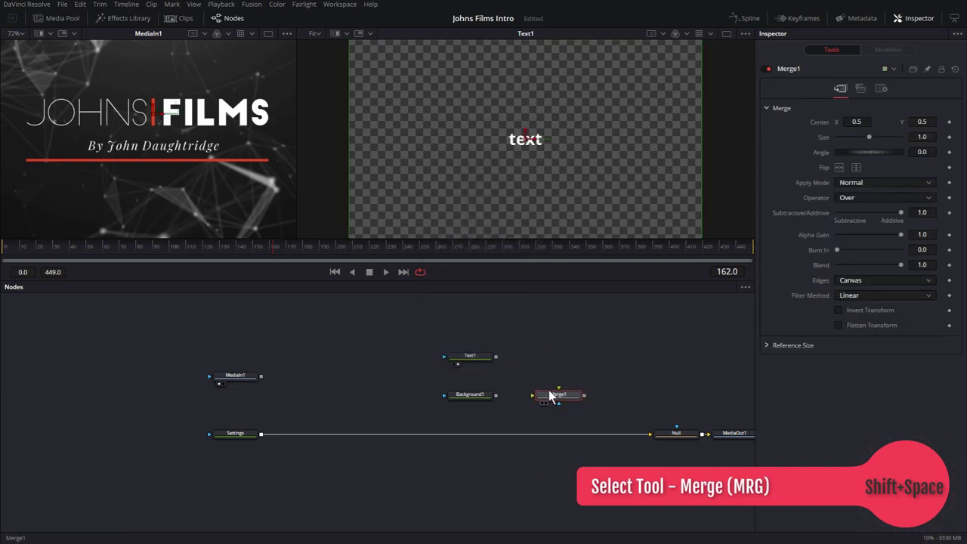
# Step: Connect Background1 as background and Text1, placed above, as foreground of Merge1, and show Merge1 in the second viewer
pyautogui.moveTo(495, 396); pyautogui.dragTo(550, 398)
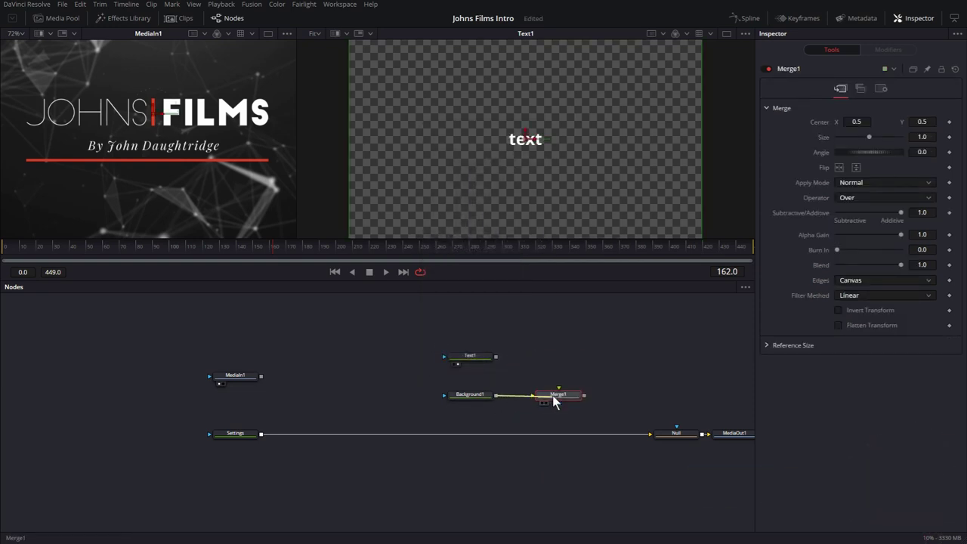
pyautogui.moveTo(485, 359); pyautogui.dragTo(571, 400)
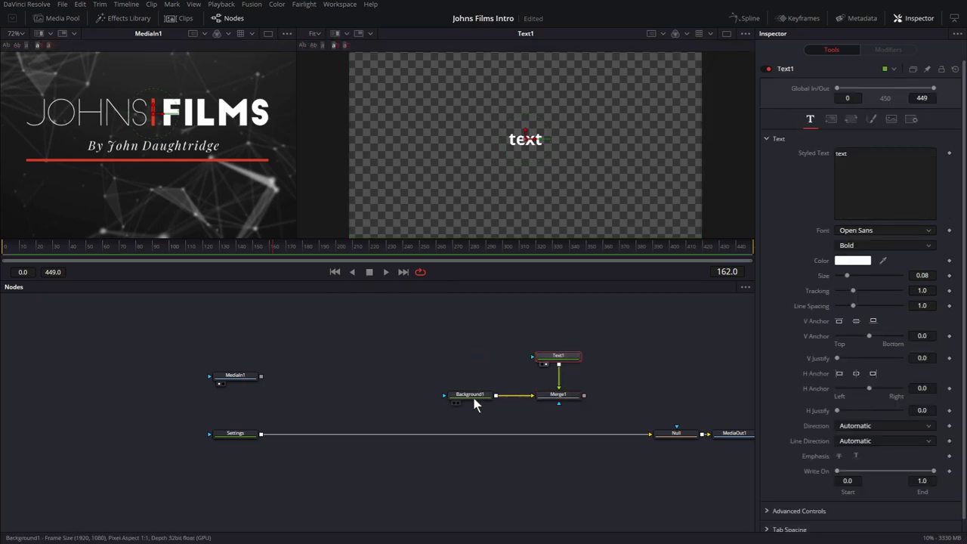
pyautogui.click(572, 401)
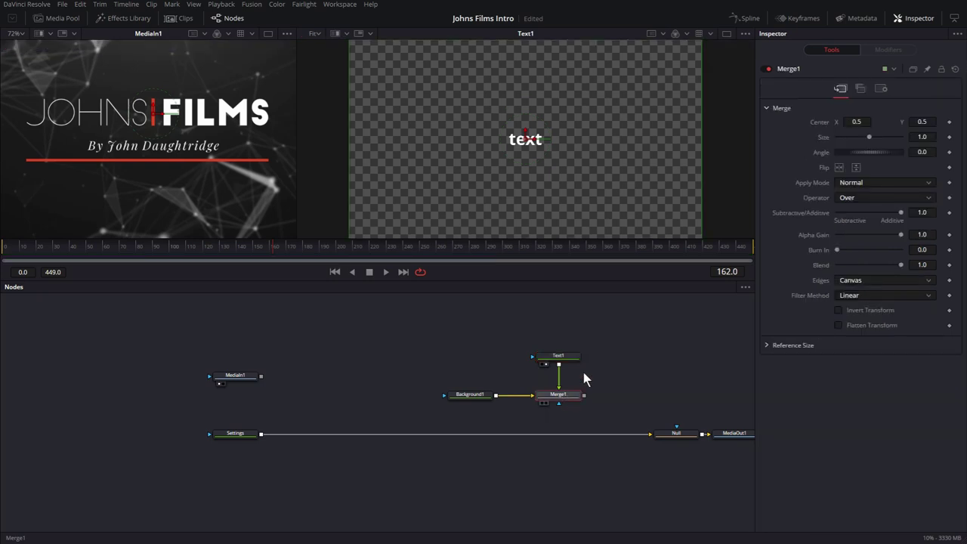
pyautogui.press('2')
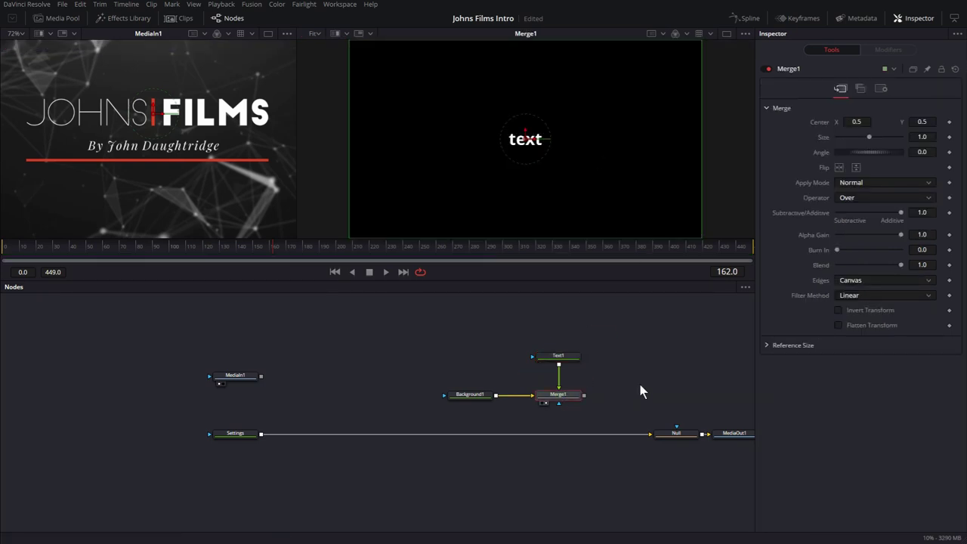
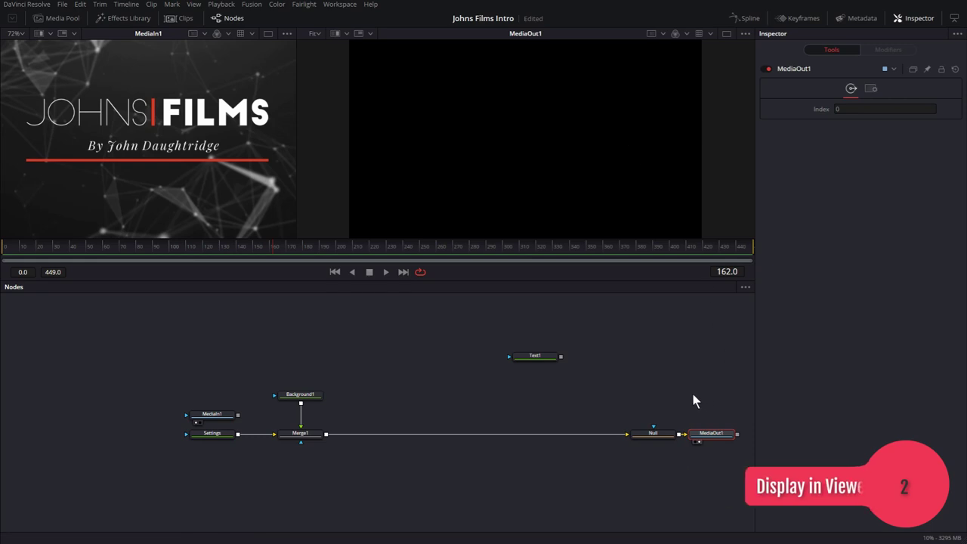
# Step: Tighten the node layout by moving Background1 directly above Merge1 and bringing MediaIn1 and Settings close beside them
pyautogui.moveTo(304, 401); pyautogui.dragTo(304, 420)
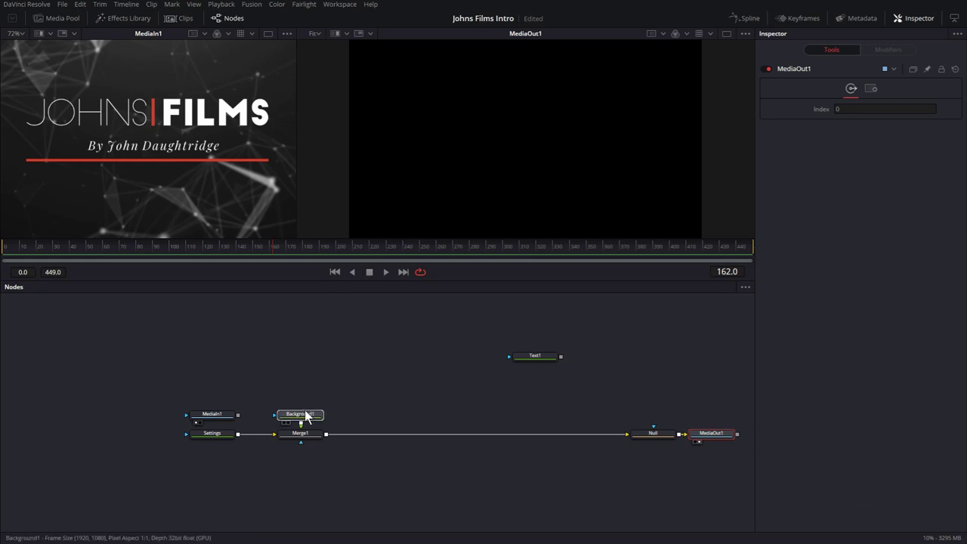
pyautogui.moveTo(216, 433); pyautogui.dragTo(241, 415)
pyautogui.click(241, 436)
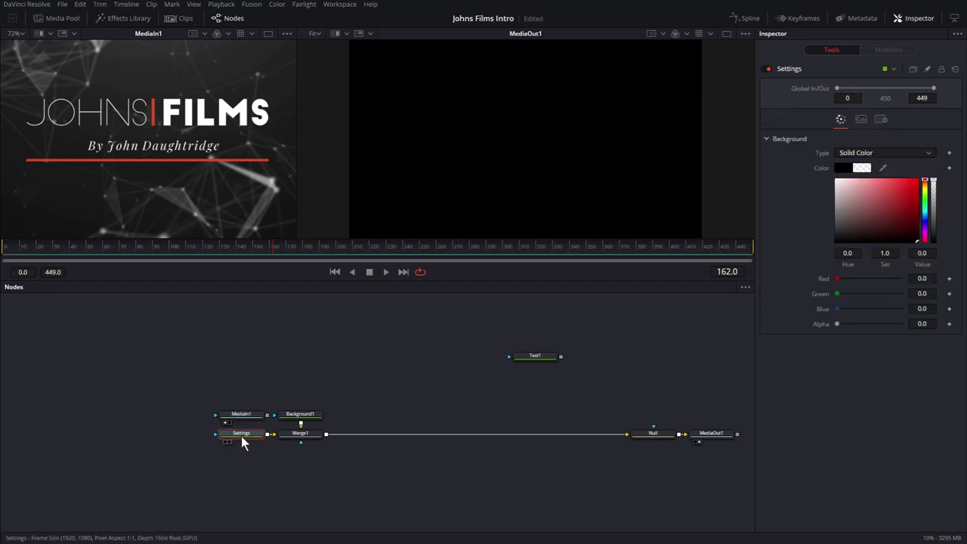
# Step: Rename the Background1 node as Black_BG
pyautogui.click(310, 420)
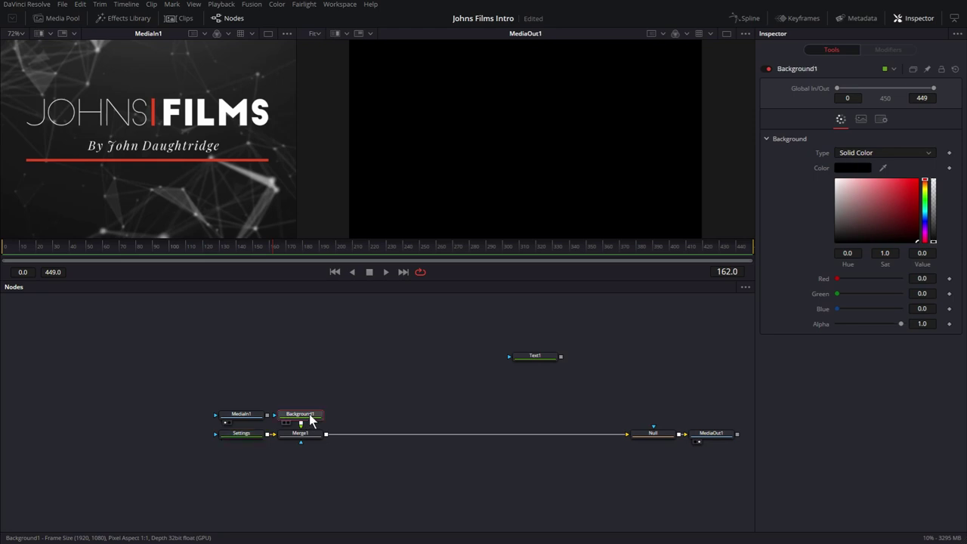
pyautogui.press('F2')
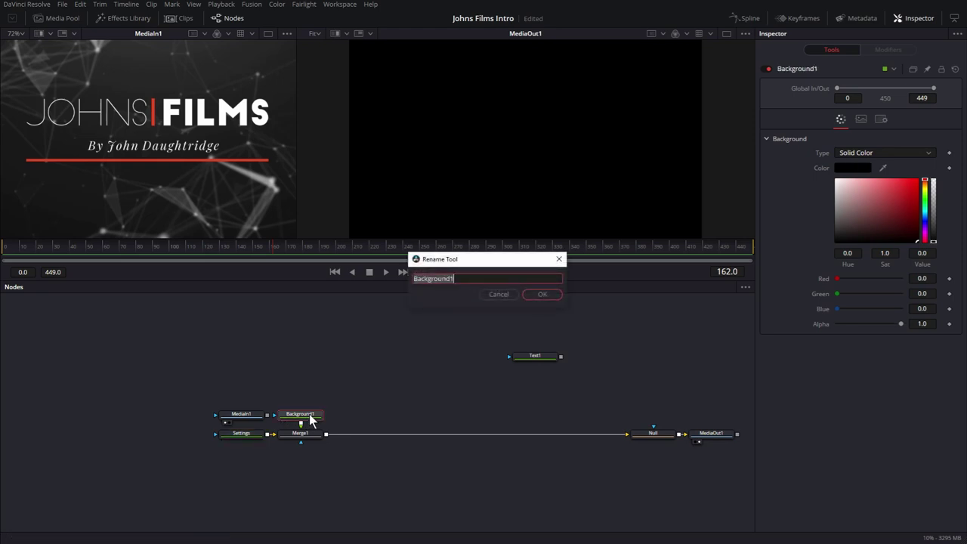
pyautogui.write('Black_BG')
pyautogui.press('Return')
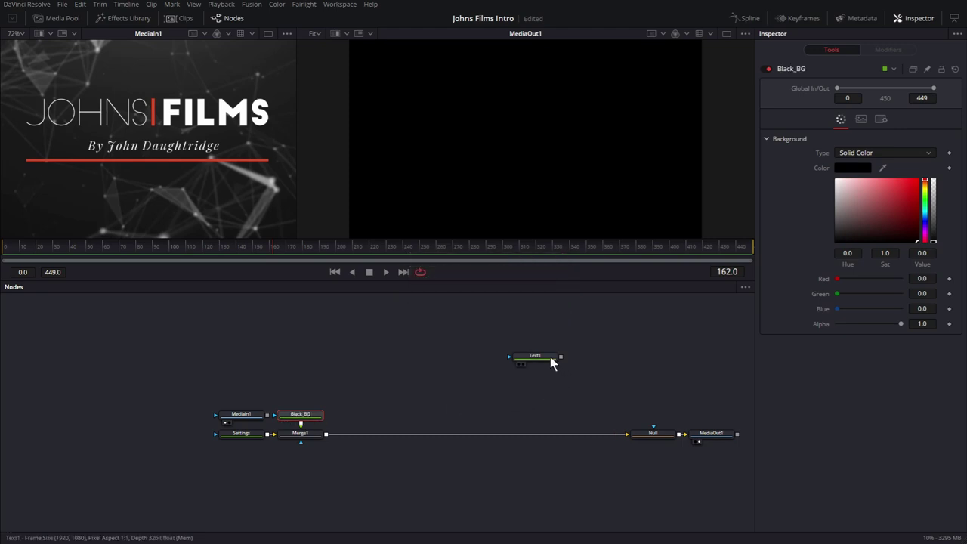
# Step: Merge Text1 over the output of Merge1 through a new Merge node, placing Text1 directly above it
pyautogui.moveTo(550, 357); pyautogui.dragTo(326, 435)
pyautogui.click(381, 415)
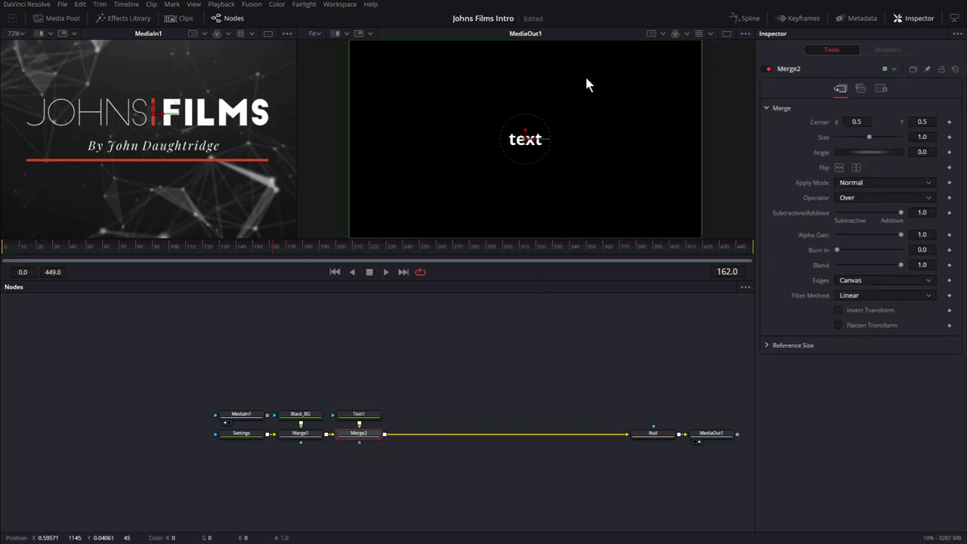
# Step: Set the styled text of the Text1 node to JOHNS
pyautogui.click(367, 409)
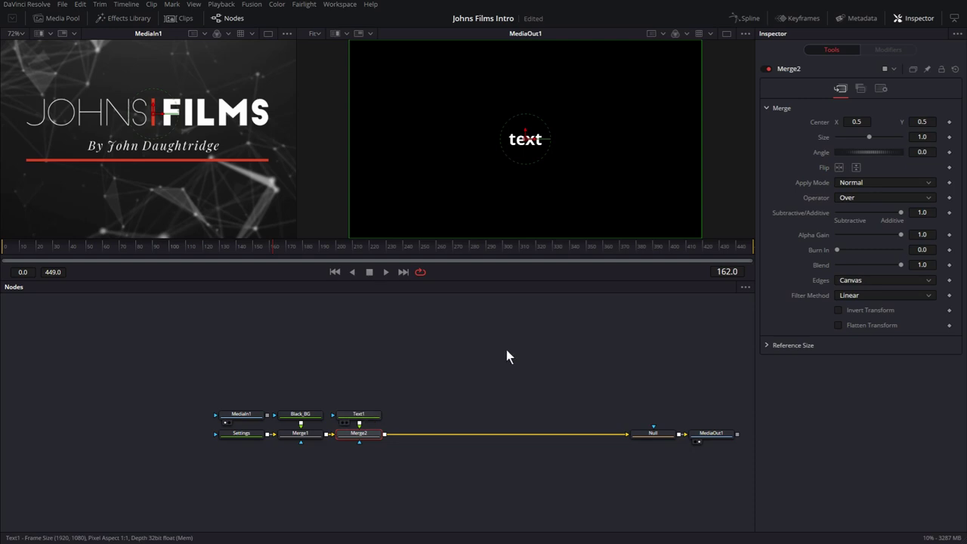
pyautogui.tripleClick(852, 153)
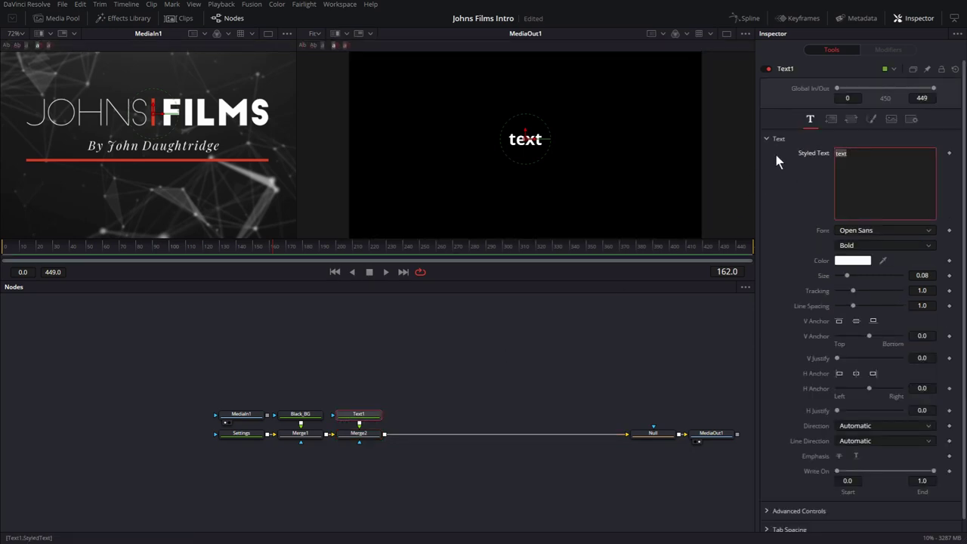
pyautogui.write('Jop')
pyautogui.press('BackSpace')
pyautogui.press('BackSpace')
pyautogui.write('OHNS')
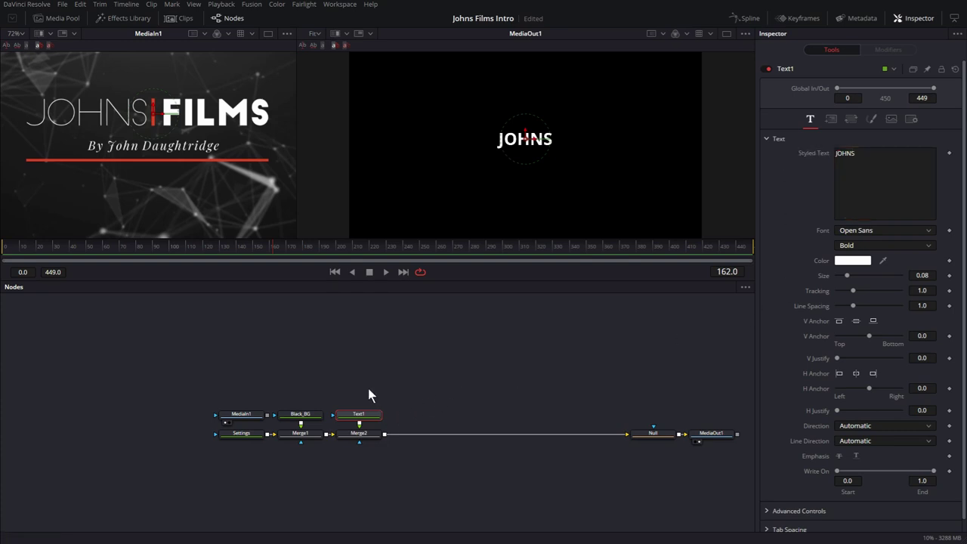
# Step: Duplicate Text1 together with Merge2 and insert the copied pair into the node chain directly after Merge2
pyautogui.moveTo(368, 389); pyautogui.dragTo(376, 461)
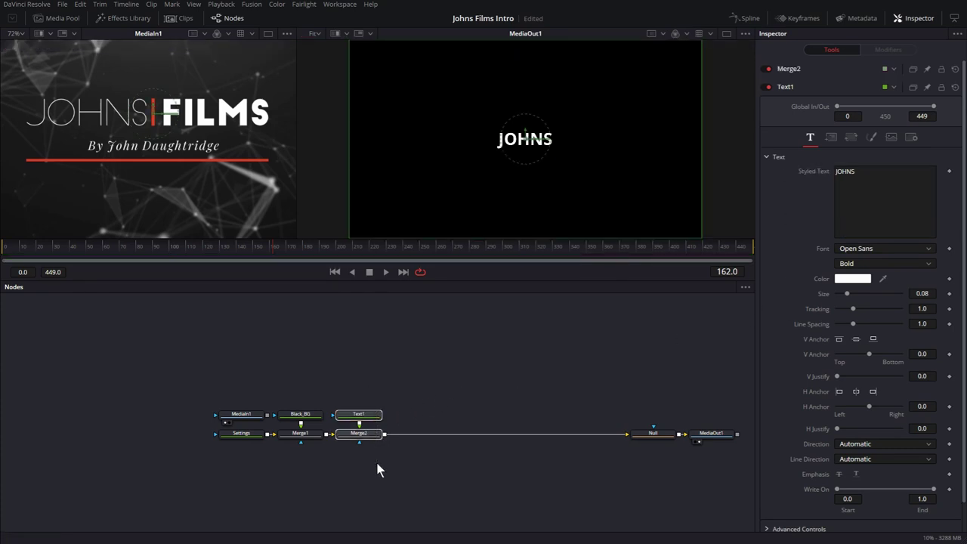
pyautogui.moveTo(368, 386); pyautogui.dragTo(375, 452)
pyautogui.click(504, 372)
pyautogui.hotkey('ctrl', 'v')
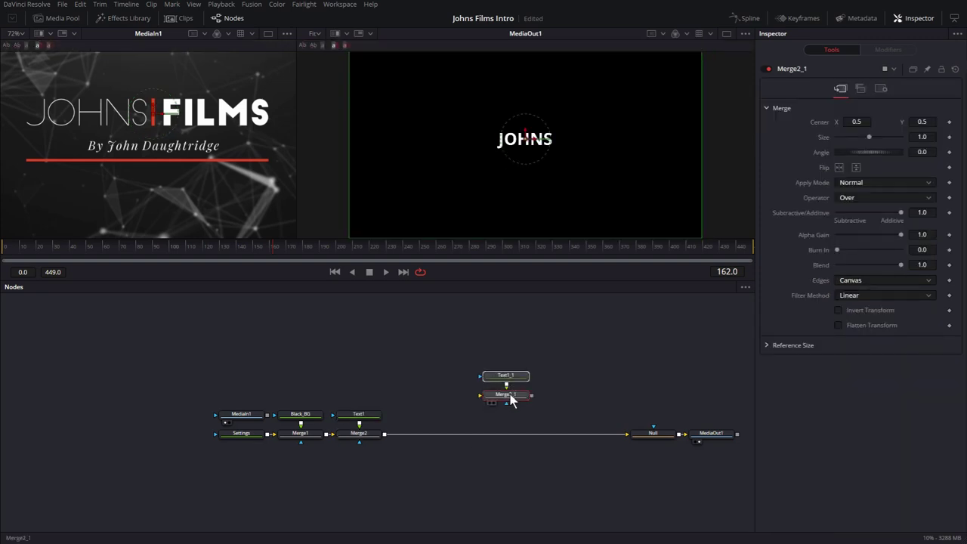
pyautogui.moveTo(507, 398); pyautogui.dragTo(425, 440)
# Step: Move the JOHNS text of Text1 horizontally to the left of the frame's centre
pyautogui.click(417, 416)
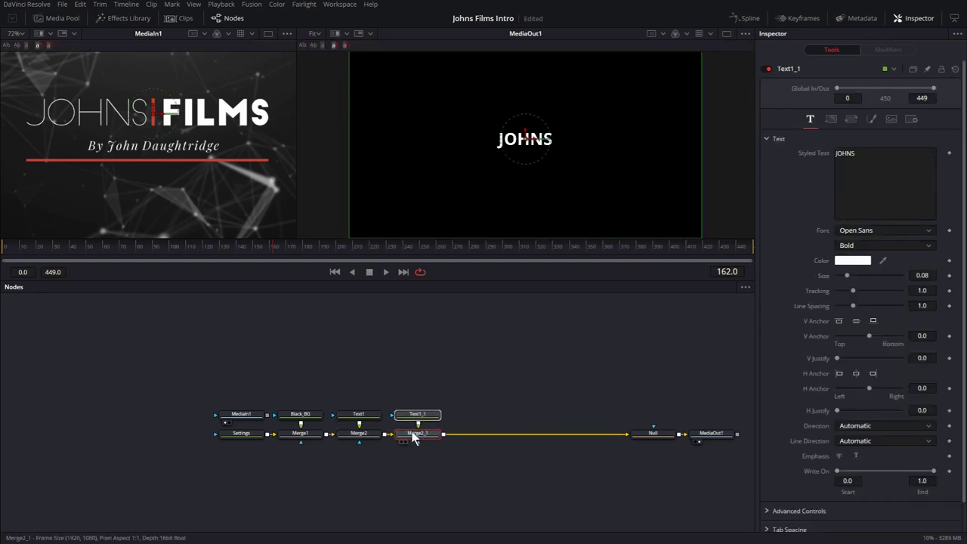
pyautogui.click(366, 420)
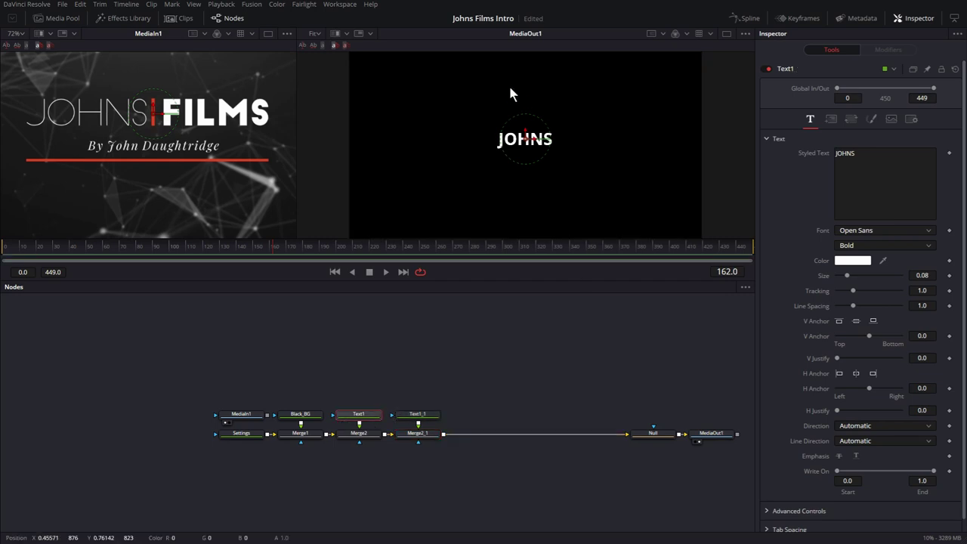
pyautogui.moveTo(535, 144); pyautogui.dragTo(487, 148)
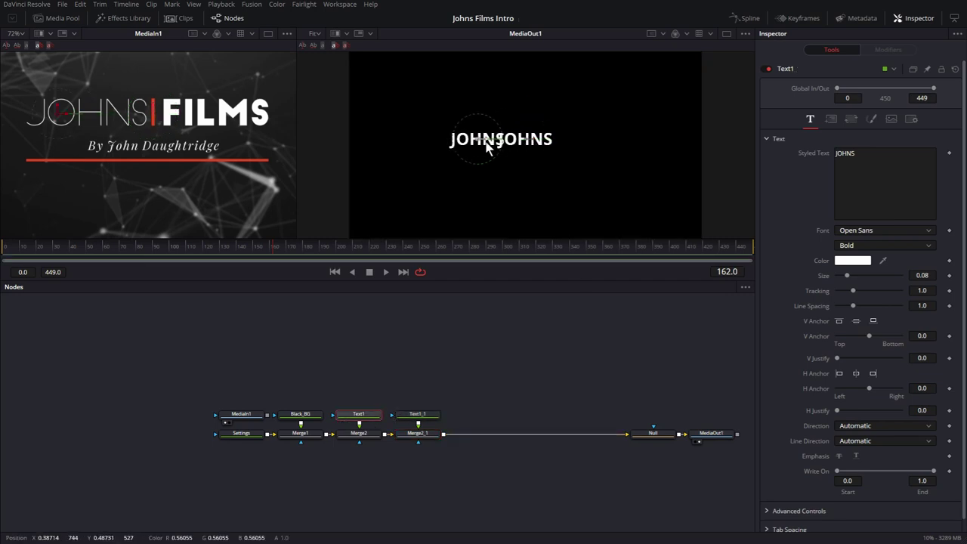
# Step: Change the Text1_1 styled text to FILMS and move it to the right of JOHNS, leaving a gap between the words
pyautogui.click(428, 411)
pyautogui.click(870, 153)
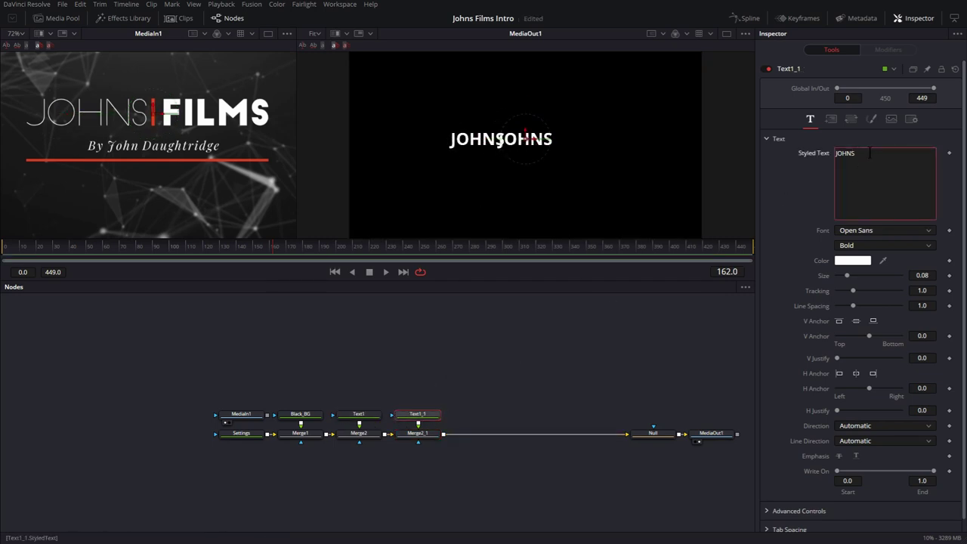
pyautogui.press('BackSpace')
pyautogui.press('BackSpace')
pyautogui.press('BackSpace')
pyautogui.press('BackSpace')
pyautogui.press('BackSpace')
pyautogui.write('FIL')
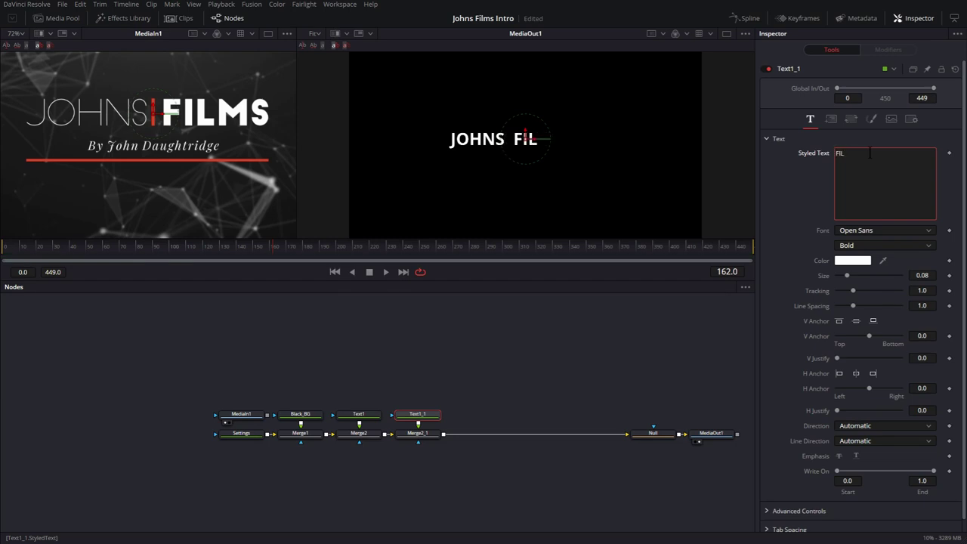
pyautogui.write('MS')
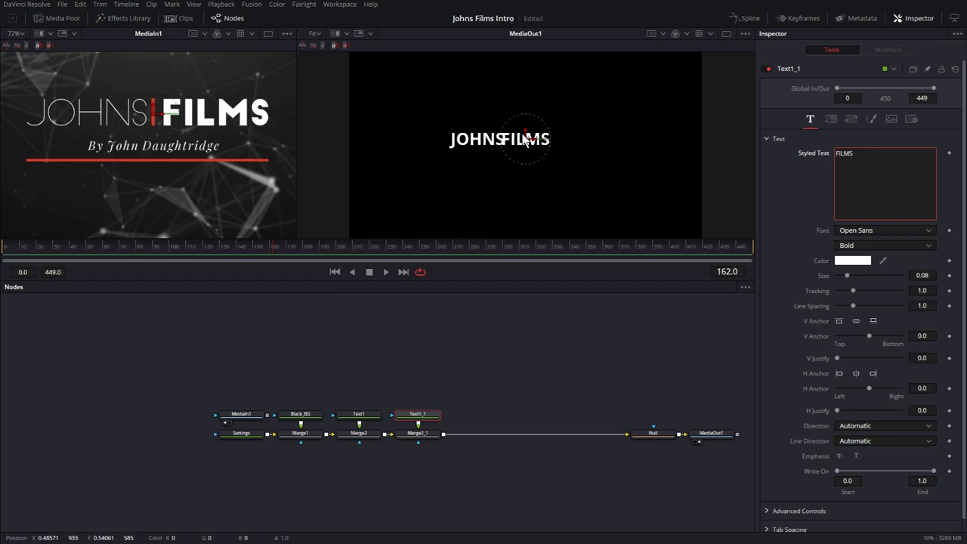
pyautogui.moveTo(525, 140); pyautogui.dragTo(555, 140)
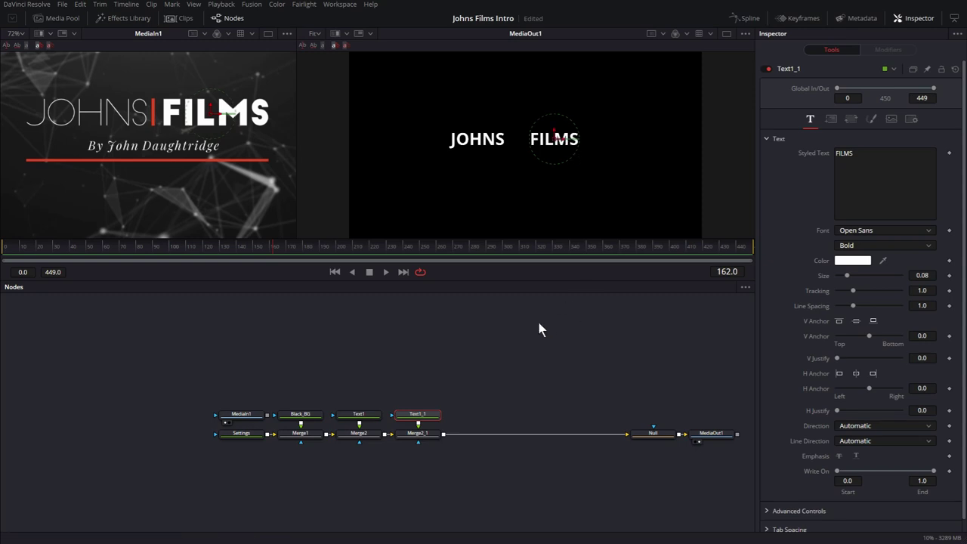
# Step: Duplicate Text1_1 together with Merge2_1 and insert the copied pair into the chain directly after Merge2_1
pyautogui.moveTo(427, 394); pyautogui.dragTo(443, 455)
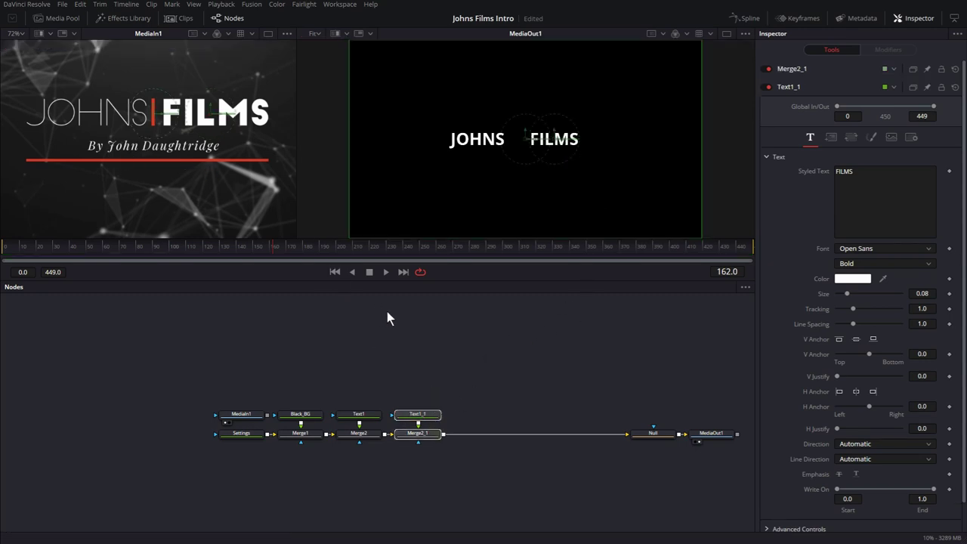
pyautogui.hotkey('ctrl', 'v')
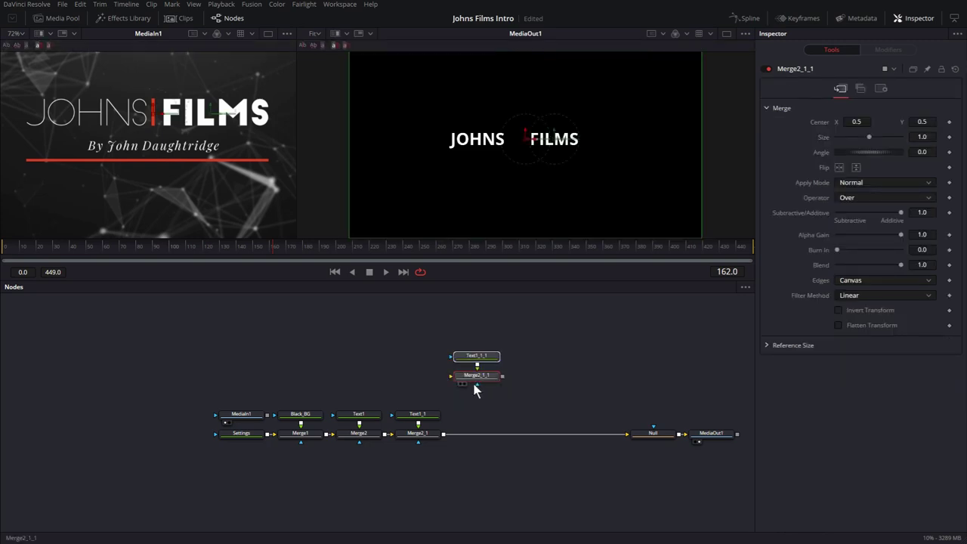
pyautogui.click(469, 437)
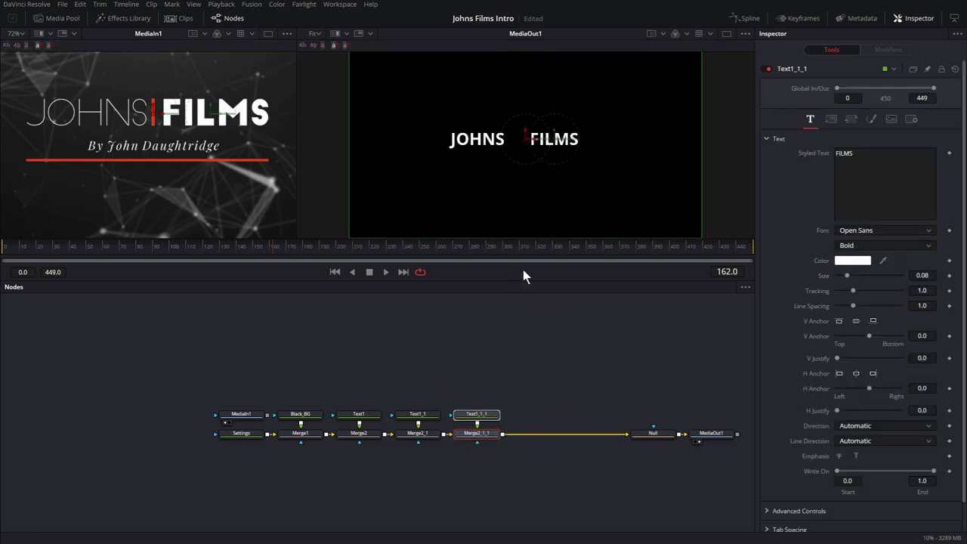
# Step: Change the Text1_1_1 text to "By" plus the author's full name, and lower its merge to a Center Y of about 0.40
pyautogui.doubleClick(868, 156)
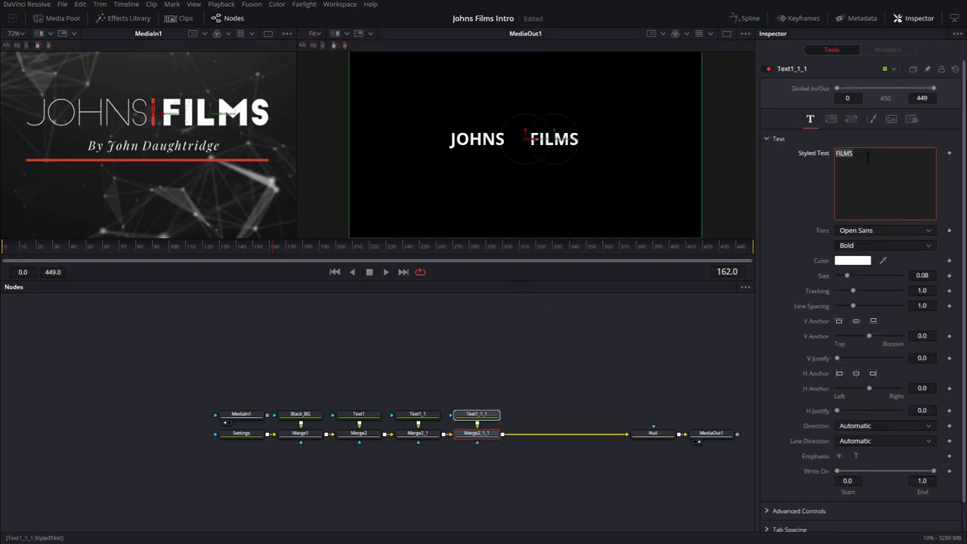
pyautogui.write('By John')
pyautogui.press('BackSpace')
pyautogui.press('BackSpace')
pyautogui.press('BackSpace')
pyautogui.press('BackSpace')
pyautogui.press('BackSpace')
pyautogui.write('John Daug')
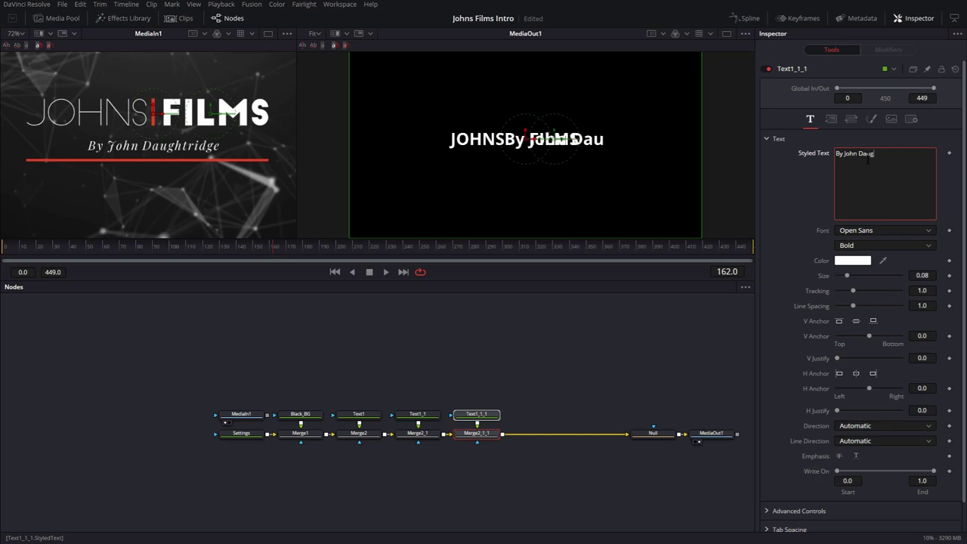
pyautogui.write('htridge')
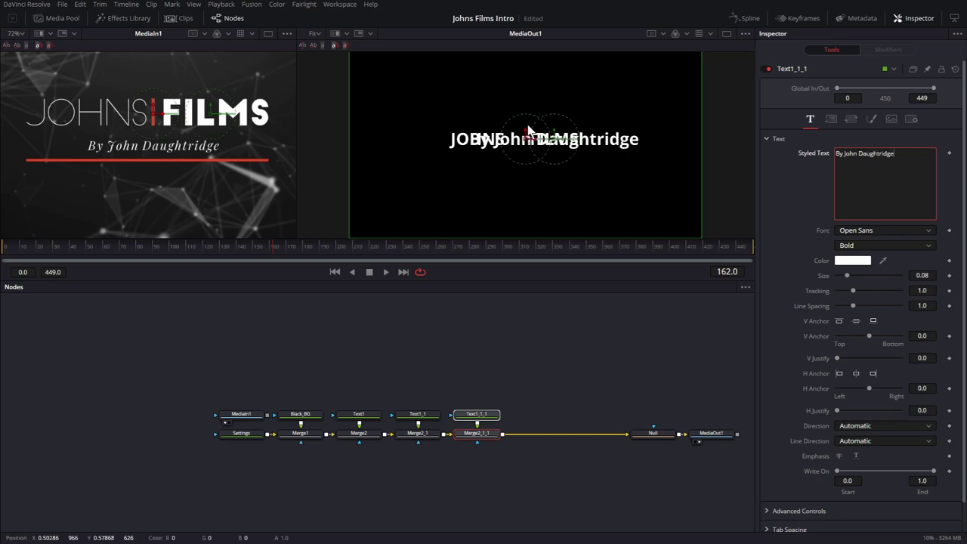
pyautogui.moveTo(527, 138); pyautogui.dragTo(525, 162)
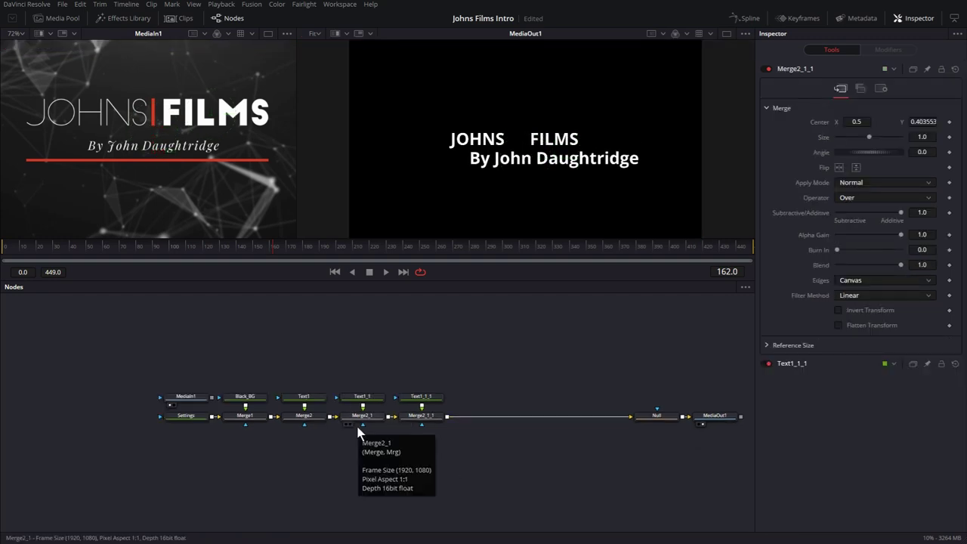
# Step: Rename the three text nodes as Johns, Films and the author's surname, matching the text each one holds
pyautogui.click(318, 401)
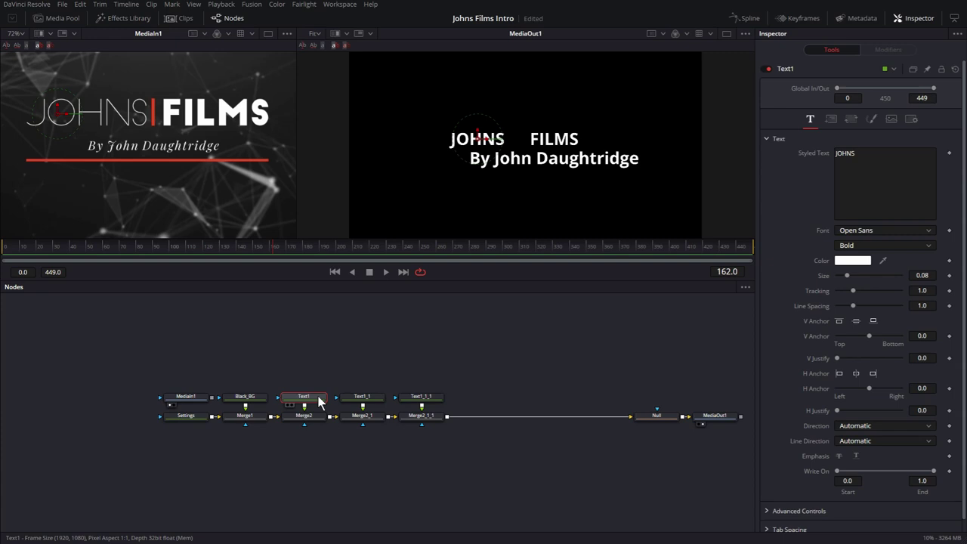
pyautogui.press('F2')
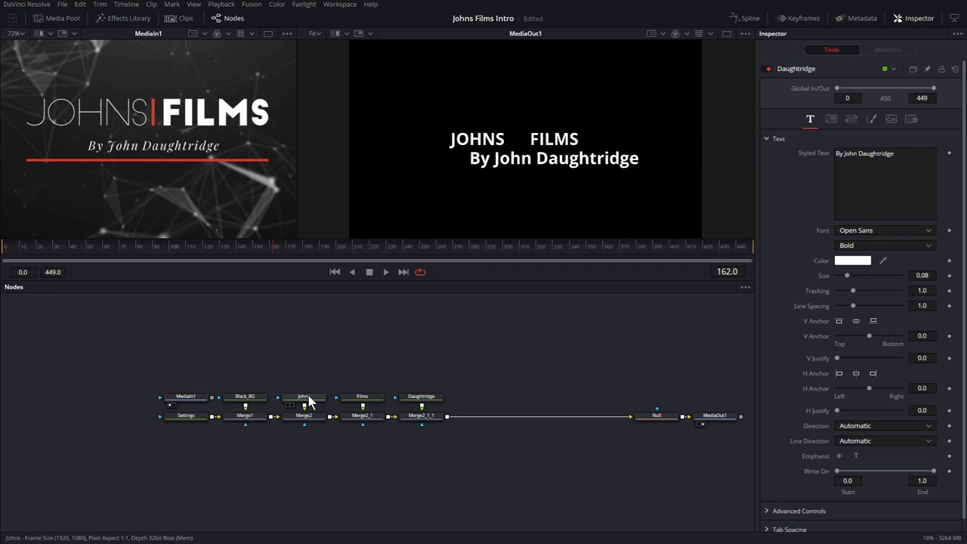
# Step: Set the font of the Johns text node to Slim Joe
pyautogui.click(309, 399)
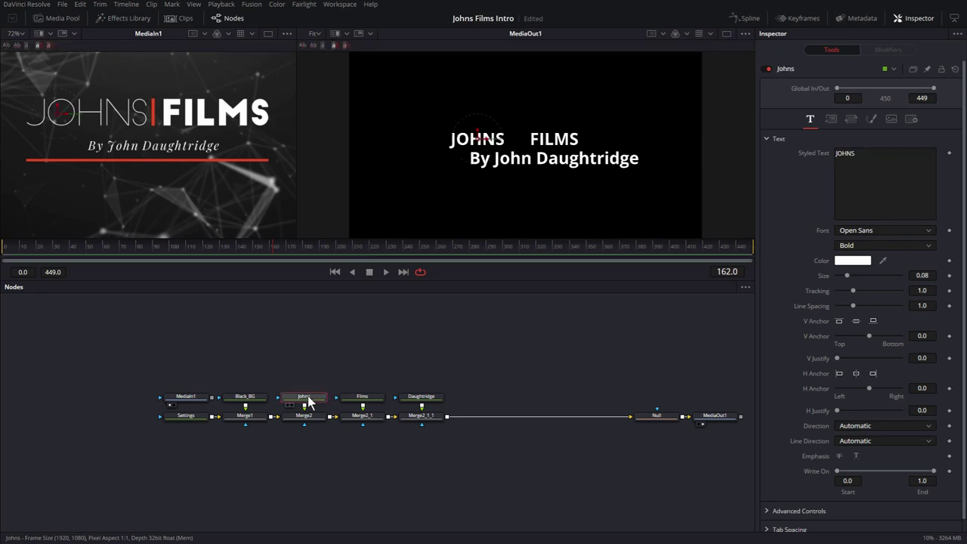
pyautogui.click(861, 232)
pyautogui.scroll(-5, 876, 283)
pyautogui.click(882, 285)
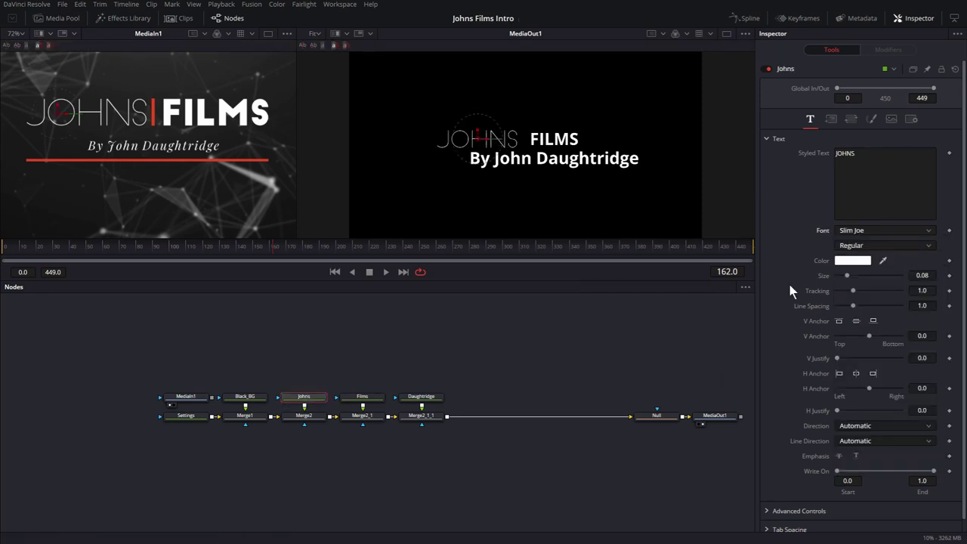
# Step: Set the font of the Films text node to Big John
pyautogui.click(362, 398)
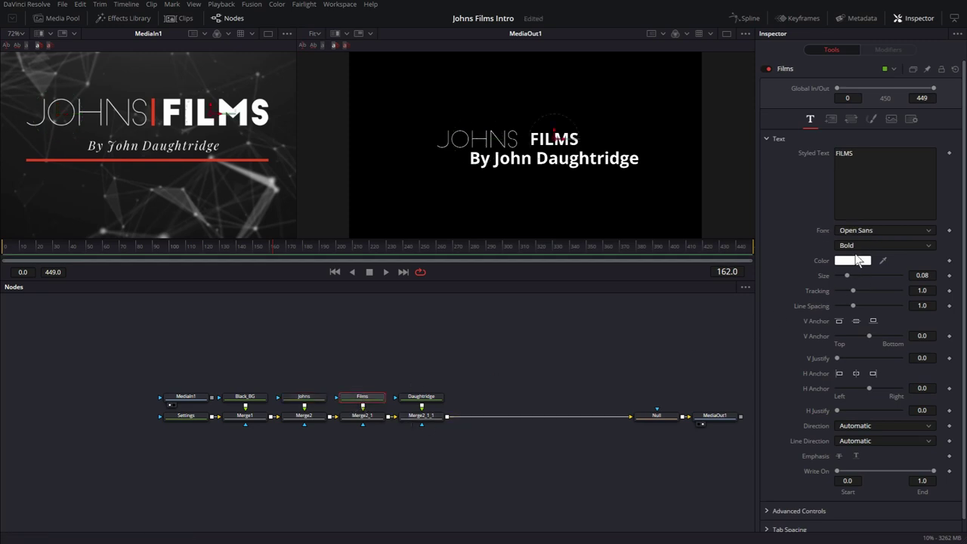
pyautogui.click(869, 230)
pyautogui.click(867, 331)
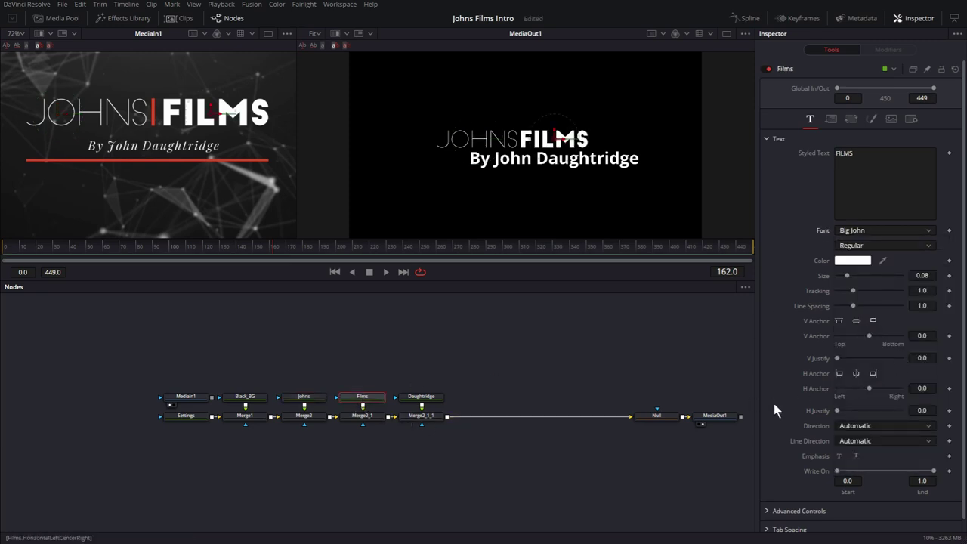
# Step: Style the byline text in Playfair Display Italic at a size of about 0.046 and move it down beneath the title
pyautogui.click(438, 399)
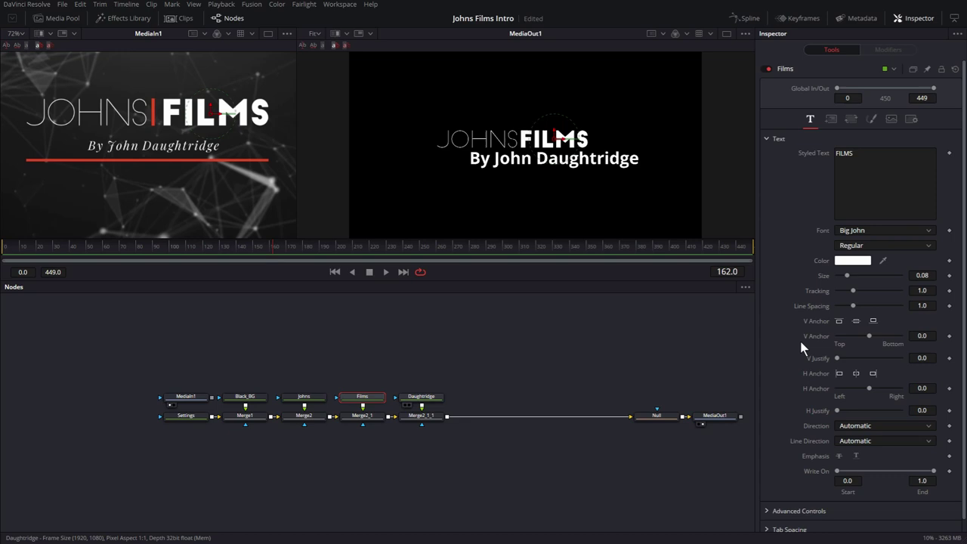
pyautogui.click(870, 232)
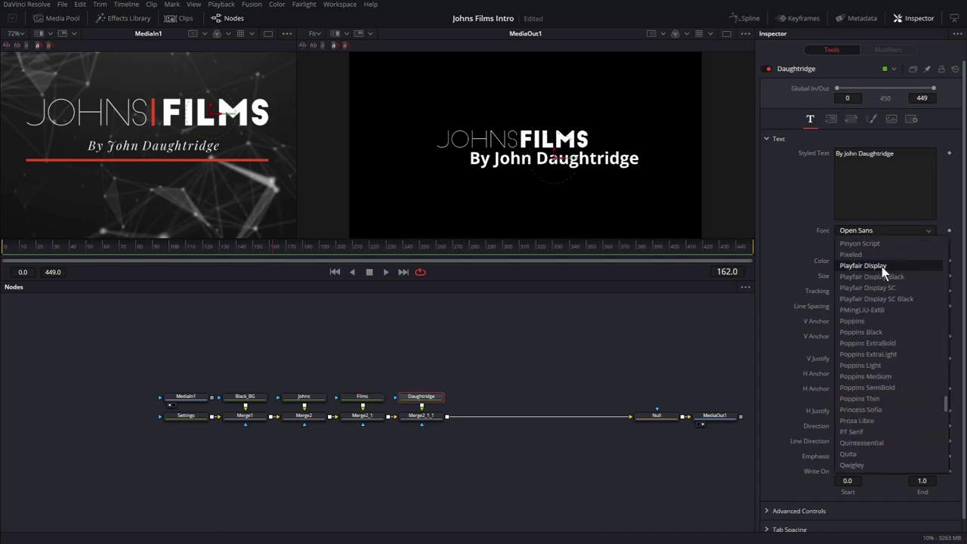
pyautogui.click(882, 267)
pyautogui.click(864, 245)
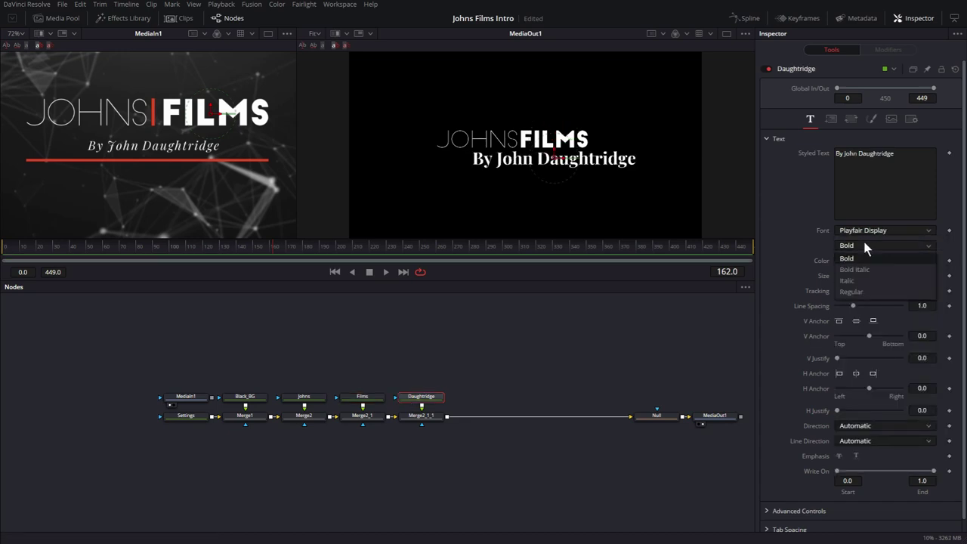
pyautogui.click(861, 283)
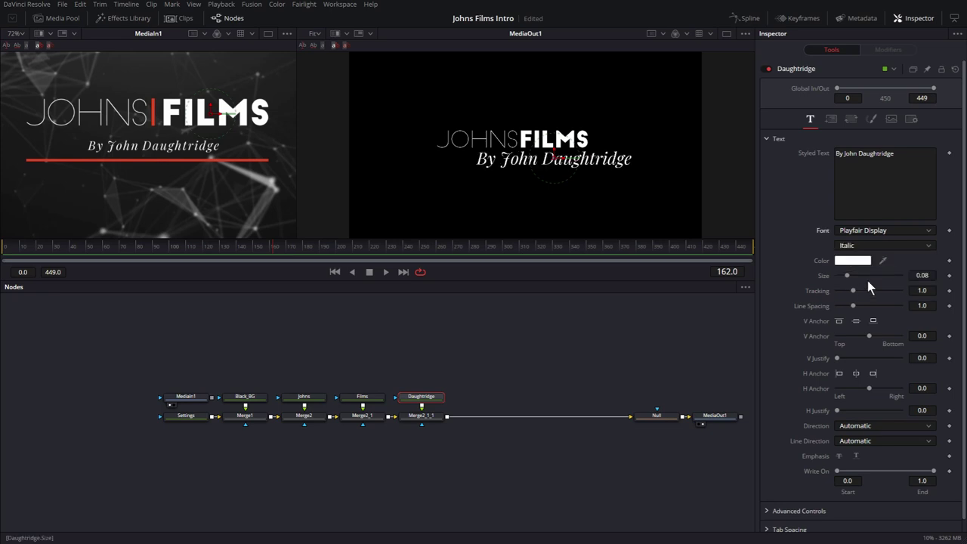
pyautogui.moveTo(846, 275); pyautogui.dragTo(802, 282)
pyautogui.moveTo(559, 162); pyautogui.dragTo(515, 166)
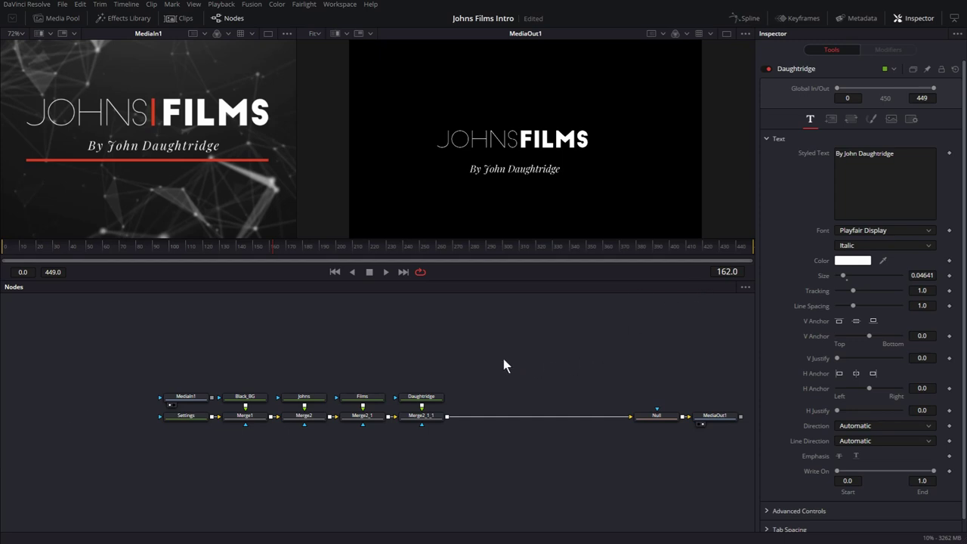
# Step: Add a Background node above the node chain and attach a Rectangle mask to it
pyautogui.hotkey('shift', 'space')
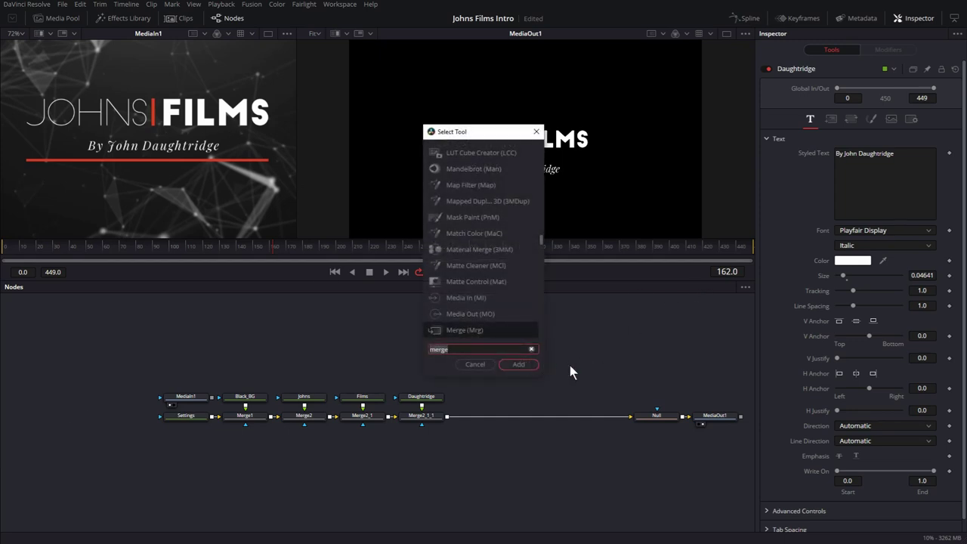
pyautogui.write('bg')
pyautogui.click(515, 363)
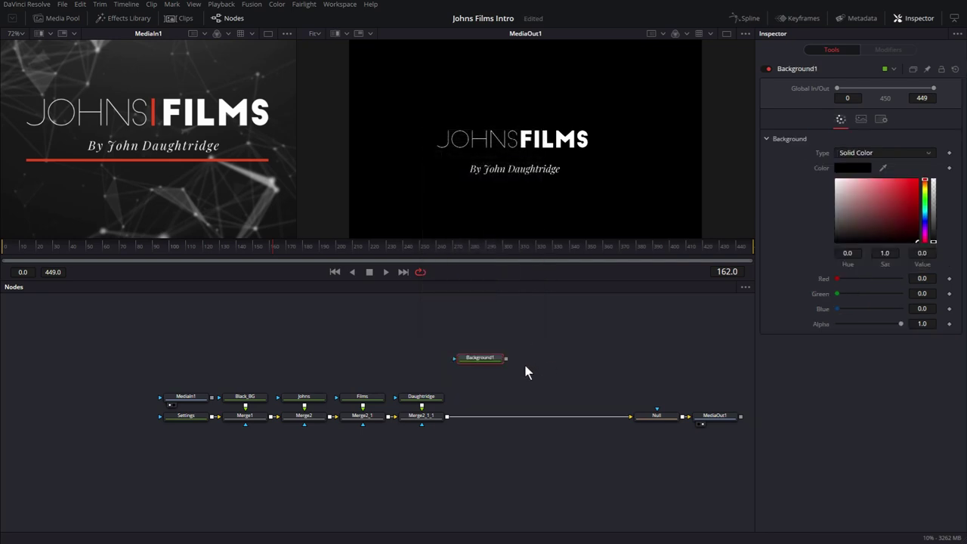
pyautogui.hotkey('shift', 'space')
pyautogui.write('re')
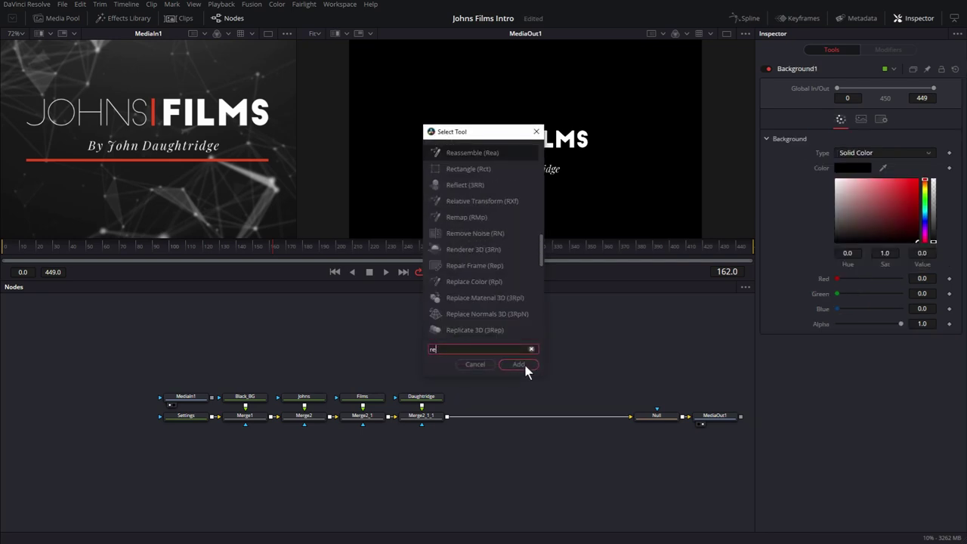
pyautogui.write('c')
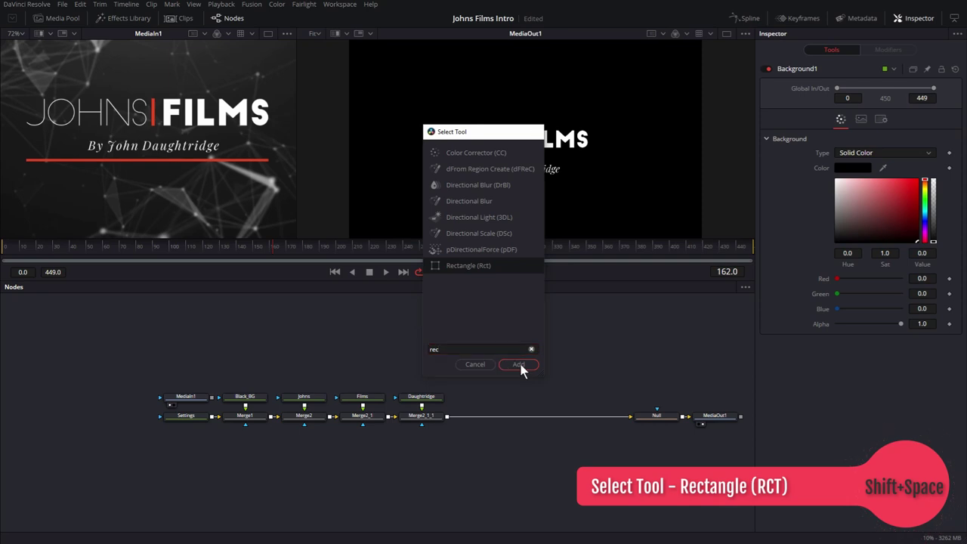
pyautogui.click(519, 364)
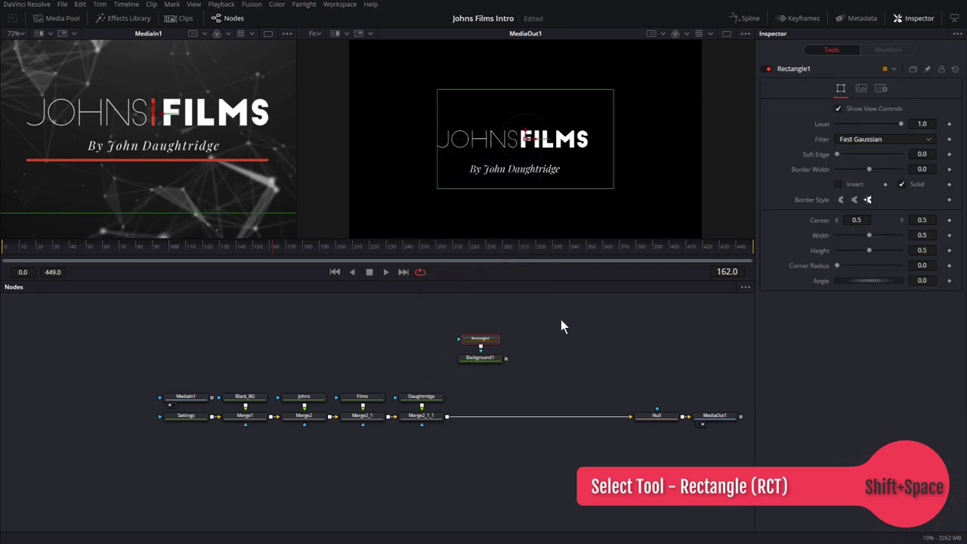
# Step: Set the Background1 colour to orange #ff5500 and merge it over the output of Merge2_1_1
pyautogui.click(489, 358)
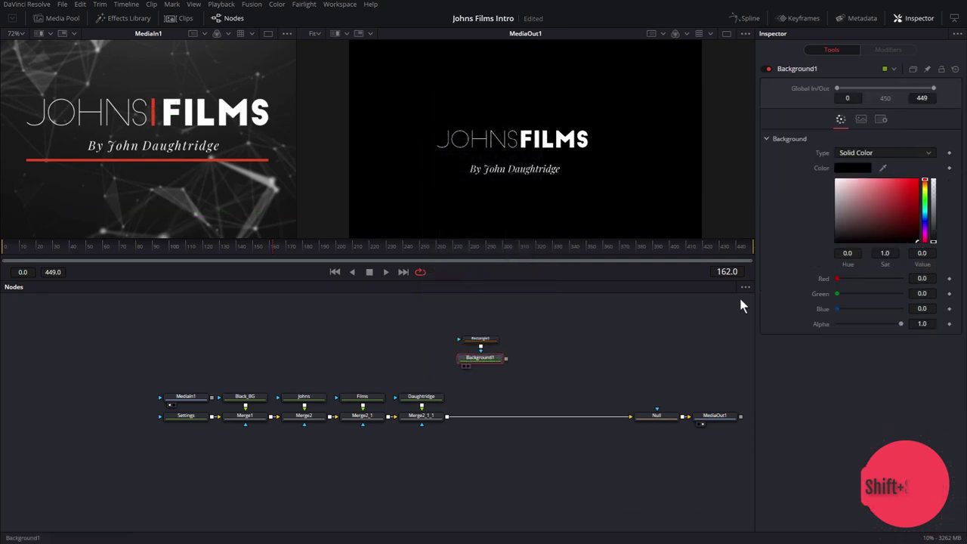
pyautogui.click(856, 168)
pyautogui.click(398, 226)
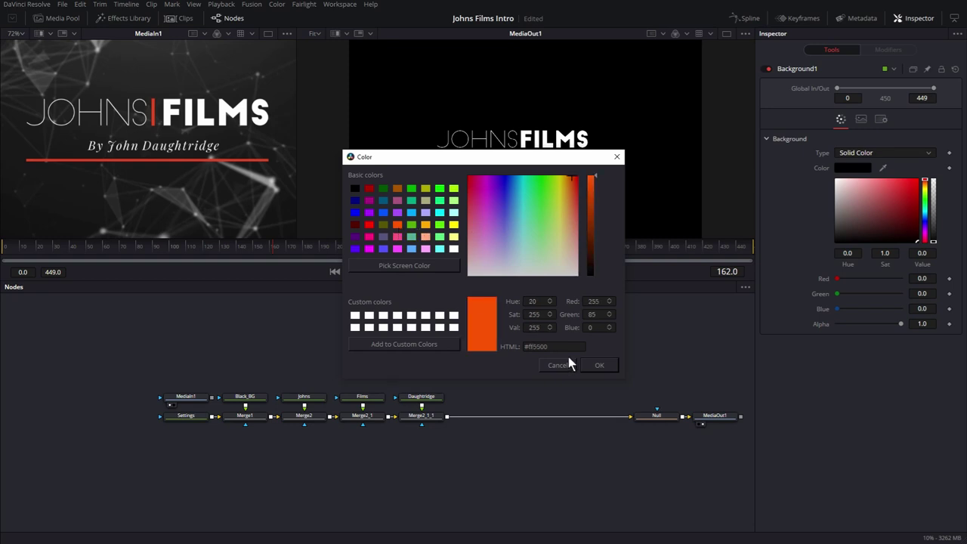
pyautogui.click(600, 365)
pyautogui.moveTo(506, 359); pyautogui.dragTo(447, 418)
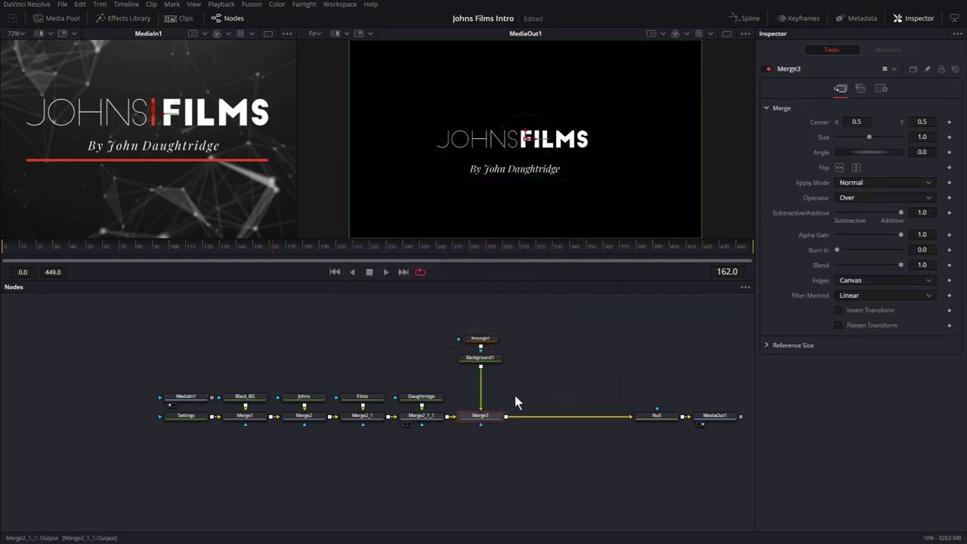
# Step: Space out Background1 from its mask and shape Rectangle1 into a vertical bar about 0.024 wide and 0.197 high
pyautogui.click(484, 361)
pyautogui.click(484, 340)
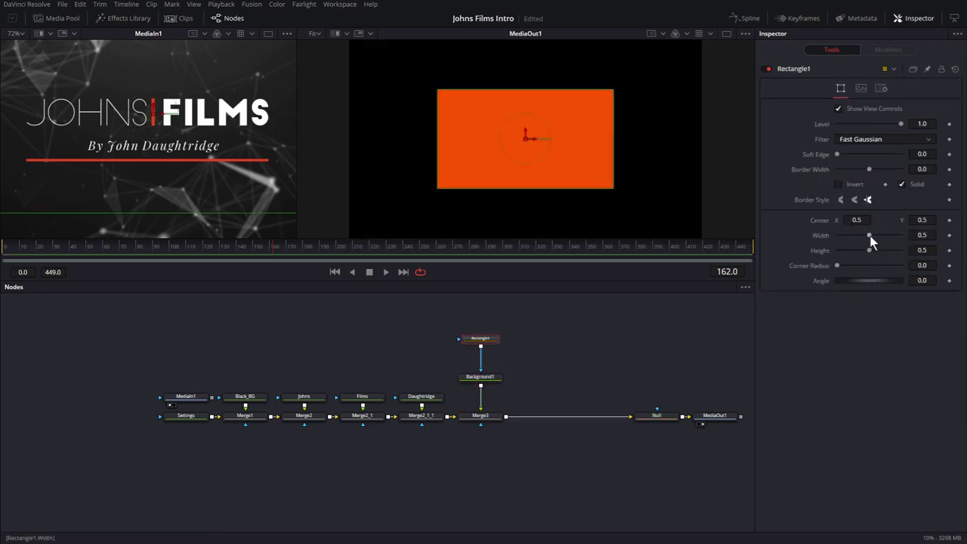
pyautogui.moveTo(869, 235); pyautogui.dragTo(849, 251)
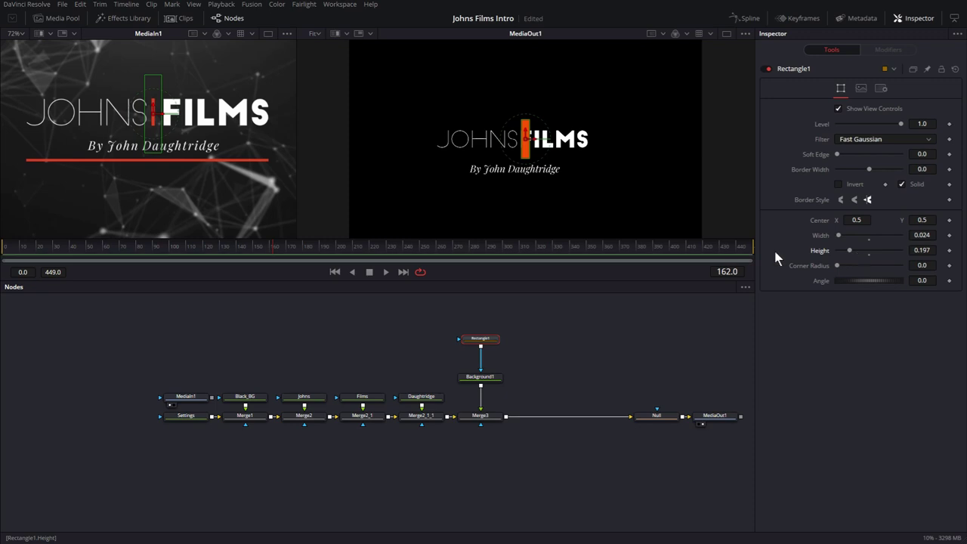
# Step: Duplicate the Rectangle1, Background1 and Merge3 nodes and insert the copy into the chain after Merge3
pyautogui.moveTo(488, 318); pyautogui.dragTo(493, 433)
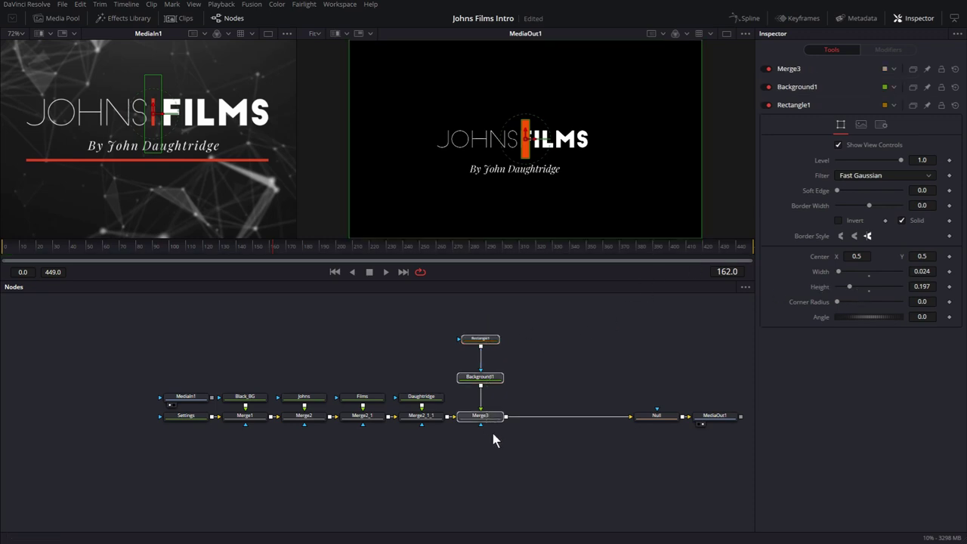
pyautogui.click(551, 372)
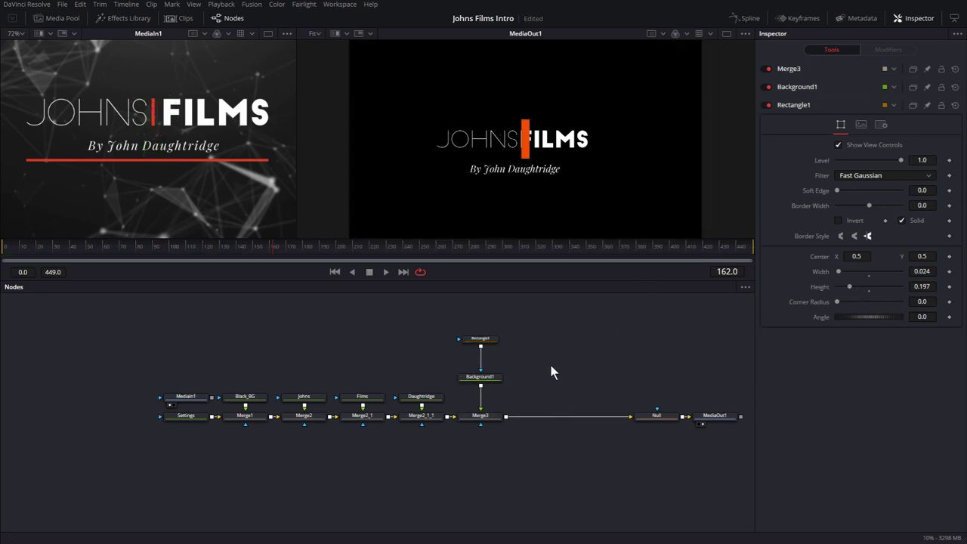
pyautogui.hotkey('ctrl', 'v')
pyautogui.moveTo(553, 371); pyautogui.dragTo(544, 420)
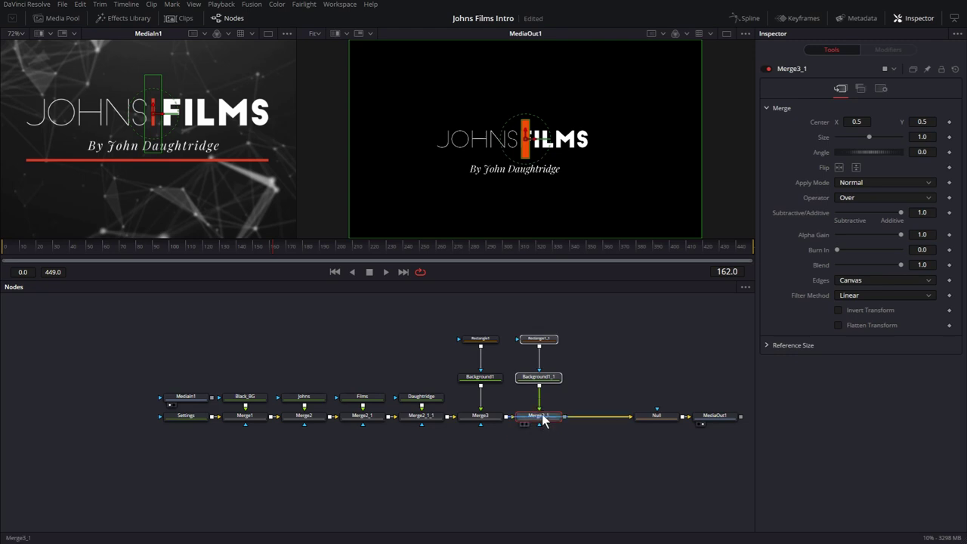
pyautogui.click(600, 363)
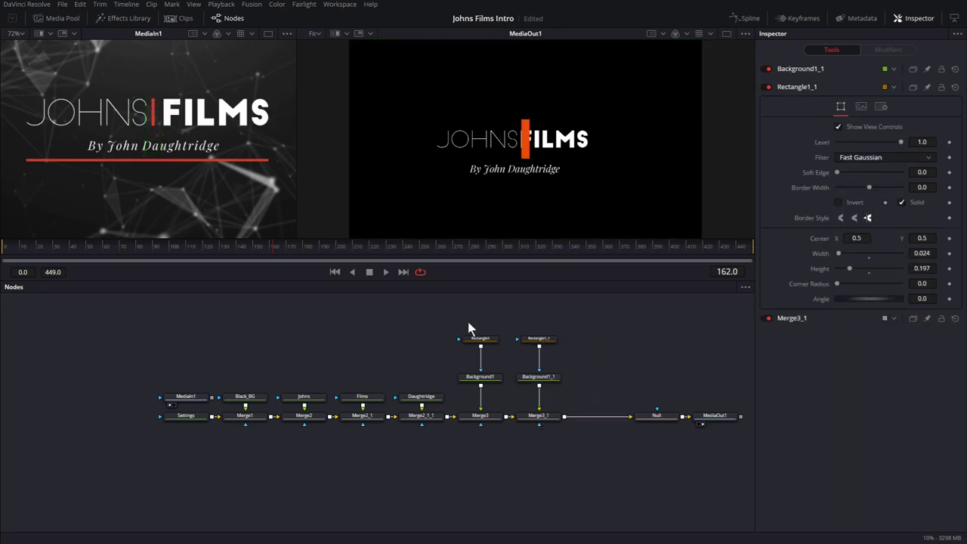
# Step: Shape Rectangle1_1 into a horizontal bar about 0.402 wide and 0.071 high, and move it down between the title and the byline
pyautogui.click(552, 340)
pyautogui.moveTo(838, 235)
pyautogui.mouseDown()
pyautogui.moveTo(863, 239)
pyautogui.moveTo(840, 251)
pyautogui.mouseUp()
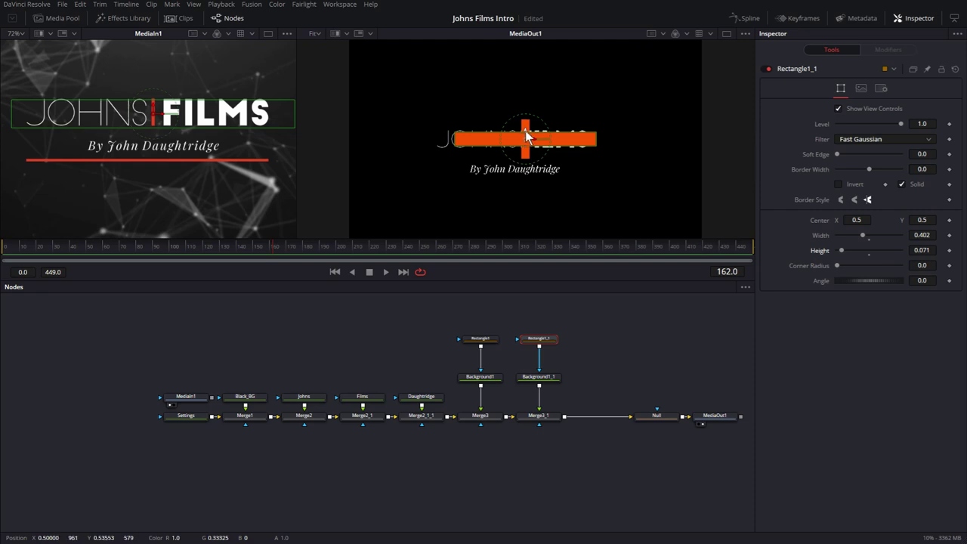
pyautogui.moveTo(526, 136); pyautogui.dragTo(525, 146)
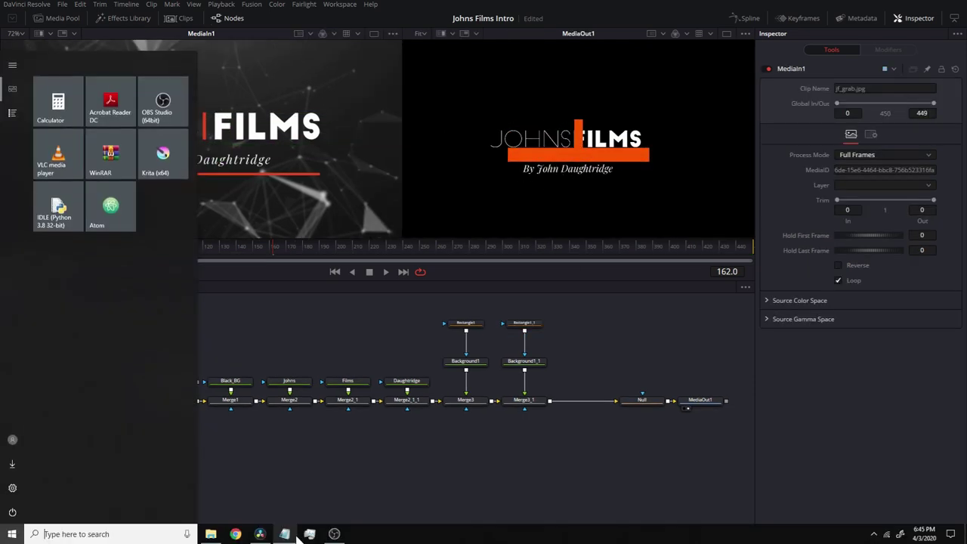
# Step: Paste the Swatches group from the text file below the node chain and display its colour strip zoomed out in the reference viewer
pyautogui.click(286, 533)
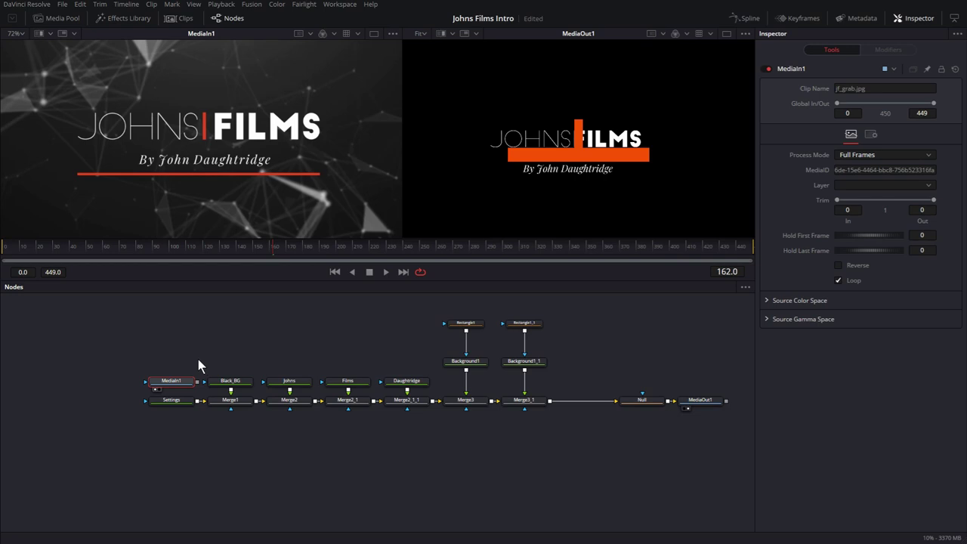
pyautogui.rightClick(434, 469)
pyautogui.click(444, 449)
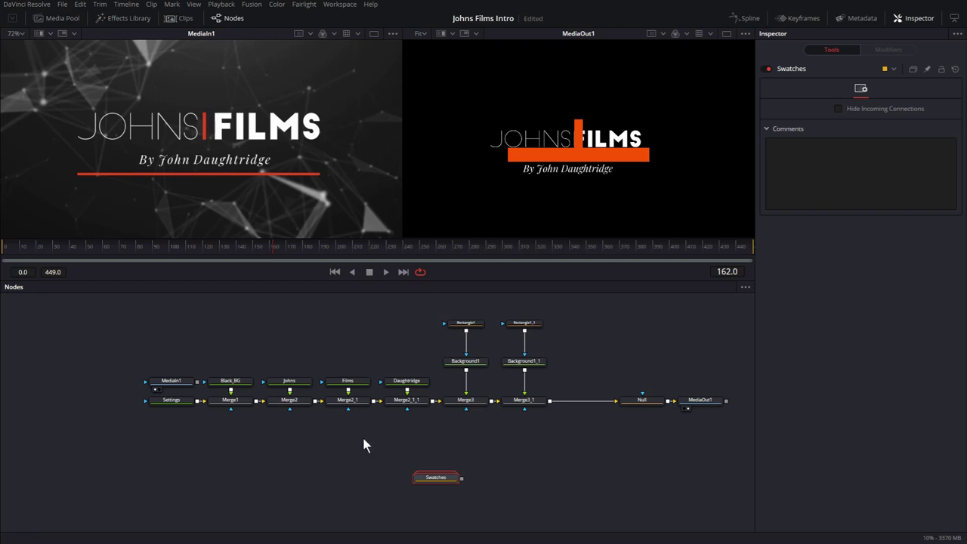
pyautogui.moveTo(427, 477); pyautogui.dragTo(225, 127)
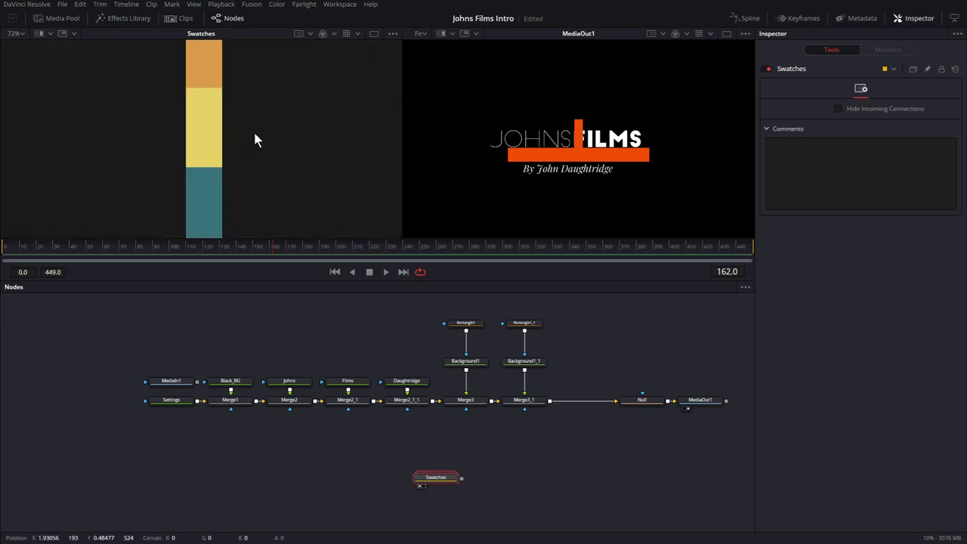
pyautogui.scroll(-4, 253, 129)
pyautogui.moveTo(239, 121); pyautogui.dragTo(194, 108)
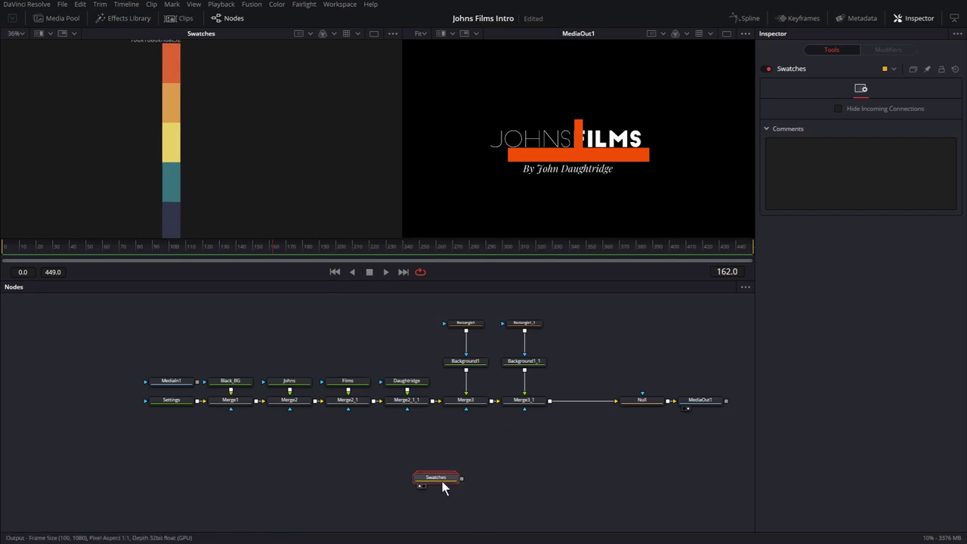
# Step: Ungroup the Swatches node into its individual nodes and fit the colour strip in a narrowed reference viewer
pyautogui.moveTo(442, 482)
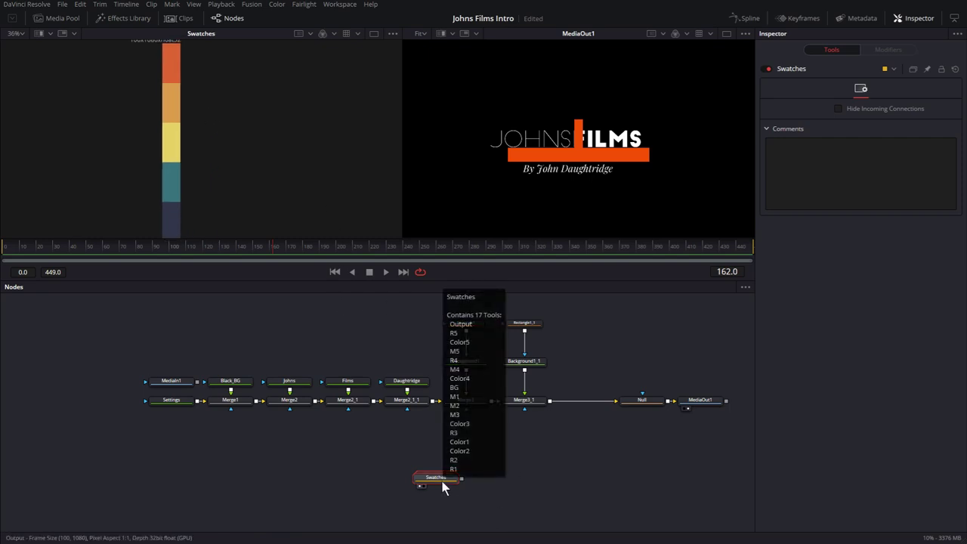
pyautogui.rightClick(442, 481)
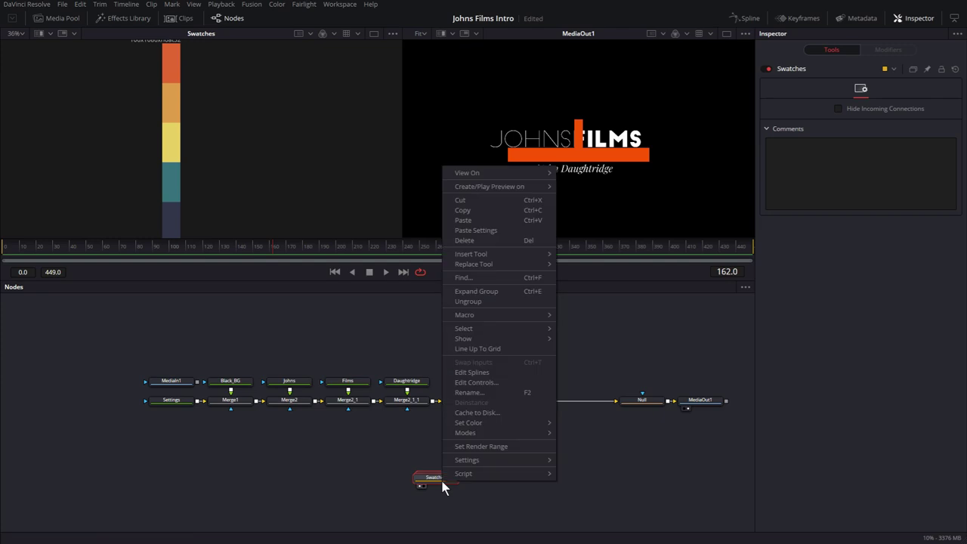
pyautogui.click(479, 305)
pyautogui.click(507, 421)
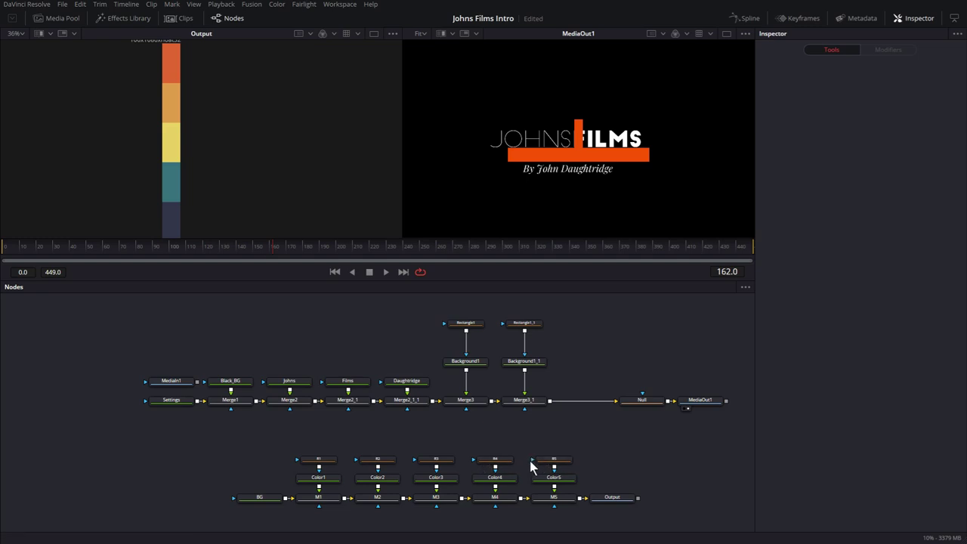
pyautogui.hotkey('ctrl', 'shift', 'w')
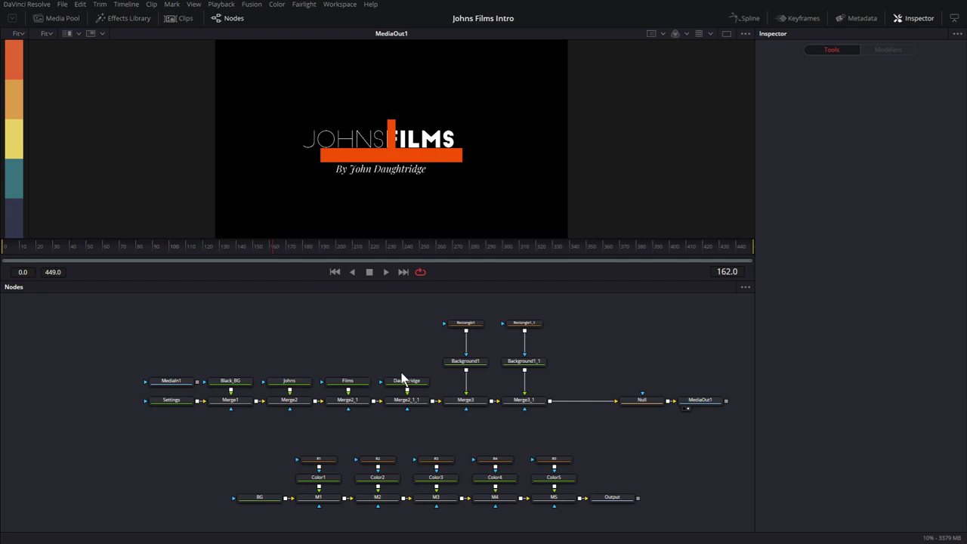
# Step: Bring the Final Logo image from the media pool into the node graph and fit it in the main viewer
pyautogui.moveTo(420, 437); pyautogui.dragTo(423, 376)
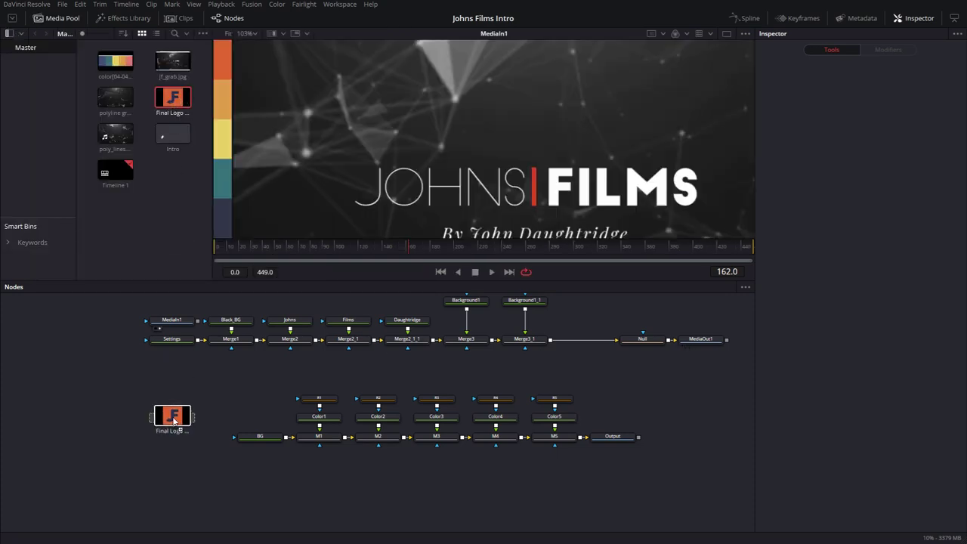
pyautogui.moveTo(173, 418); pyautogui.dragTo(172, 417)
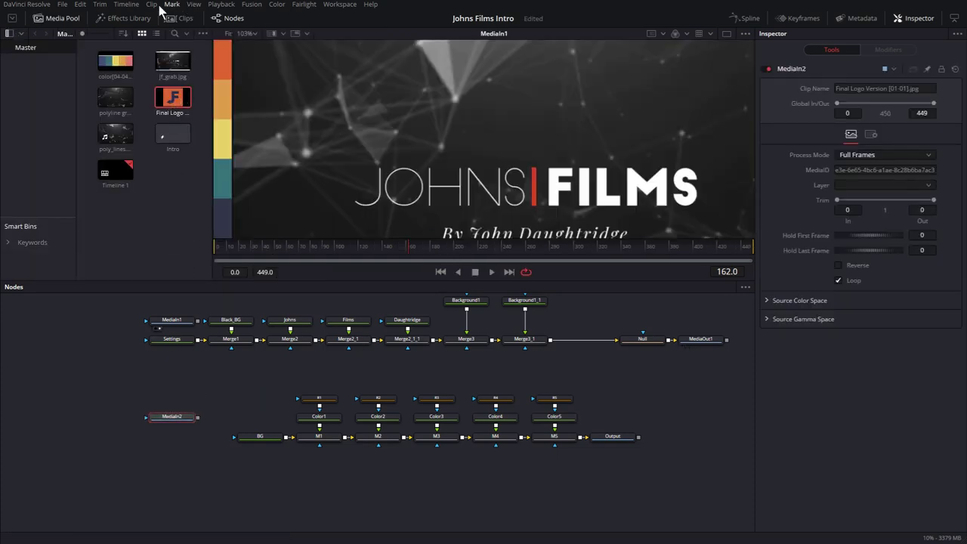
pyautogui.click(71, 20)
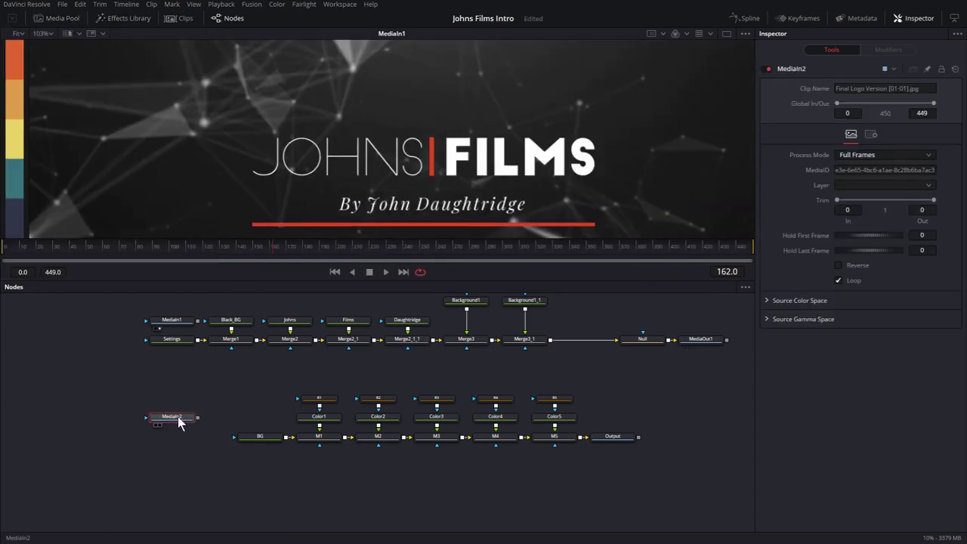
pyautogui.press('1')
pyautogui.hotkey('ctrl', 'f')
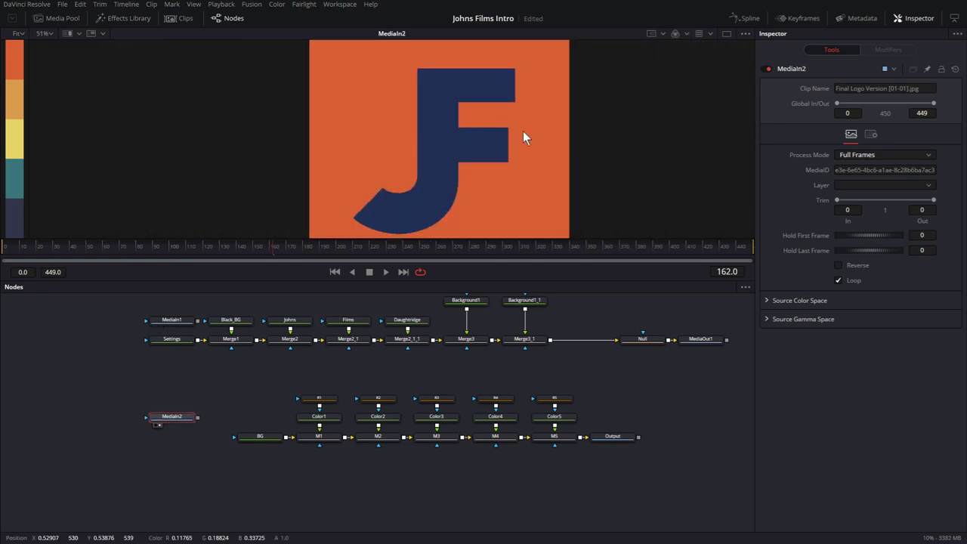
# Step: Set the Color1 swatch to the orange sampled from the logo's background
pyautogui.click(326, 416)
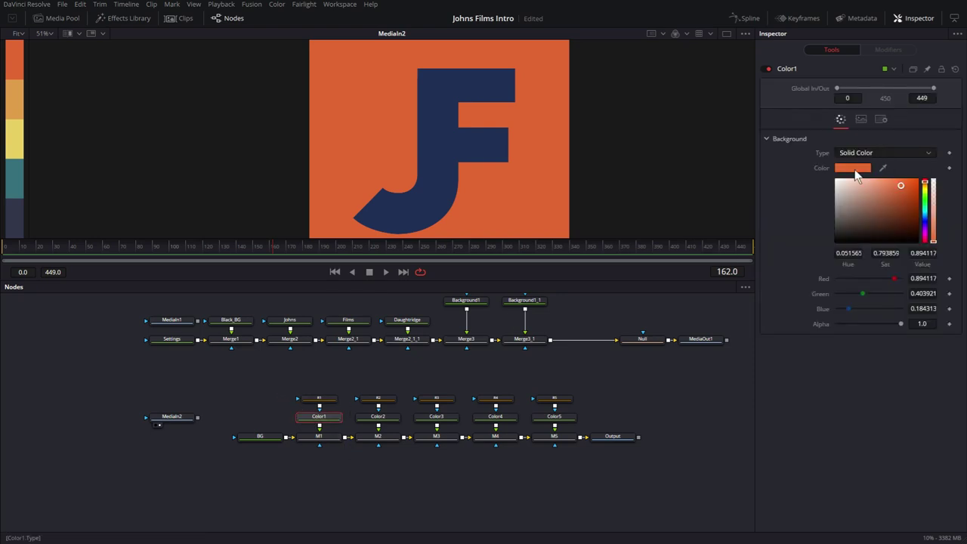
pyautogui.click(855, 168)
pyautogui.click(414, 265)
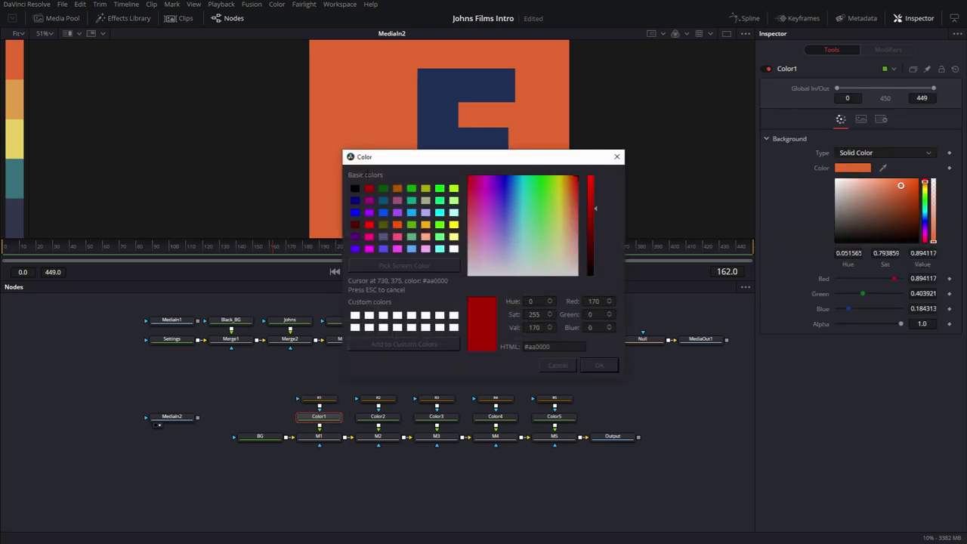
pyautogui.click(367, 114)
pyautogui.click(609, 365)
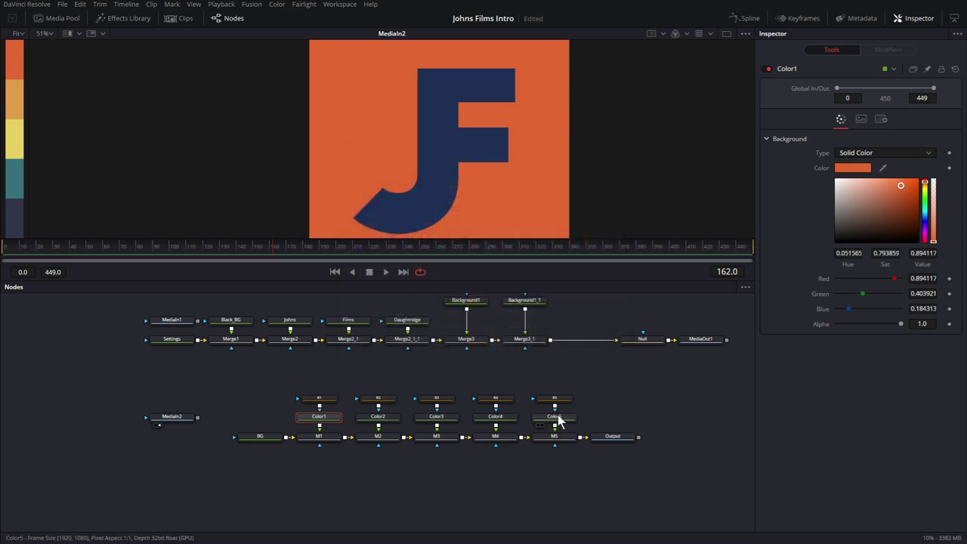
# Step: Set the Color5 swatch to the navy blue #1e3056 sampled from the logo's lettering
pyautogui.click(557, 417)
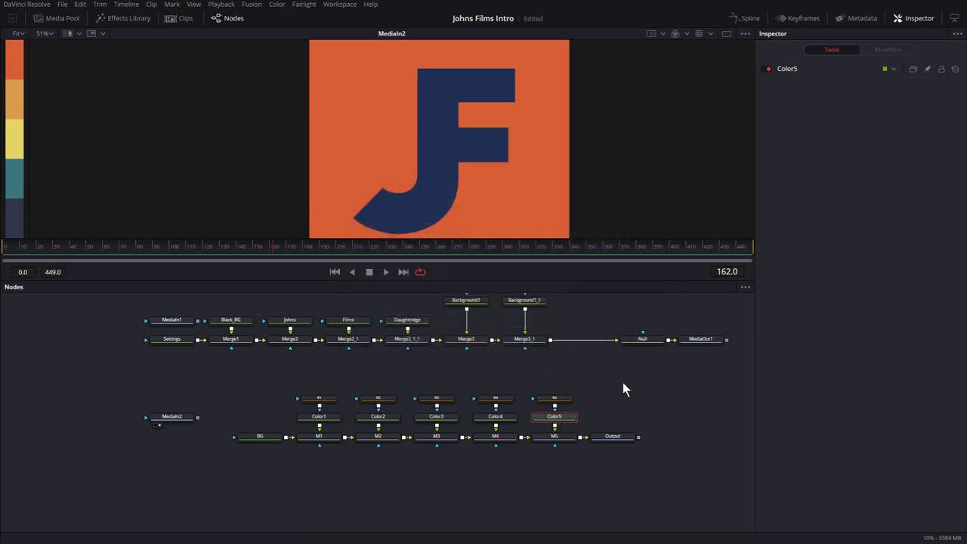
pyautogui.click(574, 417)
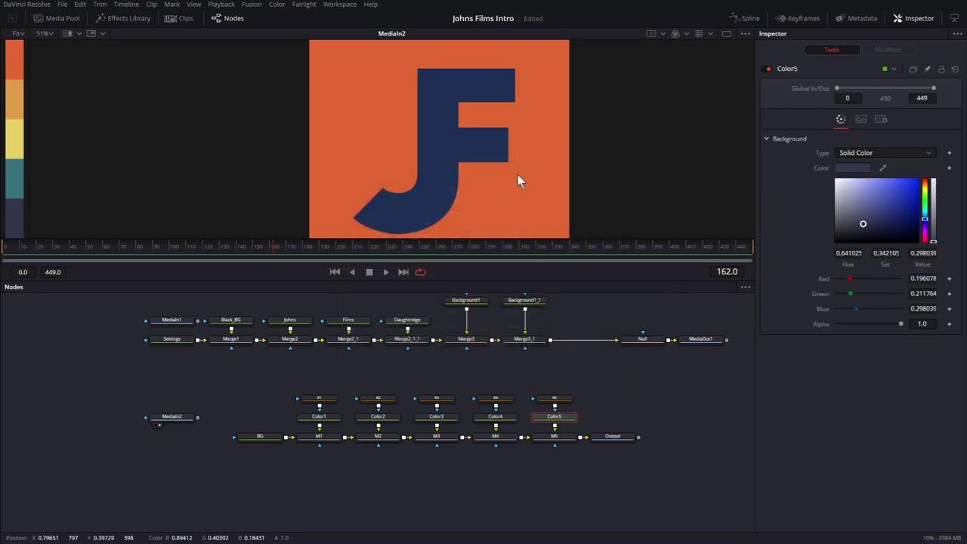
pyautogui.click(852, 168)
pyautogui.click(404, 265)
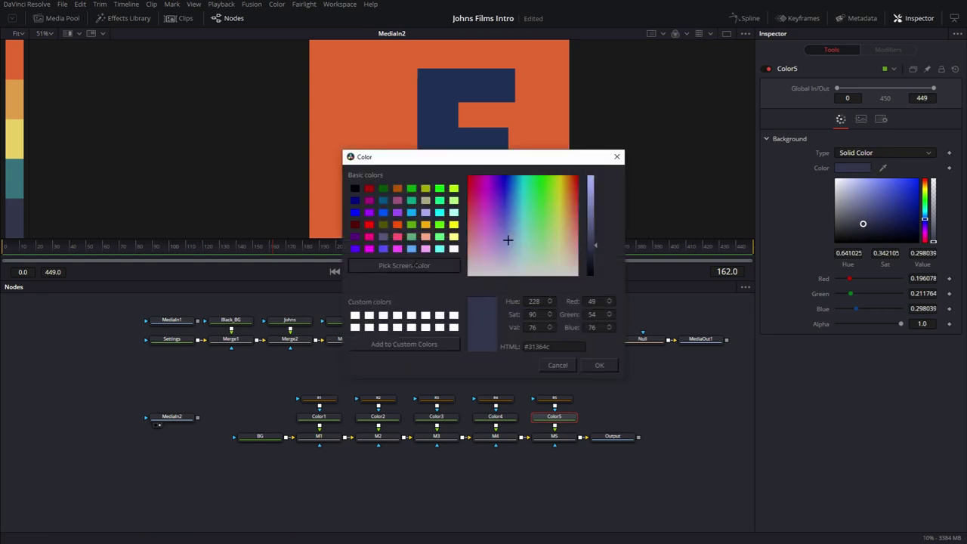
pyautogui.click(441, 98)
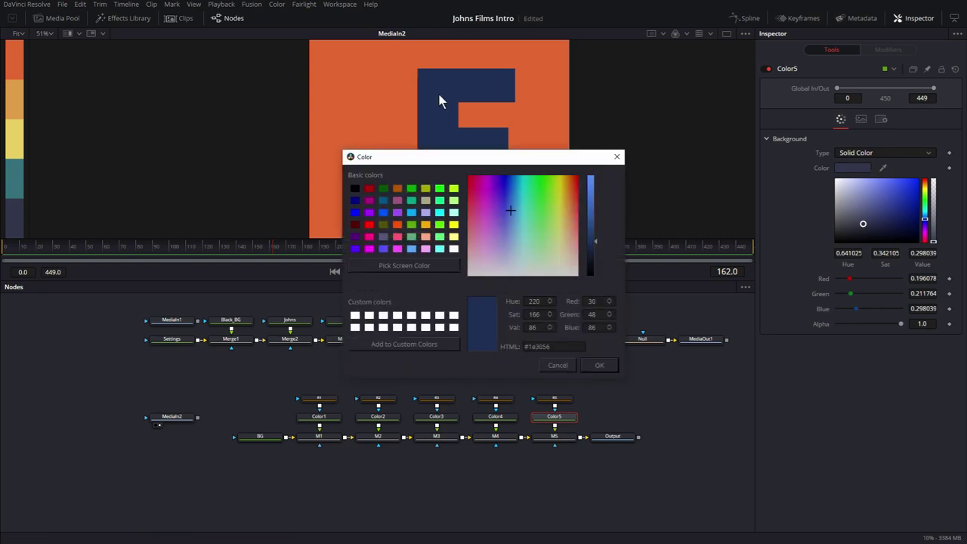
pyautogui.click(600, 366)
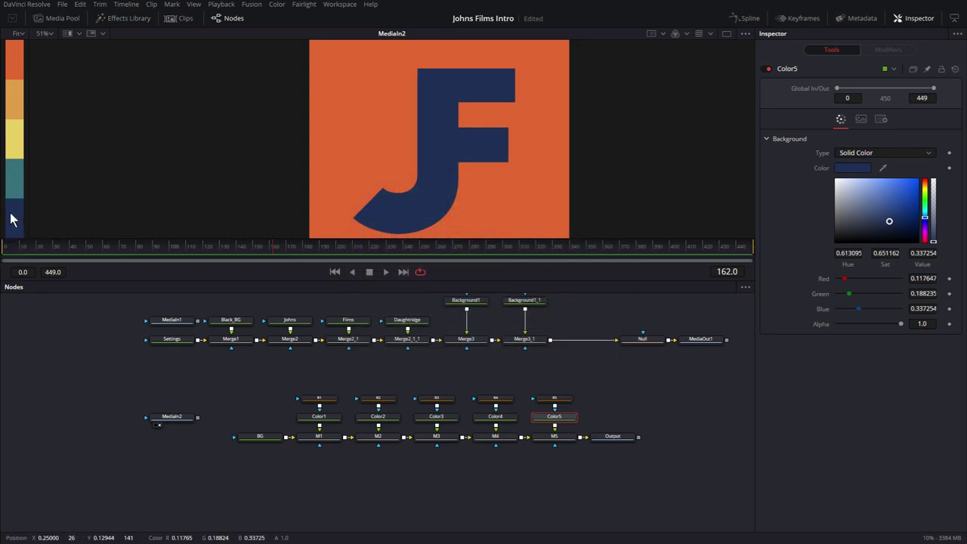
# Step: Delete the logo node MediaIn2, group all the swatch nodes and place the group below the Settings node
pyautogui.click(171, 418)
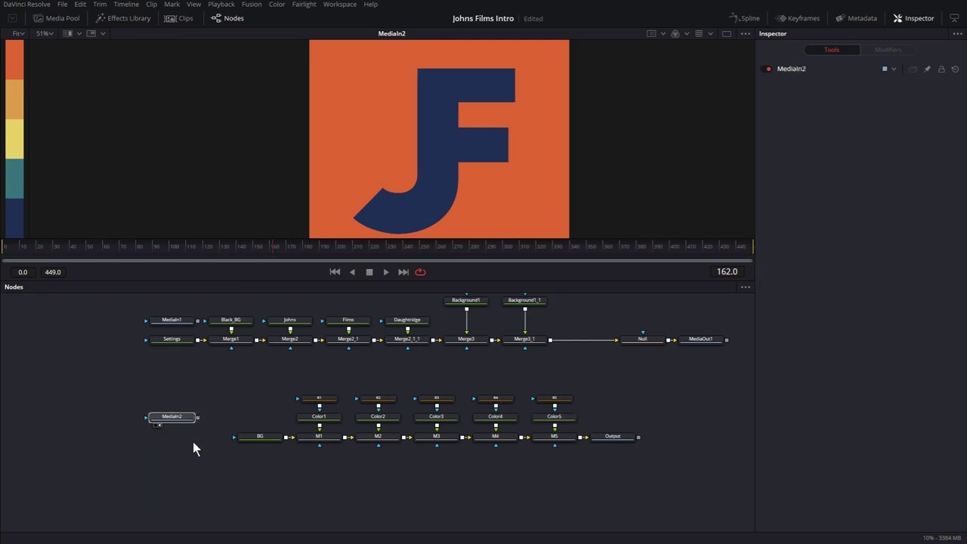
pyautogui.press('Delete')
pyautogui.moveTo(228, 377); pyautogui.dragTo(652, 463)
pyautogui.hotkey('ctrl', 'g')
pyautogui.moveTo(420, 394); pyautogui.dragTo(156, 359)
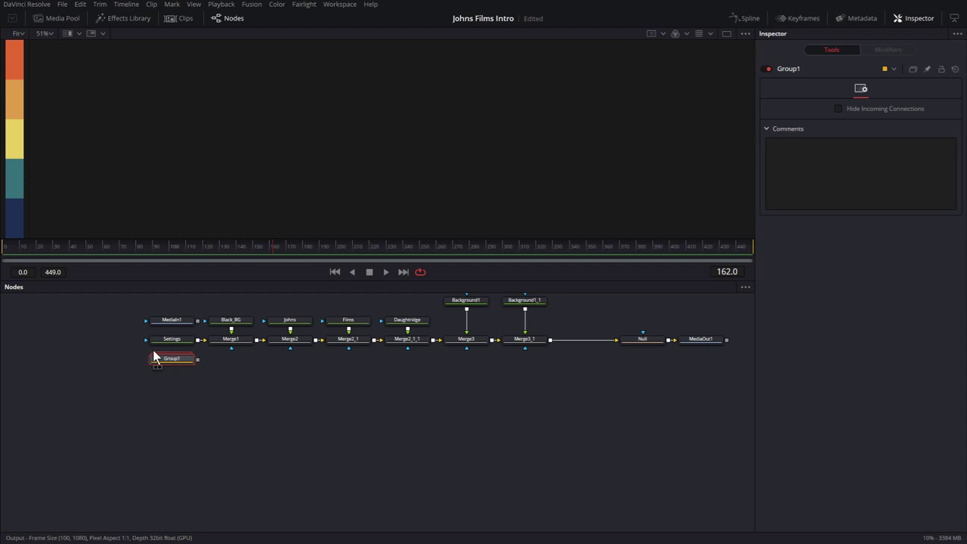
# Step: Show MediaOut1 in the main viewer at 36% zoom and enlarge the viewer area above the node graph
pyautogui.click(702, 339)
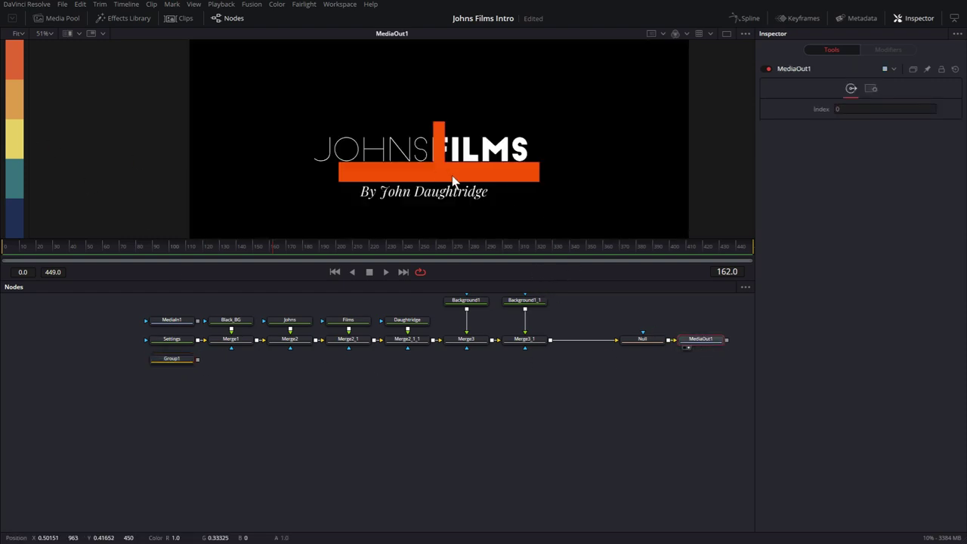
pyautogui.scroll(-1, 450, 164)
pyautogui.scroll(-2, 427, 130)
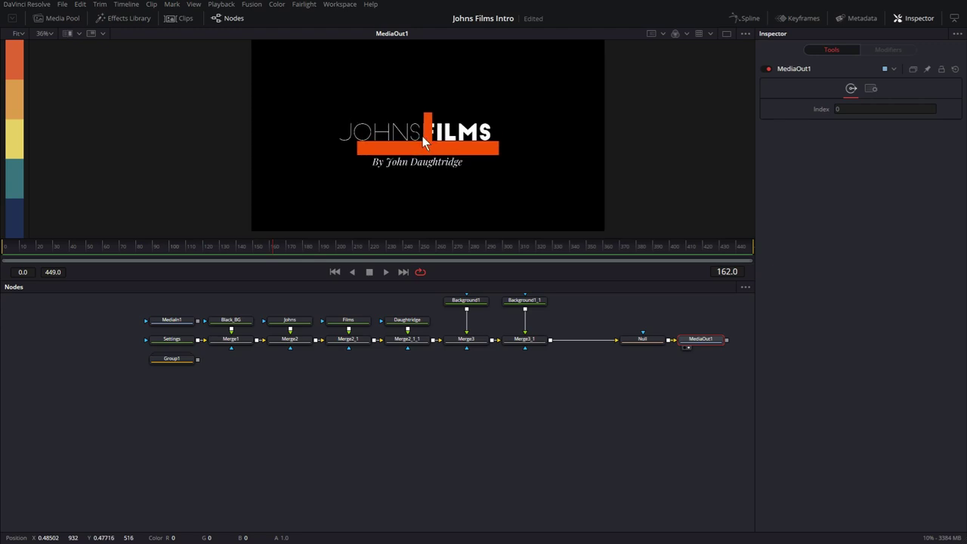
pyautogui.scroll(1, 422, 137)
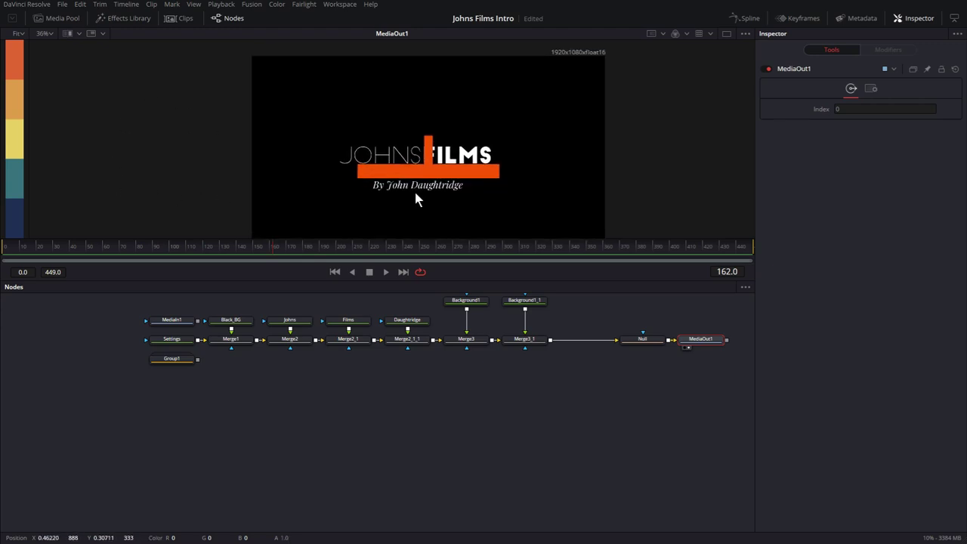
pyautogui.scroll(-1, 413, 185)
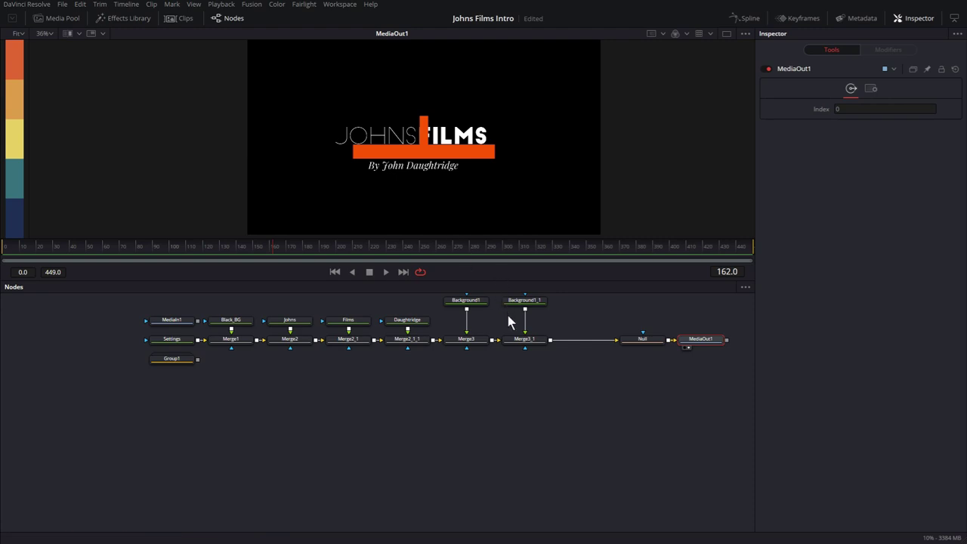
pyautogui.moveTo(517, 278); pyautogui.dragTo(517, 342)
# Step: Rename the Background1 node to Vertical and the Background1_1 node to Horiz
pyautogui.click(457, 470)
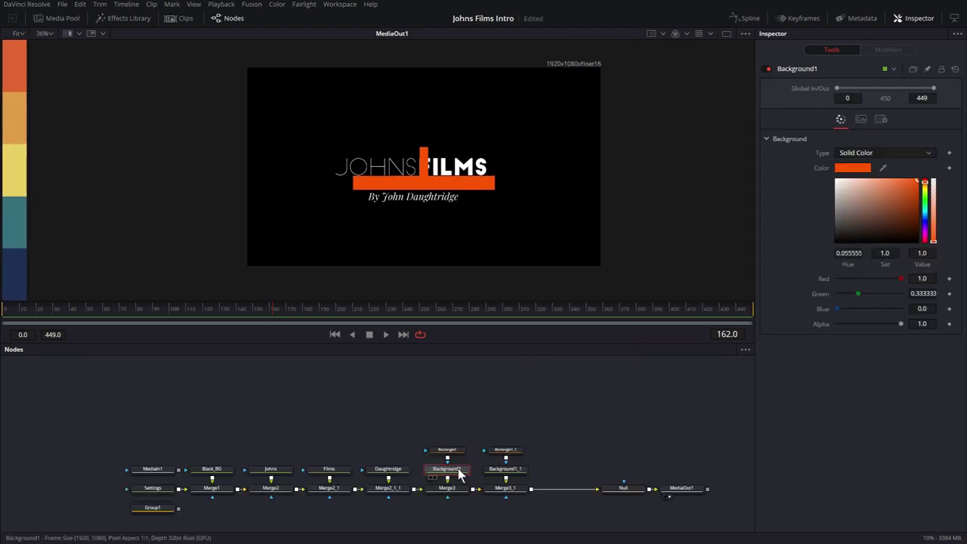
pyautogui.press('F2')
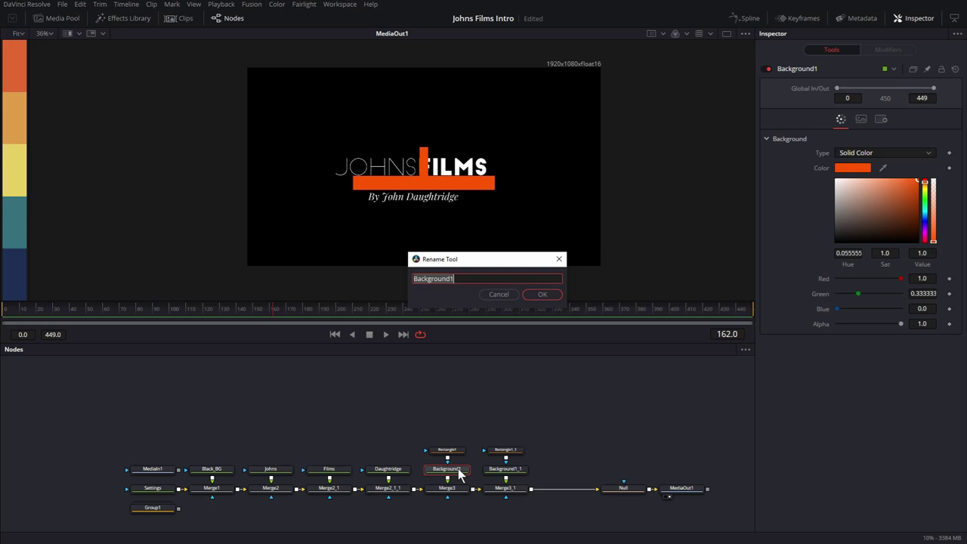
pyautogui.write('Vertical')
pyautogui.press('Return')
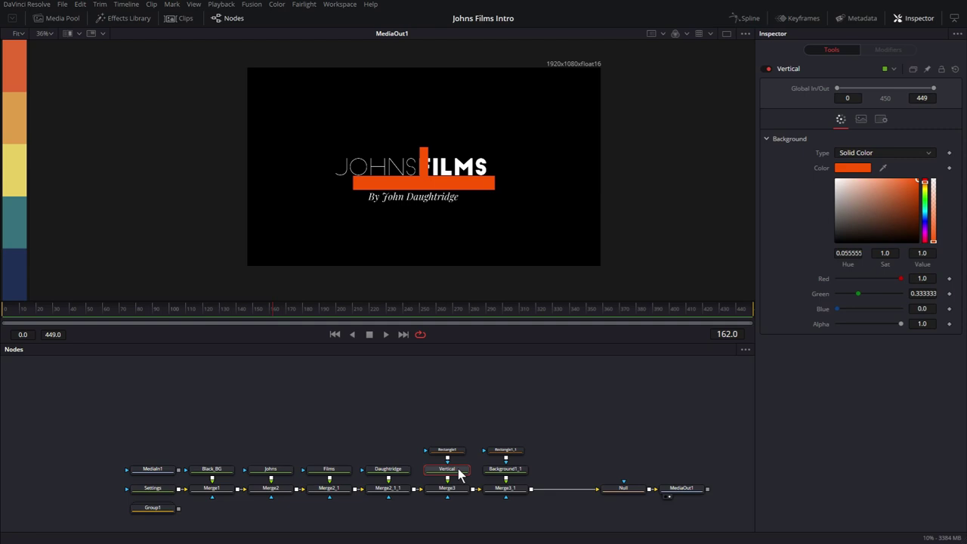
pyautogui.click(504, 469)
pyautogui.press('F2')
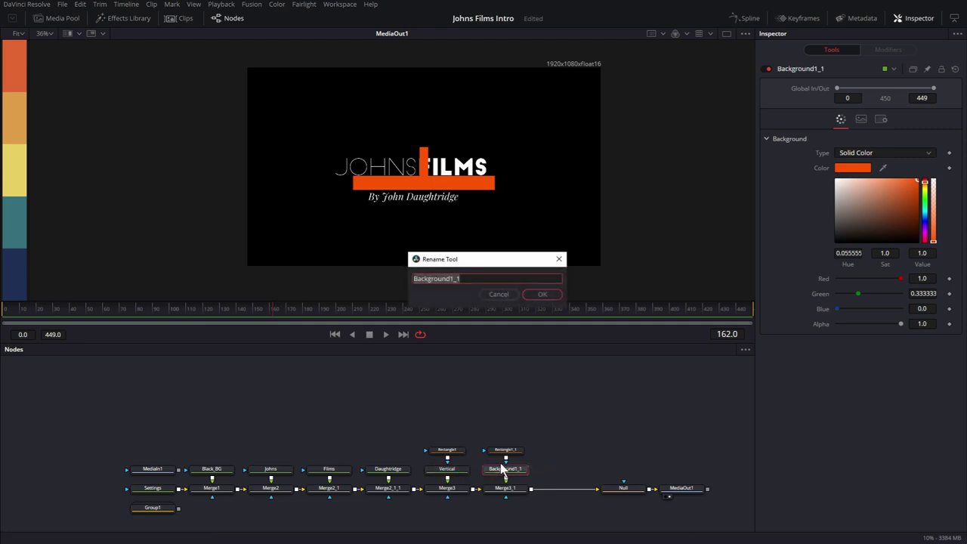
pyautogui.write('Horiz')
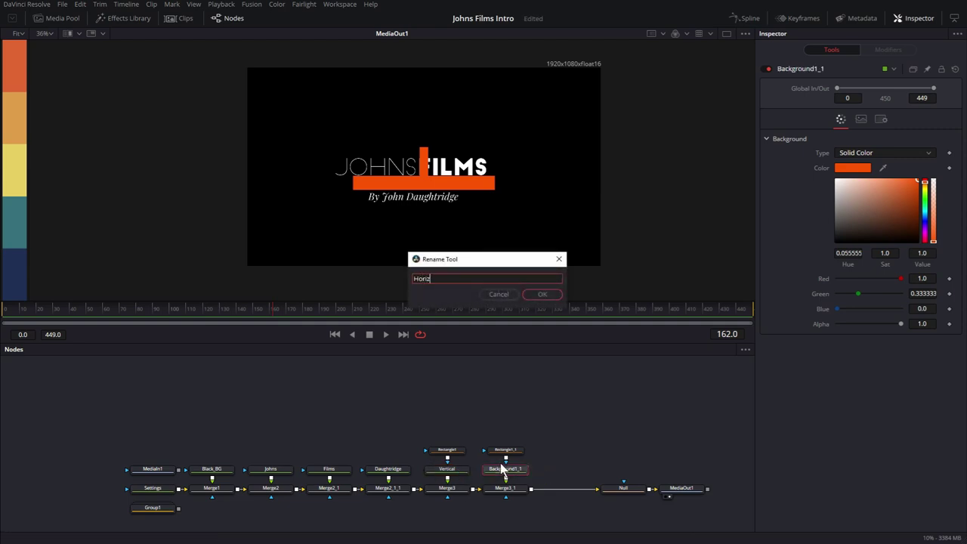
pyautogui.click(541, 294)
# Step: Set the Vertical background's colour to the orange #e4672f sampled from the first swatch of the colour strip
pyautogui.click(449, 470)
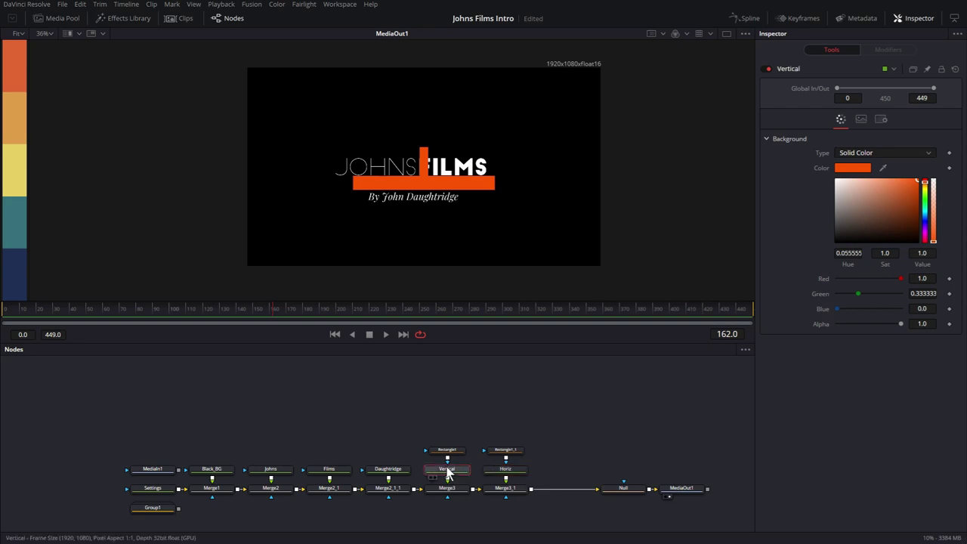
pyautogui.click(854, 169)
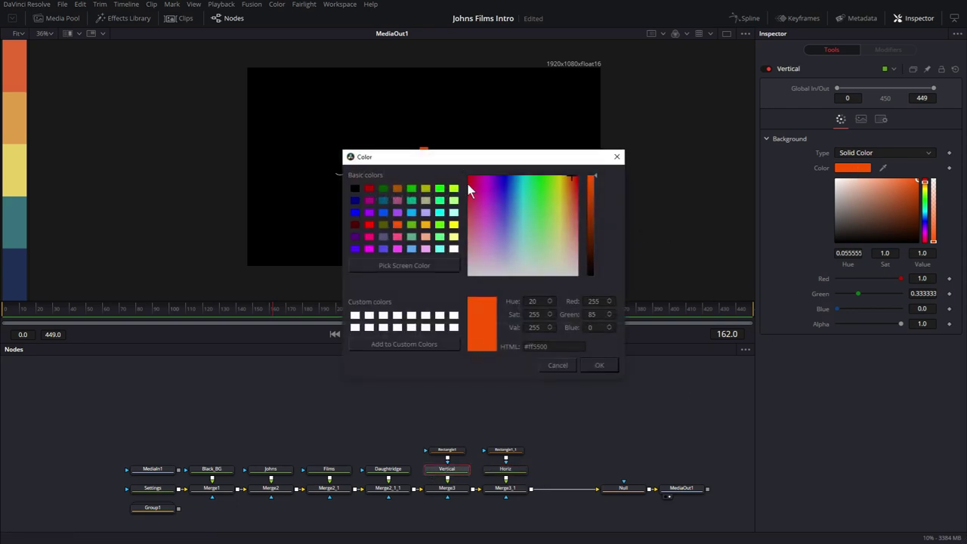
pyautogui.moveTo(422, 161); pyautogui.dragTo(512, 244)
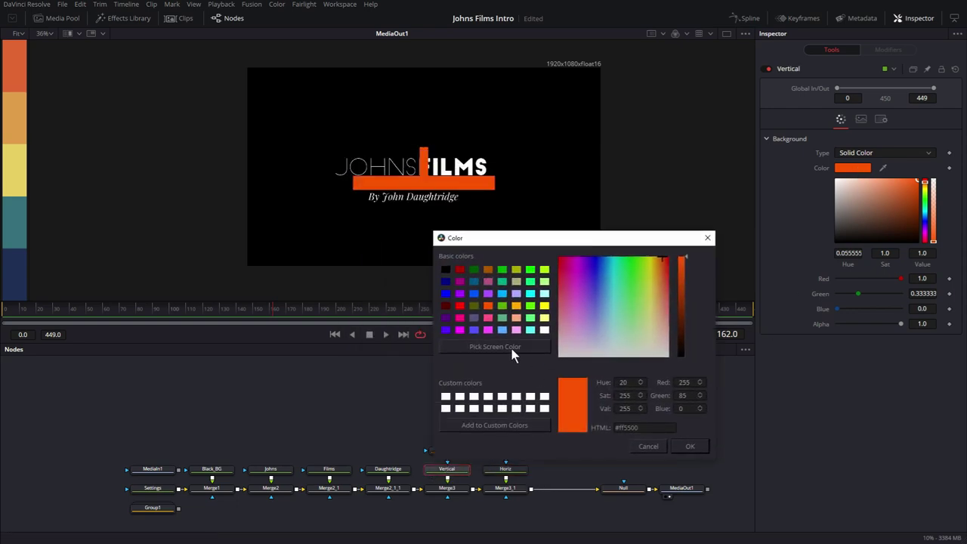
pyautogui.click(507, 346)
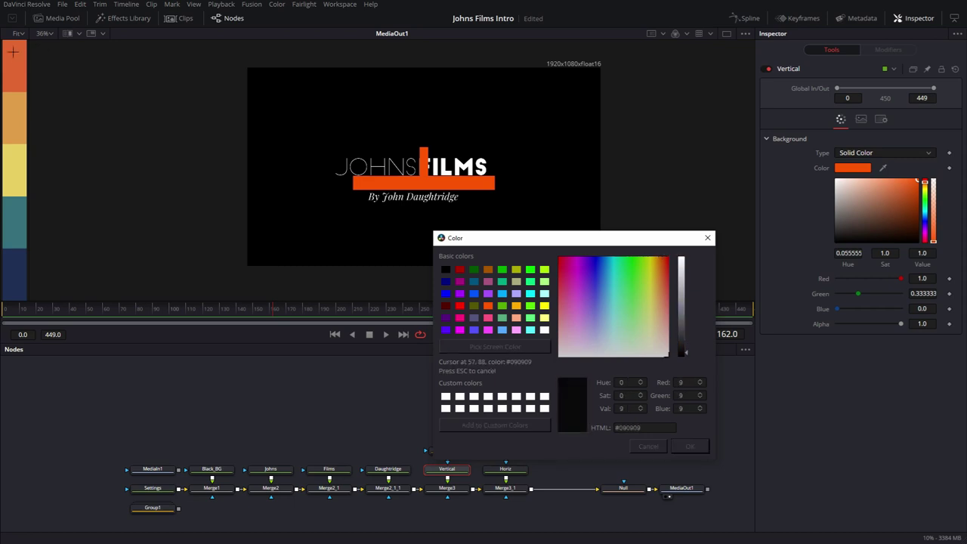
pyautogui.click(14, 60)
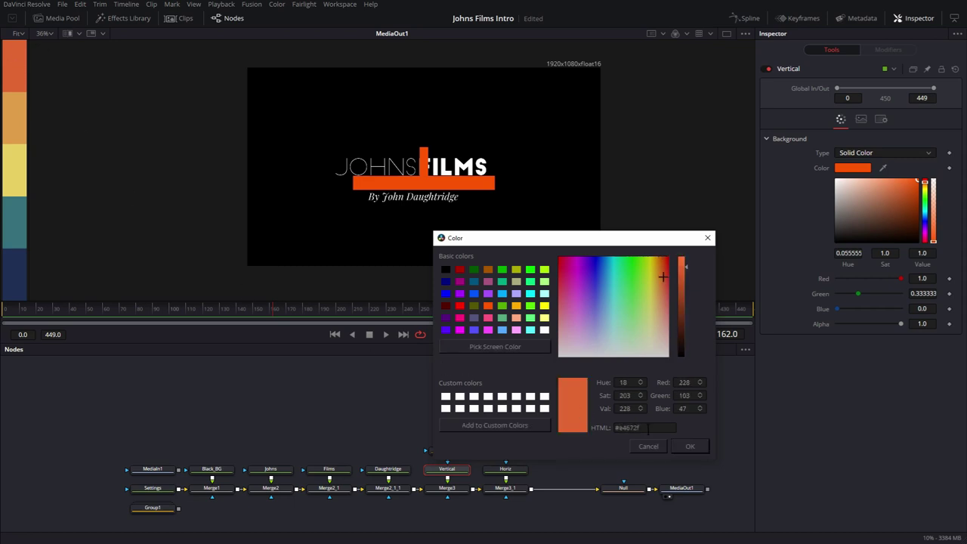
pyautogui.click(690, 446)
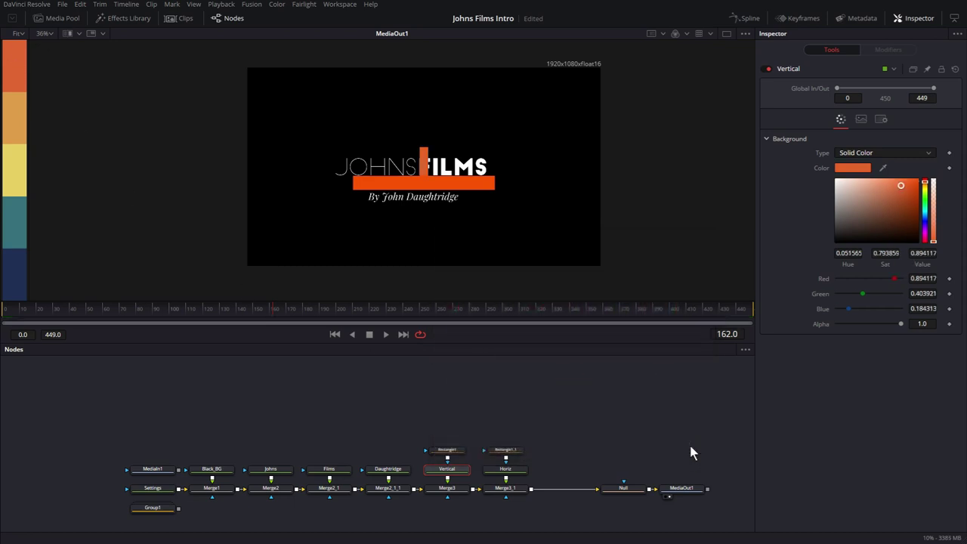
# Step: Set the Horiz background's colour to the same orange sampled from the first swatch of the colour strip
pyautogui.click(507, 471)
pyautogui.click(859, 167)
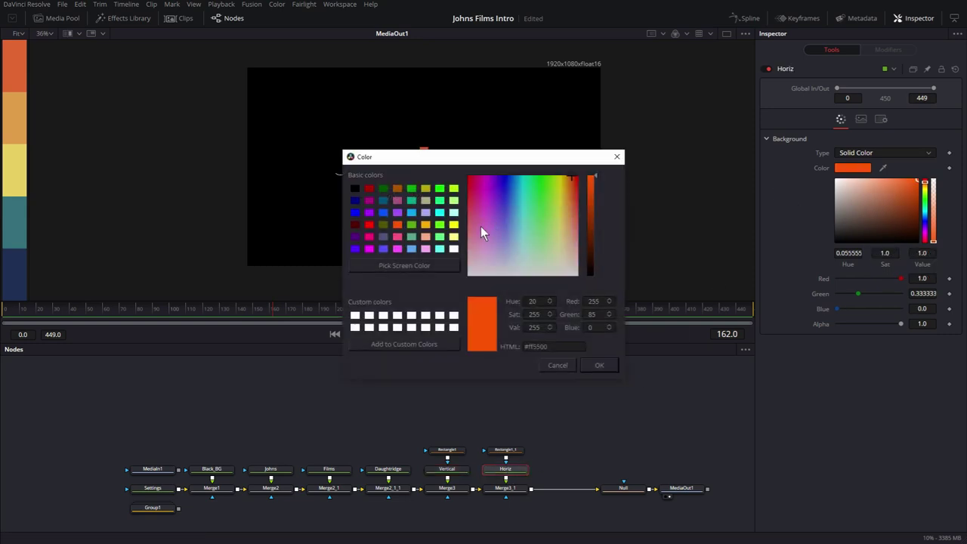
pyautogui.click(411, 270)
pyautogui.click(14, 61)
pyautogui.press('Return')
# Step: Widen the reference viewer and display the MediaIn1 reference image in it beside the composition
pyautogui.moveTo(29, 261); pyautogui.dragTo(240, 262)
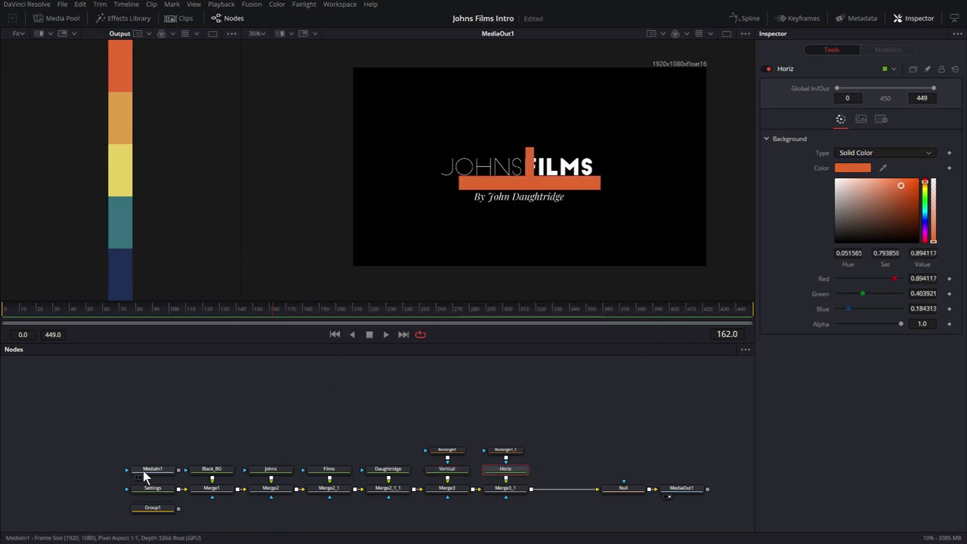
pyautogui.moveTo(145, 472); pyautogui.dragTo(155, 151)
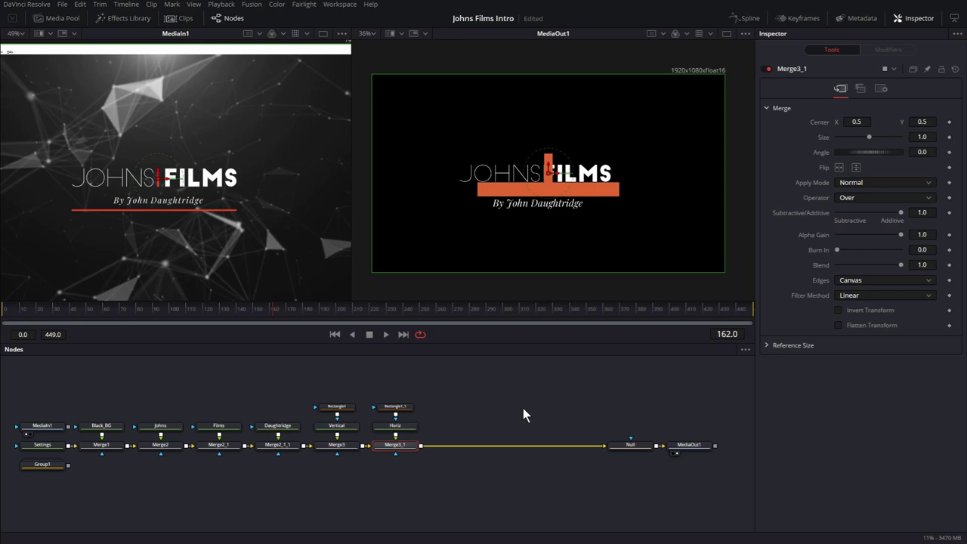
# Step: Add a Background node masked by a Rectangle and merge it into the main chain between Merge3_1 and Null
pyautogui.click(523, 408)
pyautogui.hotkey('shift', 'space')
pyautogui.write('bg')
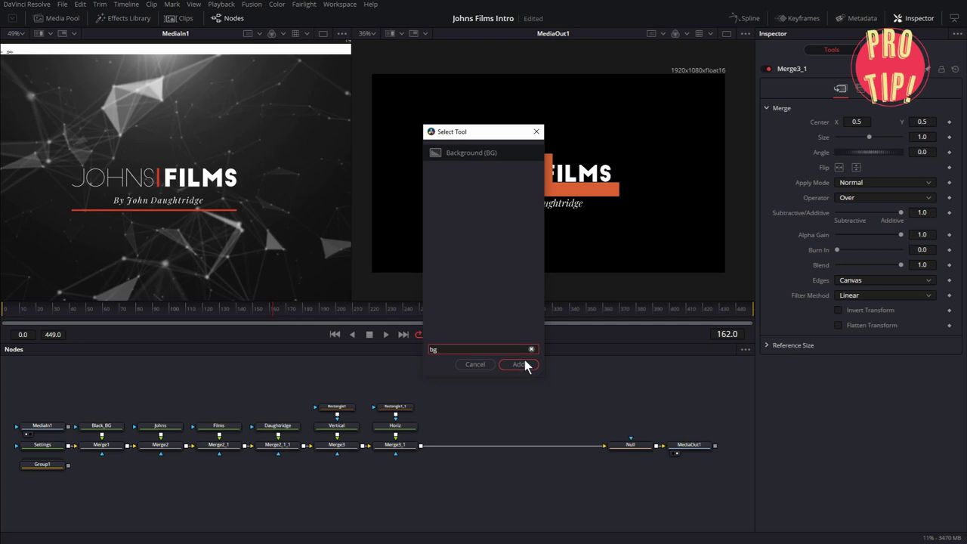
pyautogui.click(522, 364)
pyautogui.hotkey('shift', 'space')
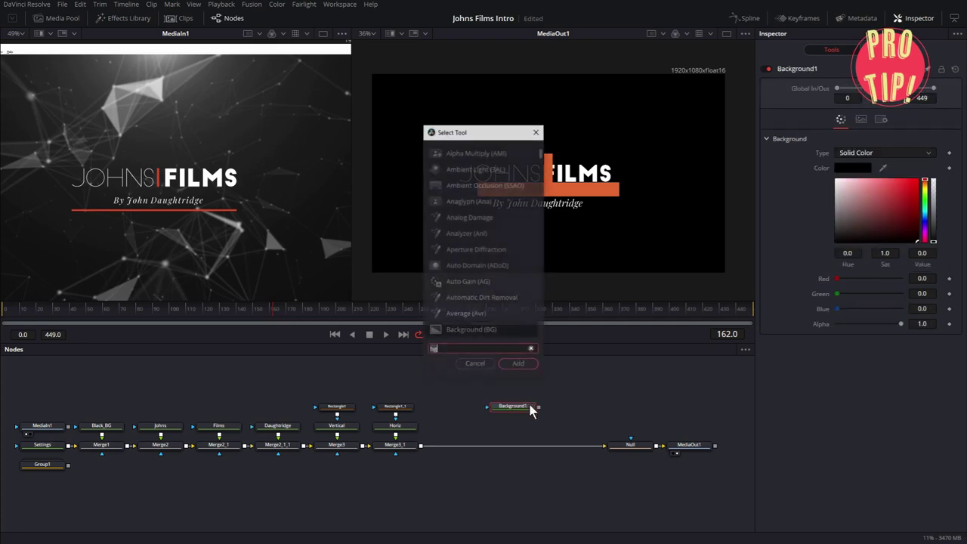
pyautogui.write('rct')
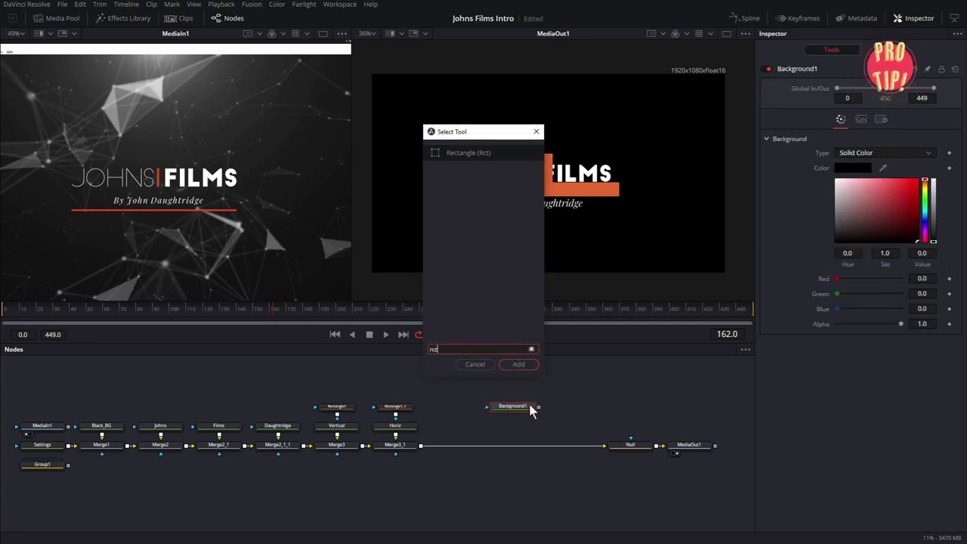
pyautogui.click(526, 365)
pyautogui.moveTo(539, 406); pyautogui.dragTo(461, 446)
# Step: Colour the new Background1 node bright green with hue 0.296, saturation 1.0 and value 1.0
pyautogui.click(527, 409)
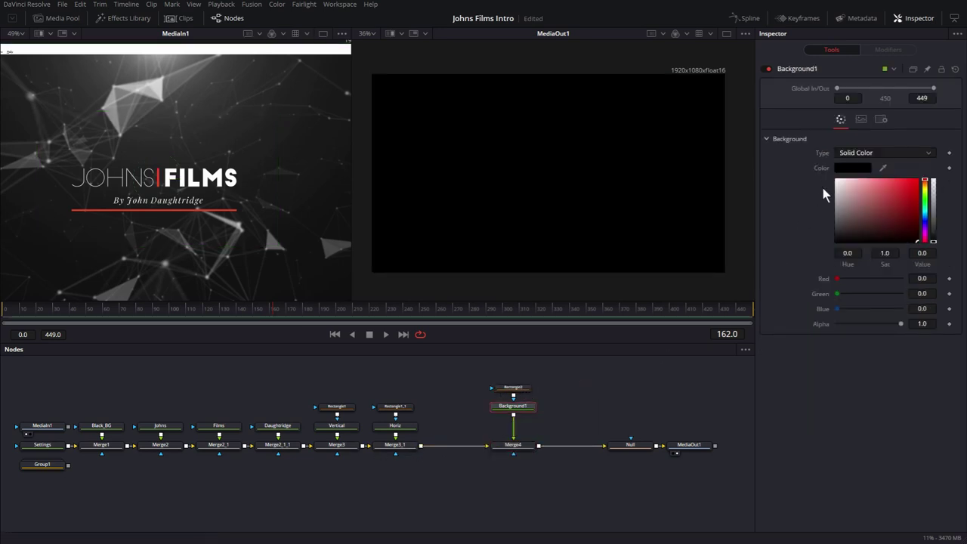
pyautogui.click(925, 198)
pyautogui.click(917, 181)
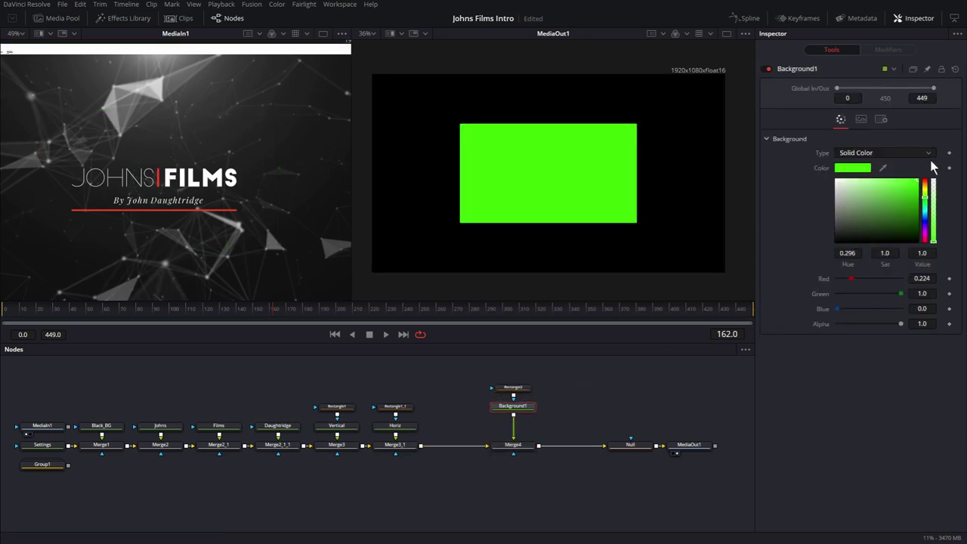
# Step: Shape Rectangle2 into a thin full-height vertical guide line with width 0.0042 and height 1.0
pyautogui.click(517, 388)
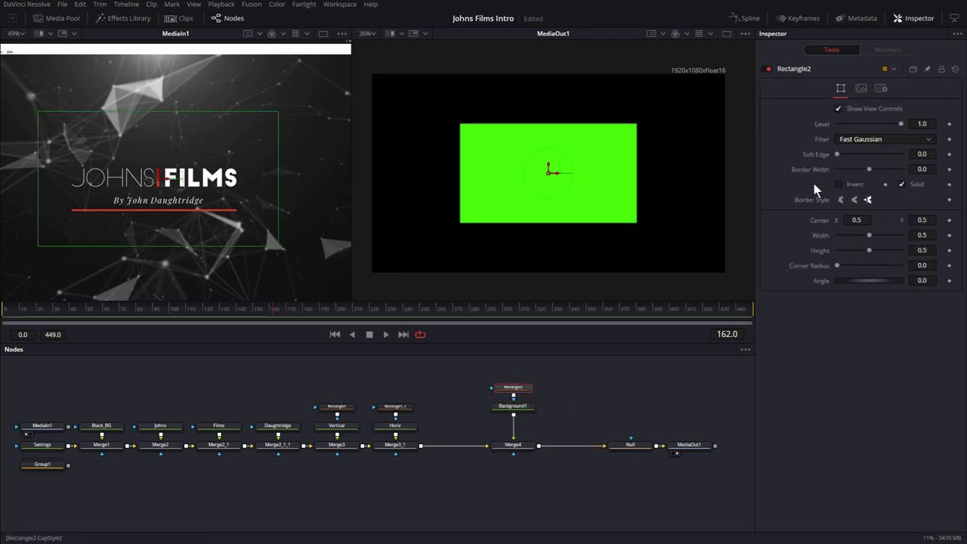
pyautogui.moveTo(869, 235); pyautogui.dragTo(928, 255)
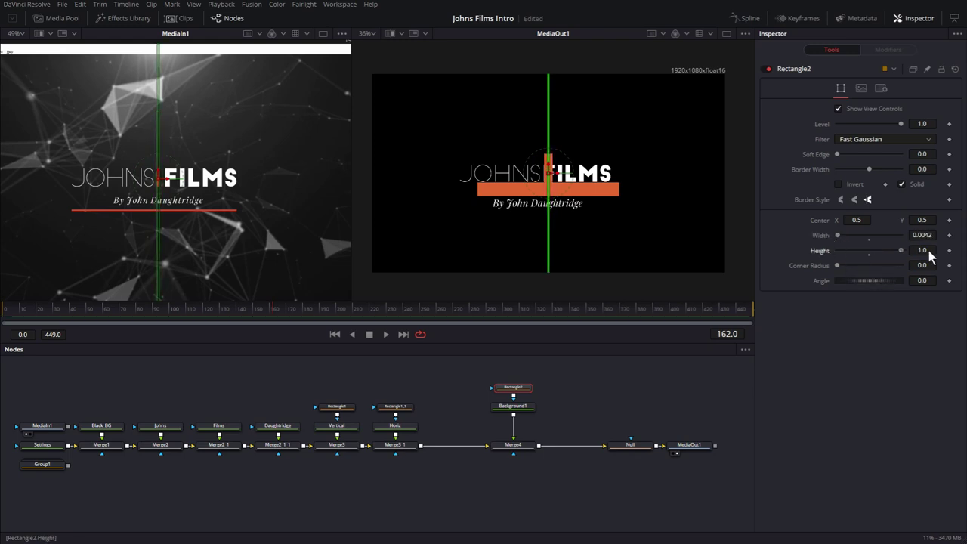
# Step: Duplicate the vertical guide's nodes between Merge4 and Null and shape the copy's Rectangle2_1 into a horizontal guide, width 1.0 and height 0.0083
pyautogui.click(580, 390)
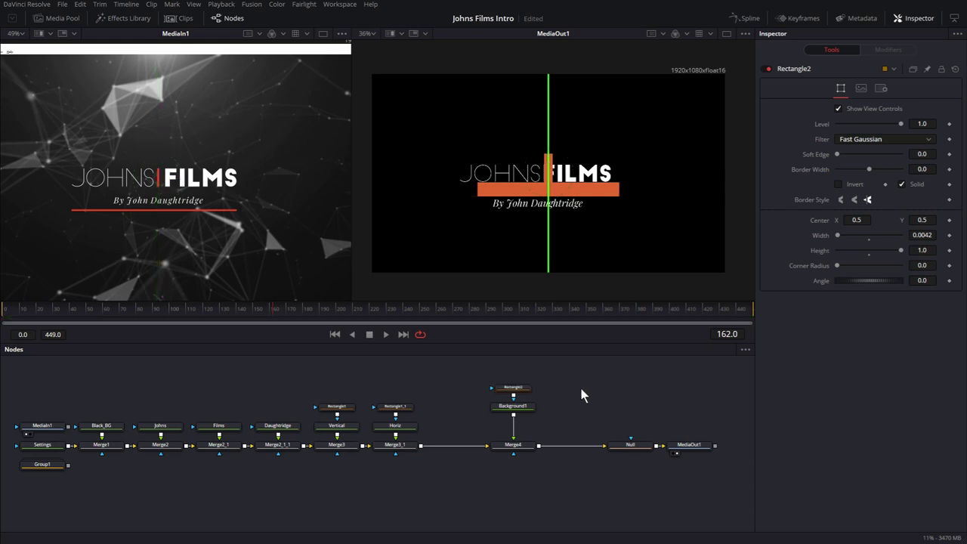
pyautogui.moveTo(507, 376); pyautogui.dragTo(528, 478)
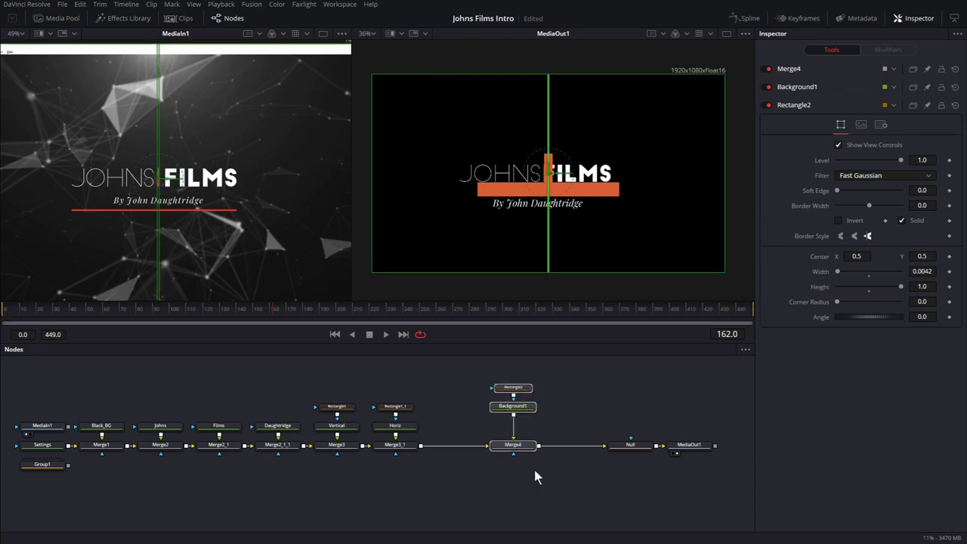
pyautogui.hotkey('ctrl', 'c')
pyautogui.hotkey('ctrl', 'v')
pyautogui.moveTo(589, 402); pyautogui.dragTo(571, 445)
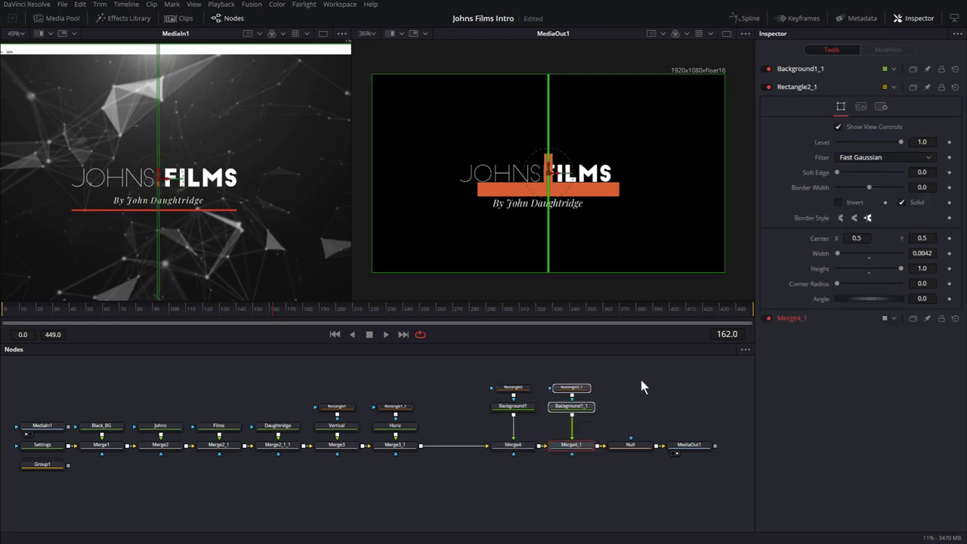
pyautogui.click(571, 387)
pyautogui.moveTo(837, 235); pyautogui.dragTo(793, 251)
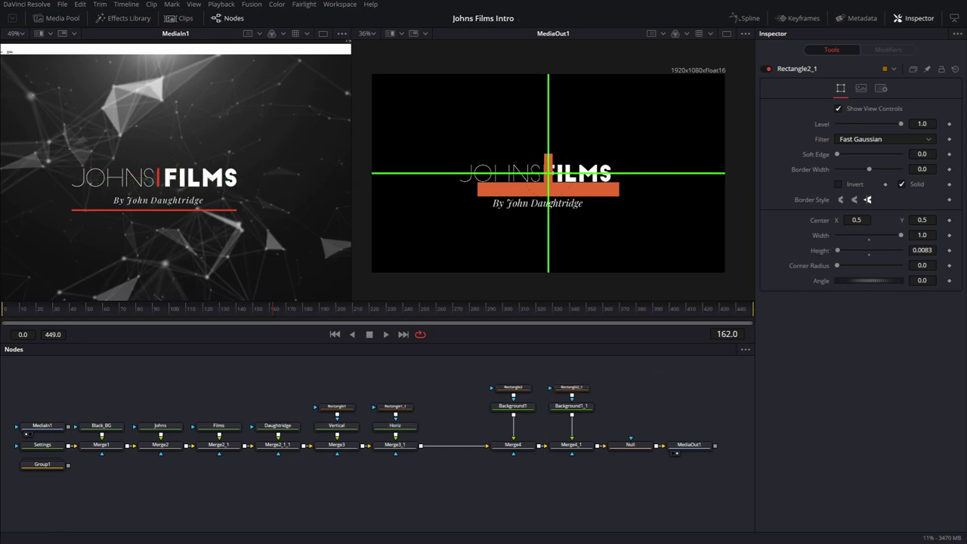
# Step: Show the MediaOut1 composition alone in a single viewer, enlarged around the title text
pyautogui.click(726, 33)
pyautogui.scroll(2, 381, 188)
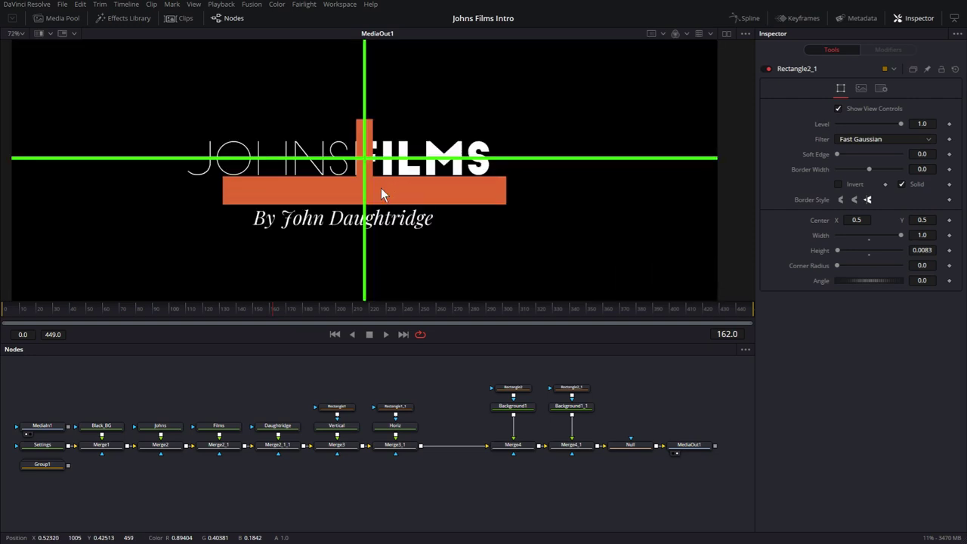
pyautogui.hscroll(-2, 342, 195)
pyautogui.hscroll(1, 398, 210)
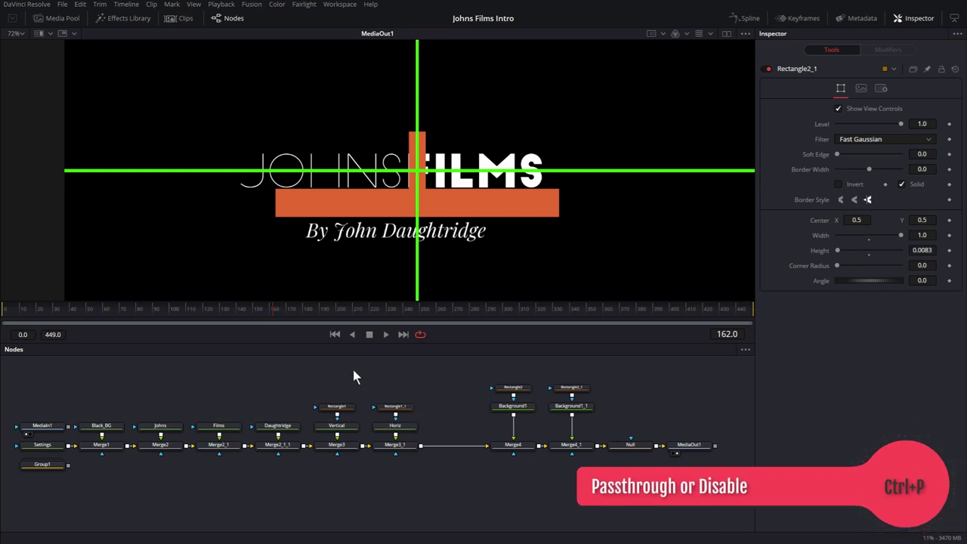
# Step: Disable the Vertical and Horiz bars with their masks and merges, and the byline text with its merge
pyautogui.moveTo(331, 378); pyautogui.dragTo(401, 489)
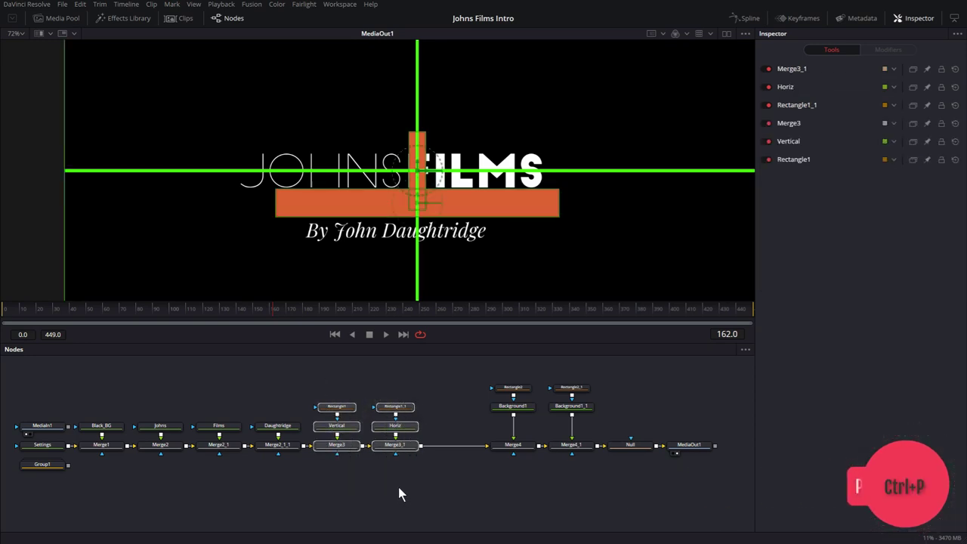
pyautogui.hotkey('ctrl', 'p')
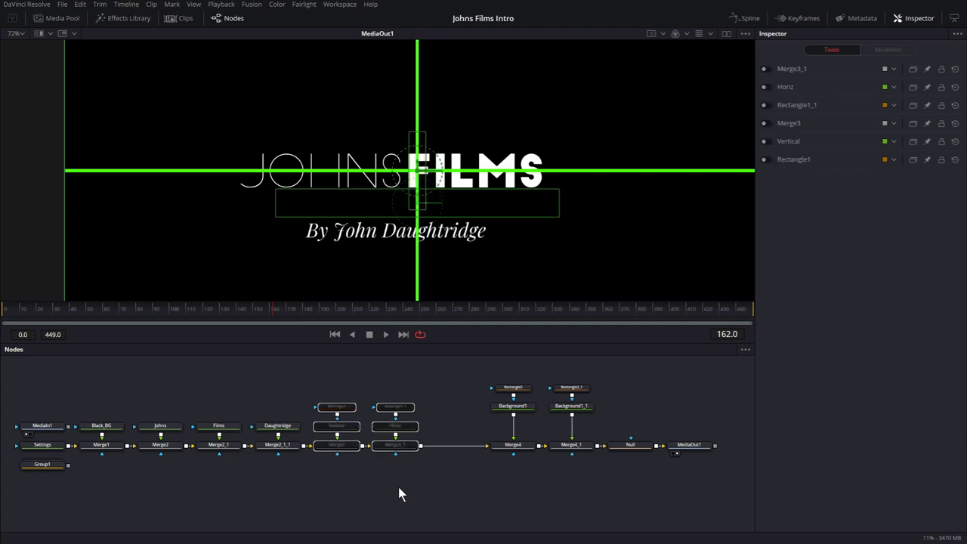
pyautogui.moveTo(249, 416); pyautogui.dragTo(286, 477)
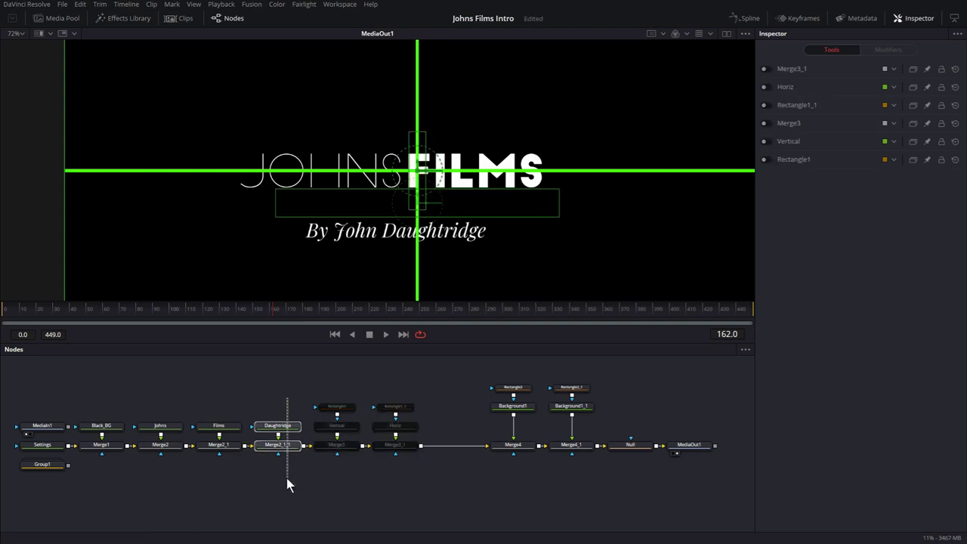
pyautogui.hotkey('ctrl', 'p')
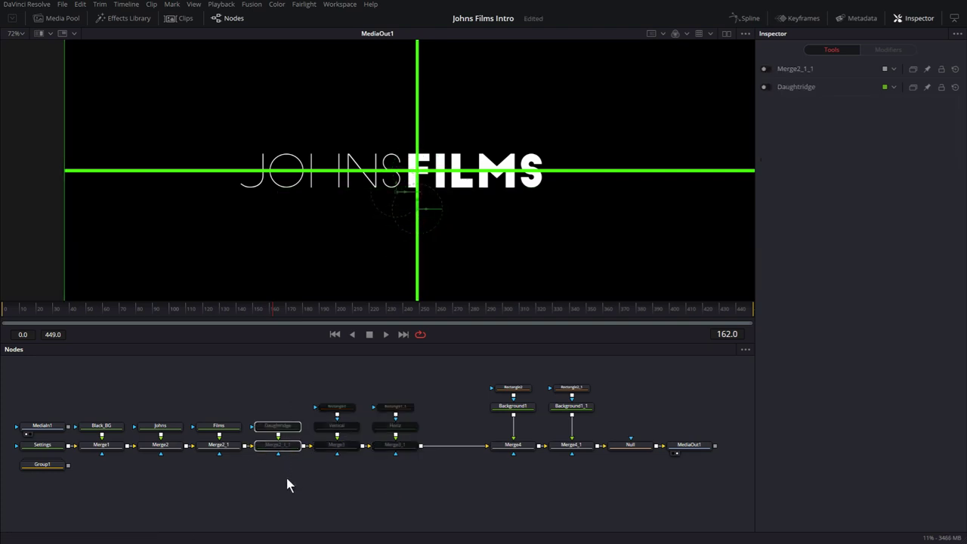
pyautogui.click(399, 381)
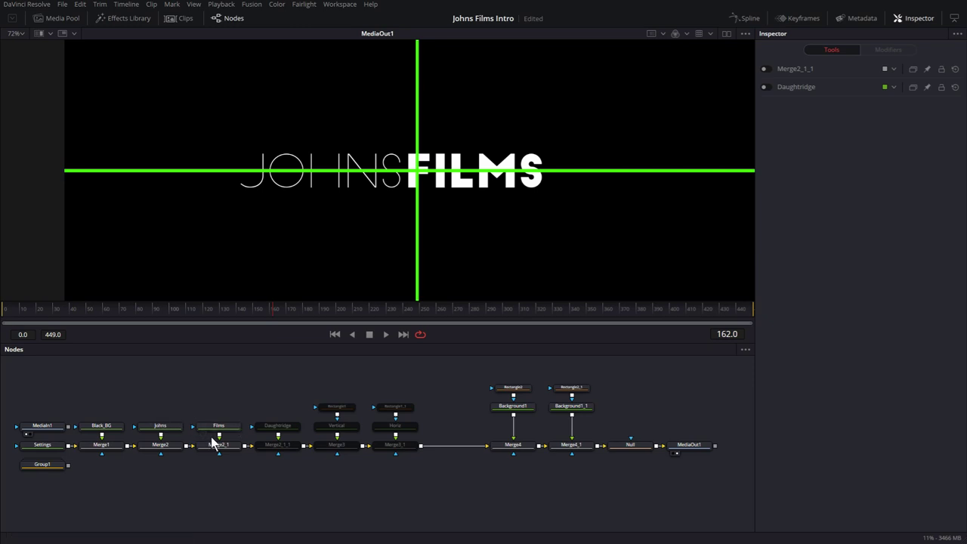
# Step: Move JOHNS and FILMS apart along the horizontal guide on either side of the vertical guide, with FILMS tracking at 1.0575
pyautogui.click(169, 428)
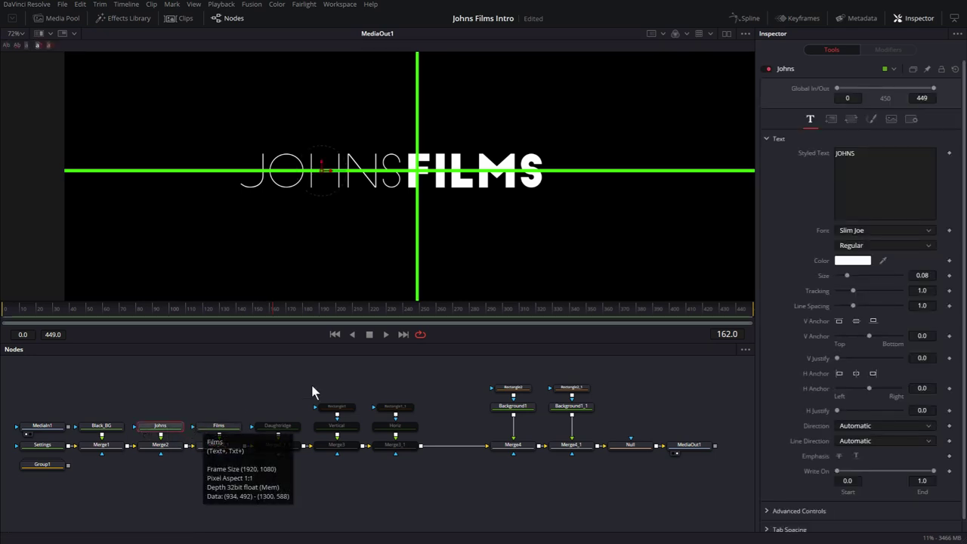
pyautogui.moveTo(329, 170); pyautogui.dragTo(323, 172)
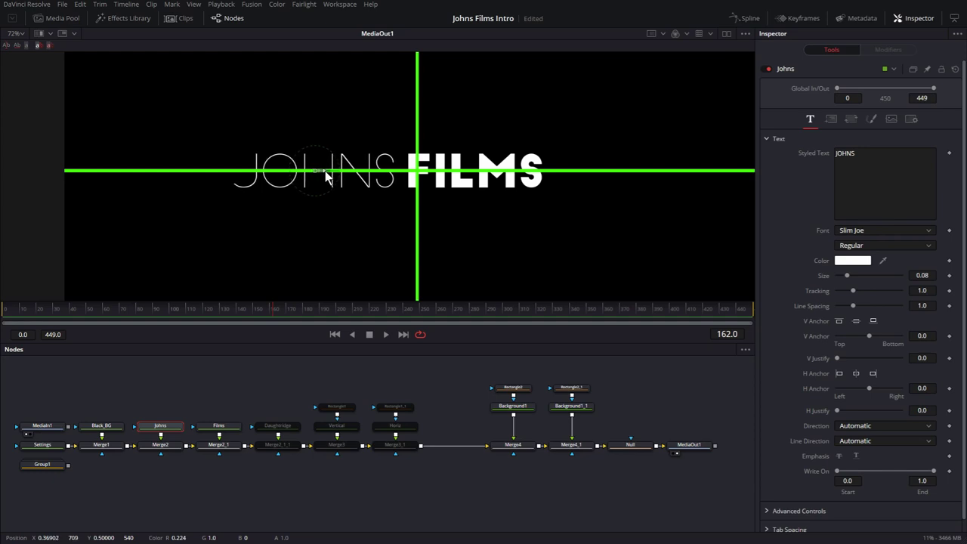
pyautogui.click(464, 175)
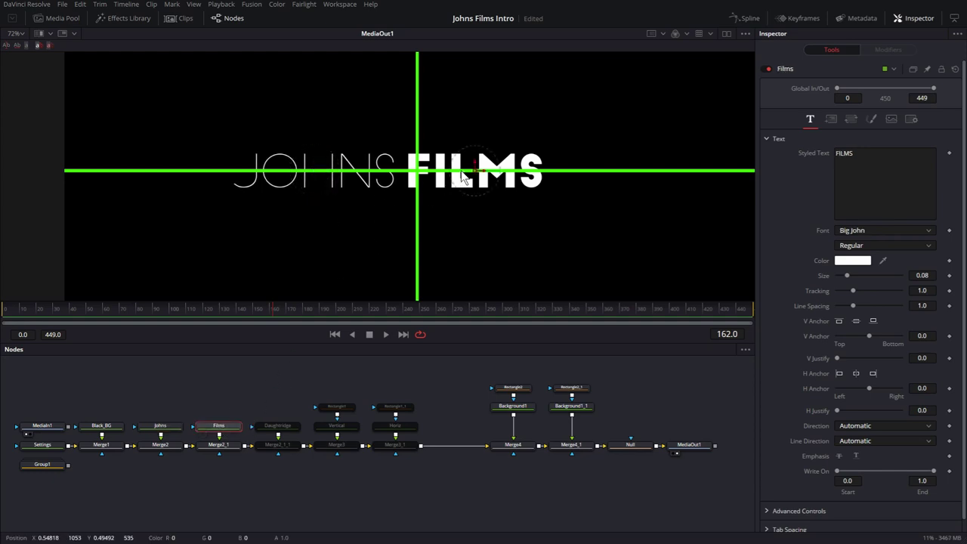
pyautogui.moveTo(488, 176); pyautogui.dragTo(515, 177)
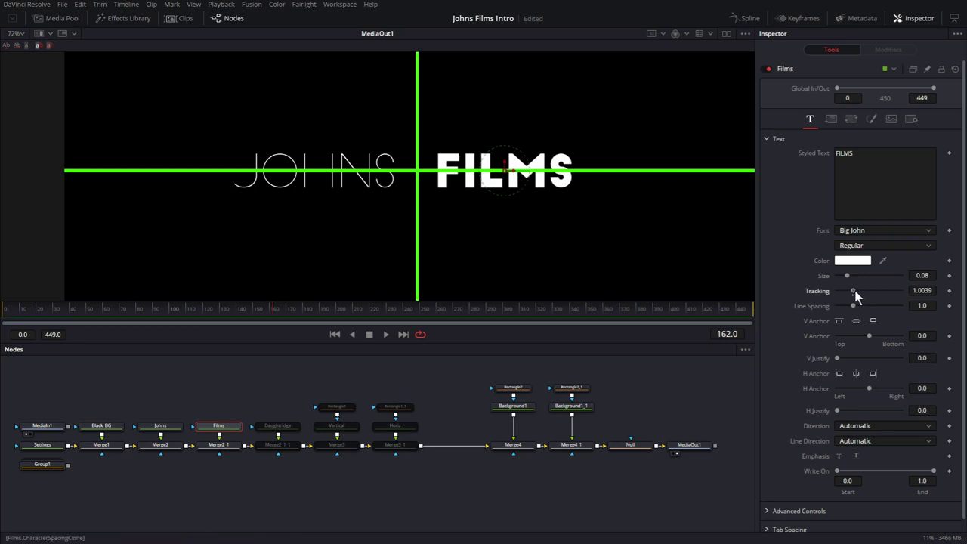
pyautogui.moveTo(854, 297); pyautogui.dragTo(862, 297)
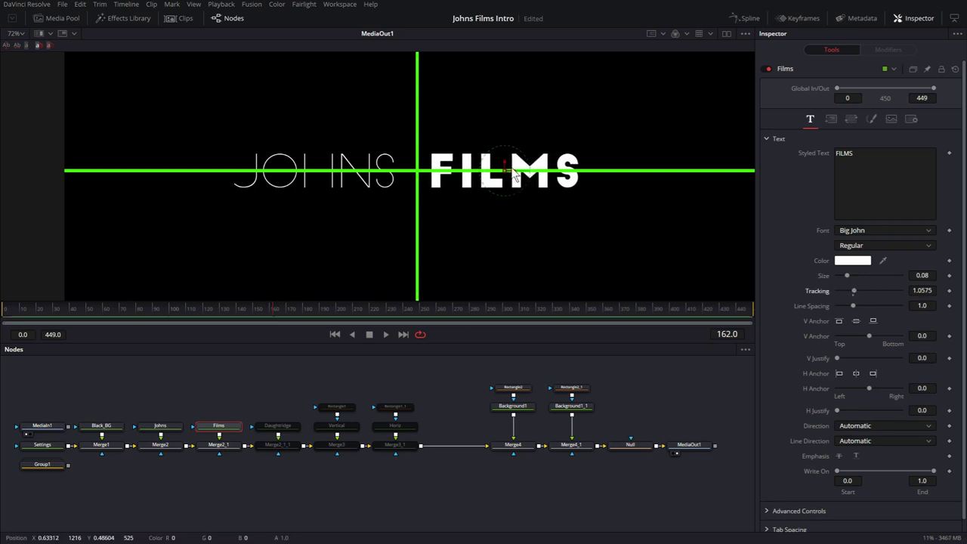
pyautogui.moveTo(514, 176); pyautogui.dragTo(522, 175)
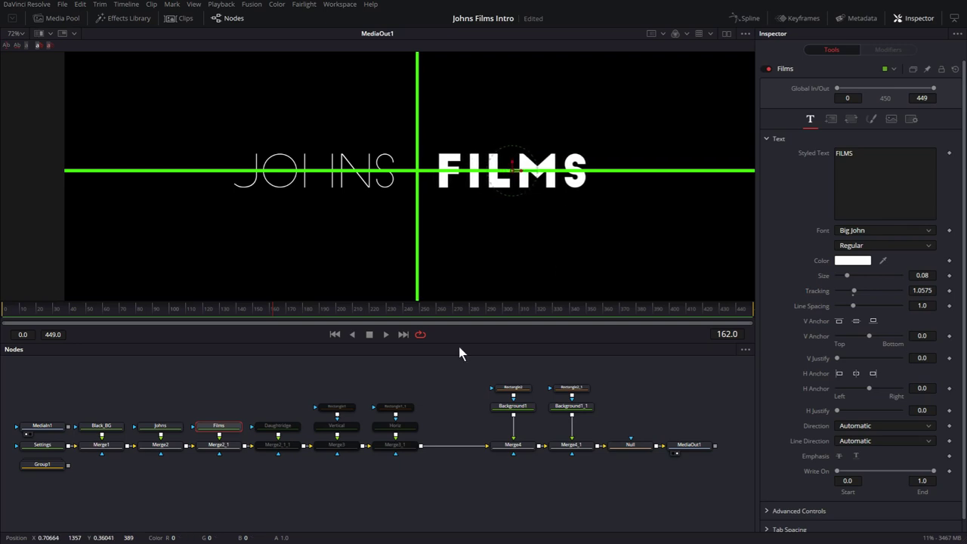
# Step: Re-enable the Horiz bar's nodes and shape Rectangle1_1 into a title-wide underline with height 0.0119 and centre Y about 0.411
pyautogui.moveTo(390, 385); pyautogui.dragTo(427, 492)
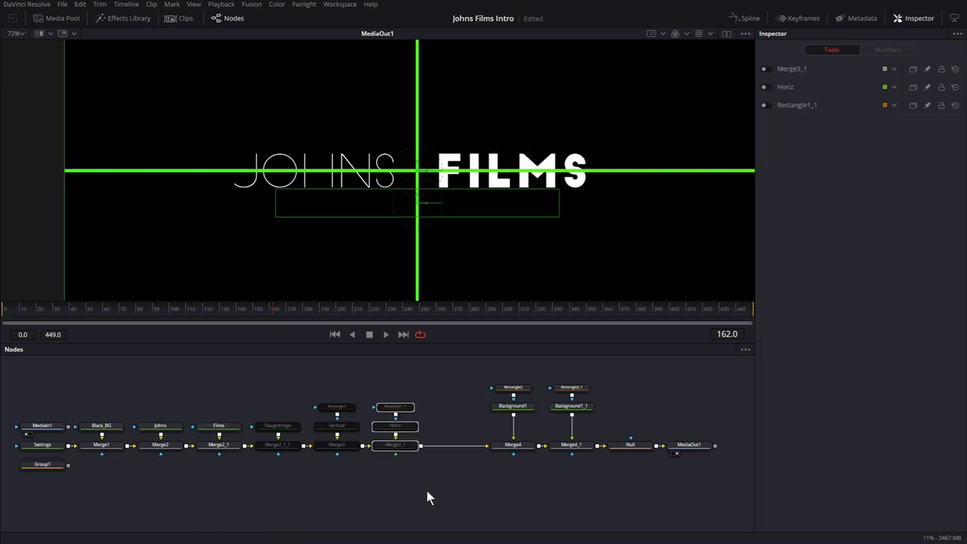
pyautogui.hotkey('ctrl', 'p')
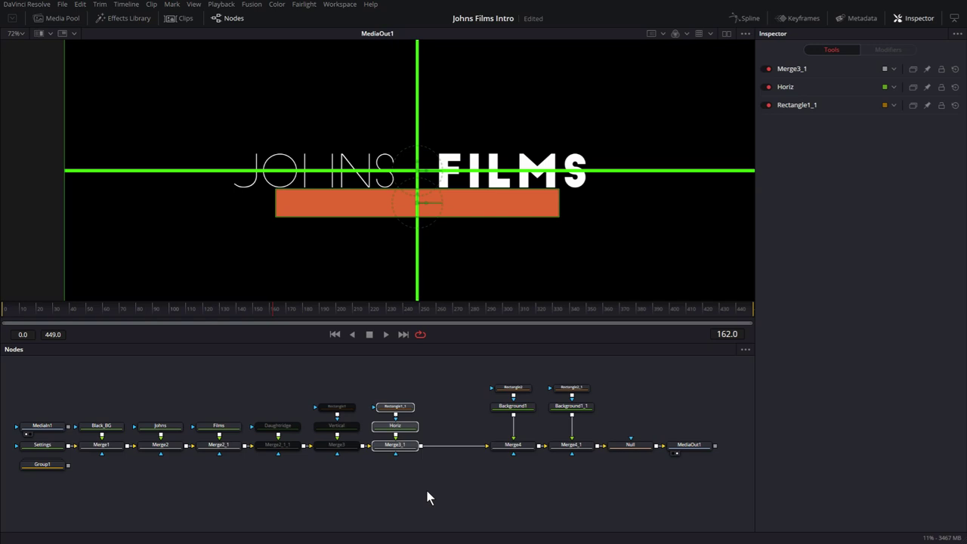
pyautogui.click(450, 495)
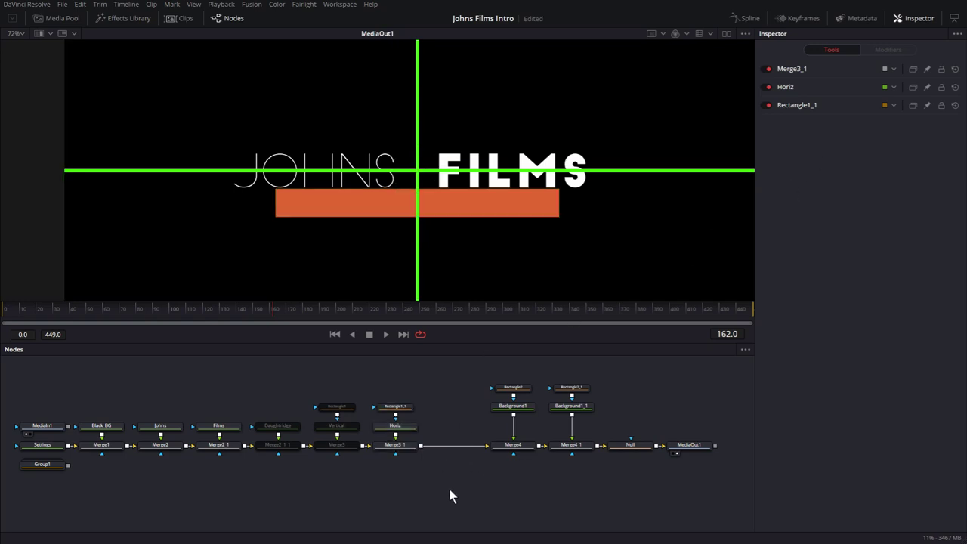
pyautogui.click(410, 406)
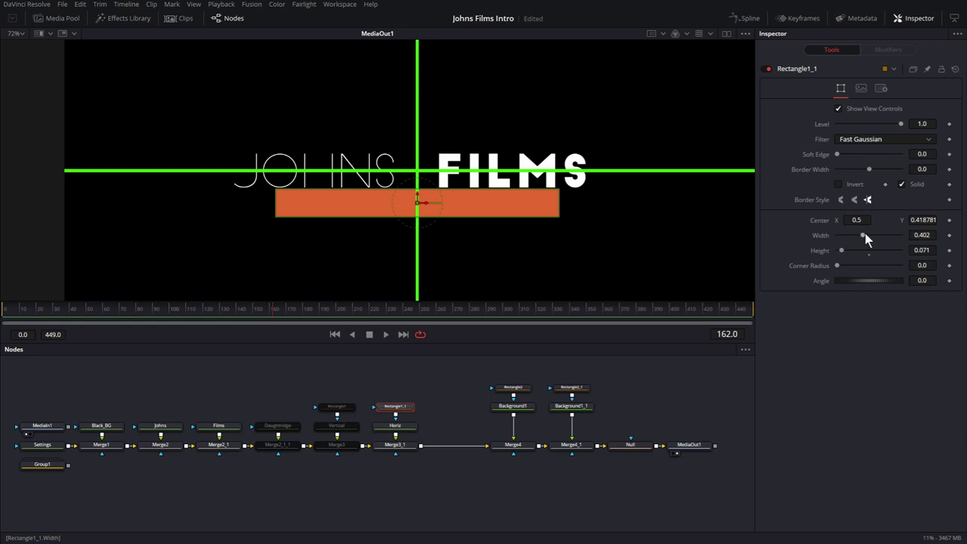
pyautogui.moveTo(864, 235); pyautogui.dragTo(802, 258)
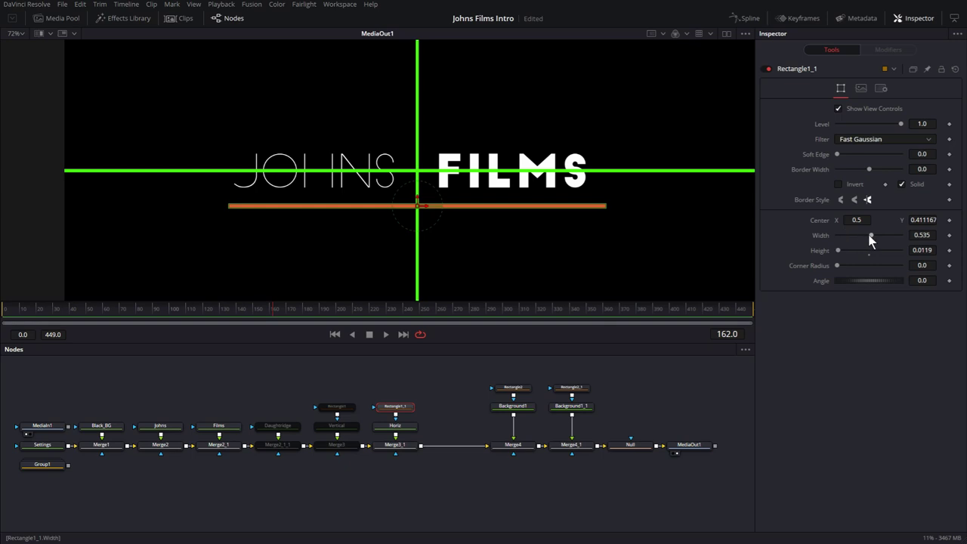
pyautogui.moveTo(870, 235); pyautogui.dragTo(860, 236)
# Step: Align JOHNS and FILMS with the underline's ends, setting FILMS tracking to 1.0998, and save the project
pyautogui.click(160, 425)
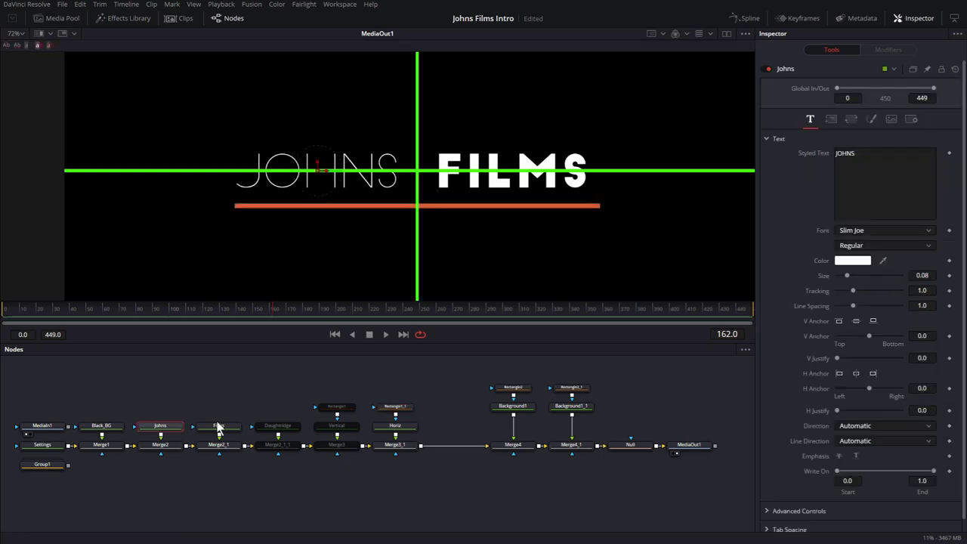
pyautogui.click(218, 426)
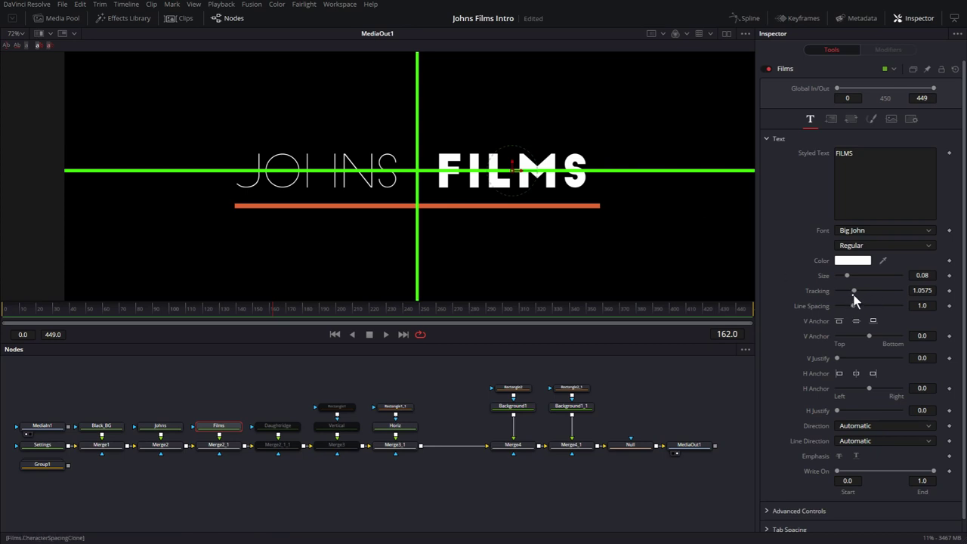
pyautogui.moveTo(854, 291); pyautogui.dragTo(860, 292)
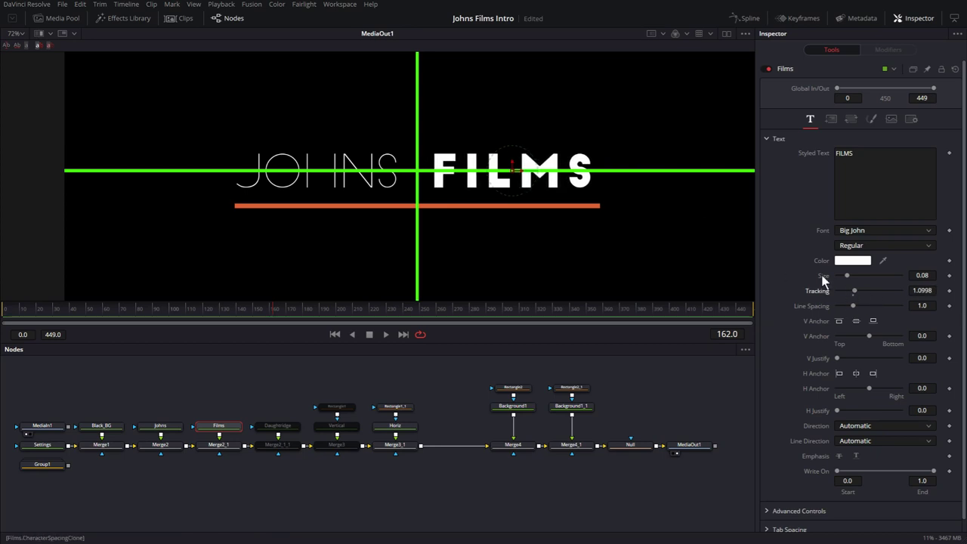
pyautogui.moveTo(520, 174); pyautogui.dragTo(527, 176)
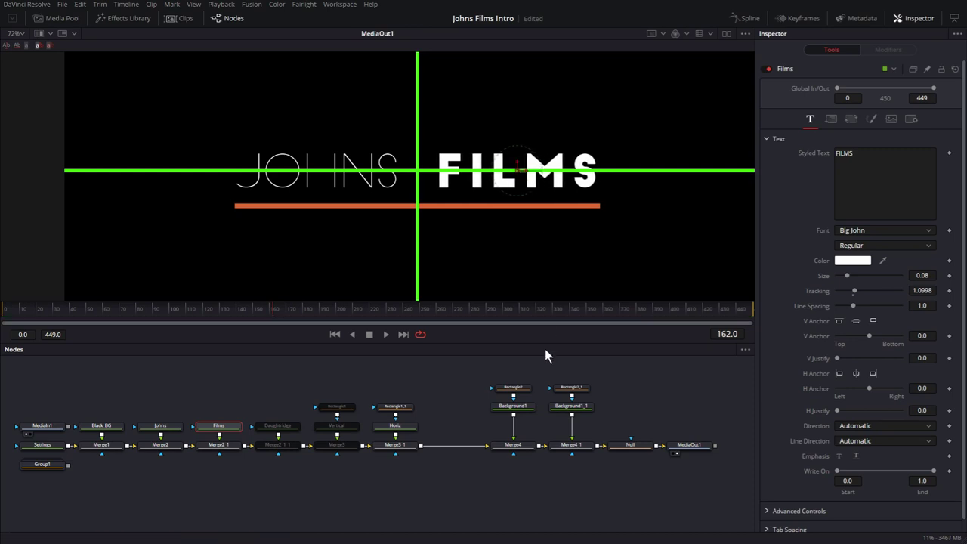
pyautogui.click(498, 376)
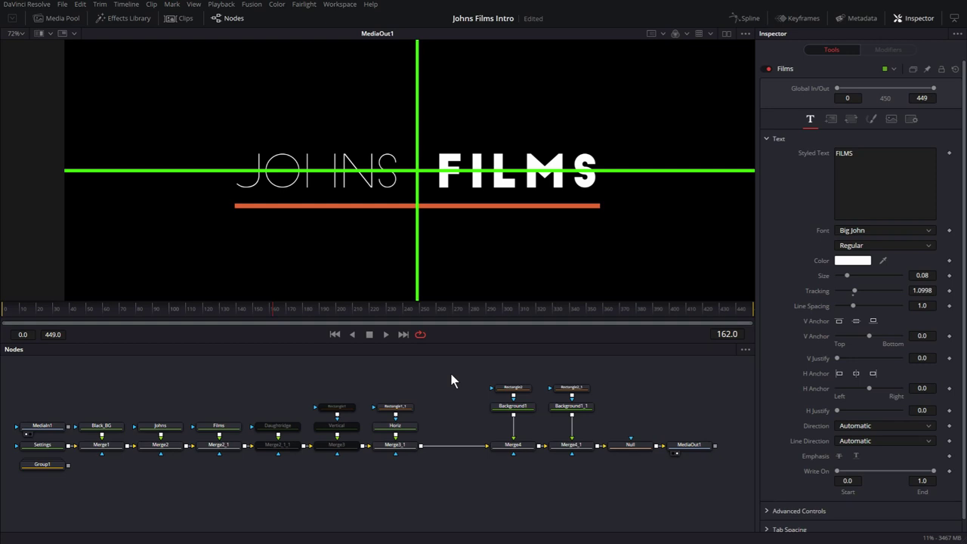
pyautogui.hotkey('ctrl', 's')
# Step: Re-enable the Vertical bar's mask, background and merge nodes and narrow Rectangle1 to a width of 0.0114
pyautogui.moveTo(334, 382); pyautogui.dragTo(338, 474)
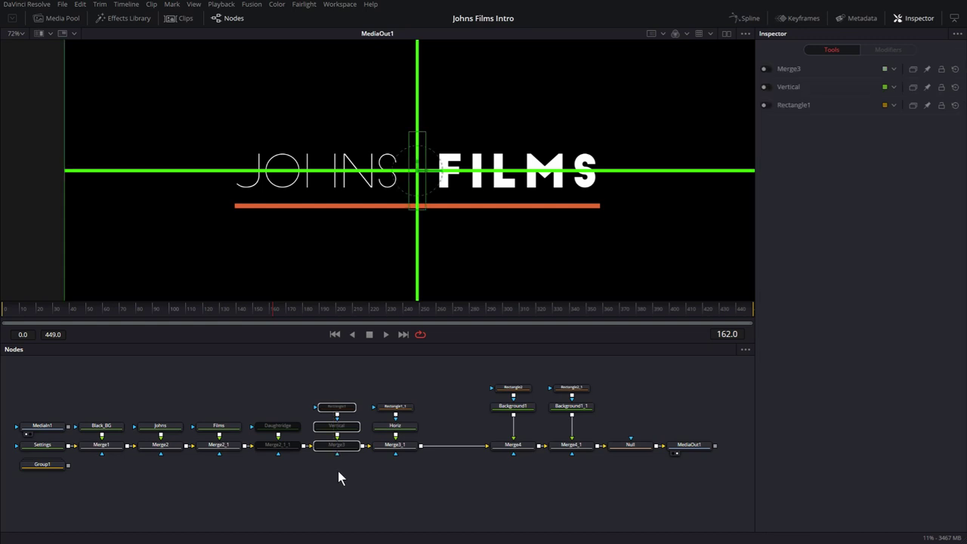
pyautogui.hotkey('ctrl', 'p')
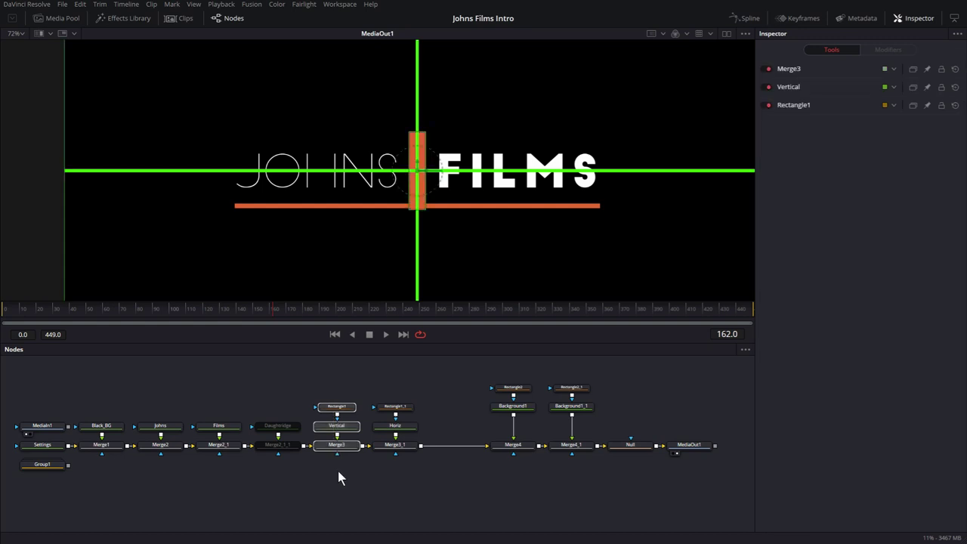
pyautogui.click(358, 380)
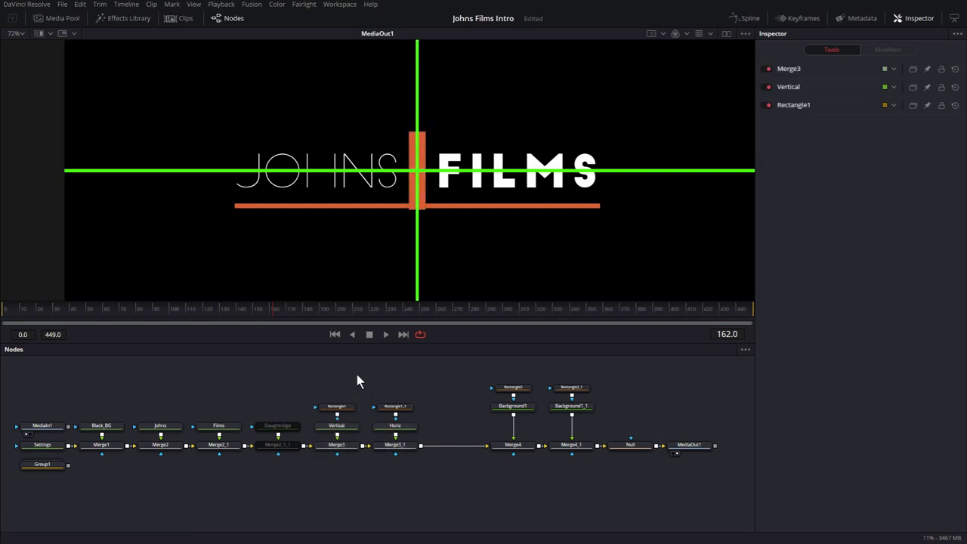
pyautogui.click(336, 407)
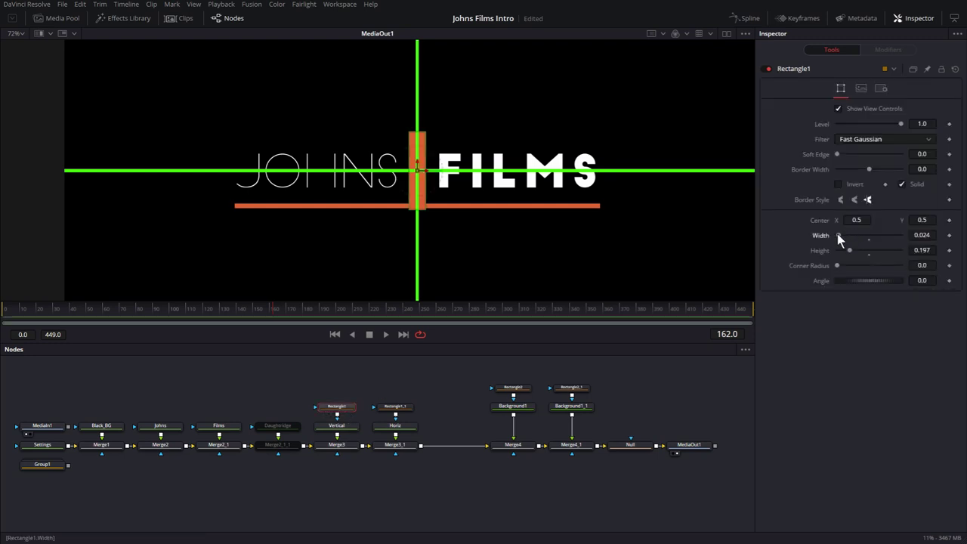
pyautogui.moveTo(837, 235); pyautogui.dragTo(830, 235)
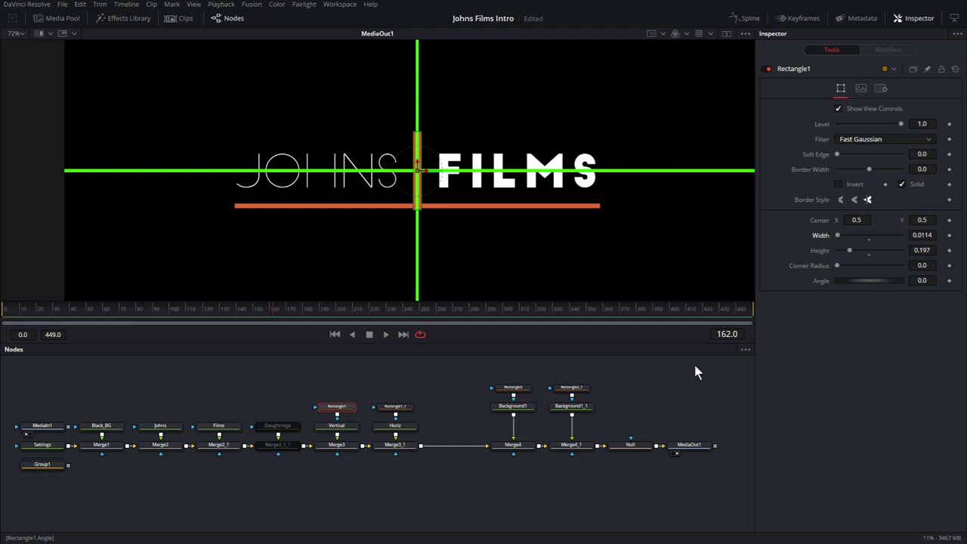
# Step: Disable both green guide lines with their masks and merges, and select the Vertical bar's Rectangle1 mask
pyautogui.moveTo(504, 370); pyautogui.dragTo(573, 472)
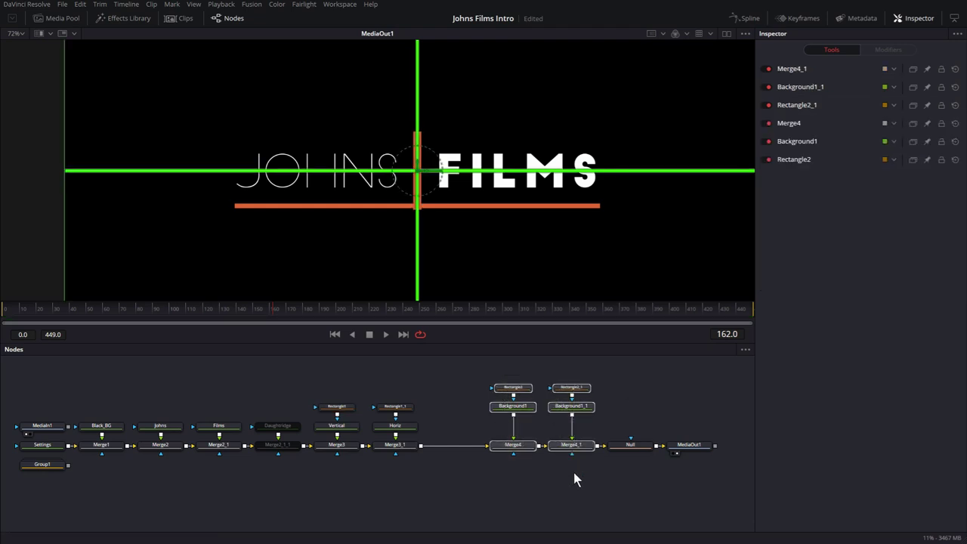
pyautogui.hotkey('ctrl', 'p')
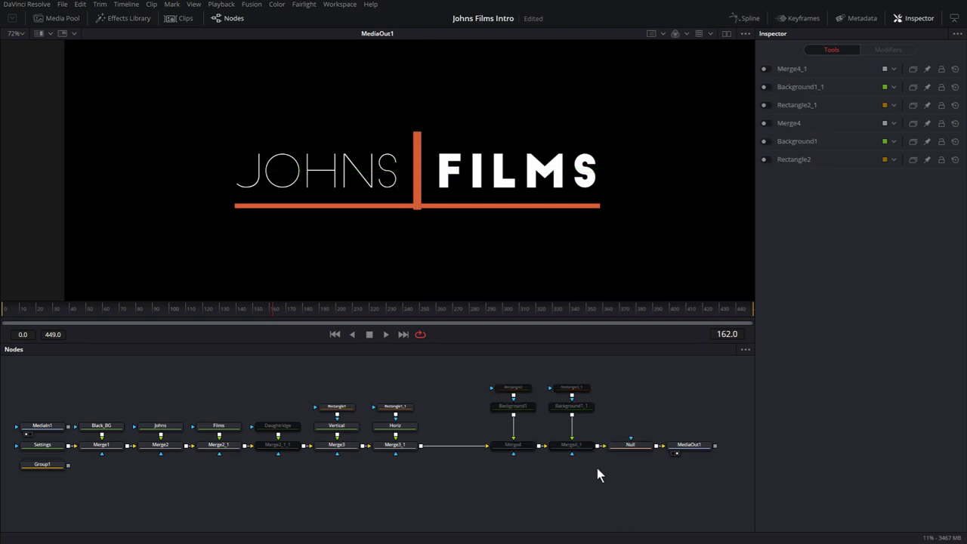
pyautogui.click(337, 406)
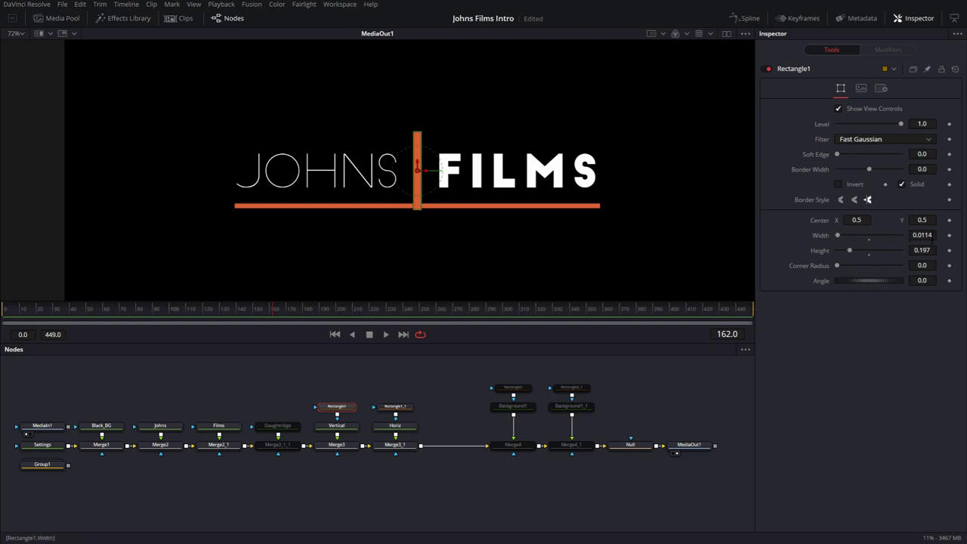
# Step: Shorten the Vertical bar's Rectangle1 mask to a height of 0.0962 and narrow its width to 0.006
pyautogui.moveTo(922, 235); pyautogui.dragTo(786, 257)
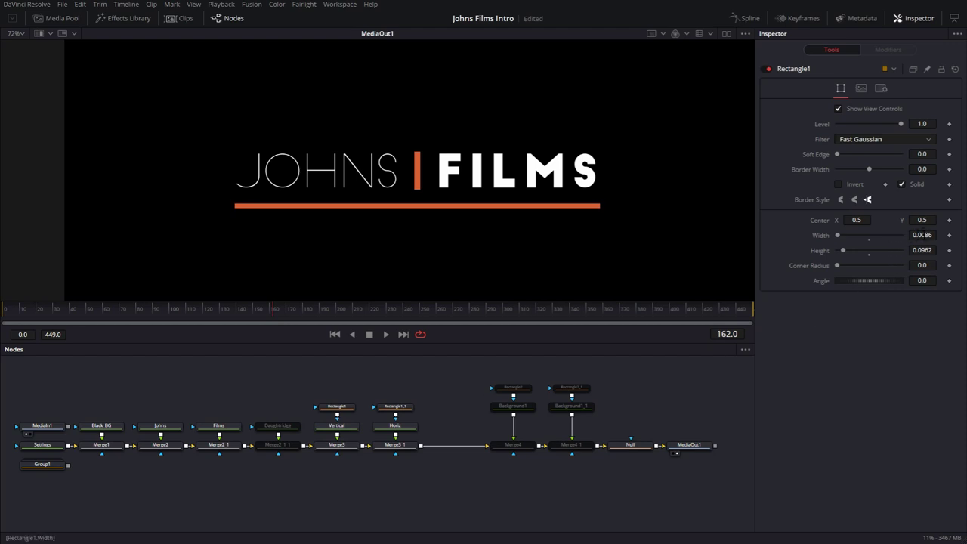
pyautogui.moveTo(923, 235); pyautogui.dragTo(916, 235)
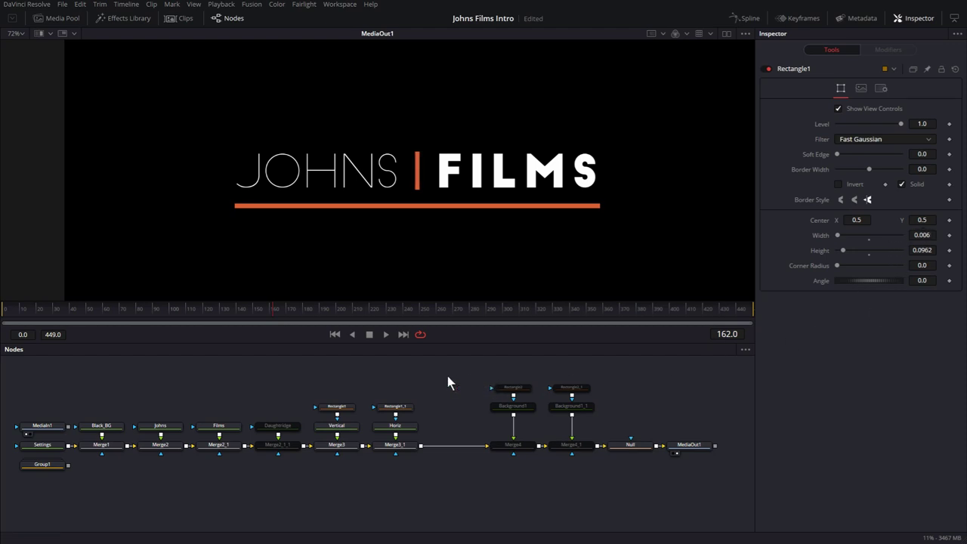
# Step: Re-enable the italic byline text with its merge, centre it beneath the orange underline and widen its letter spacing
pyautogui.moveTo(282, 408); pyautogui.dragTo(289, 472)
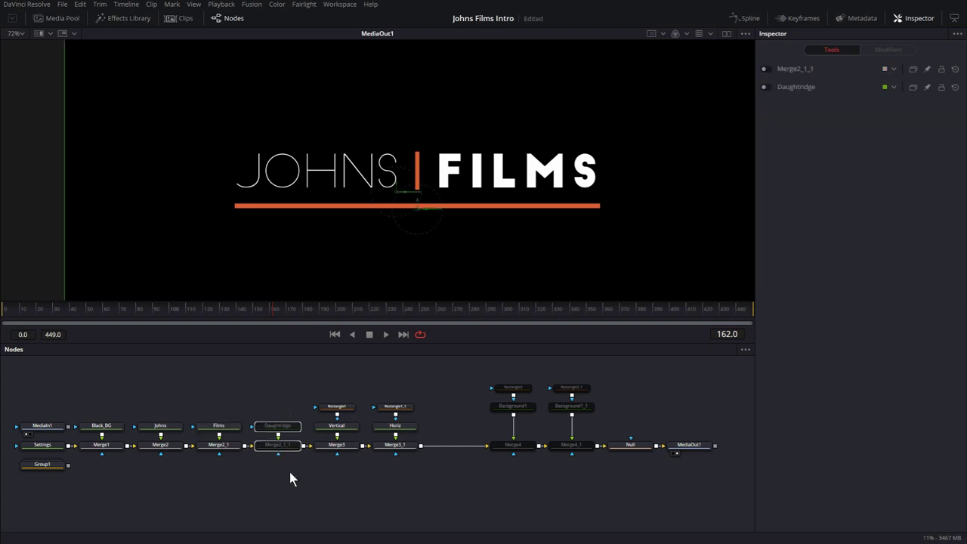
pyautogui.hotkey('ctrl', 'p')
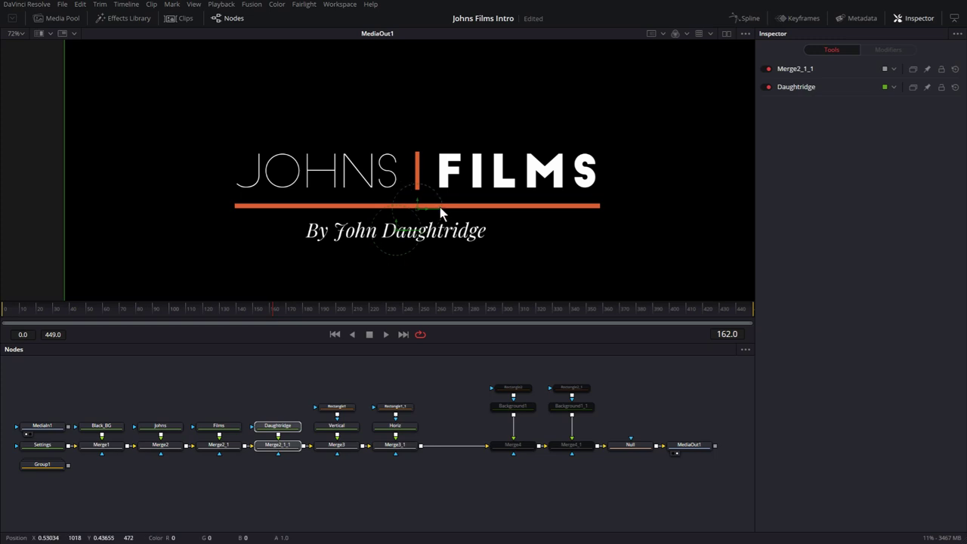
pyautogui.moveTo(418, 200); pyautogui.dragTo(436, 207)
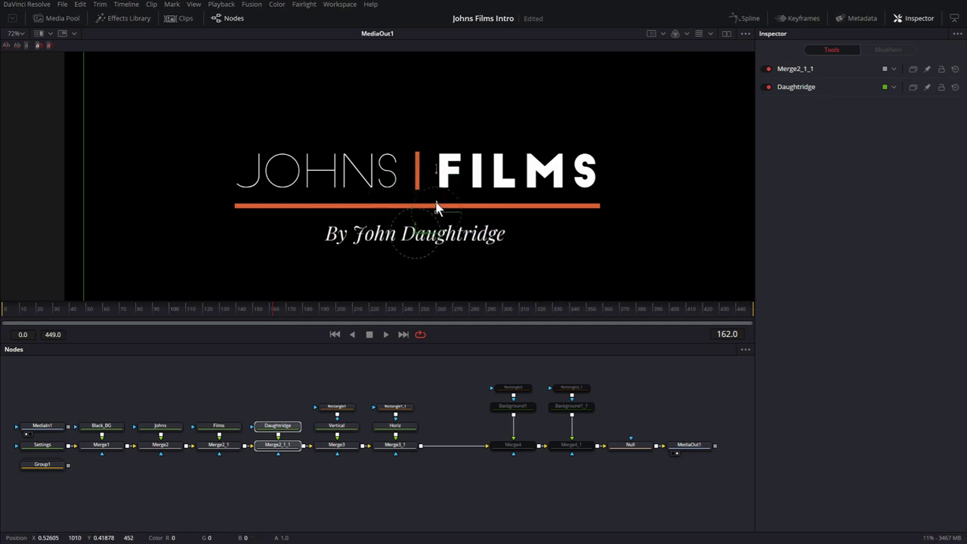
pyautogui.click(272, 425)
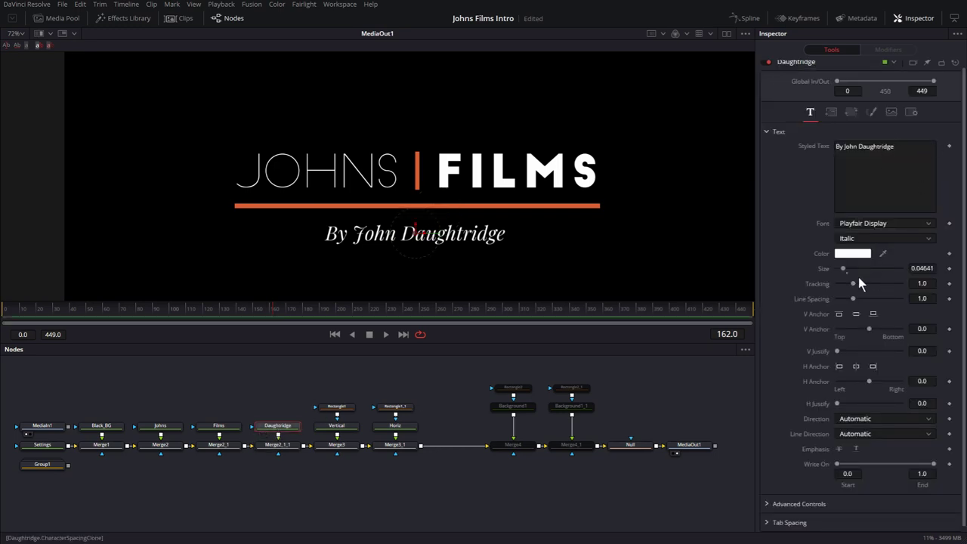
pyautogui.moveTo(841, 269); pyautogui.dragTo(864, 286)
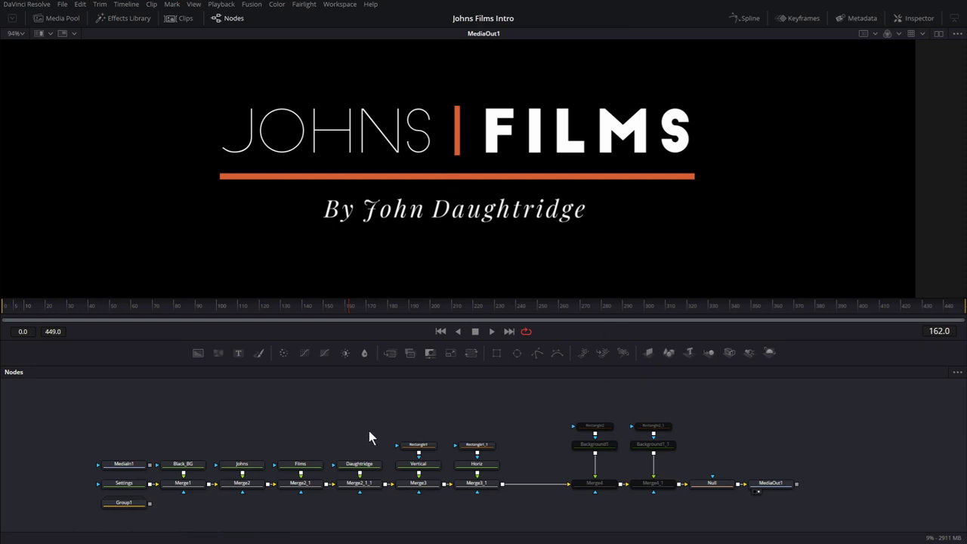
# Step: Disable the three title text nodes and the Horiz bar's mask and background, along with their merges, leaving the Vertical bar active
pyautogui.moveTo(226, 440); pyautogui.dragTo(366, 513)
pyautogui.hotkey('ctrl', 'p')
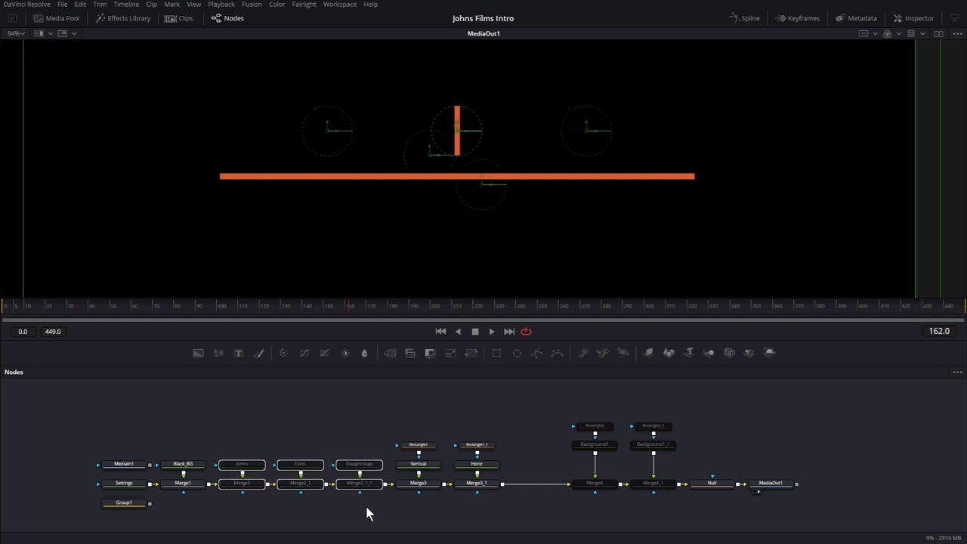
pyautogui.click(396, 421)
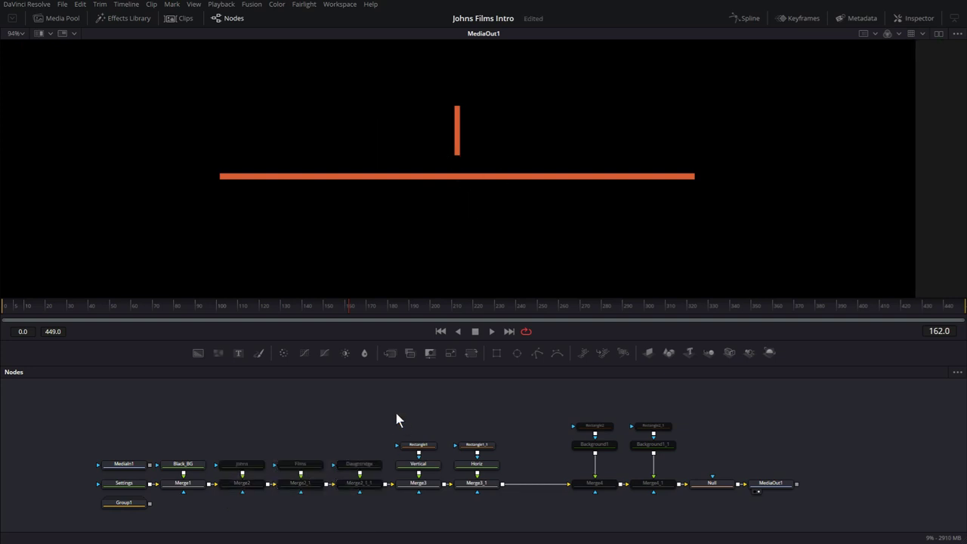
pyautogui.moveTo(462, 415); pyautogui.dragTo(484, 504)
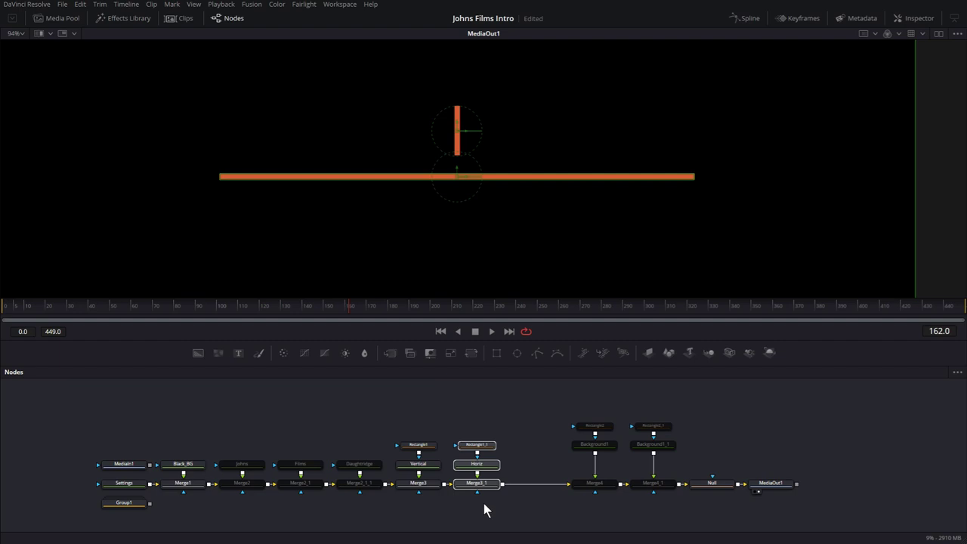
pyautogui.hotkey('ctrl', 'p')
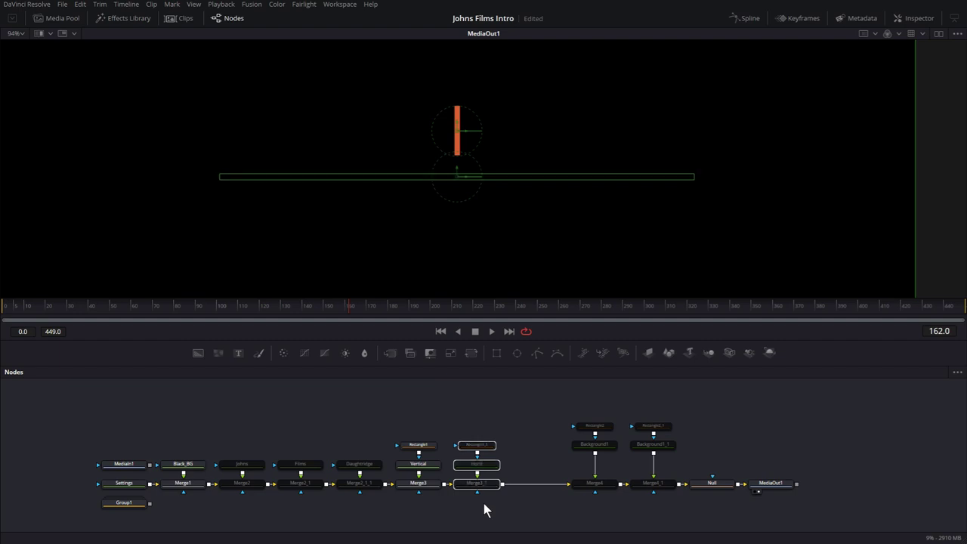
pyautogui.click(467, 422)
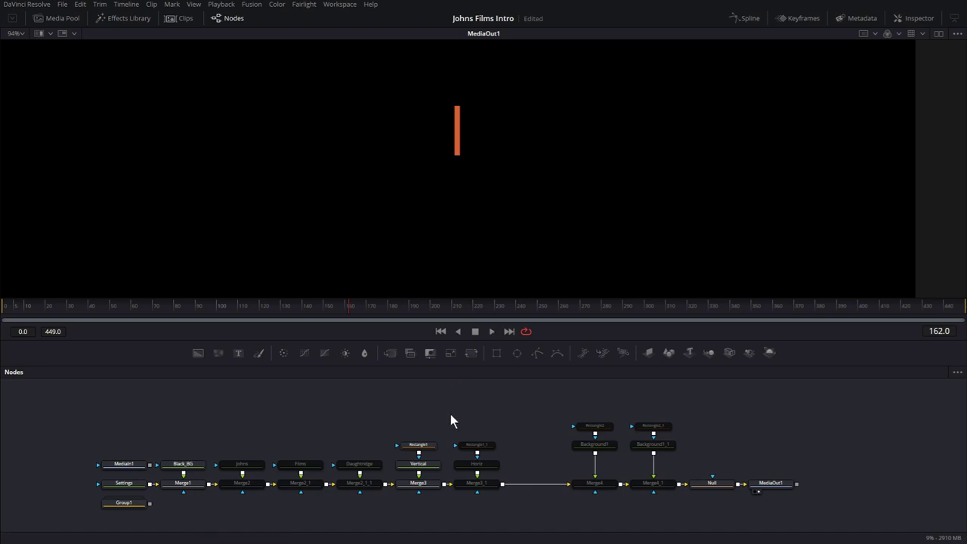
# Step: Move Rectangle1 higher above the Vertical background and insert a duplicate of the mask between the two nodes
pyautogui.click(426, 444)
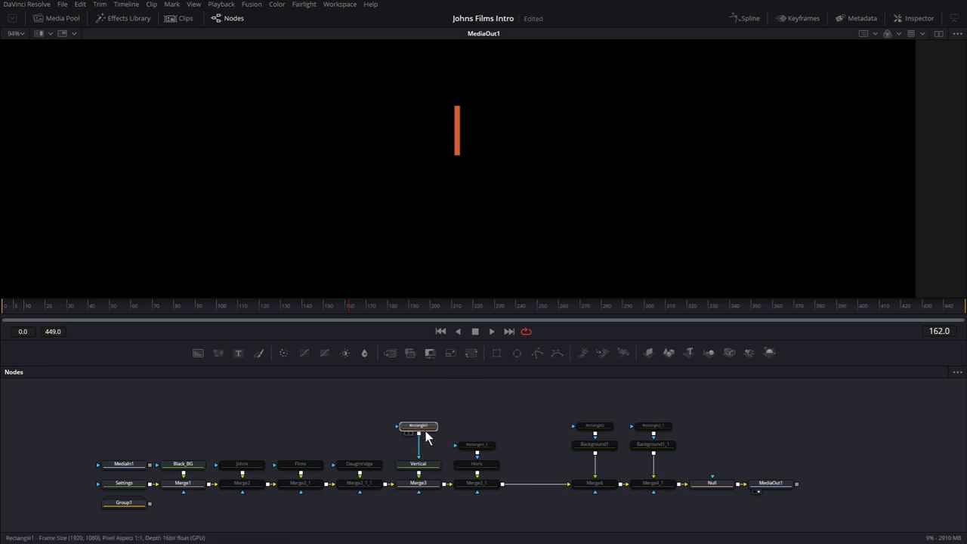
pyautogui.click(427, 436)
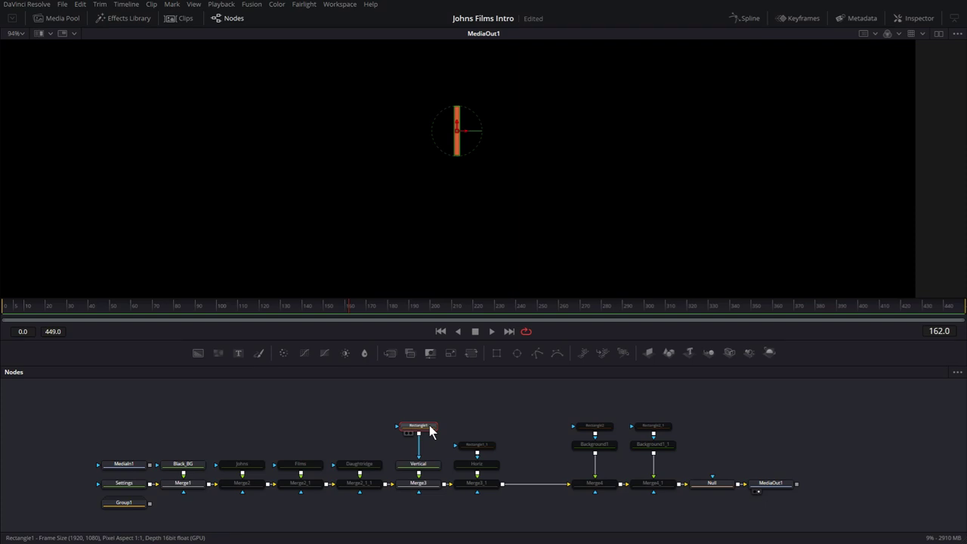
pyautogui.hotkey('ctrl', 'v')
pyautogui.moveTo(421, 447)
pyautogui.mouseDown()
pyautogui.moveTo(389, 447)
pyautogui.moveTo(427, 453)
pyautogui.moveTo(391, 454)
pyautogui.moveTo(421, 448)
pyautogui.mouseUp()
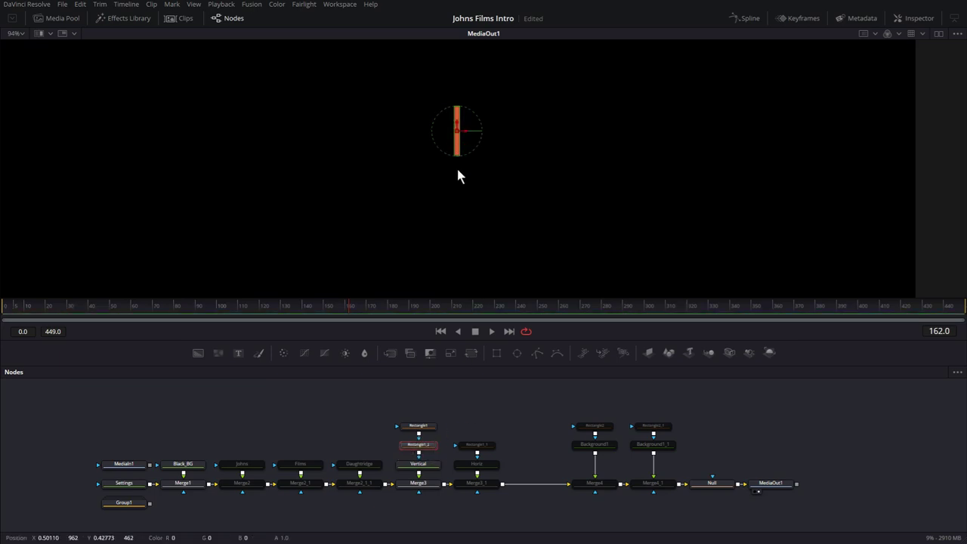
# Step: Set the duplicated Vertical bar mask's paint mode to Subtract
pyautogui.click(920, 20)
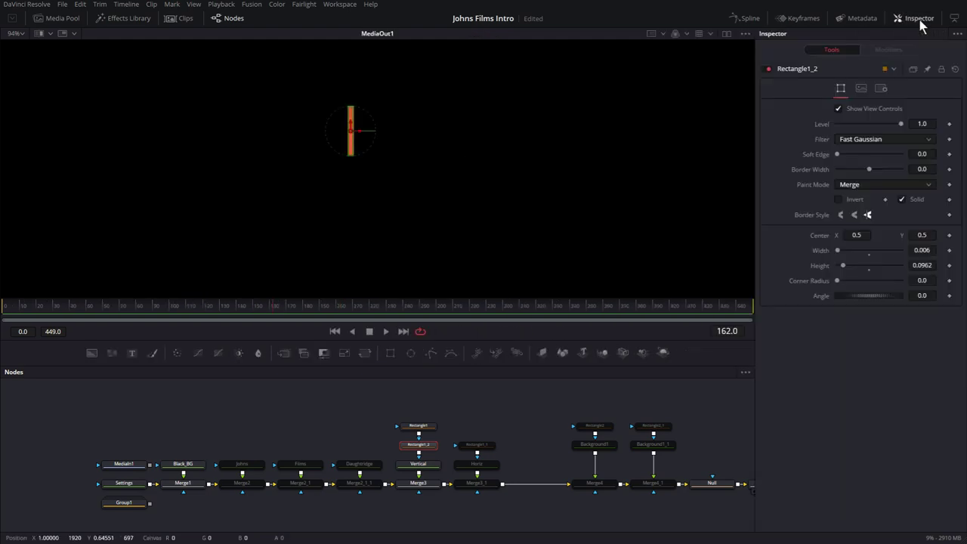
pyautogui.click(858, 183)
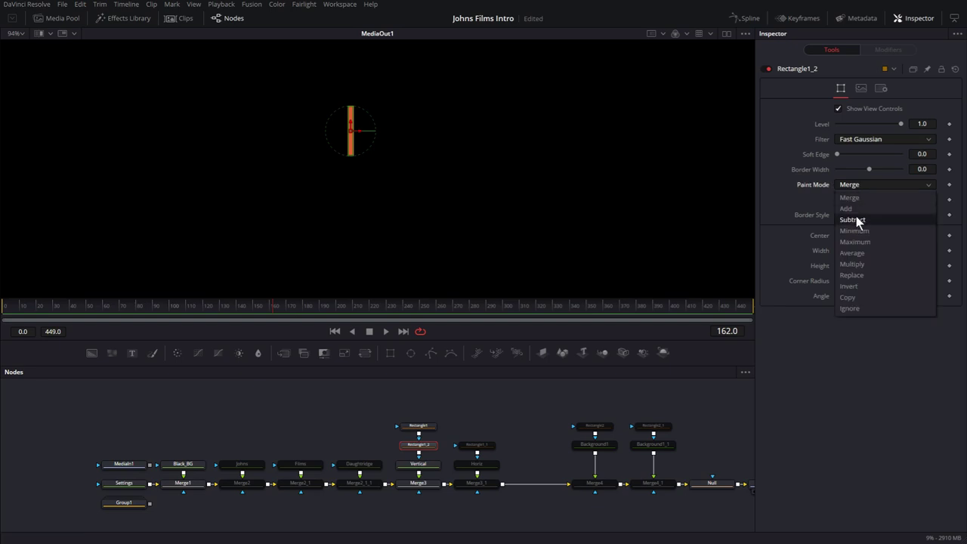
pyautogui.click(856, 219)
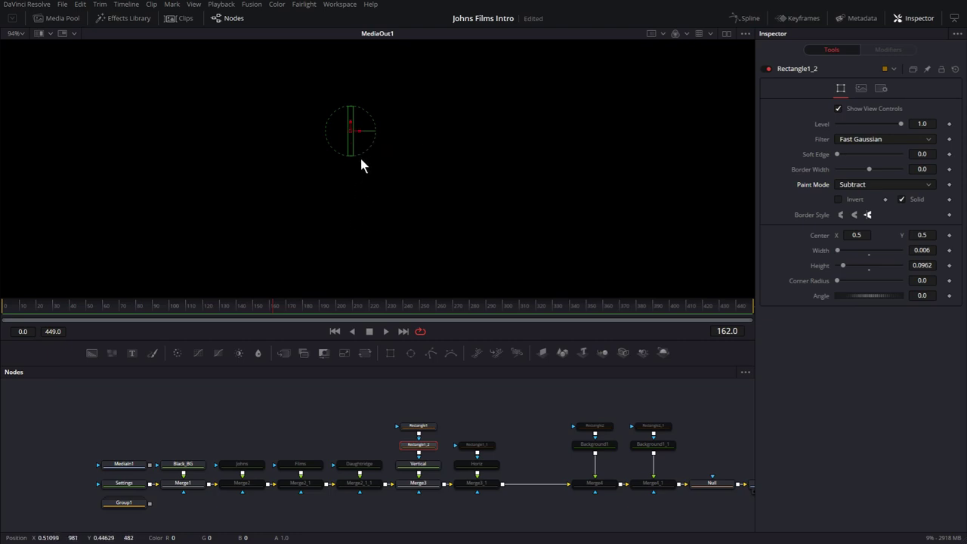
pyautogui.scroll(5, 406, 187)
pyautogui.scroll(3, 405, 176)
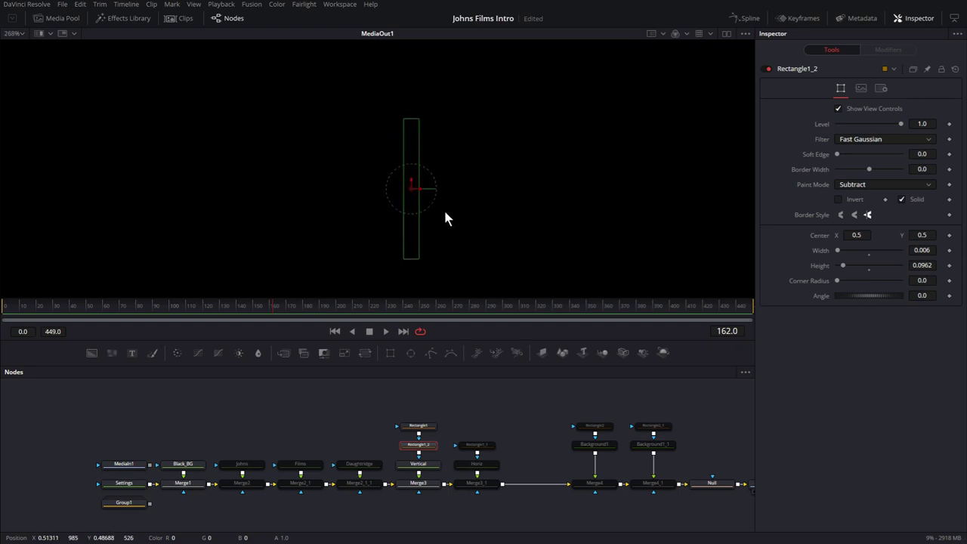
pyautogui.scroll(-2, 446, 191)
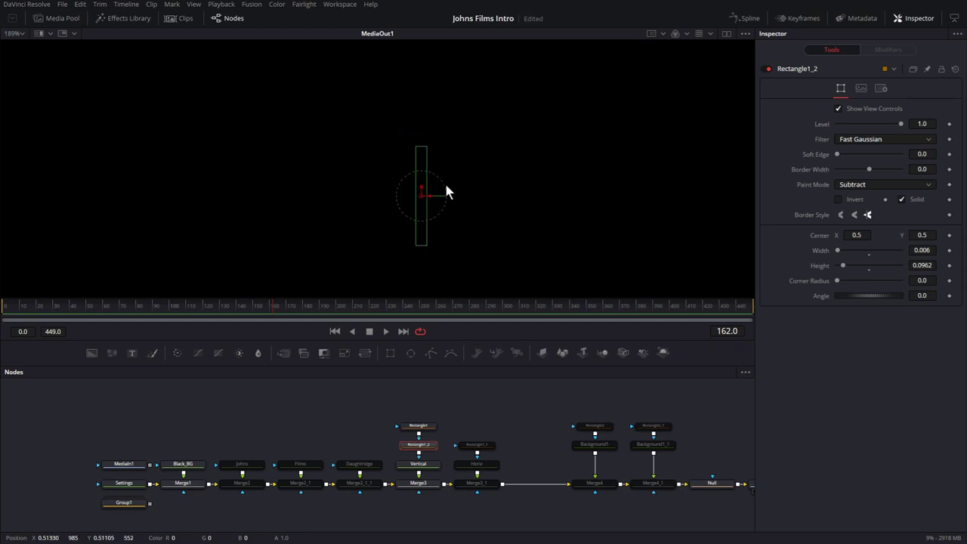
pyautogui.hscroll(1, 481, 188)
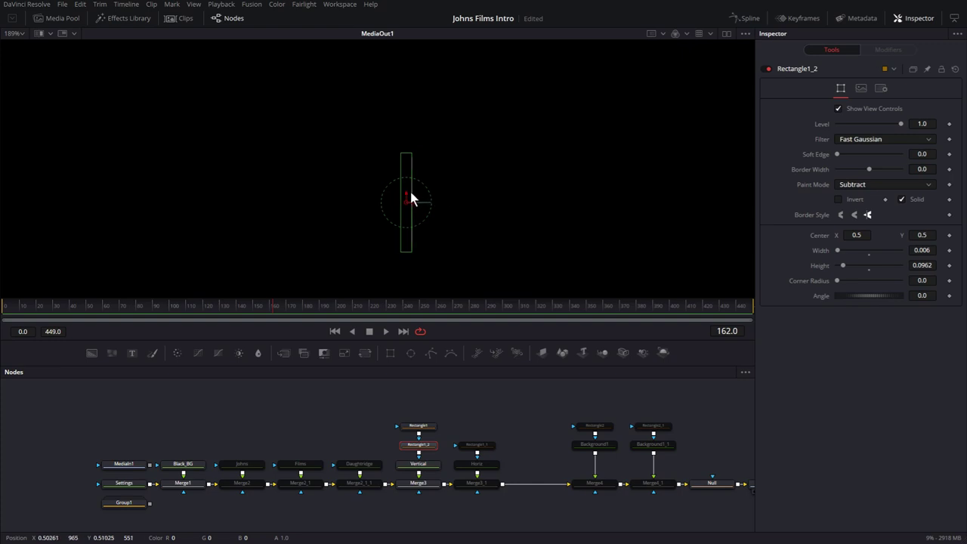
# Step: Set a Center keyframe for the Rectangle1_2 mask at frame 0, with the mask at its original 0.5, 0.5 position
pyautogui.moveTo(405, 194)
pyautogui.mouseDown()
pyautogui.moveTo(407, 82)
pyautogui.moveTo(408, 191)
pyautogui.mouseUp()
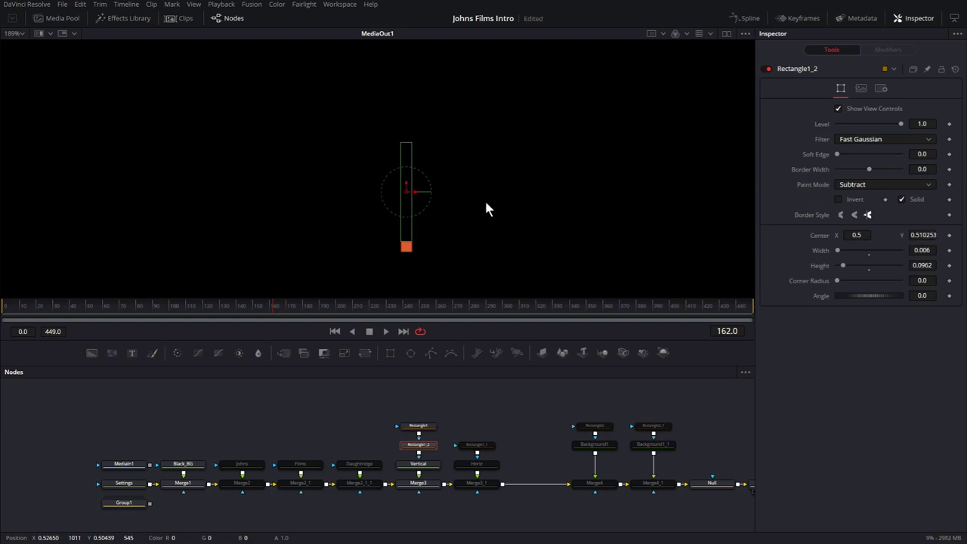
pyautogui.hotkey('ctrl', 'z')
pyautogui.click(4, 308)
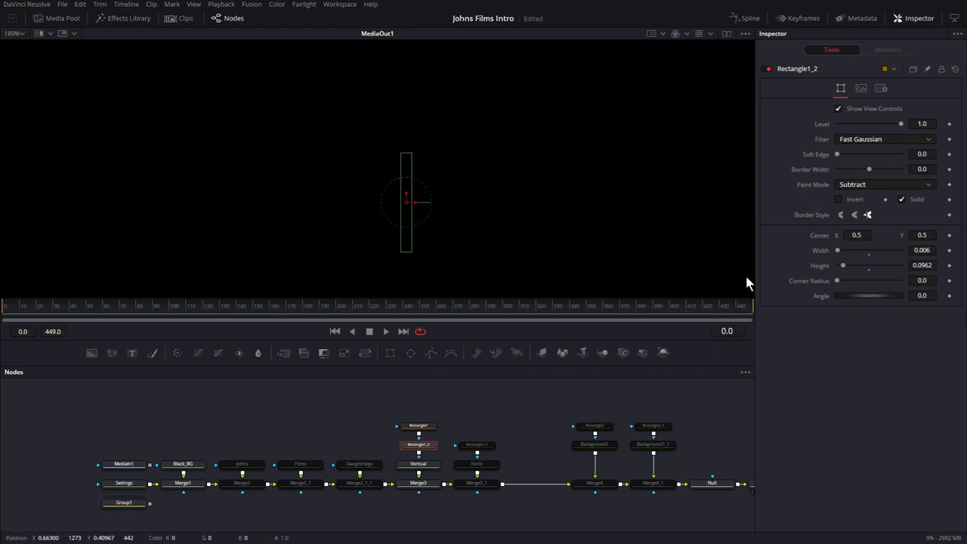
pyautogui.click(950, 236)
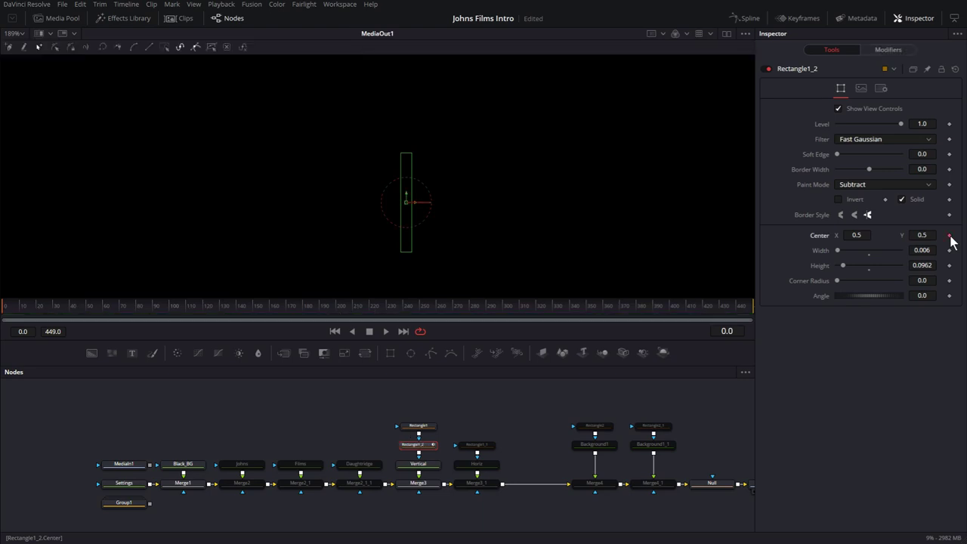
# Step: At frame 30, move the Rectangle1_2 mask straight up to about Y 0.5977 so the orange bar is uncovered
pyautogui.click(53, 308)
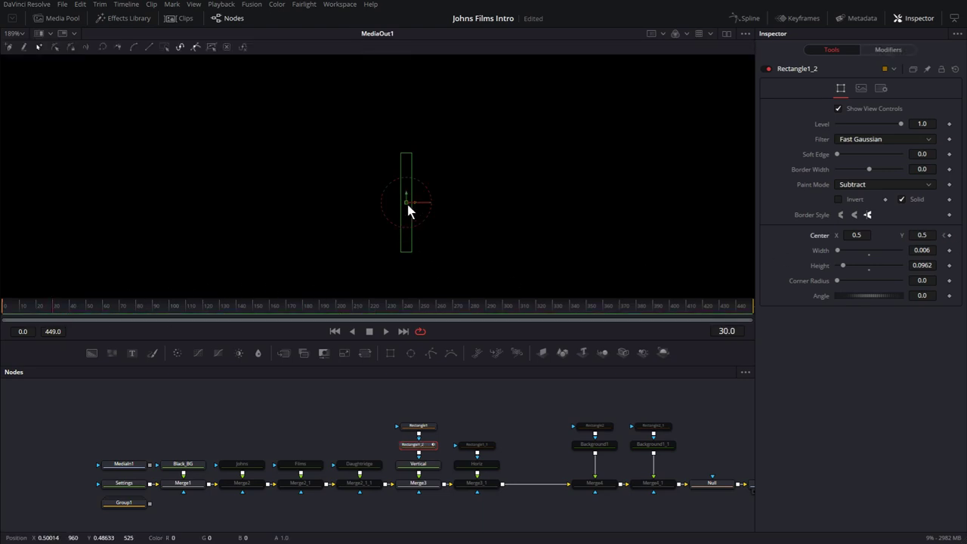
pyautogui.moveTo(406, 194); pyautogui.dragTo(410, 89)
pyautogui.press('Left')
pyautogui.press('Left')
pyautogui.press('Left')
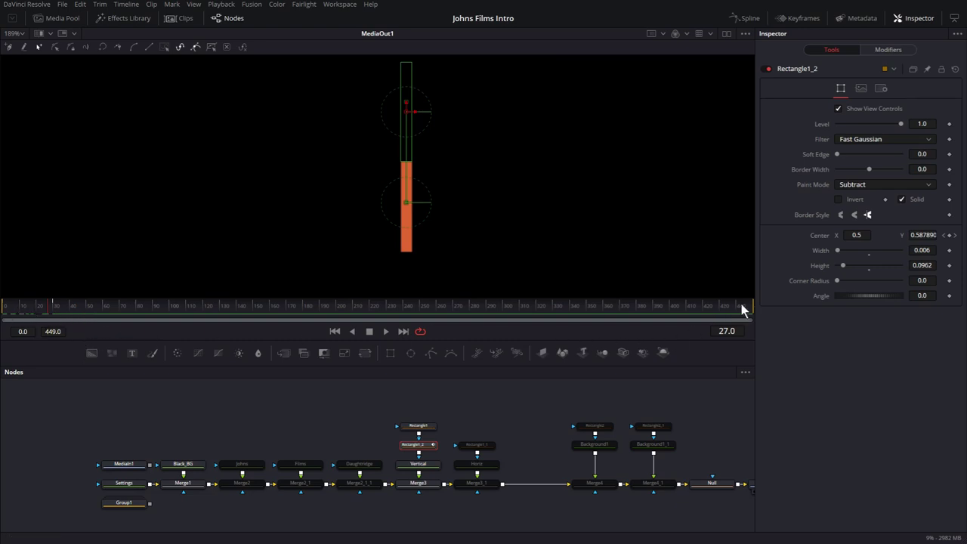
# Step: Limit the render range to frames 0 to 40 and play the bar reveal from the start
pyautogui.moveTo(706, 311); pyautogui.dragTo(84, 309)
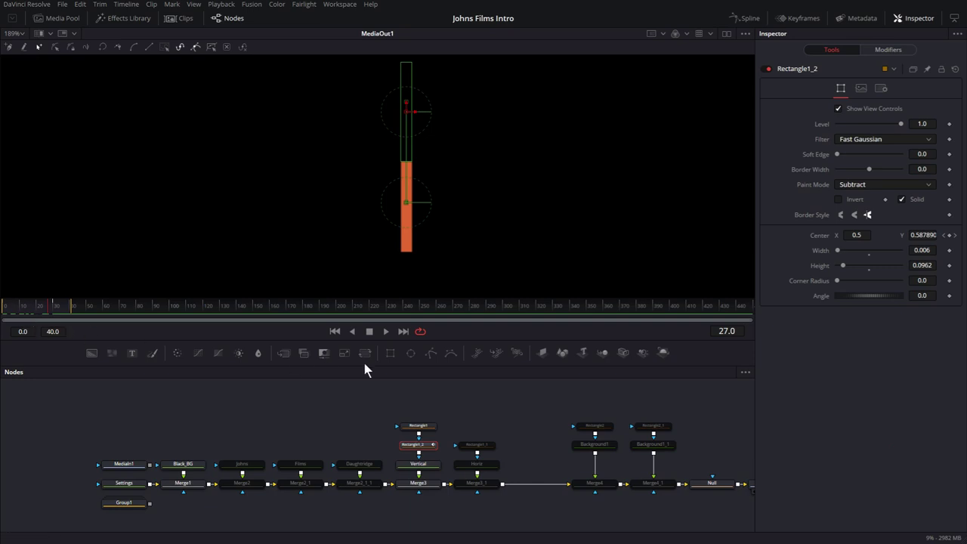
pyautogui.click(335, 332)
pyautogui.click(386, 332)
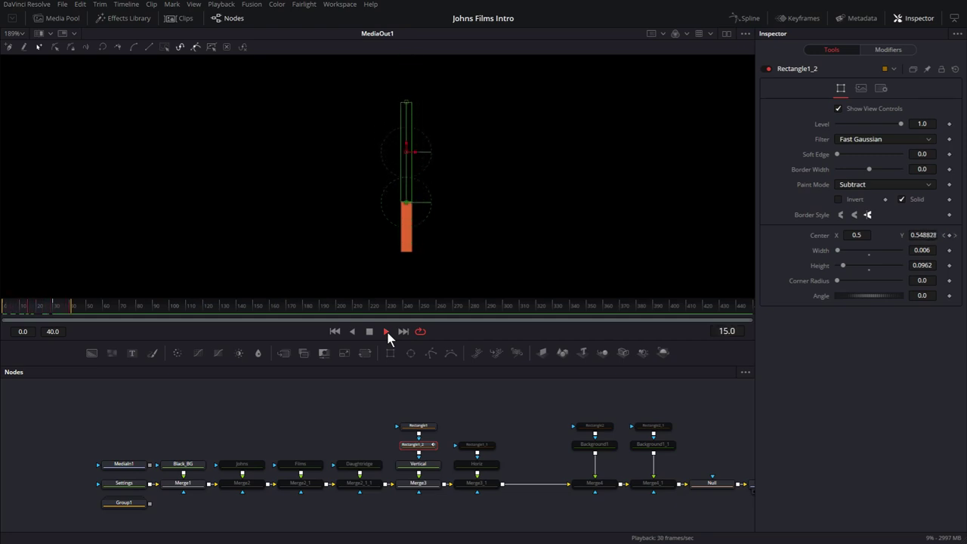
pyautogui.click(369, 332)
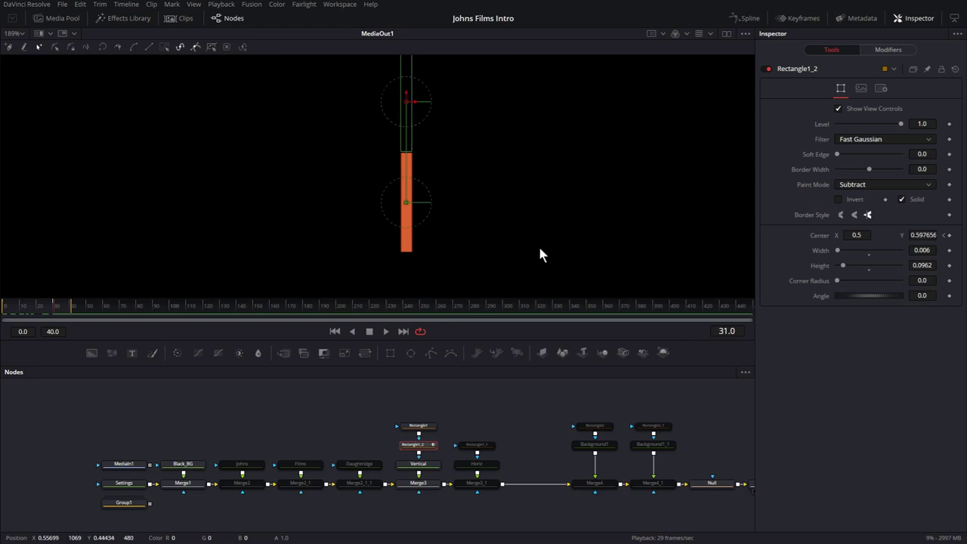
# Step: Show the Spline editor in place of the Inspector and widen it over the node area
pyautogui.click(751, 20)
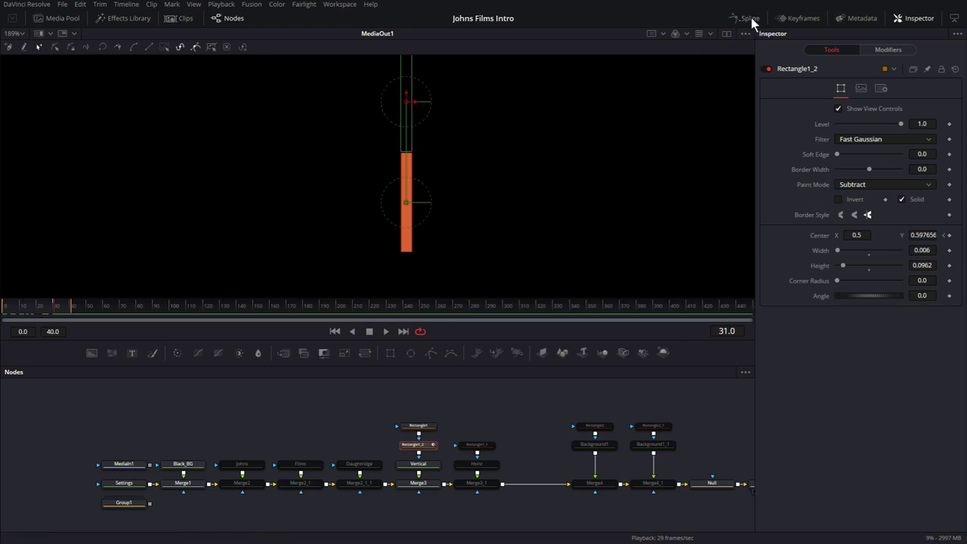
pyautogui.click(915, 21)
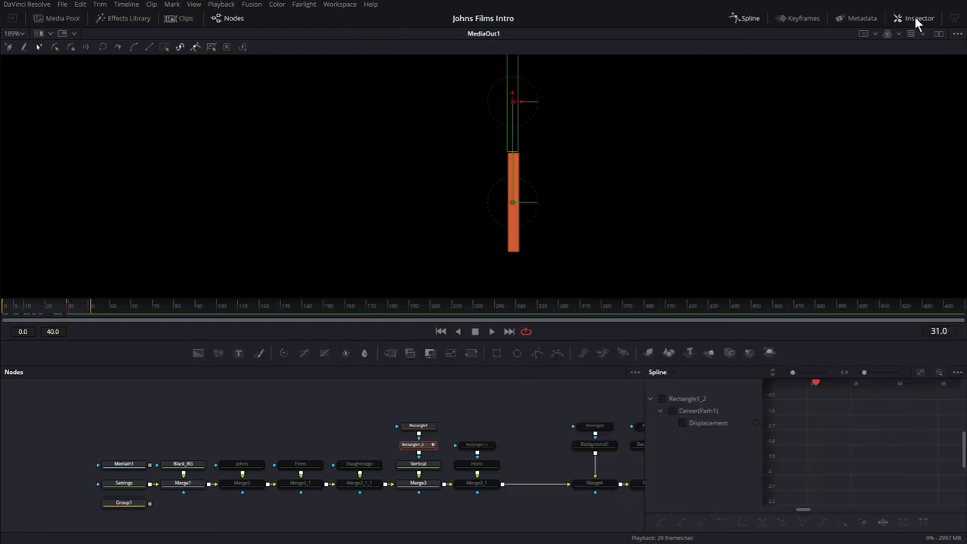
pyautogui.moveTo(643, 400); pyautogui.dragTo(446, 401)
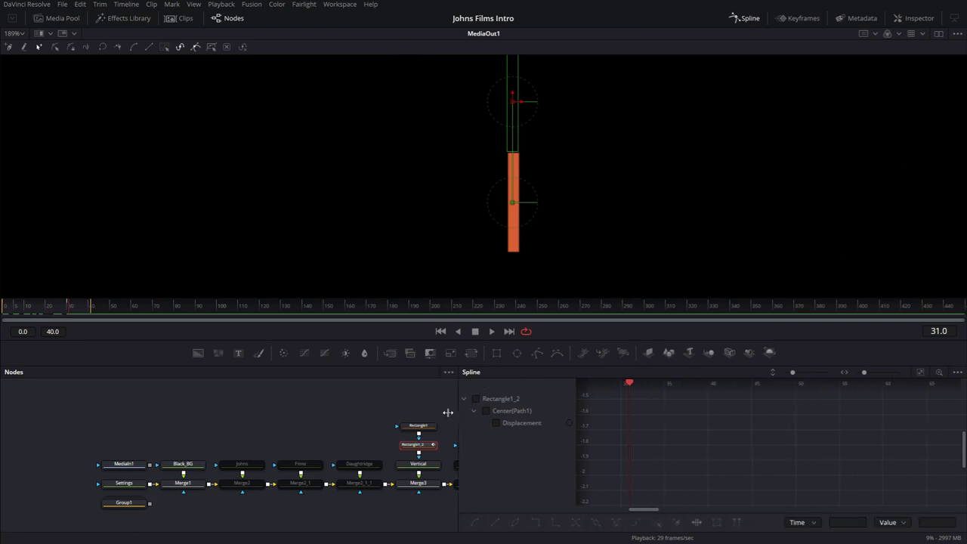
# Step: Display Rectangle1_2's Displacement curve in the Spline editor, fit it to the view and enlarge the editor
pyautogui.click(958, 375)
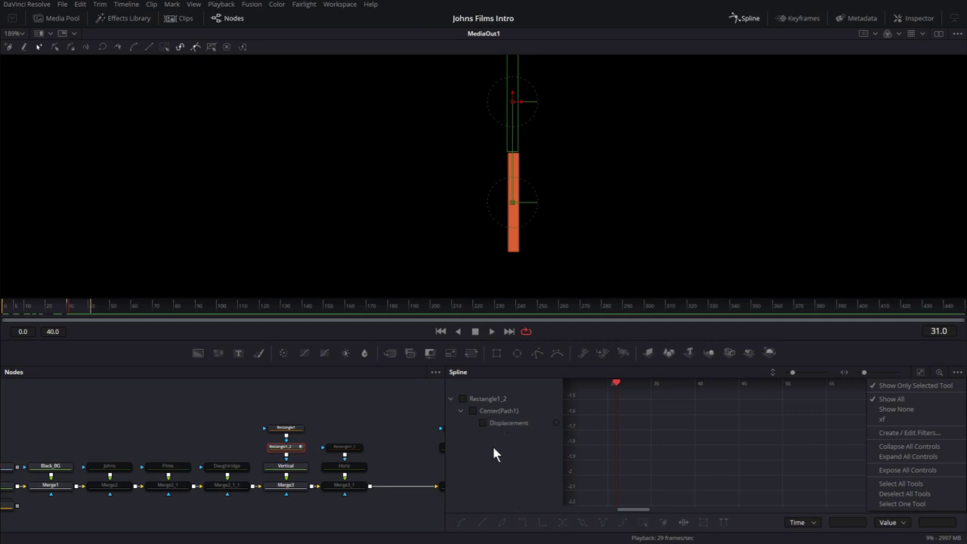
pyautogui.click(483, 423)
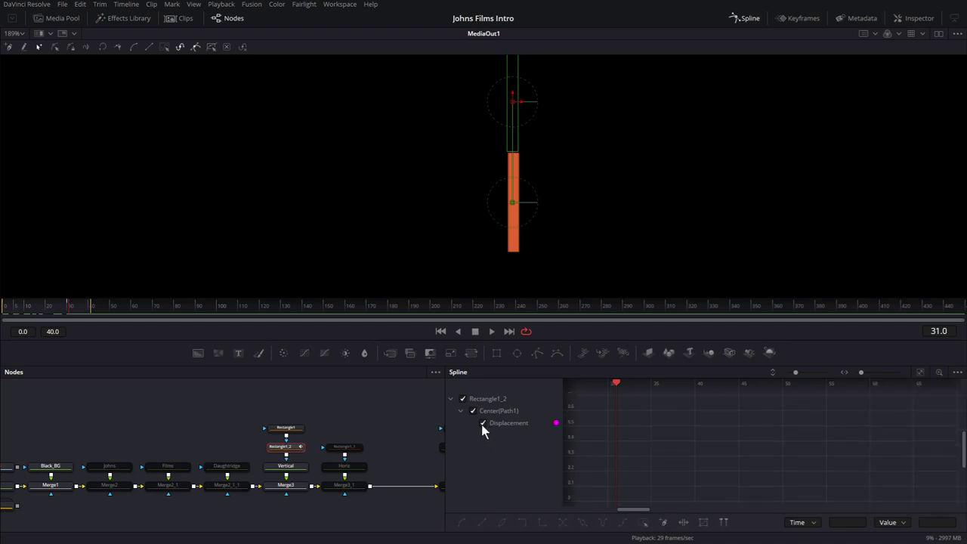
pyautogui.click(510, 423)
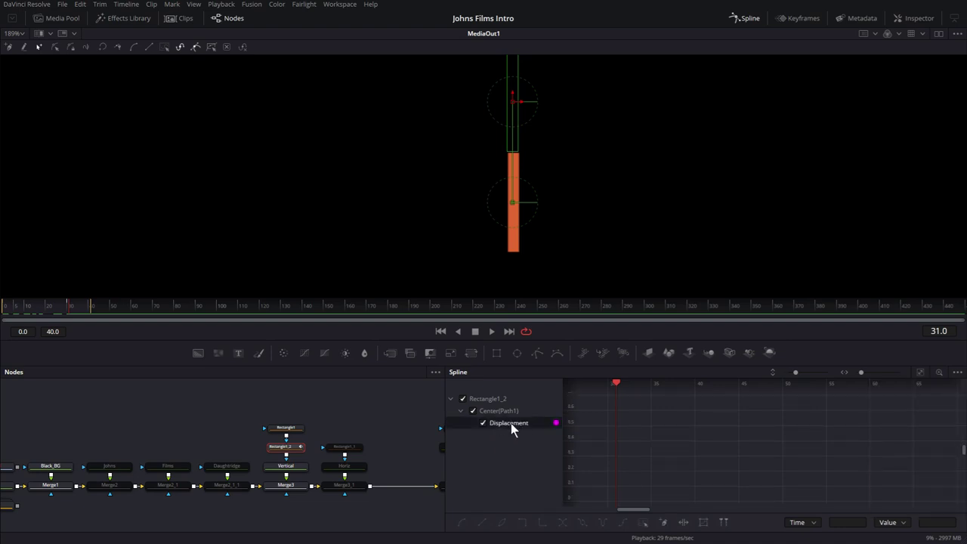
pyautogui.click(920, 375)
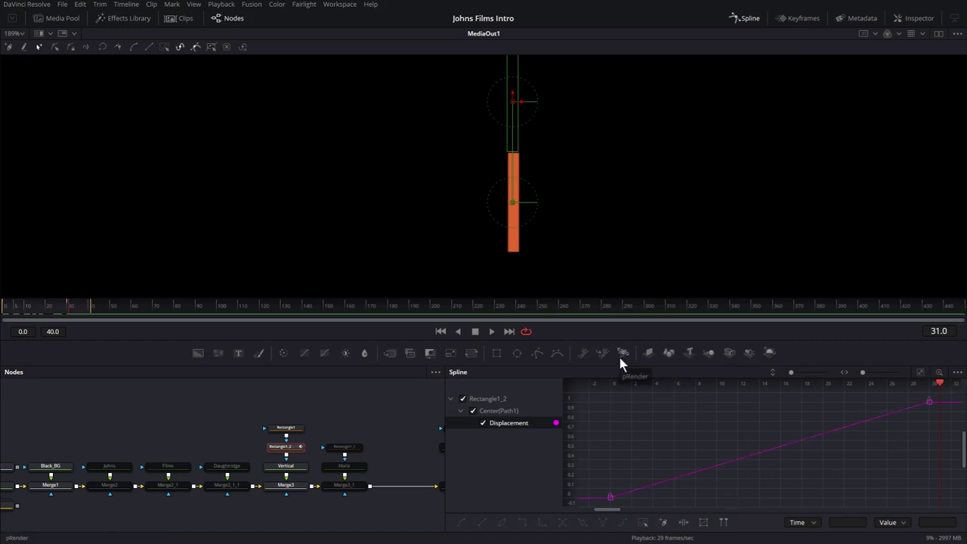
pyautogui.moveTo(620, 298); pyautogui.dragTo(620, 230)
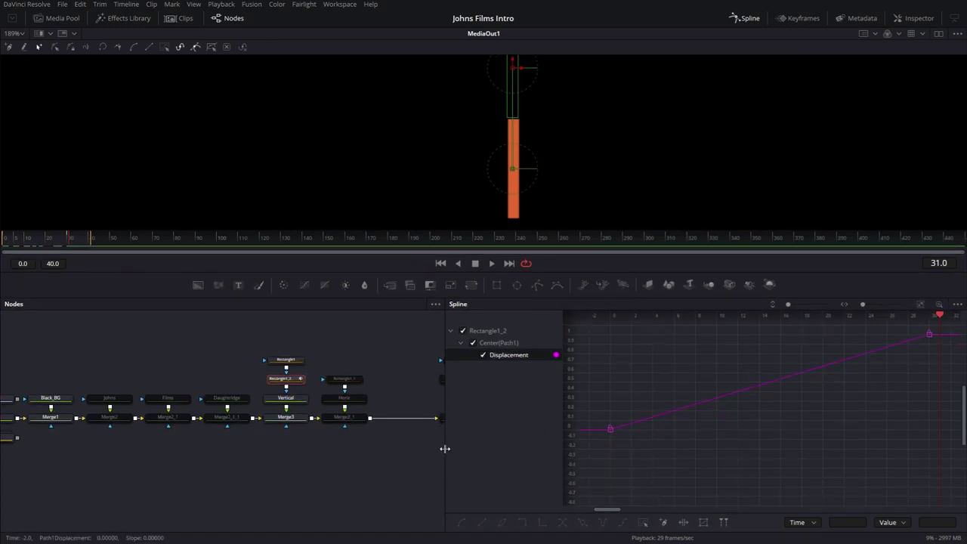
pyautogui.moveTo(445, 449); pyautogui.dragTo(396, 438)
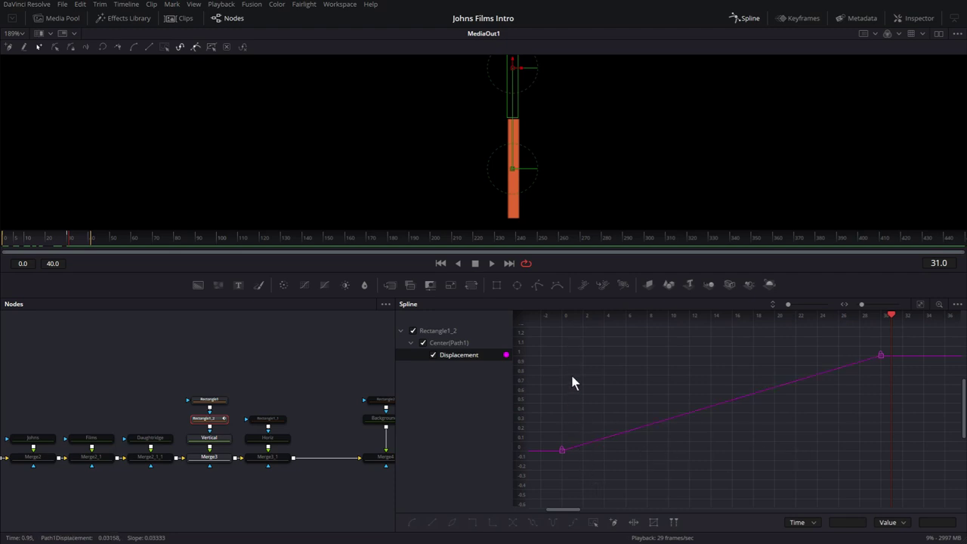
# Step: Smooth both keyframes of Rectangle1_2's Displacement curve so the reveal eases in and out
pyautogui.press('space')
pyautogui.press('space')
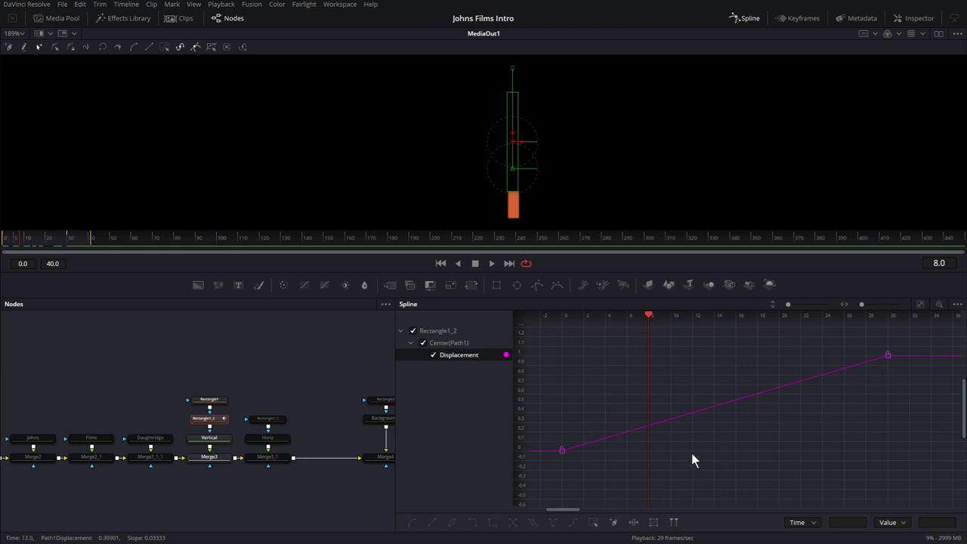
pyautogui.moveTo(550, 458); pyautogui.dragTo(903, 348)
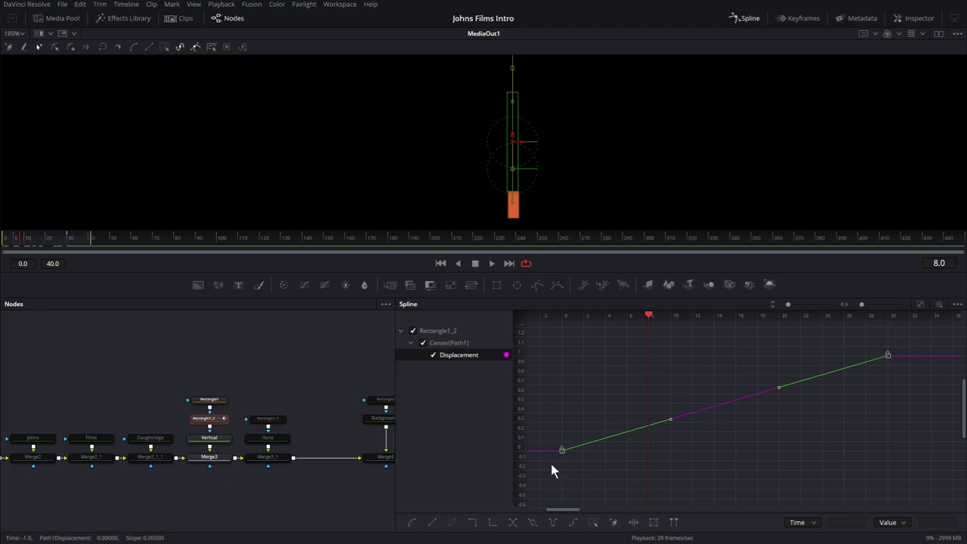
pyautogui.moveTo(551, 462); pyautogui.dragTo(835, 375)
pyautogui.click(413, 524)
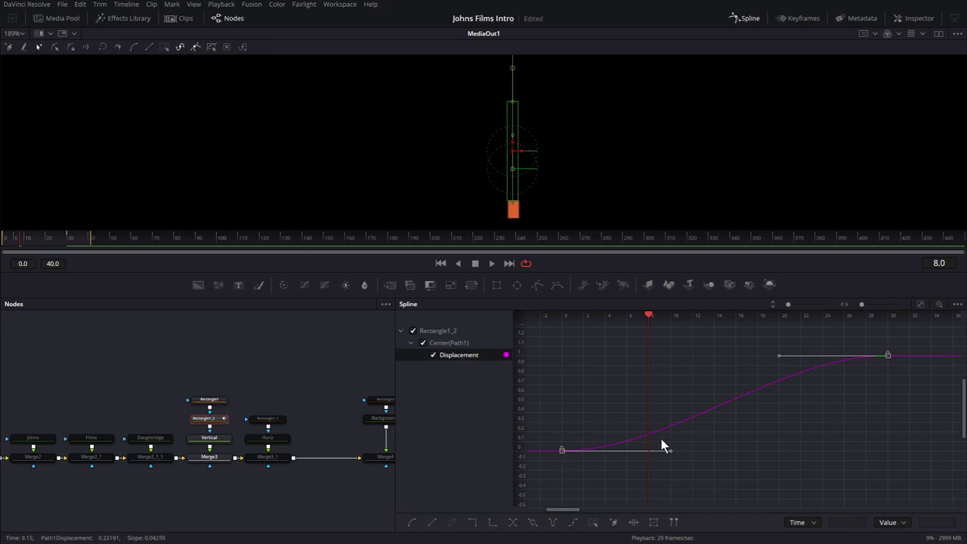
# Step: Play the eased reveal from frame 0 and examine its motion against Rectangle1_2's Displacement curve
pyautogui.click(721, 405)
pyautogui.click(359, 356)
pyautogui.click(440, 264)
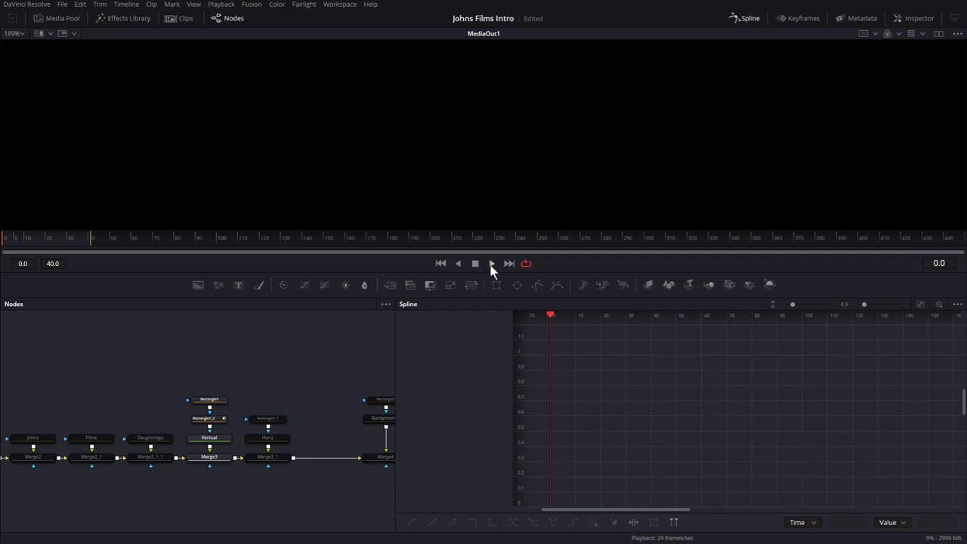
pyautogui.click(491, 264)
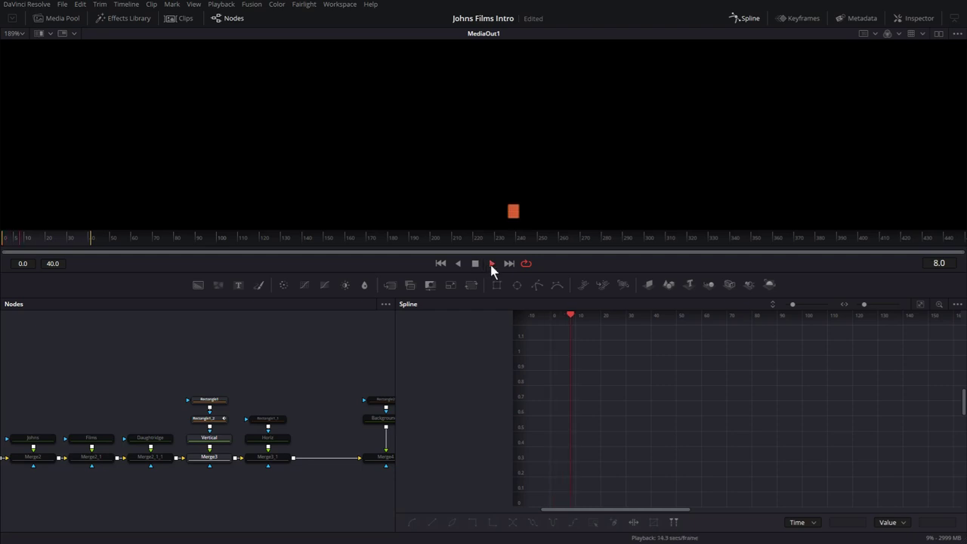
pyautogui.click(214, 419)
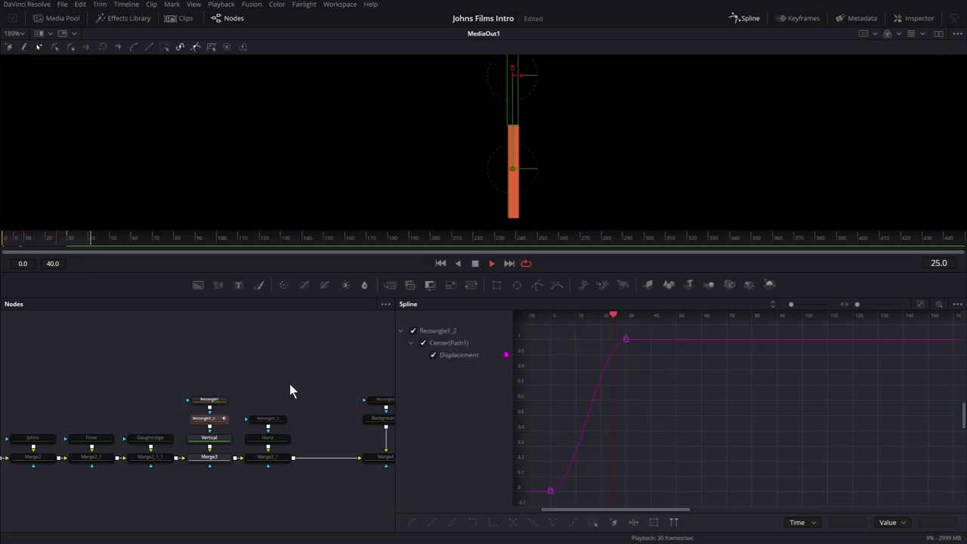
pyautogui.click(920, 304)
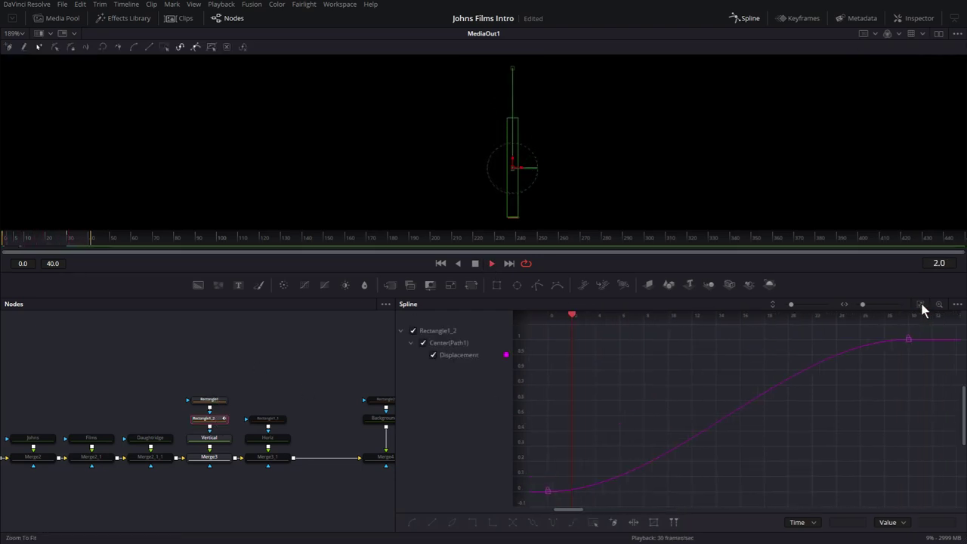
pyautogui.click(475, 263)
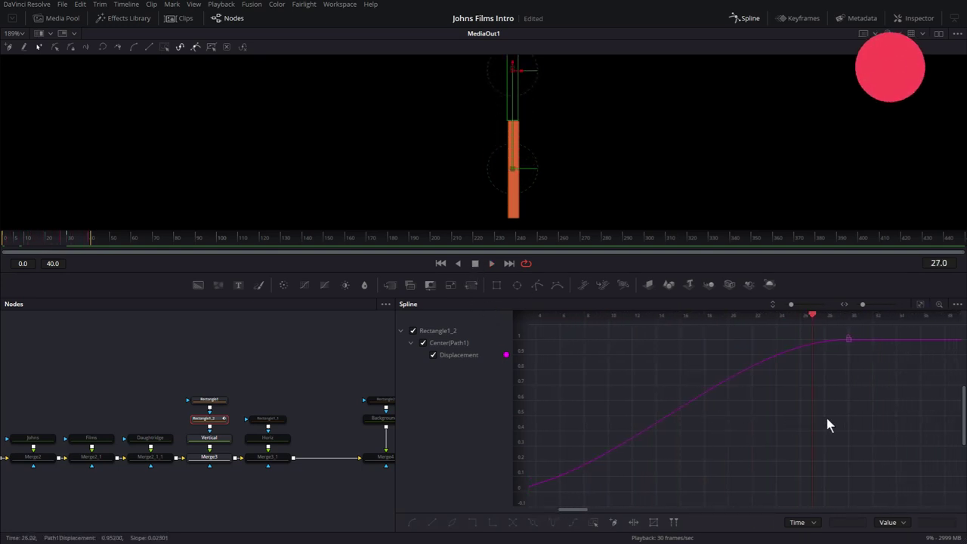
# Step: Set the Spline editor's scale mode to Manual and bring the whole Displacement curve into view
pyautogui.scroll(-2, 658, 431)
pyautogui.moveTo(658, 432); pyautogui.dragTo(612, 409)
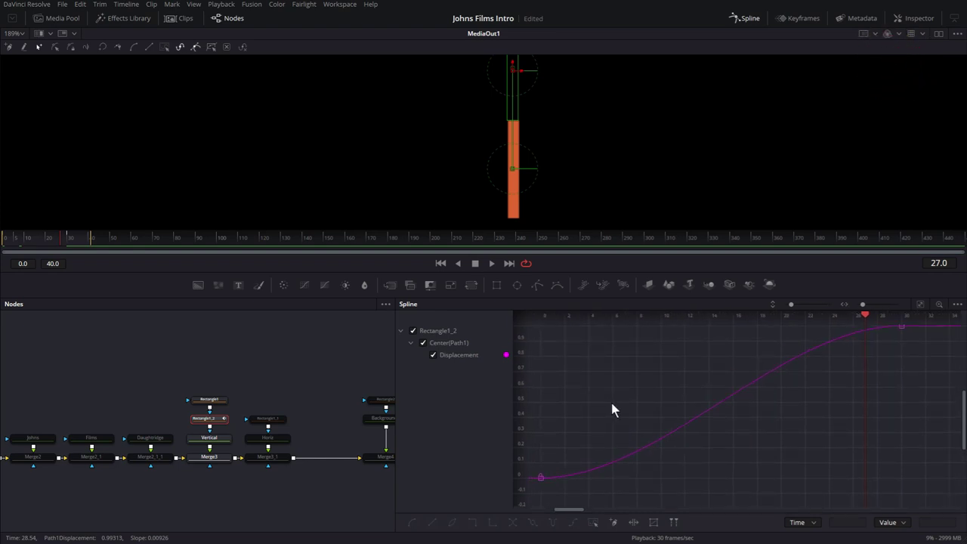
pyautogui.rightClick(662, 372)
pyautogui.moveTo(683, 22)
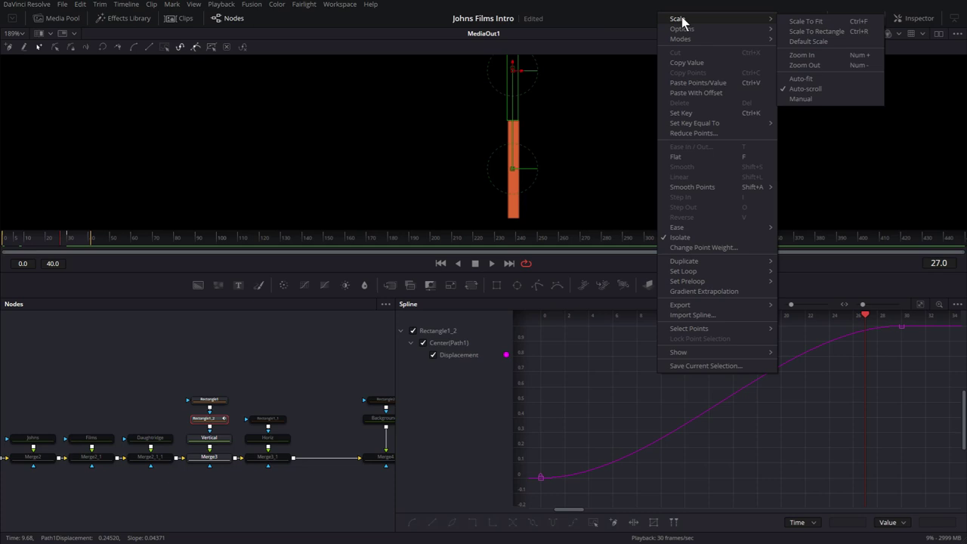
pyautogui.click(806, 100)
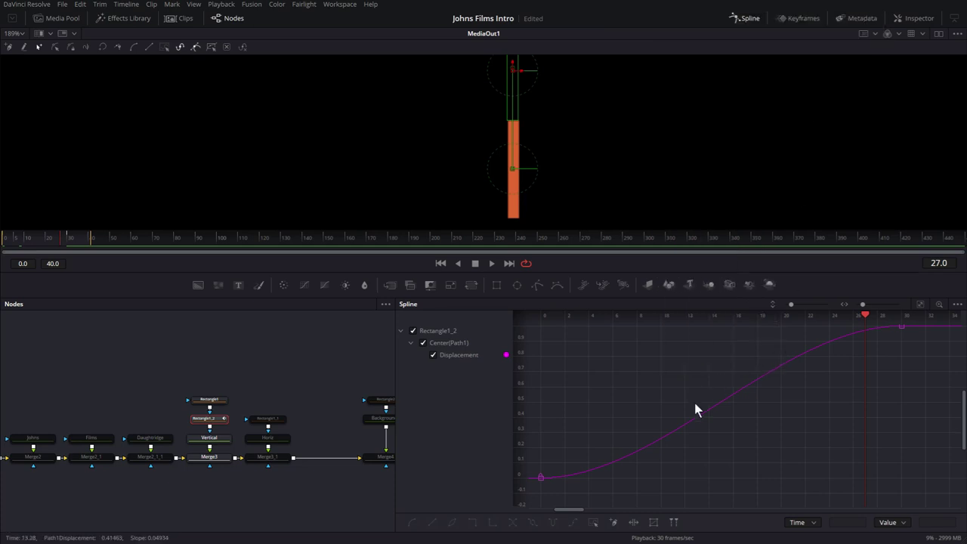
pyautogui.moveTo(694, 400); pyautogui.dragTo(706, 415)
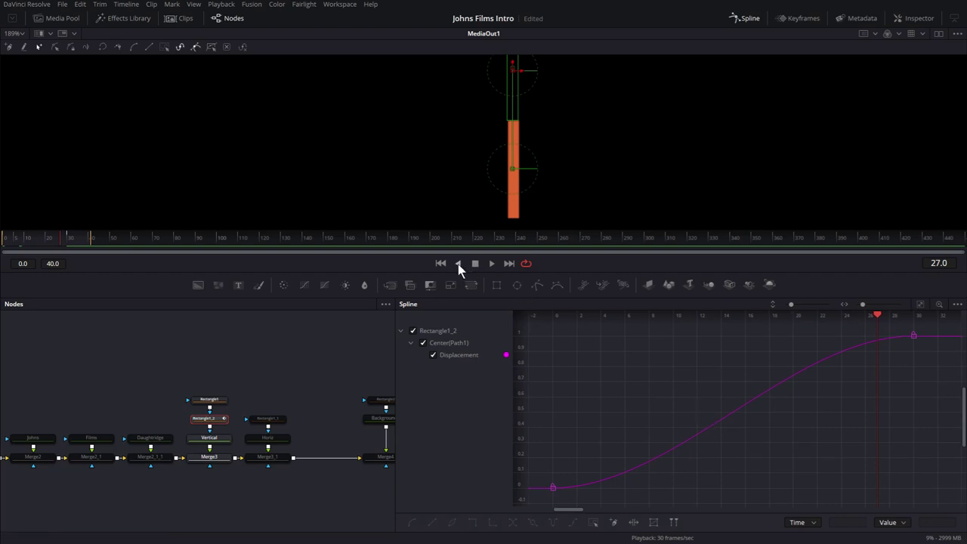
# Step: Hide the viewer's onscreen controls while playing the bar reveal, and stop playback after reviewing it
pyautogui.click(468, 265)
pyautogui.click(491, 264)
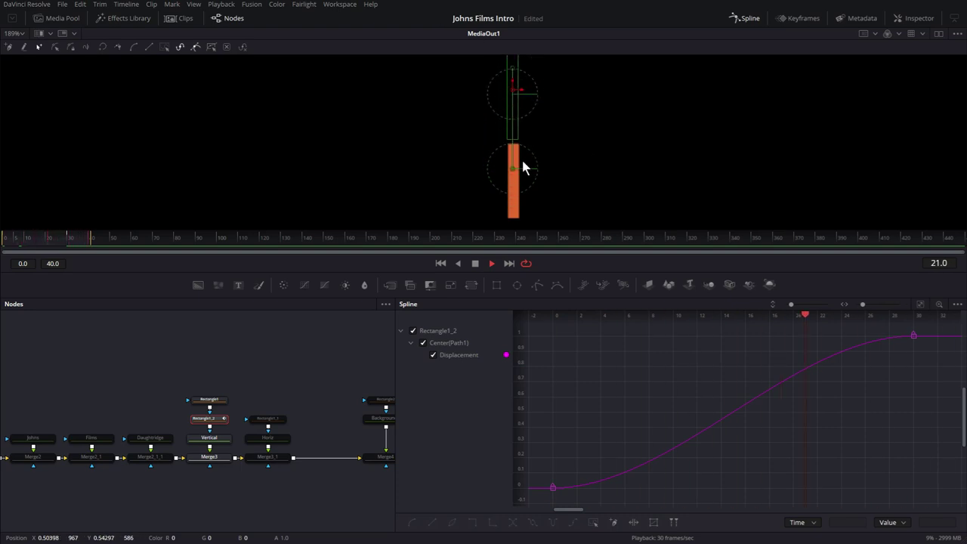
pyautogui.click(958, 34)
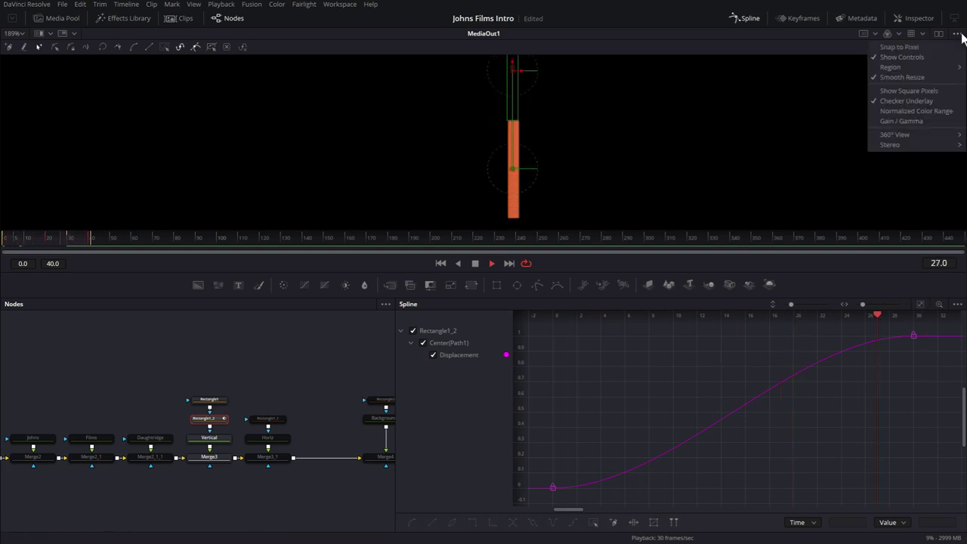
pyautogui.click(894, 59)
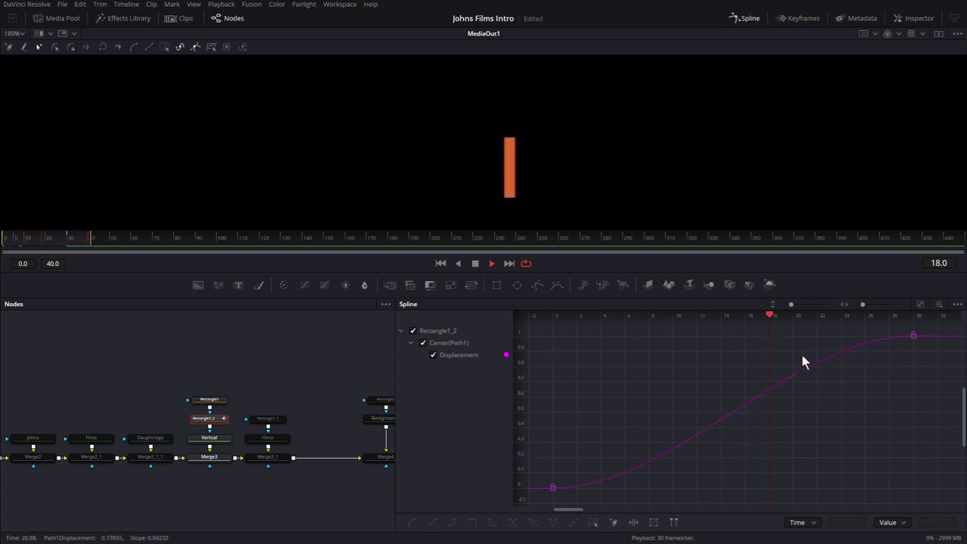
pyautogui.click(476, 263)
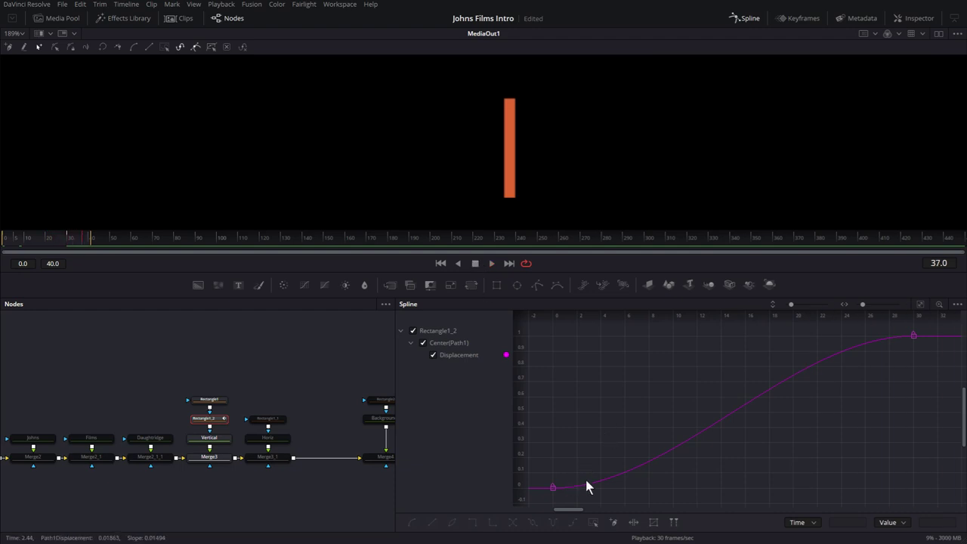
# Step: Make both keyframes of Rectangle1_2's Displacement curve linear
pyautogui.click(544, 488)
pyautogui.moveTo(543, 493); pyautogui.dragTo(926, 324)
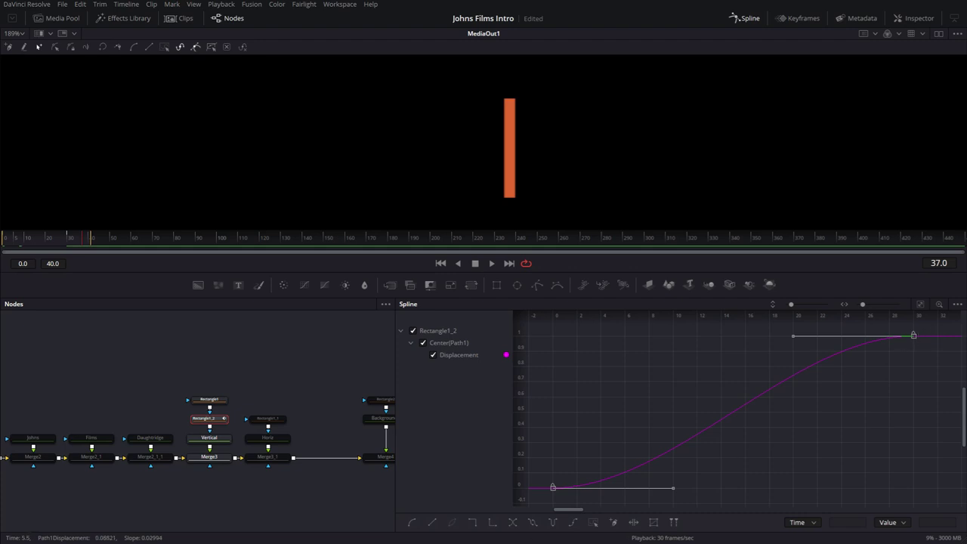
pyautogui.click(432, 524)
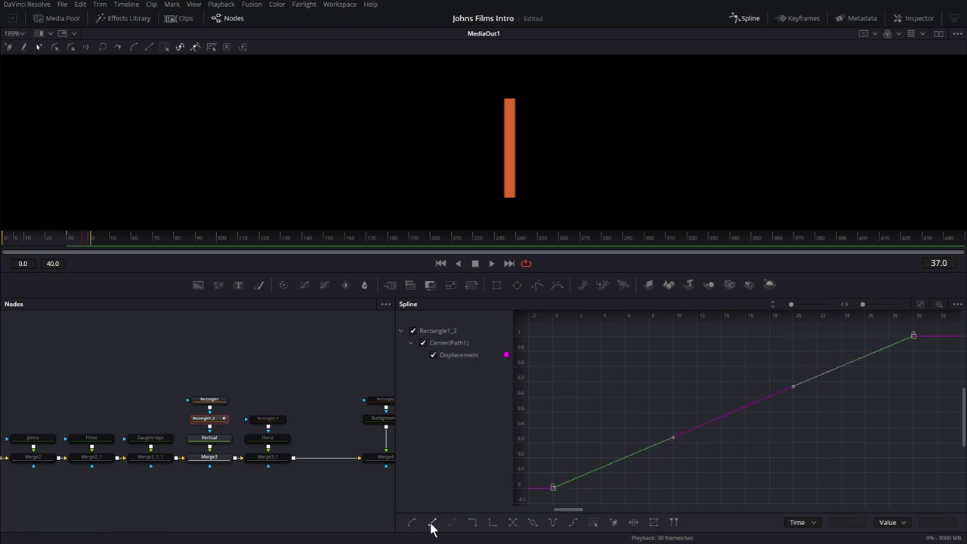
# Step: Ease out the last keyframe of Rectangle1_2's Displacement curve by extending its handle horizontally back to about frame 0
pyautogui.click(758, 433)
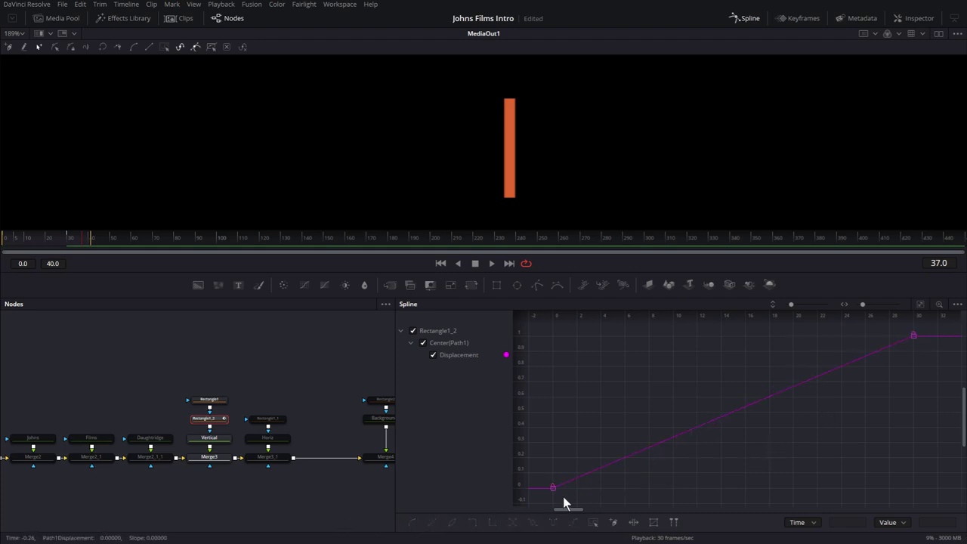
pyautogui.click(913, 335)
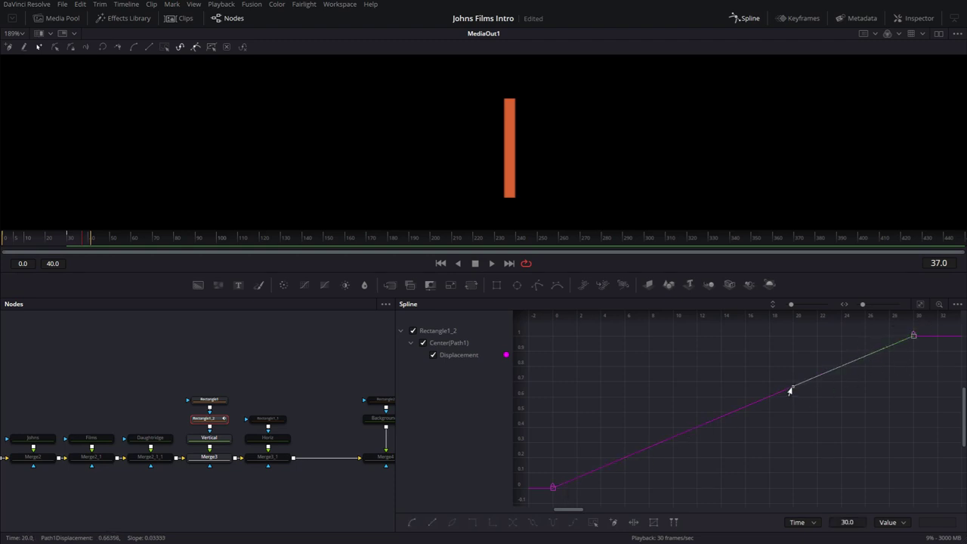
pyautogui.moveTo(793, 387); pyautogui.dragTo(550, 342)
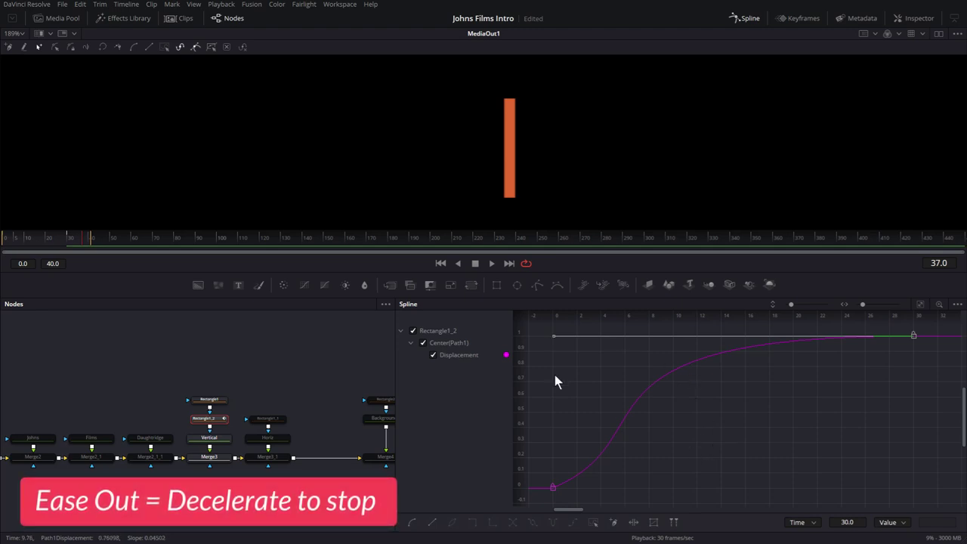
# Step: Play the bar reveal from frame 0 to review its ease-out, and close the Spline editor
pyautogui.click(440, 263)
pyautogui.click(492, 263)
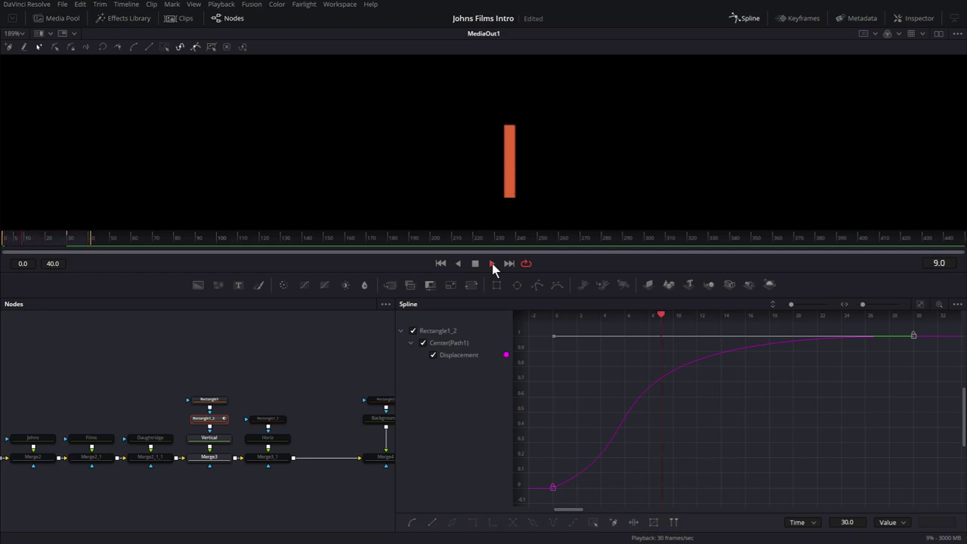
pyautogui.click(746, 18)
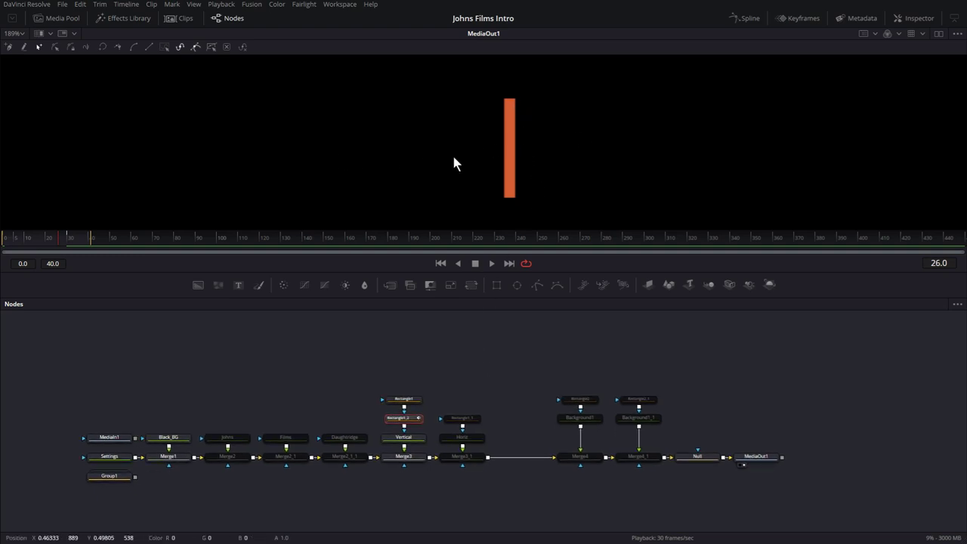
# Step: Enable the disabled Johns and Films text nodes together with their merges Merge2 and Merge2_1
pyautogui.moveTo(223, 414); pyautogui.dragTo(287, 481)
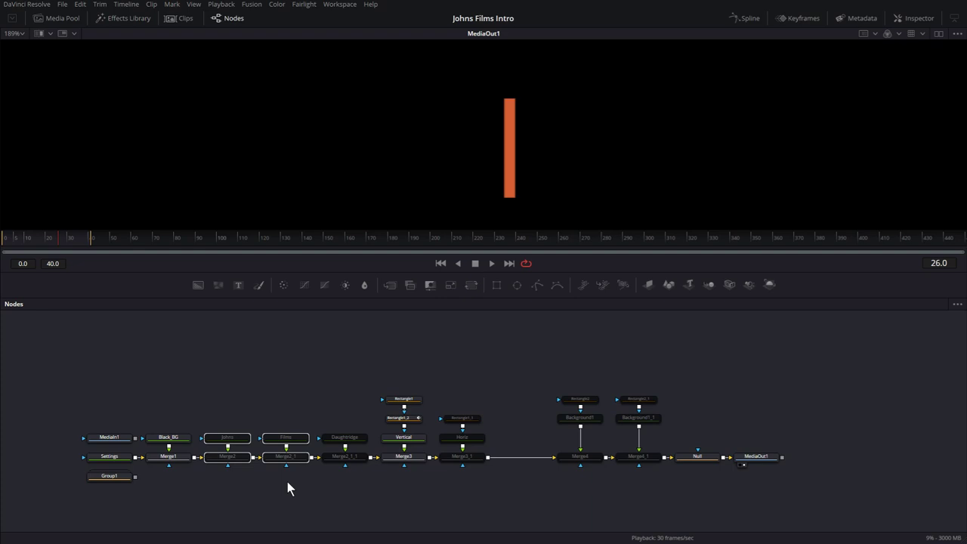
pyautogui.hotkey('ctrl', 'p')
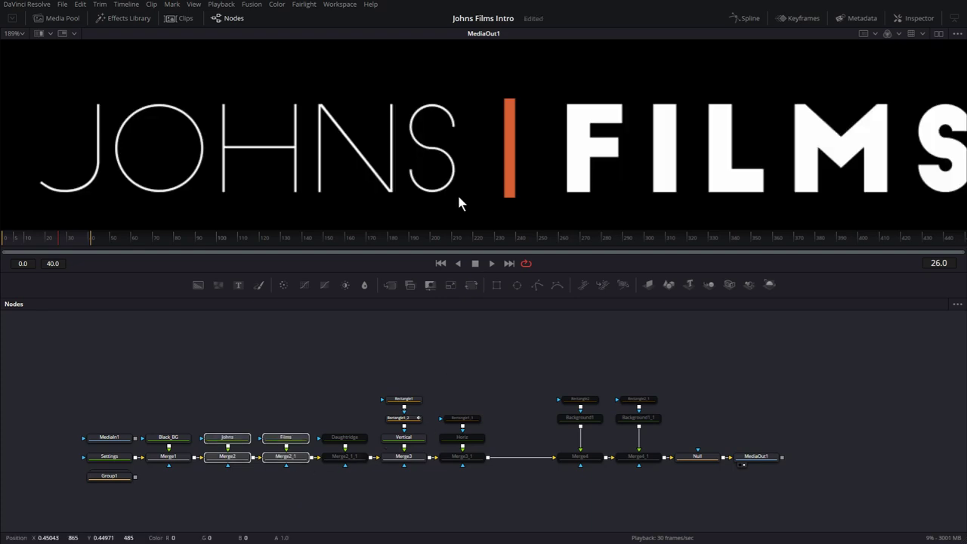
pyautogui.click(514, 159)
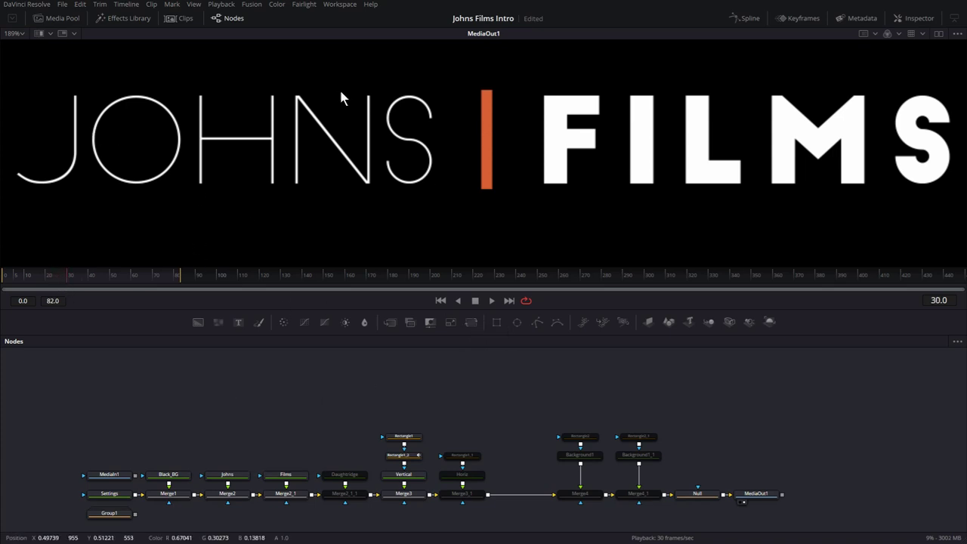
# Step: Add a Rectangle (Rct) mask to the Johns text node
pyautogui.moveTo(233, 412); pyautogui.dragTo(271, 391)
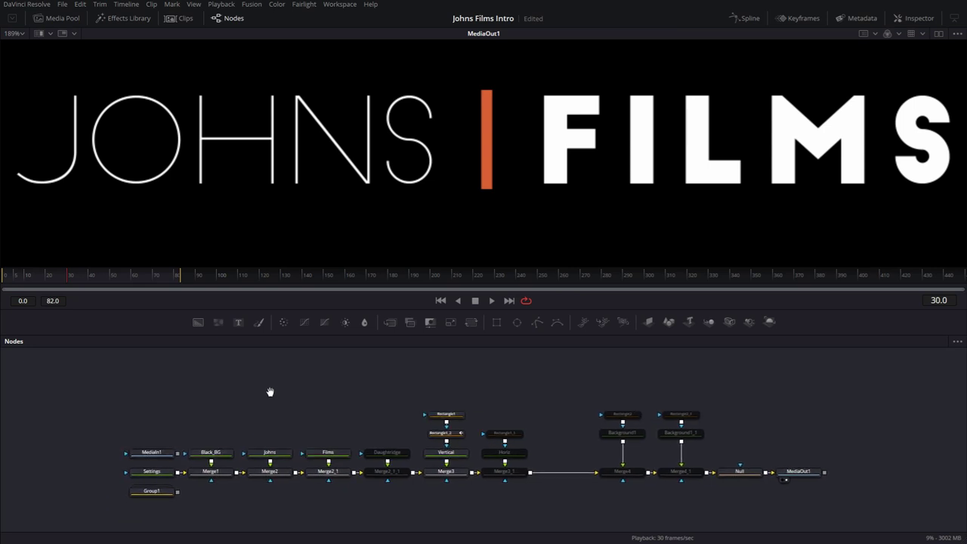
pyautogui.click(276, 455)
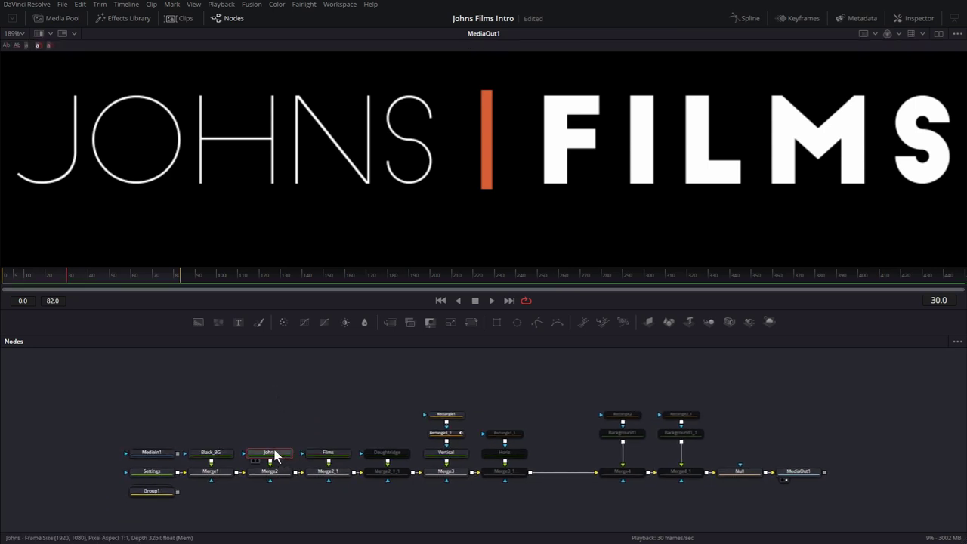
pyautogui.hotkey('shift', 'space')
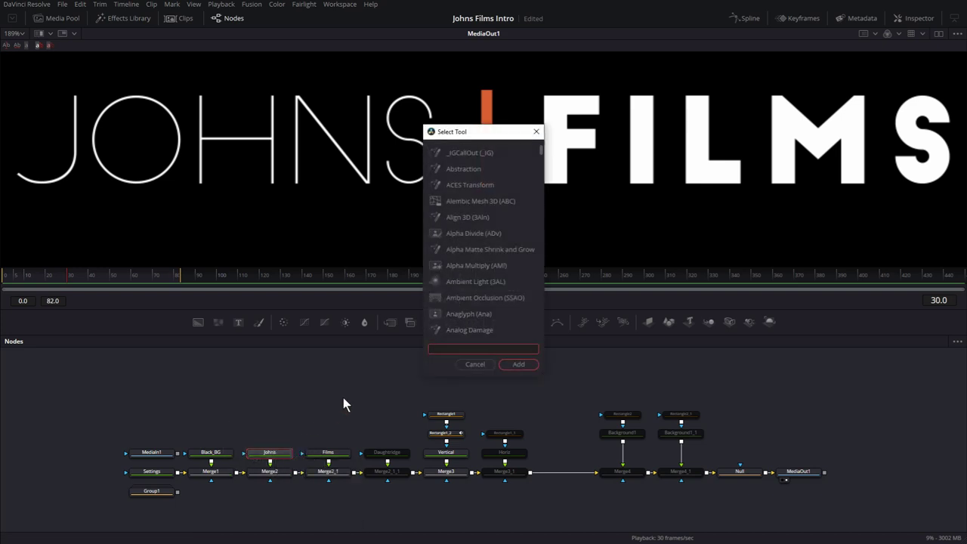
pyautogui.write('rct')
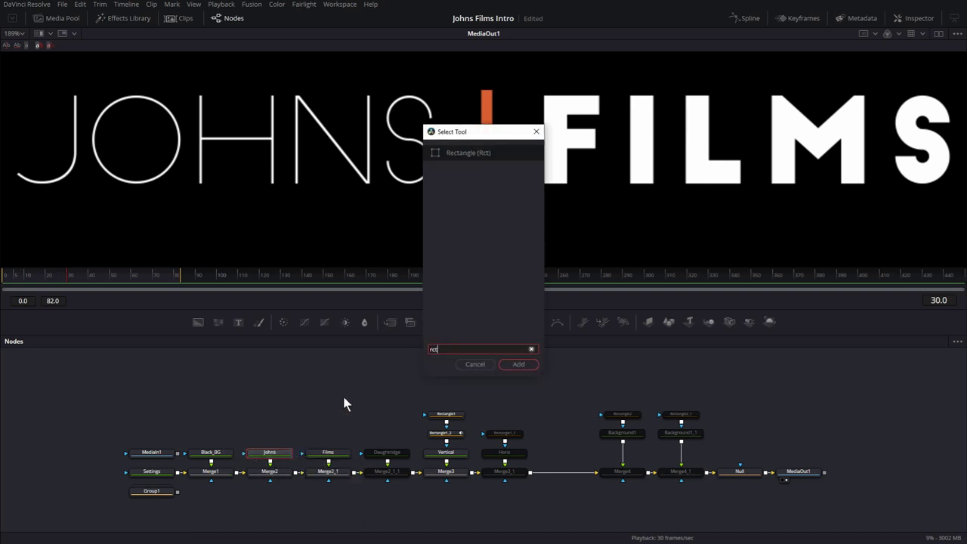
pyautogui.press('Return')
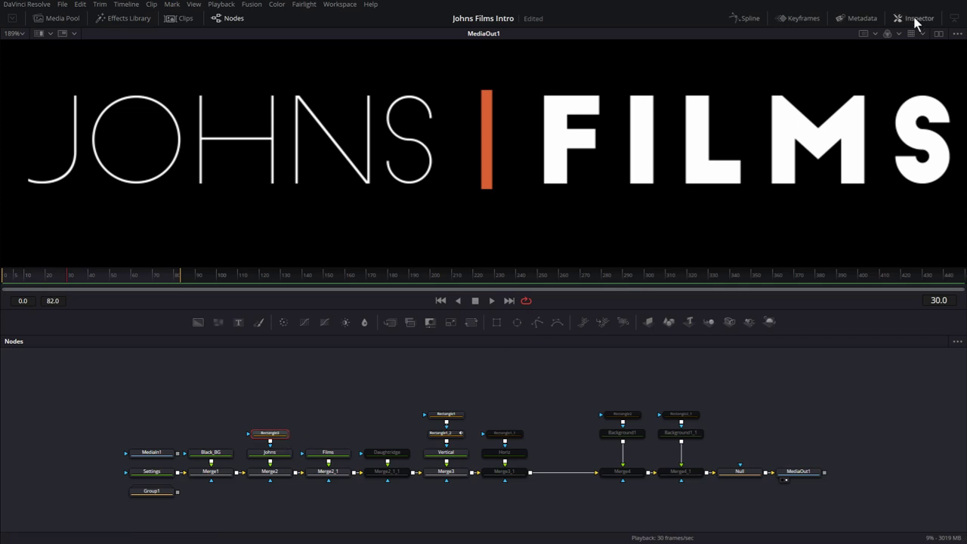
# Step: Show the viewer's onscreen controls with the whole frame in view
pyautogui.click(958, 34)
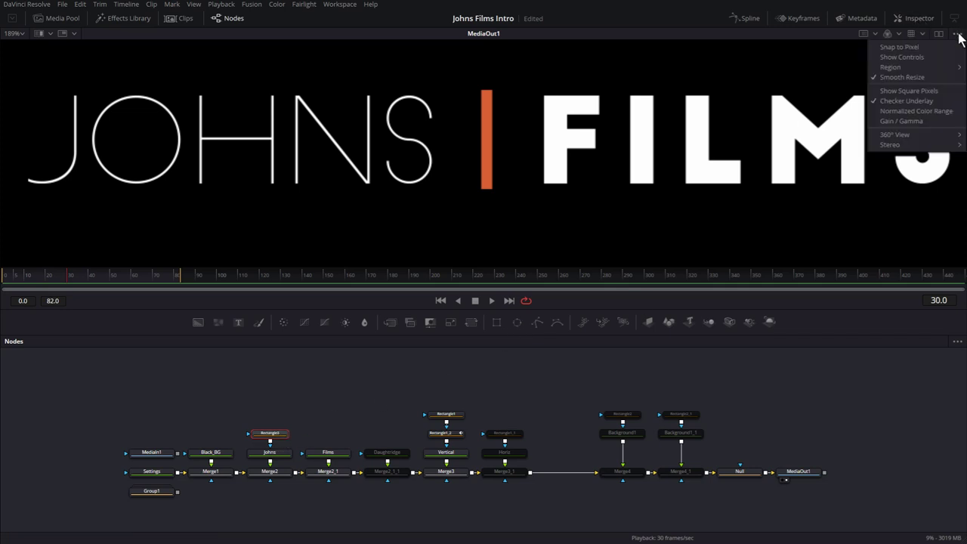
pyautogui.click(919, 56)
pyautogui.hotkey('ctrl', 'f')
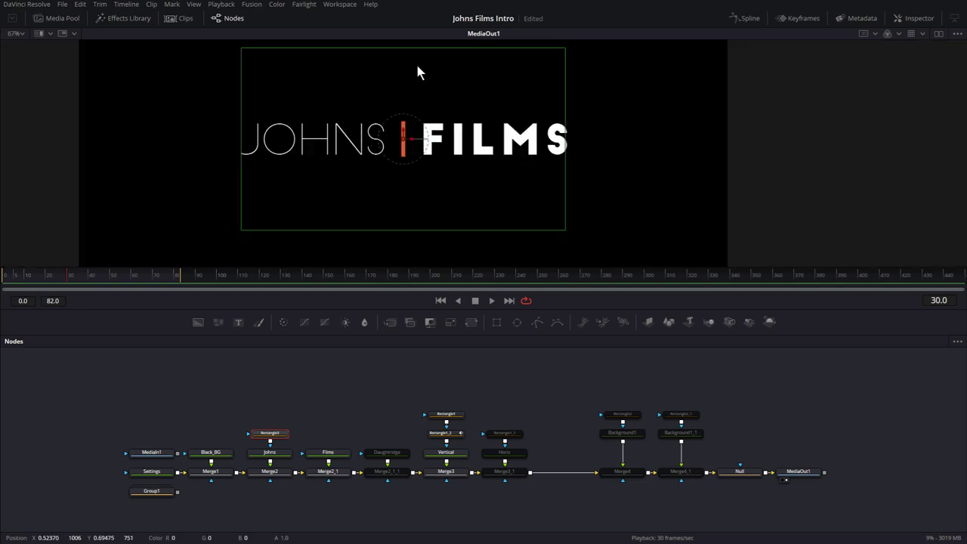
# Step: Shrink the new rectangle mask and move it over the word JOHNS so that it encloses only that text
pyautogui.moveTo(409, 46); pyautogui.dragTo(407, 97)
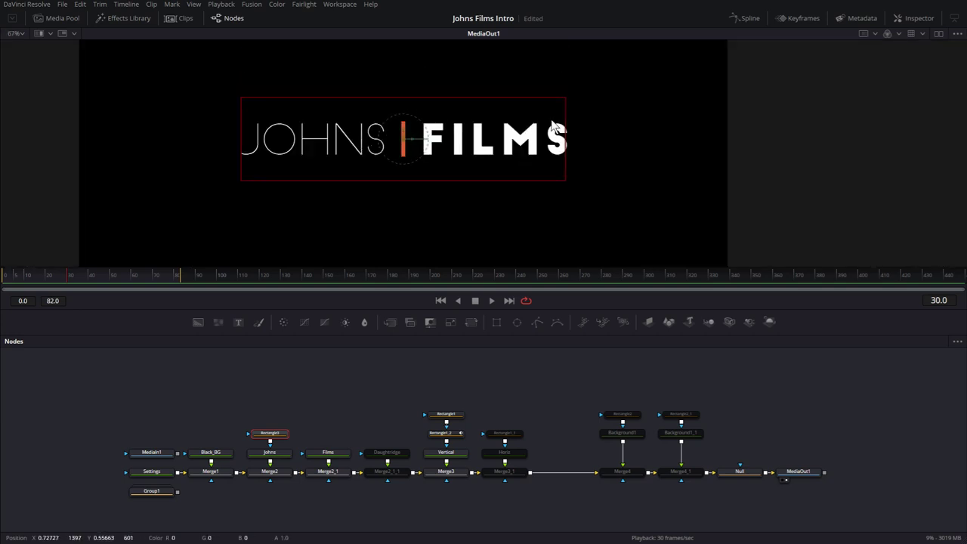
pyautogui.moveTo(566, 130); pyautogui.dragTo(477, 130)
pyautogui.moveTo(398, 142); pyautogui.dragTo(305, 144)
pyautogui.moveTo(384, 148); pyautogui.dragTo(387, 139)
pyautogui.moveTo(321, 143); pyautogui.dragTo(323, 145)
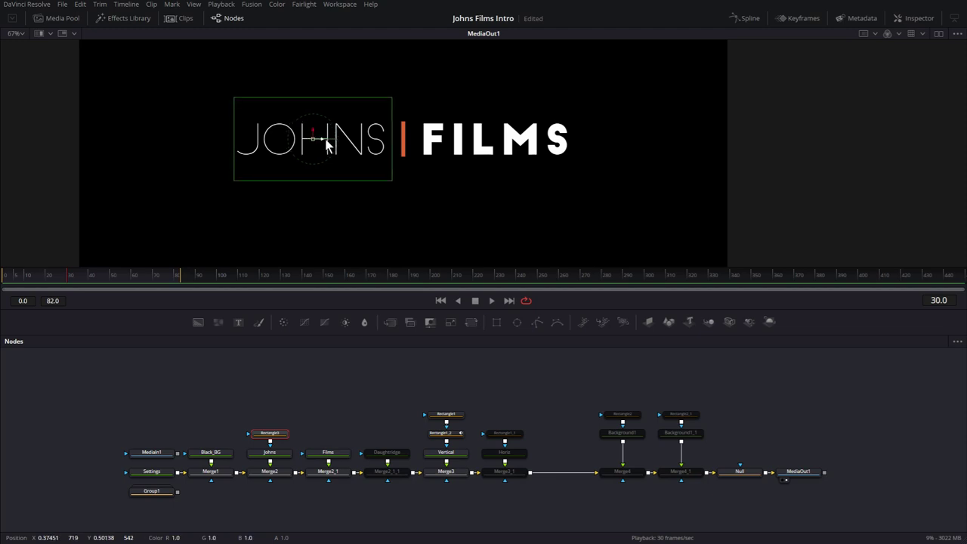
# Step: Fit the JOHNS mask up to the orange bar, about 0.256 wide and 0.146 high, centred at about X 0.369
pyautogui.moveTo(393, 147); pyautogui.dragTo(396, 146)
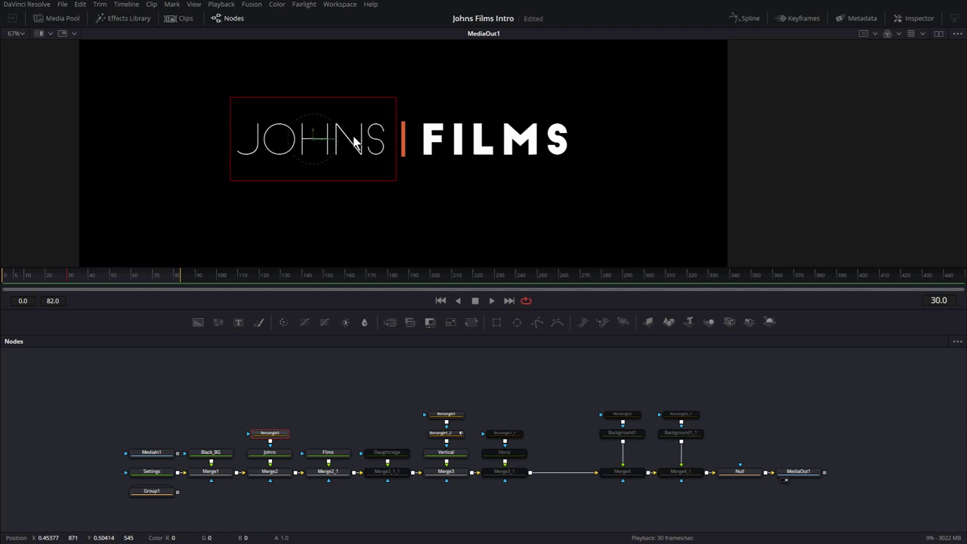
pyautogui.moveTo(324, 138); pyautogui.dragTo(331, 145)
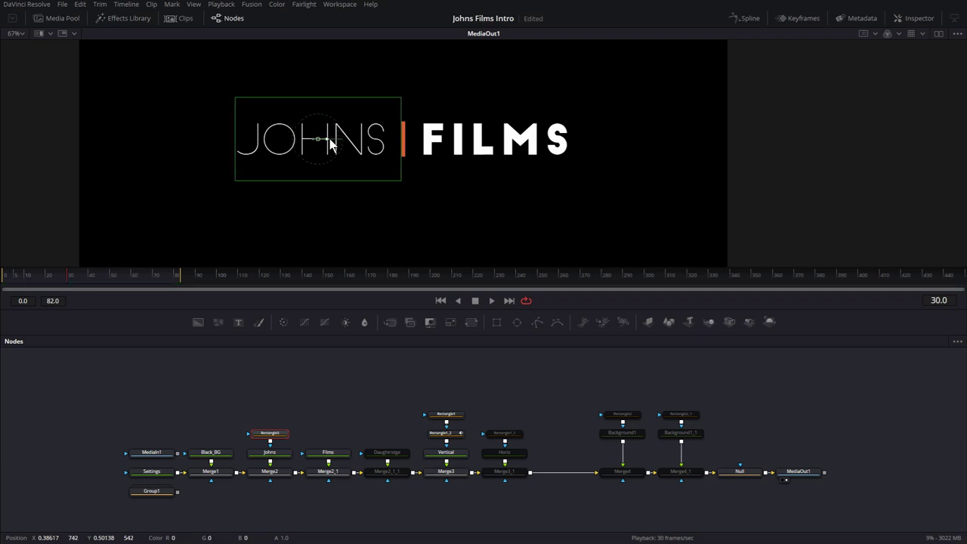
pyautogui.moveTo(331, 145); pyautogui.dragTo(331, 145)
pyautogui.moveTo(321, 95); pyautogui.dragTo(324, 112)
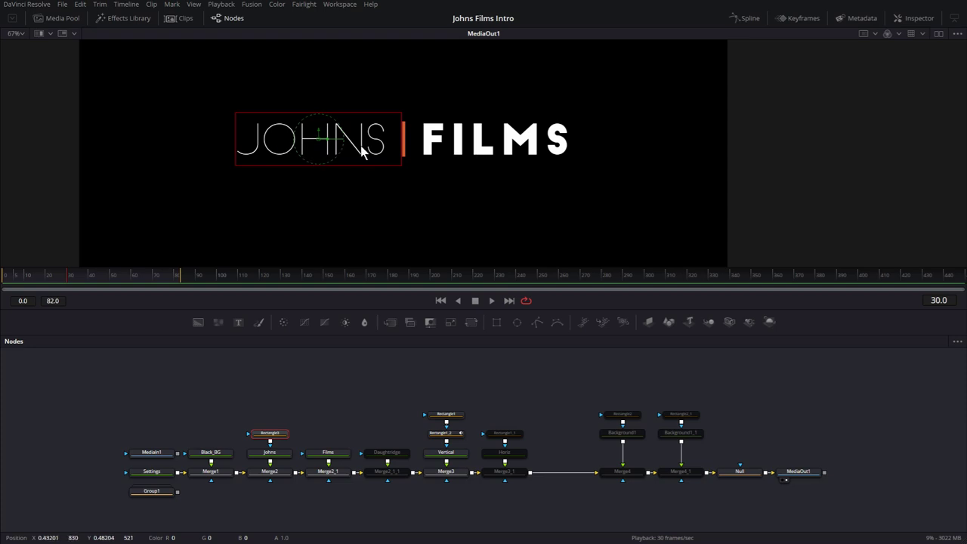
# Step: Test the mask by sliding the Johns text horizontally towards the orange bar, and undo the move
pyautogui.click(270, 453)
pyautogui.moveTo(317, 148); pyautogui.dragTo(359, 149)
pyautogui.hotkey('ctrl', 'z')
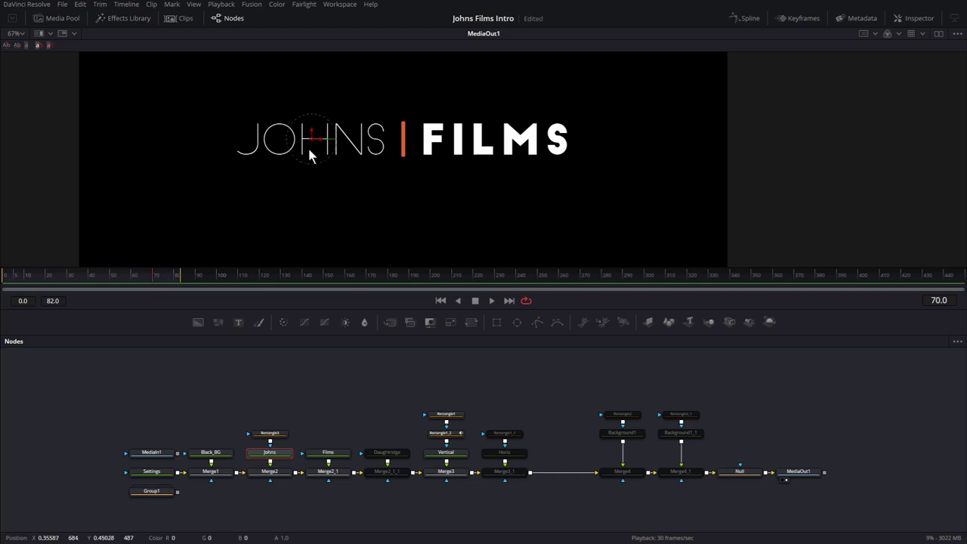
# Step: Keyframe the Johns node's layout Center at its resting position on frame 70
pyautogui.click(929, 22)
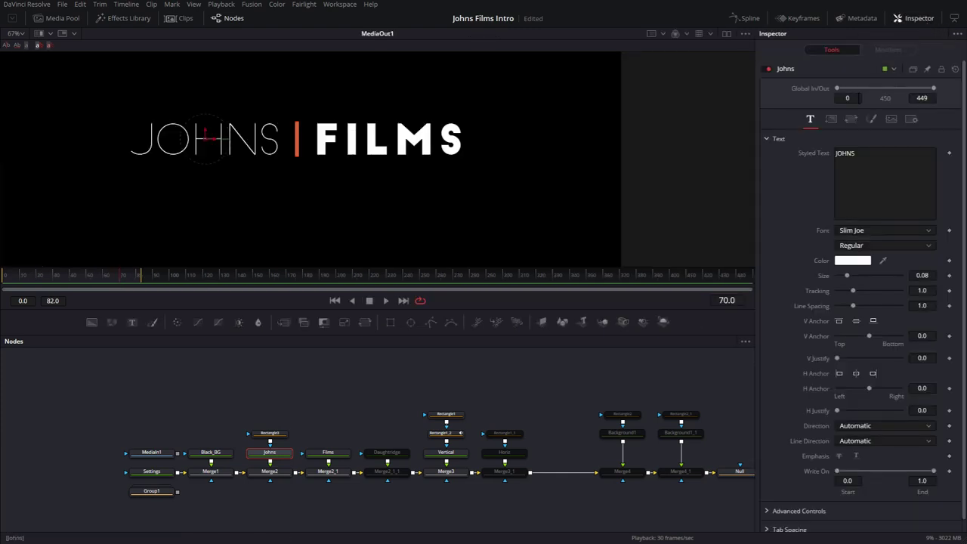
pyautogui.click(832, 120)
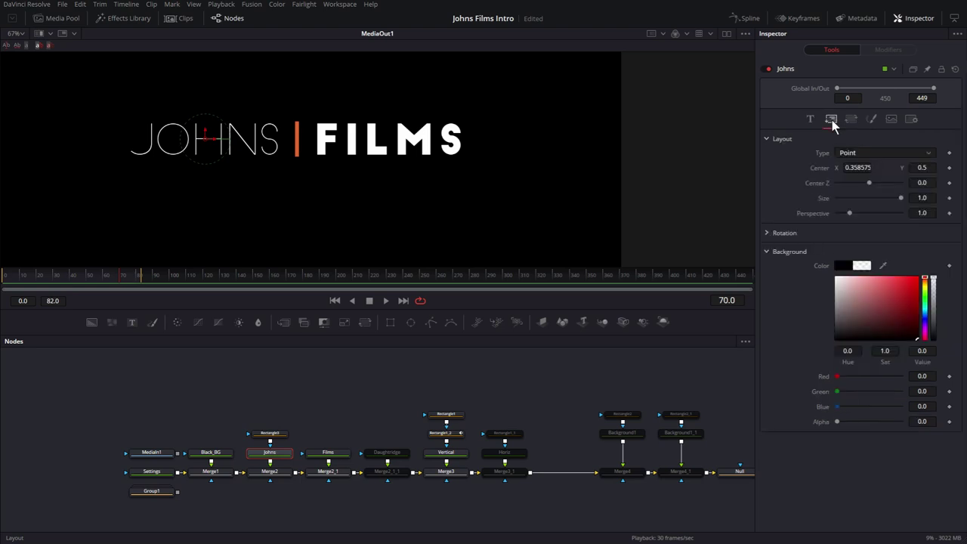
pyautogui.click(950, 169)
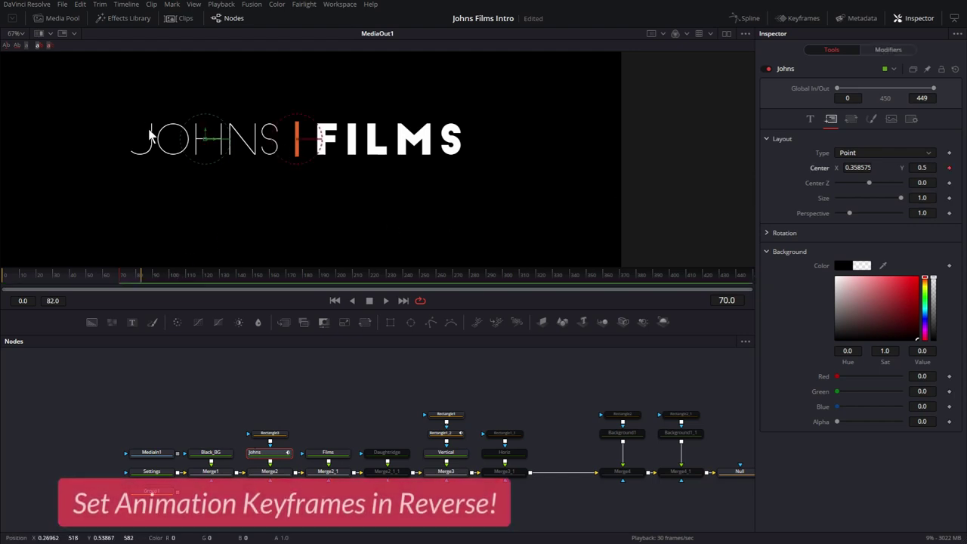
# Step: At frame 30, keyframe the Johns node's Center and move the text past the orange bar to X 0.616539
pyautogui.click(113, 276)
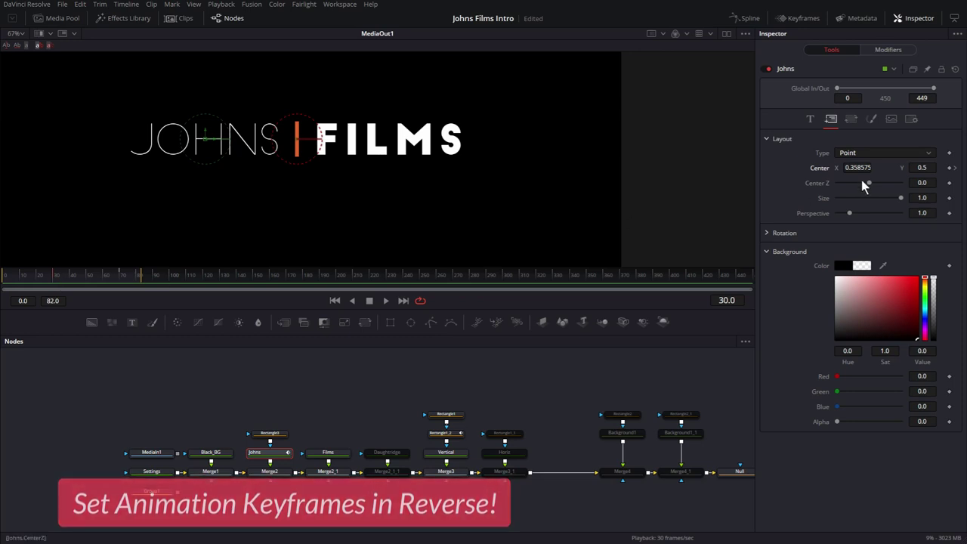
pyautogui.click(949, 168)
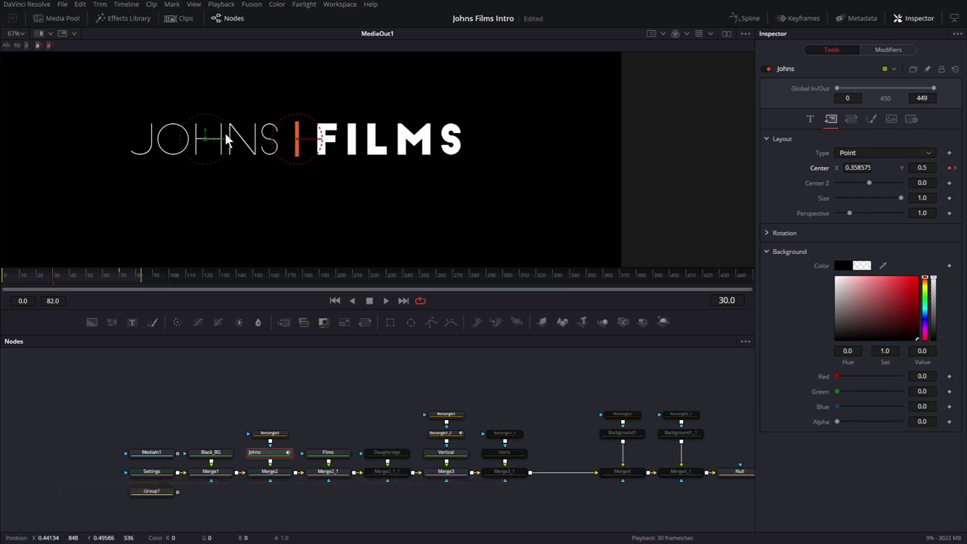
pyautogui.moveTo(215, 143); pyautogui.dragTo(378, 151)
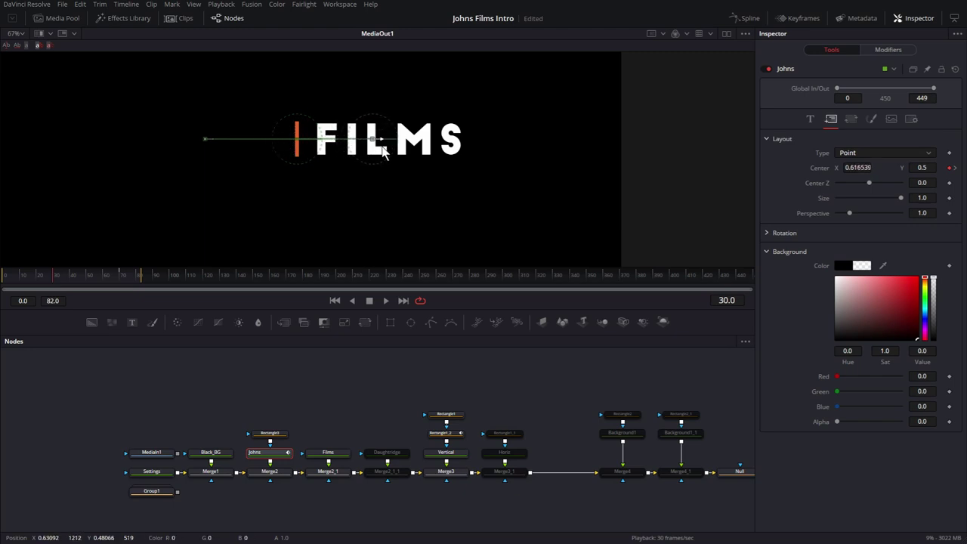
pyautogui.click(417, 360)
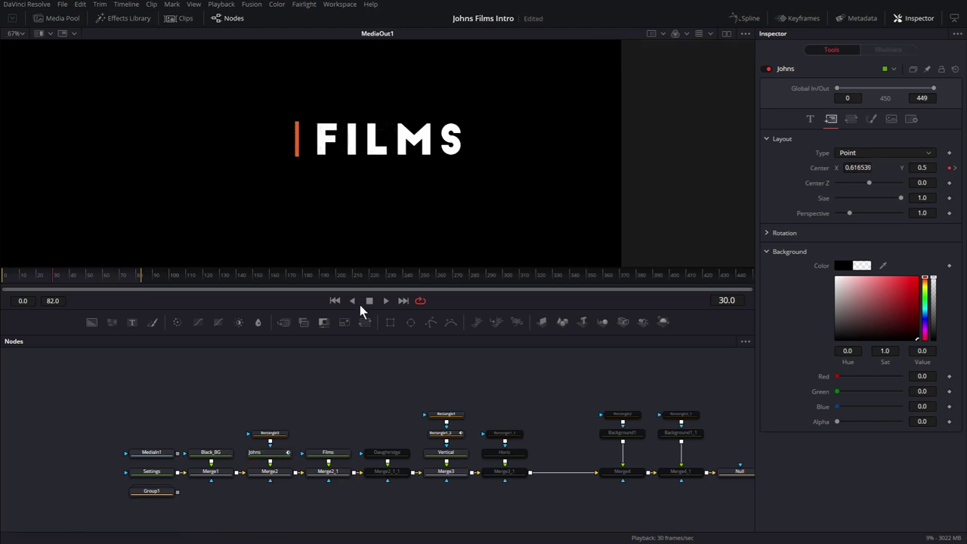
# Step: Play the JOHNS text reveal from frame 0 and stop playback after reviewing it
pyautogui.click(335, 300)
pyautogui.click(385, 301)
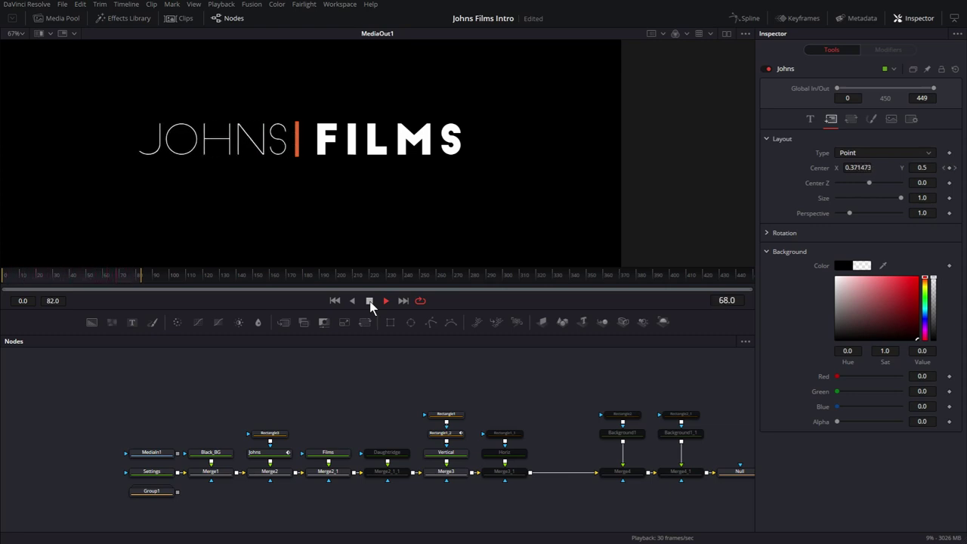
pyautogui.click(370, 301)
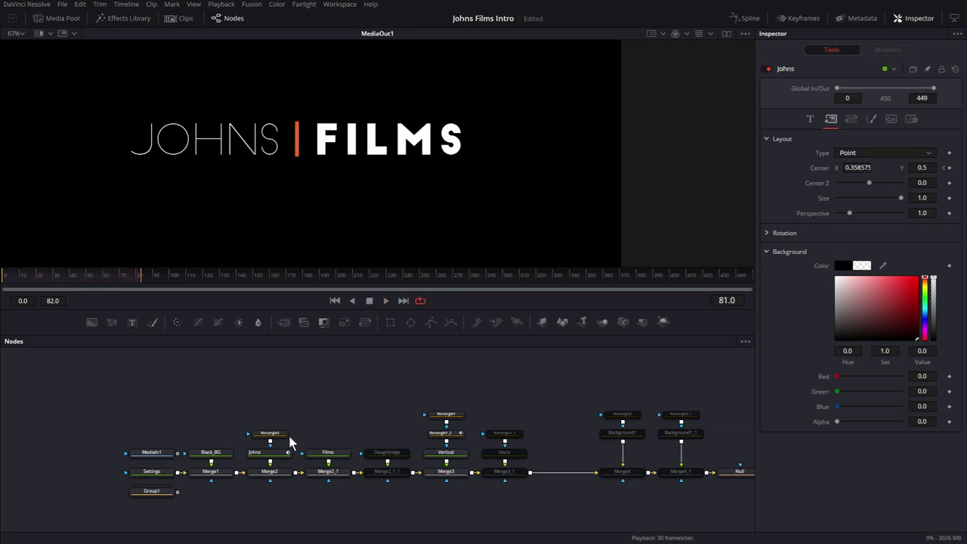
# Step: In the Spline editor, ease out the frame 70 keyframe of Johns' Displacement curve by extending its handle back to about frame 30
pyautogui.click(279, 458)
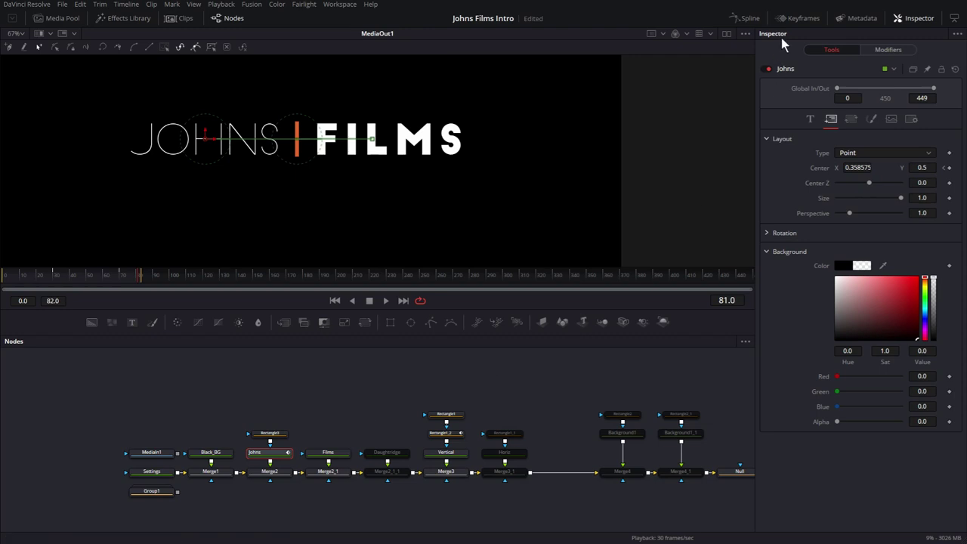
pyautogui.click(746, 18)
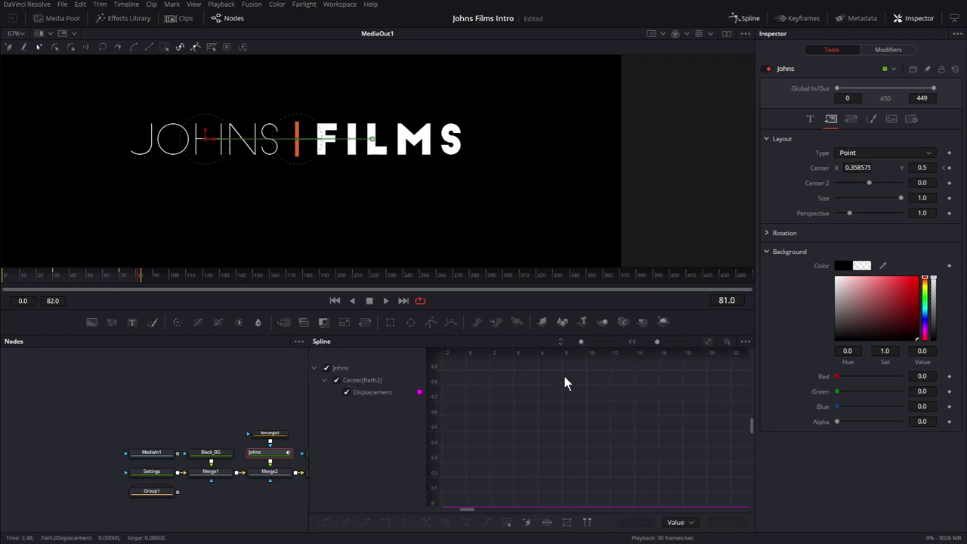
pyautogui.click(707, 341)
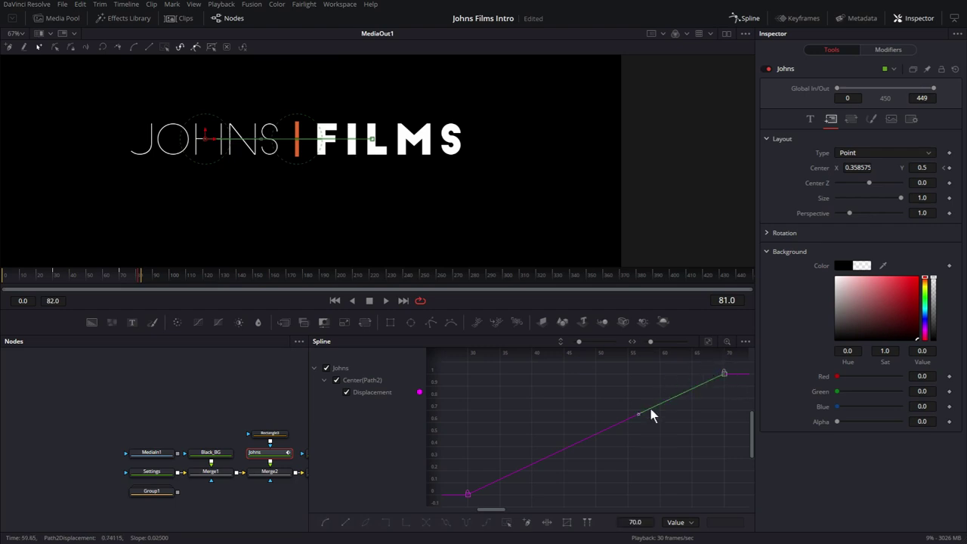
pyautogui.moveTo(637, 415); pyautogui.dragTo(464, 380)
pyautogui.click(740, 20)
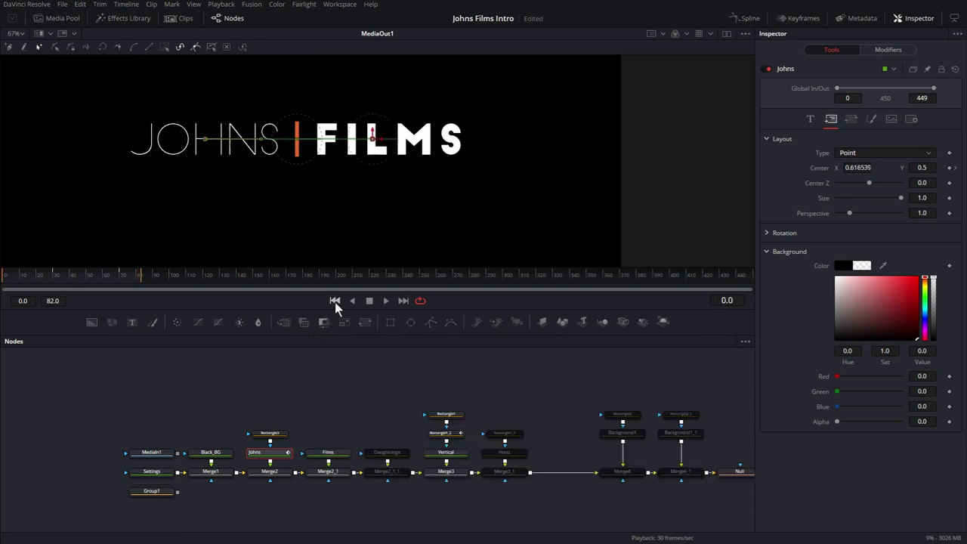
# Step: Play the eased JOHNS reveal from frame 0, and select its Rectangle3 mask node
pyautogui.click(335, 301)
pyautogui.click(386, 301)
pyautogui.click(340, 458)
pyautogui.click(359, 408)
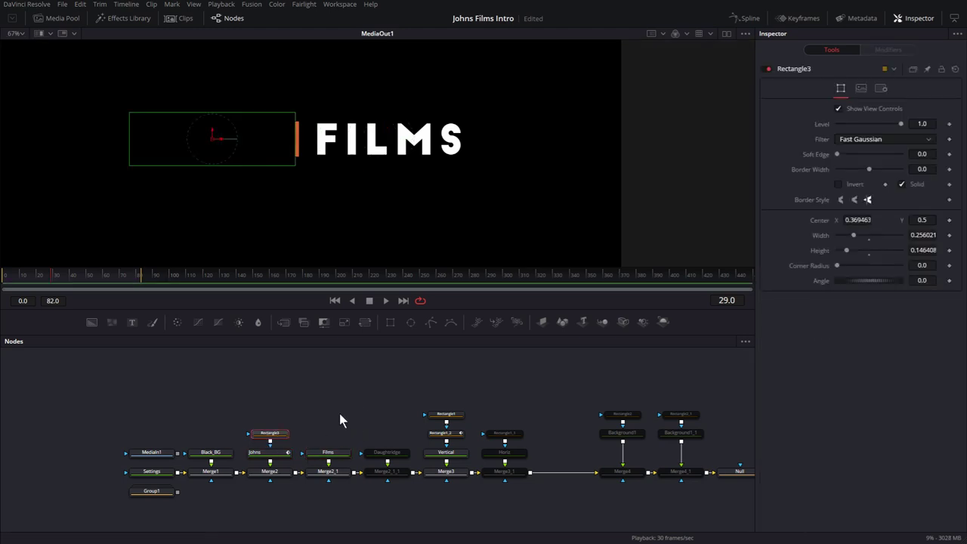
# Step: Paste a copy of the Rectangle3 mask, connect it to the Films node, and move it over the FILMS text at Center X 0.629759
pyautogui.click(340, 412)
pyautogui.hotkey('ctrl', 'v')
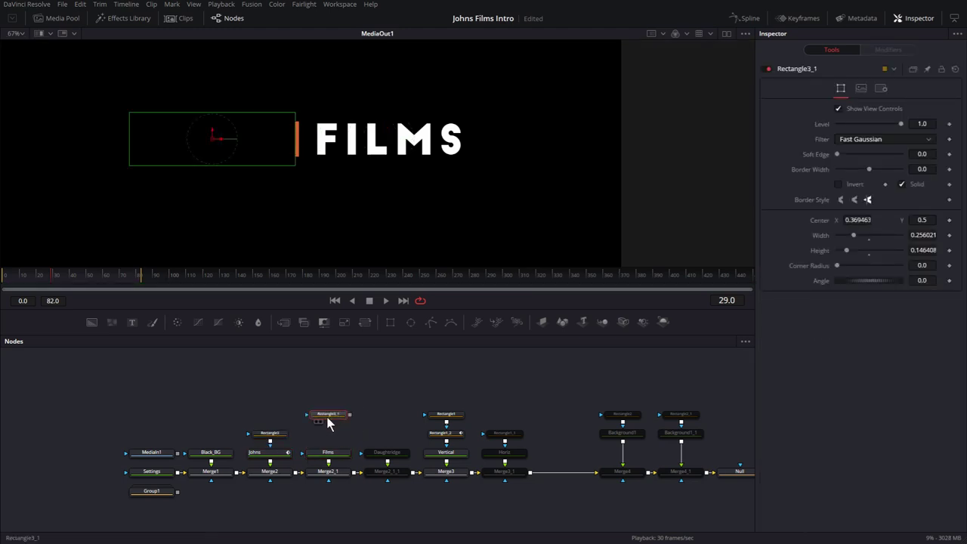
pyautogui.moveTo(349, 434); pyautogui.dragTo(333, 452)
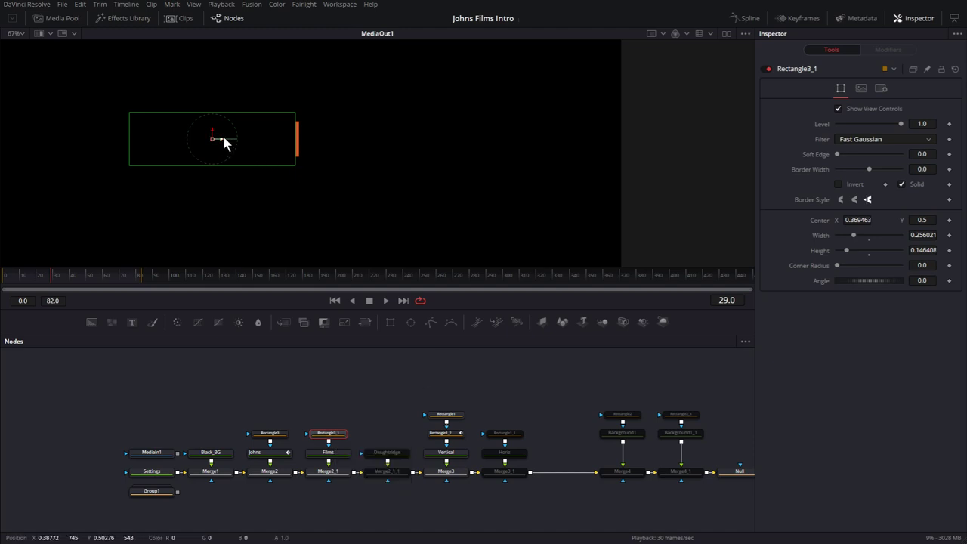
pyautogui.moveTo(223, 139); pyautogui.dragTo(392, 149)
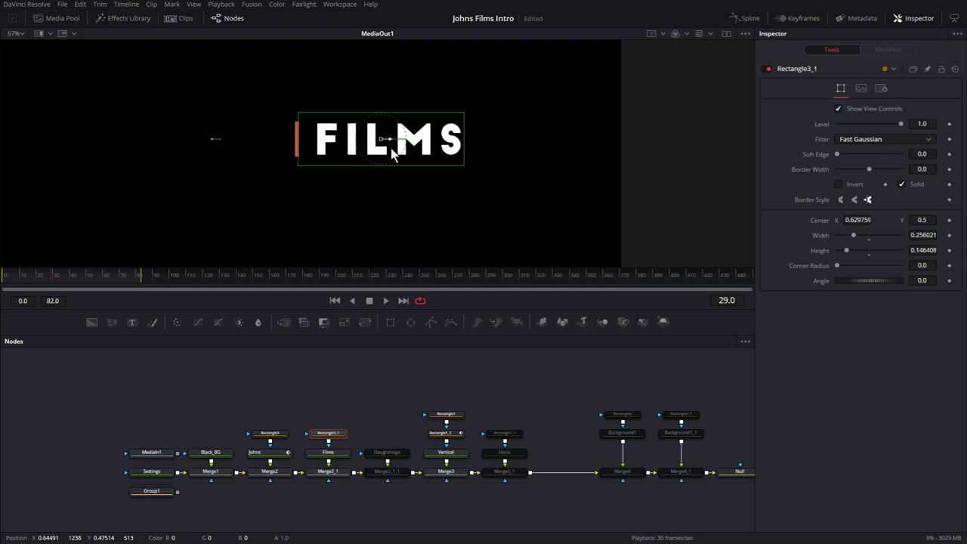
# Step: Keyframe the Films node's layout Center at frame 70
pyautogui.click(336, 454)
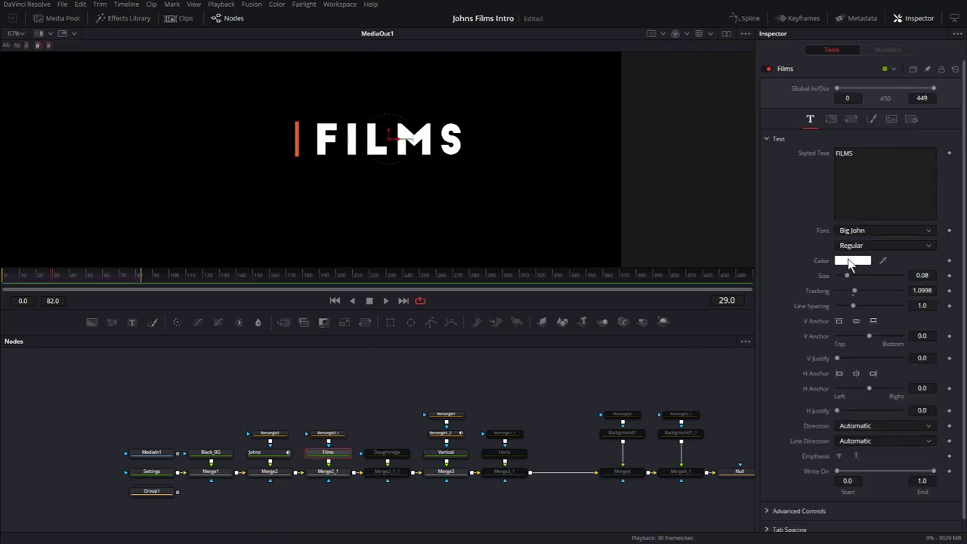
pyautogui.click(831, 120)
pyautogui.moveTo(57, 278); pyautogui.dragTo(120, 276)
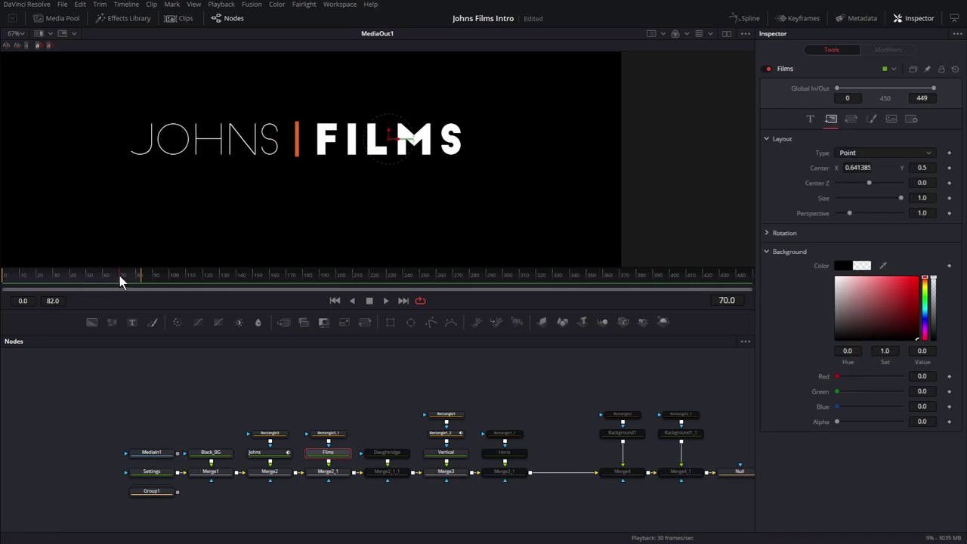
pyautogui.click(949, 167)
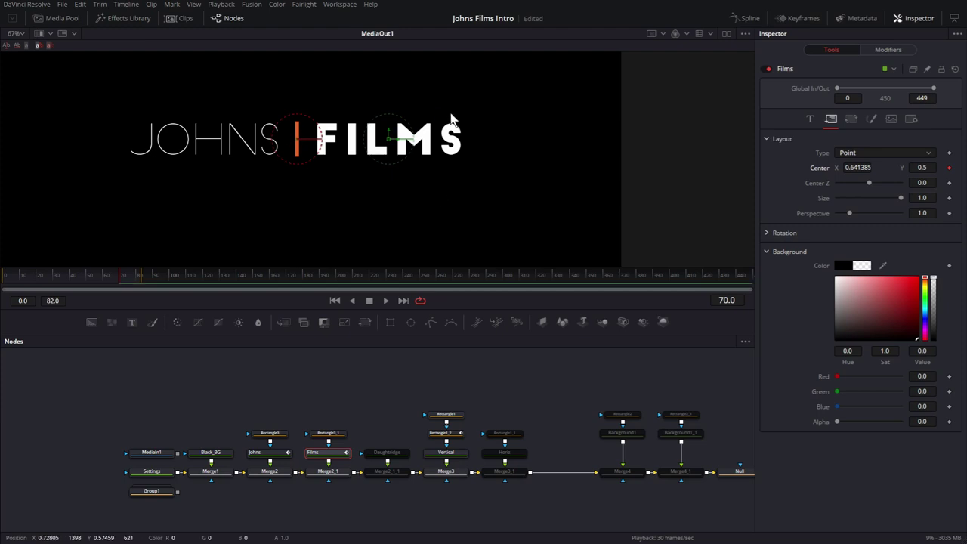
# Step: At frame 30, keyframe the Films node's Center and move the text behind the orange bar to X 0.389637
pyautogui.moveTo(113, 276); pyautogui.dragTo(53, 278)
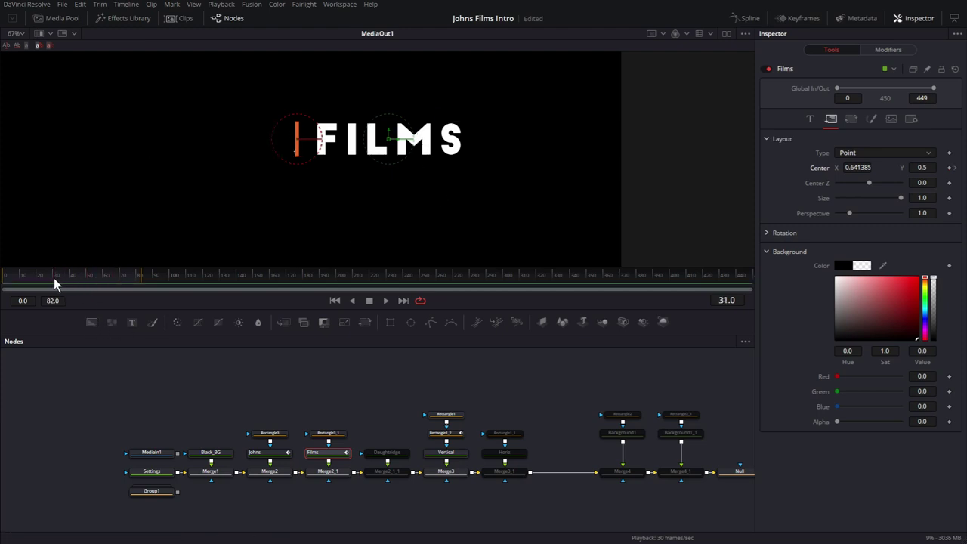
pyautogui.click(949, 169)
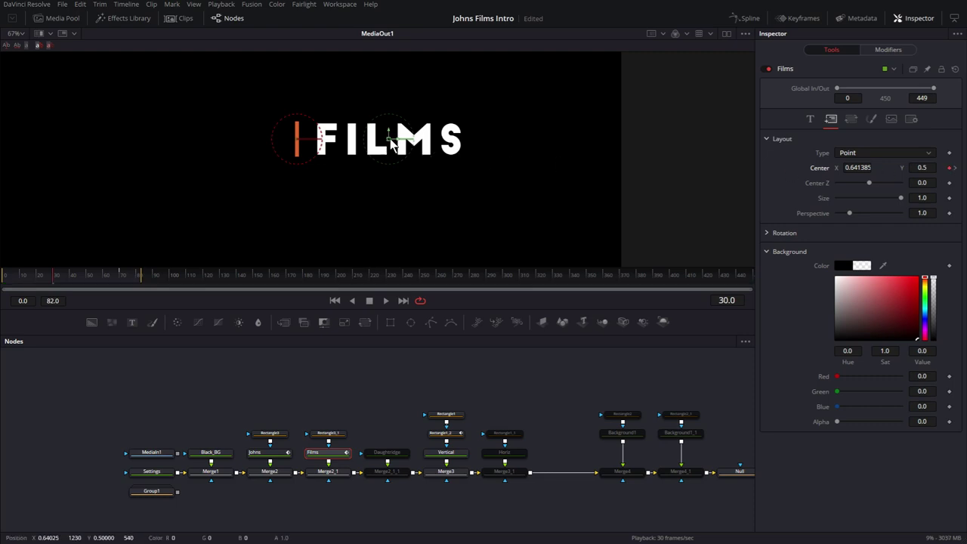
pyautogui.moveTo(401, 145); pyautogui.dragTo(234, 143)
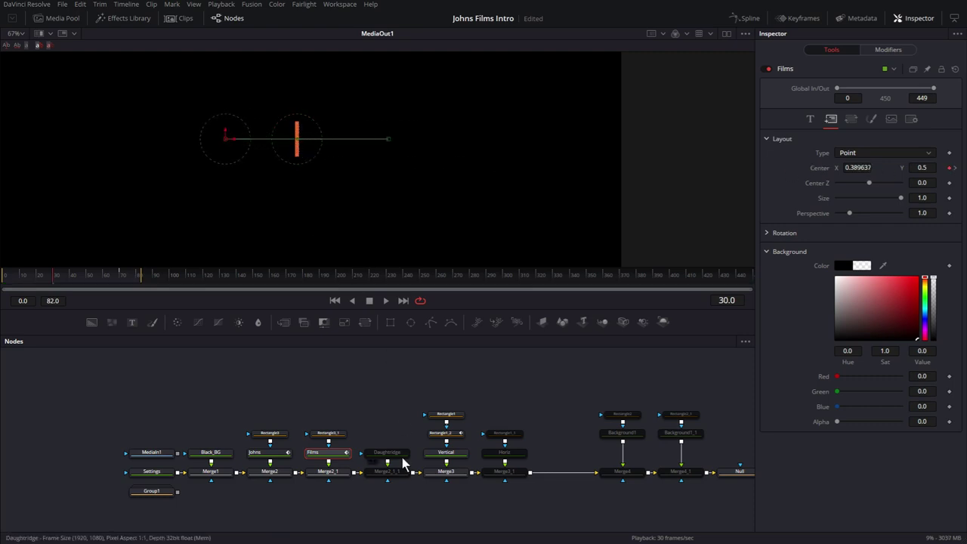
# Step: In the Spline editor, ease the frame 70 keyframe of Films' Displacement curve by extending its handle back to about frame 30
pyautogui.click(749, 18)
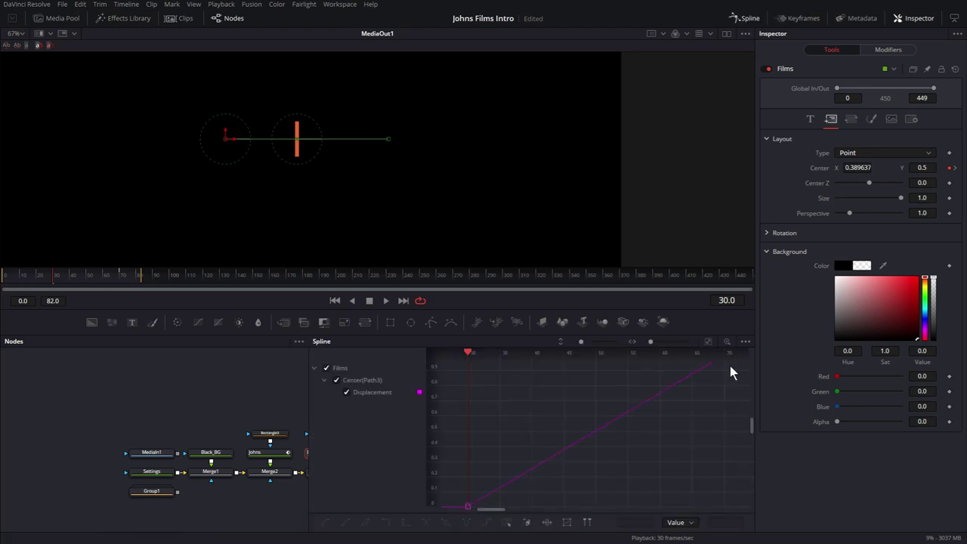
pyautogui.hotkey('ctrl', 'f')
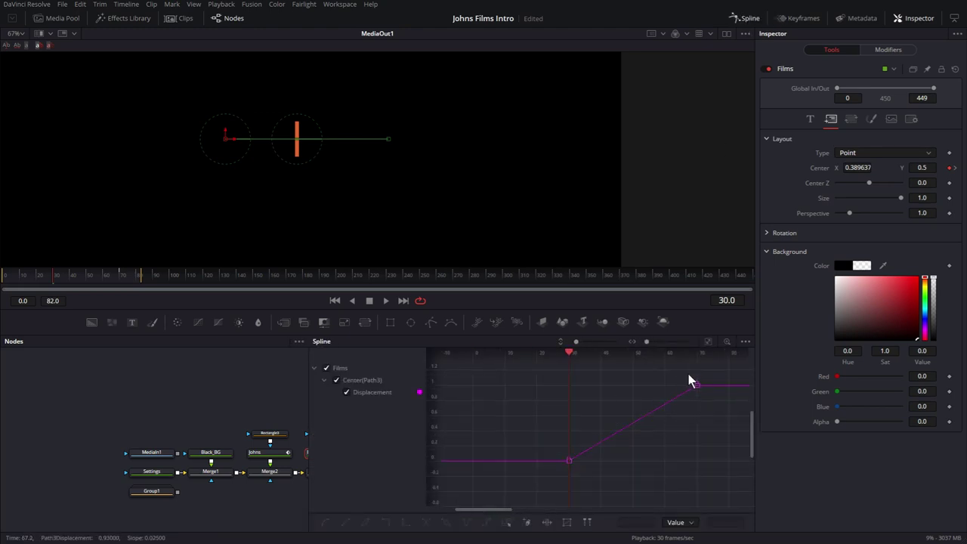
pyautogui.click(654, 413)
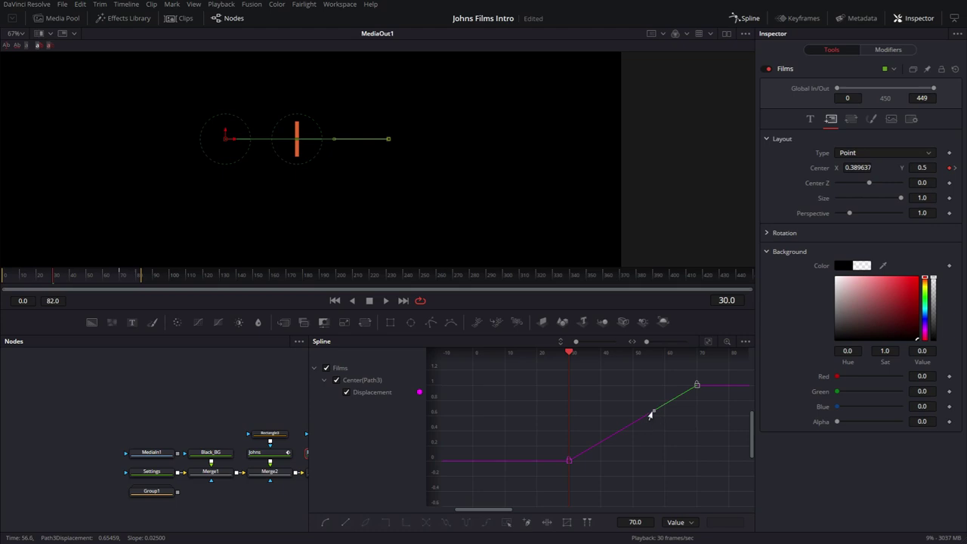
pyautogui.moveTo(650, 414); pyautogui.dragTo(569, 389)
pyautogui.click(749, 19)
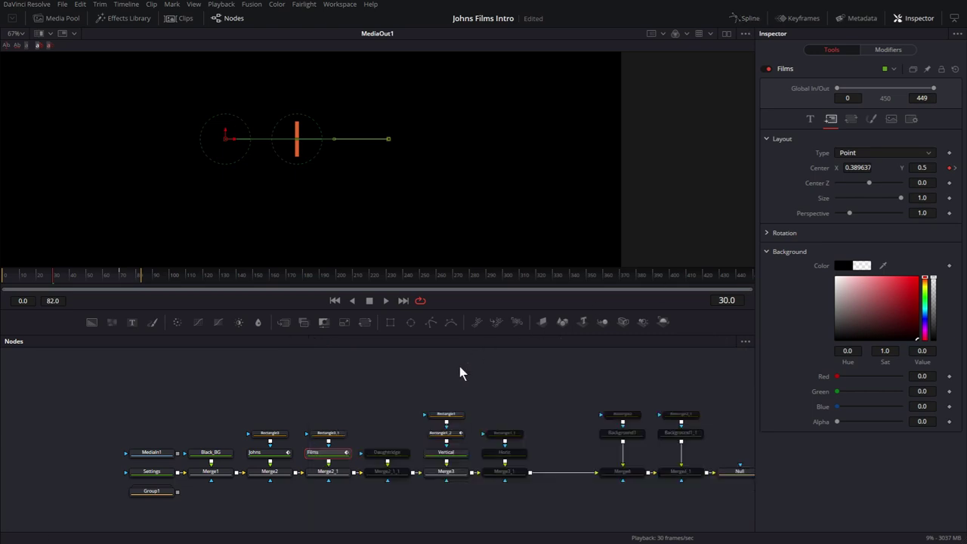
# Step: Play the JOHNS and FILMS text reveal from frame 0
pyautogui.click(385, 356)
pyautogui.click(335, 301)
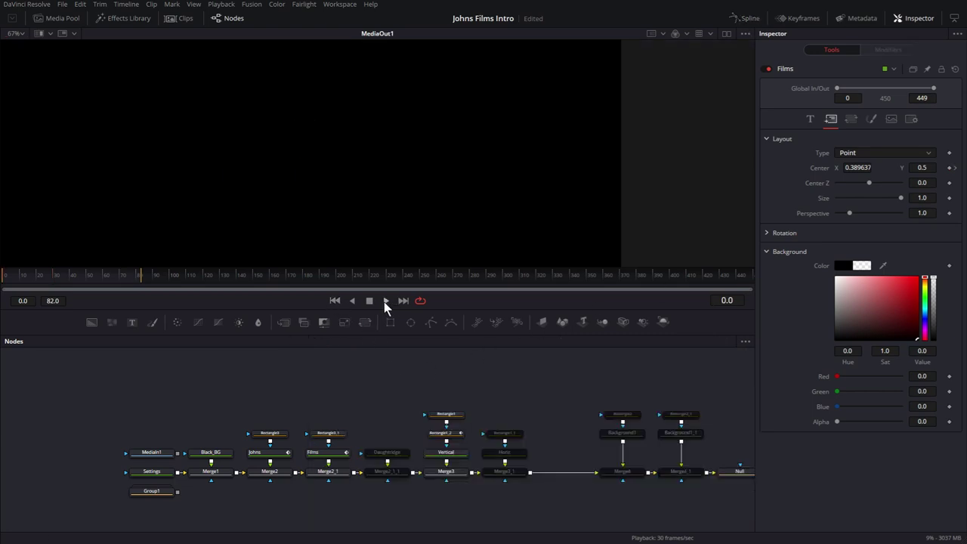
pyautogui.click(386, 301)
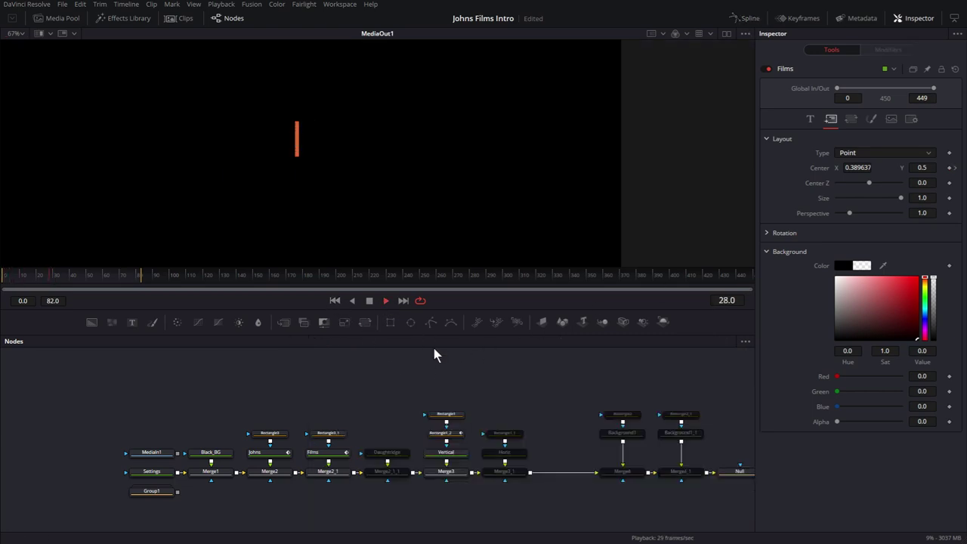
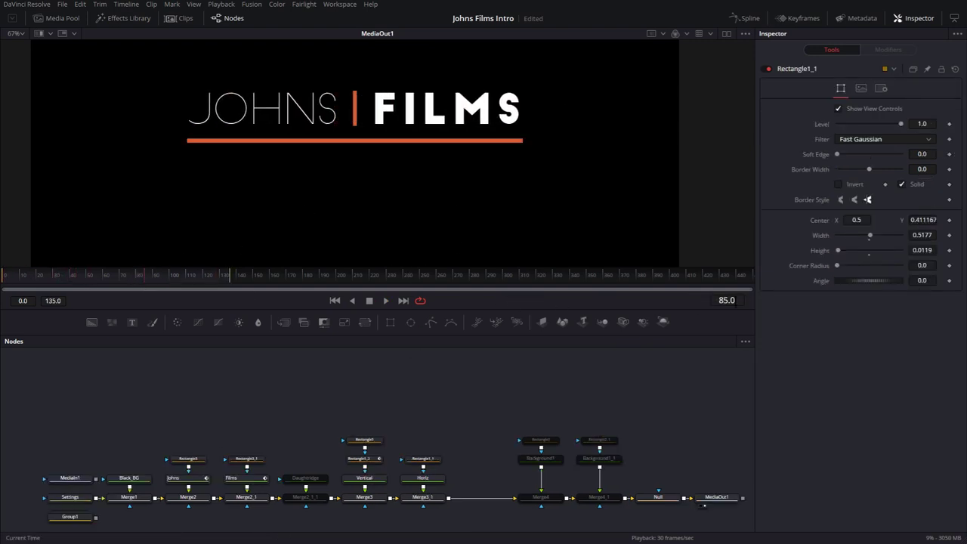
# Step: Keyframe the Width of the Rectangle1_1 underline mask at frame 85, and set a Width keyframe of 0.0 at frame 55
pyautogui.click(950, 235)
pyautogui.moveTo(146, 279); pyautogui.dragTo(97, 281)
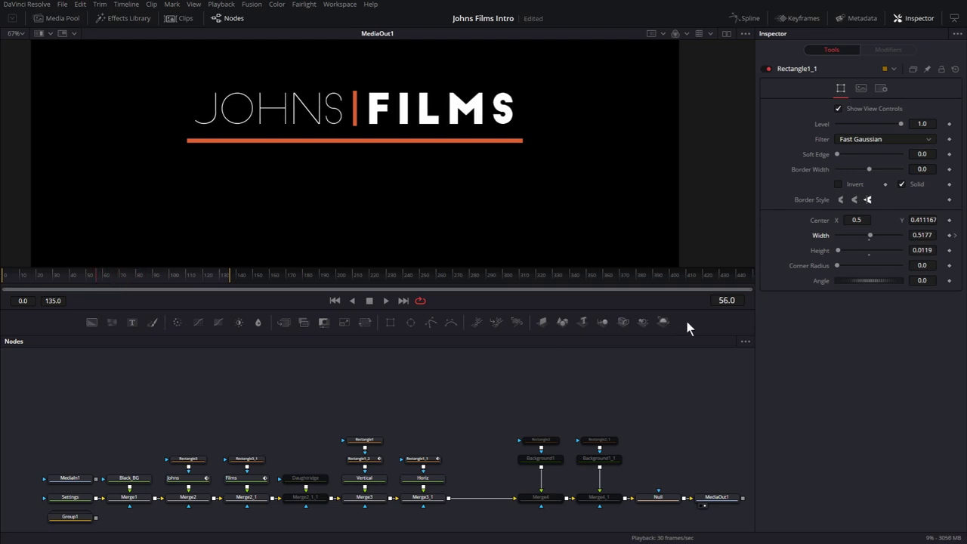
pyautogui.click(727, 300)
pyautogui.write('55')
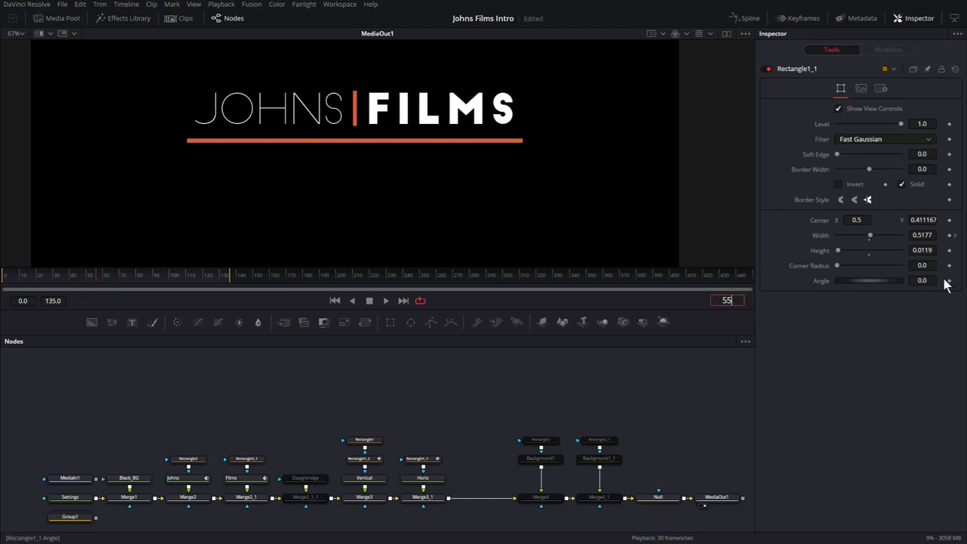
pyautogui.press('Return')
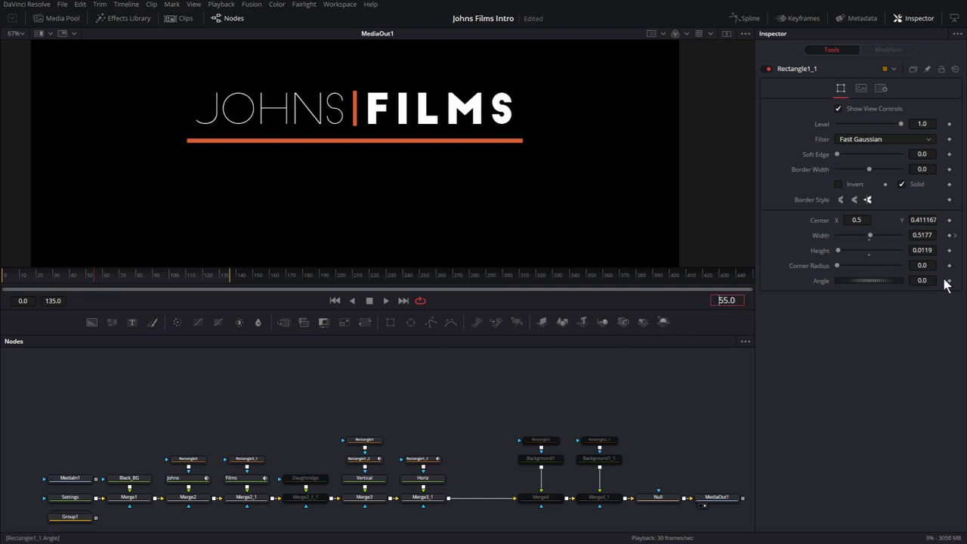
pyautogui.click(950, 235)
pyautogui.moveTo(871, 235); pyautogui.dragTo(833, 238)
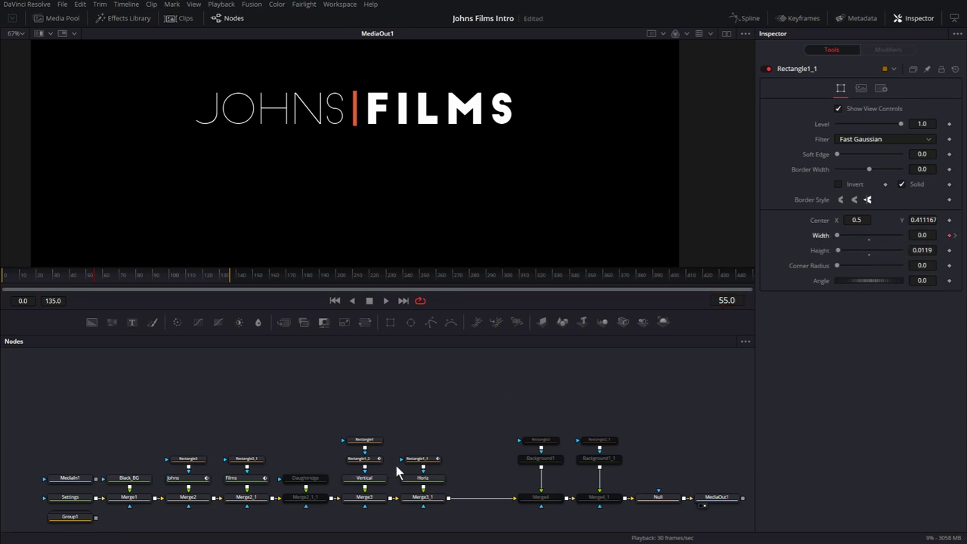
# Step: In the Spline editor, ease the frame 85 keyframe of Rectangle1_1's Width curve by extending its handle back to about frame 55
pyautogui.moveTo(101, 279); pyautogui.dragTo(126, 281)
pyautogui.click(423, 459)
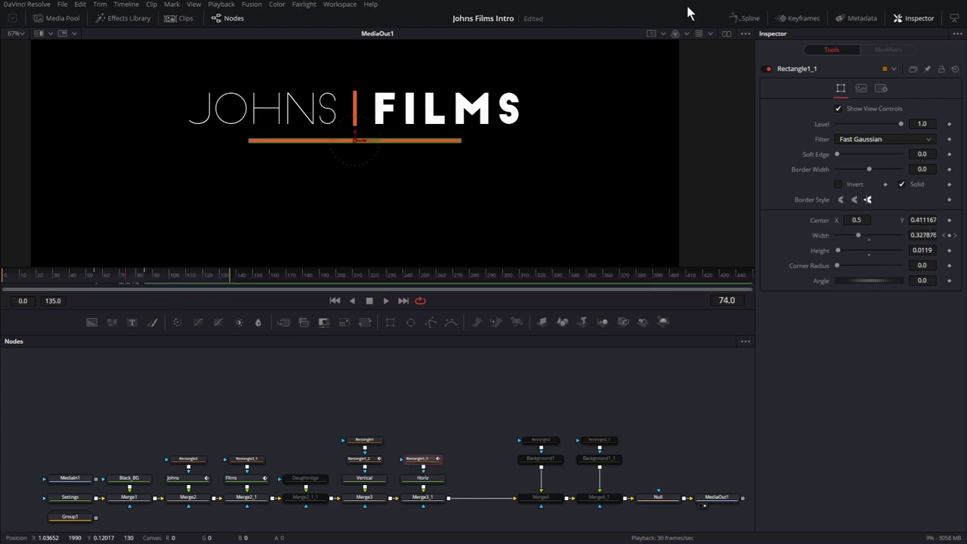
pyautogui.click(745, 19)
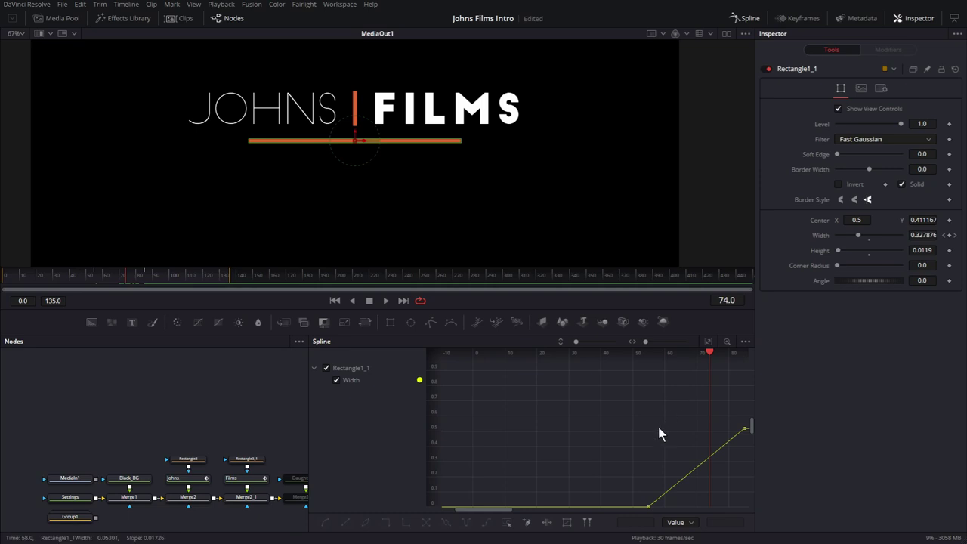
pyautogui.moveTo(659, 426); pyautogui.dragTo(548, 415)
pyautogui.moveTo(668, 439); pyautogui.dragTo(667, 437)
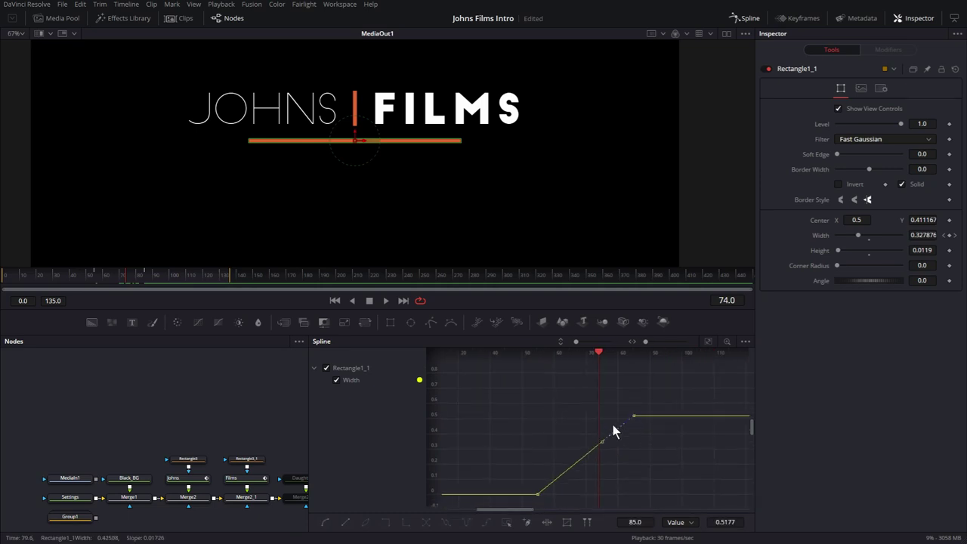
pyautogui.moveTo(599, 447); pyautogui.dragTo(537, 420)
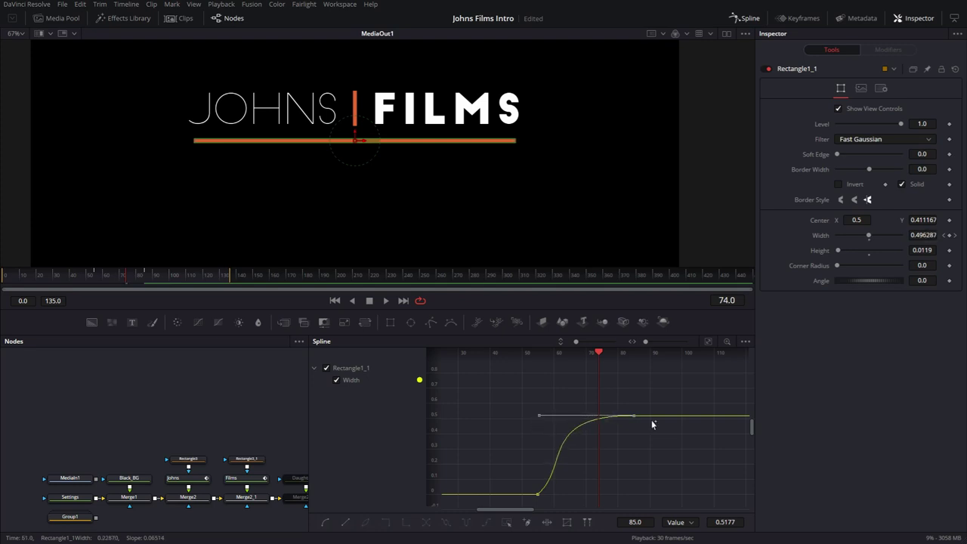
pyautogui.click(741, 18)
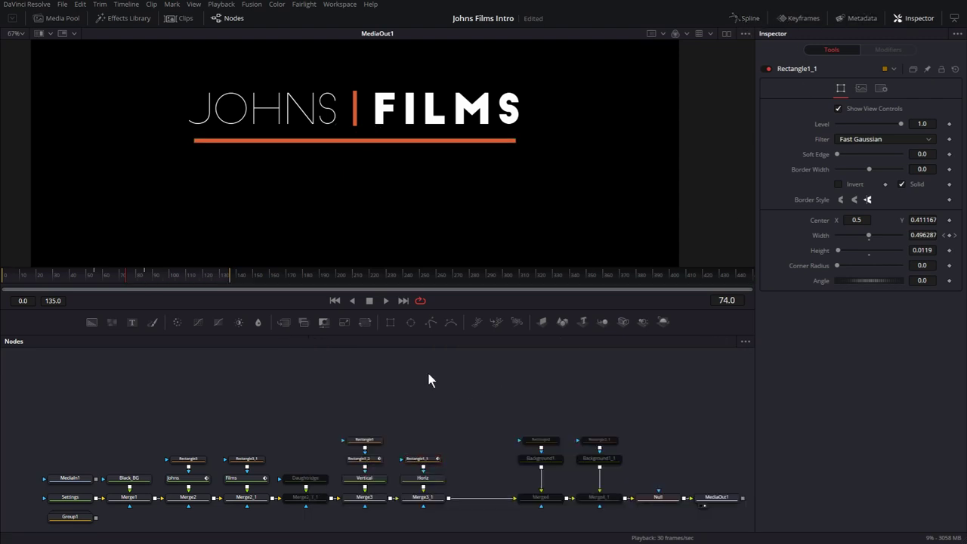
# Step: Play the underline reveal from frame 0, and enable the byline text node together with its Merge2_1_1 node
pyautogui.click(336, 300)
pyautogui.click(384, 301)
pyautogui.moveTo(306, 454); pyautogui.dragTo(319, 514)
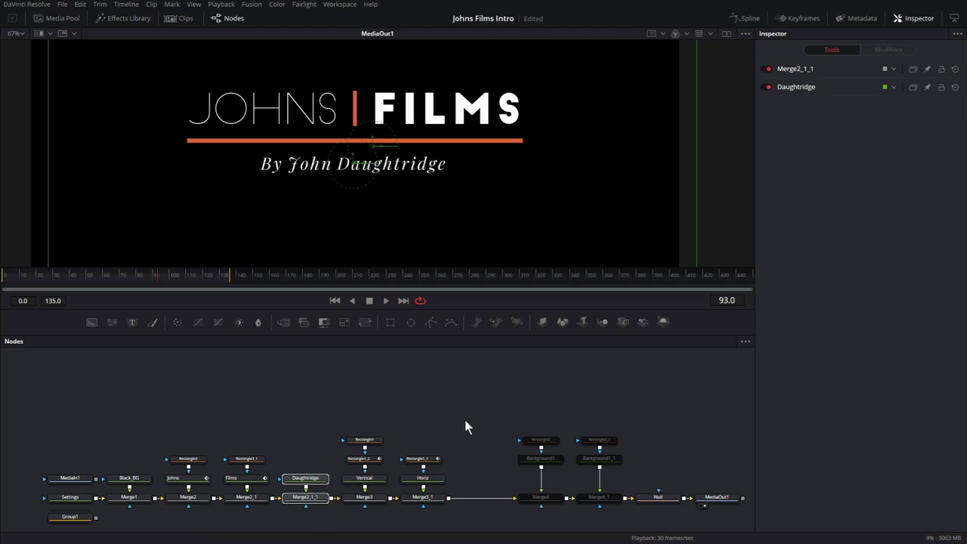
pyautogui.moveTo(464, 425); pyautogui.dragTo(461, 391)
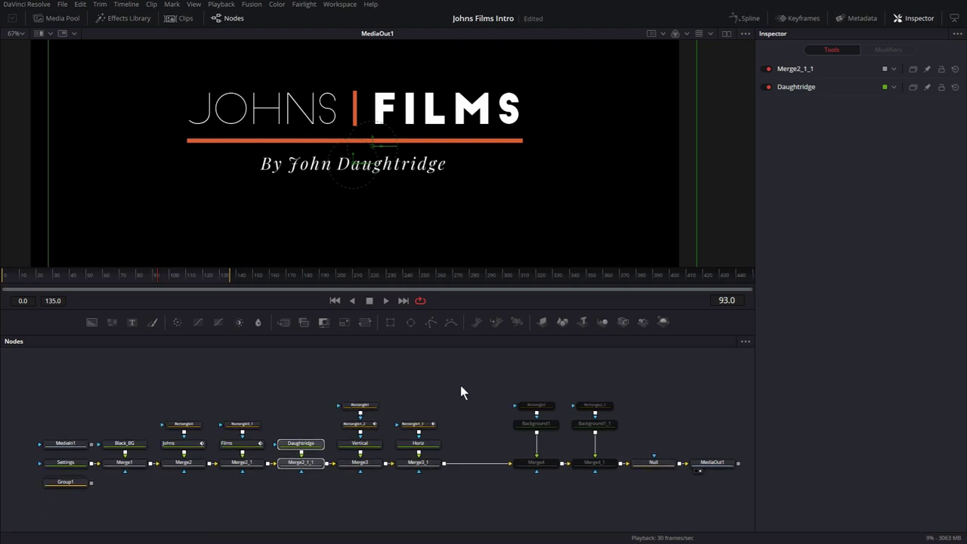
# Step: Keyframe Rectangle1_1's Center at frames 100 and 77, and at frame 100 move the line below the byline to Y 0.286871
pyautogui.click(420, 425)
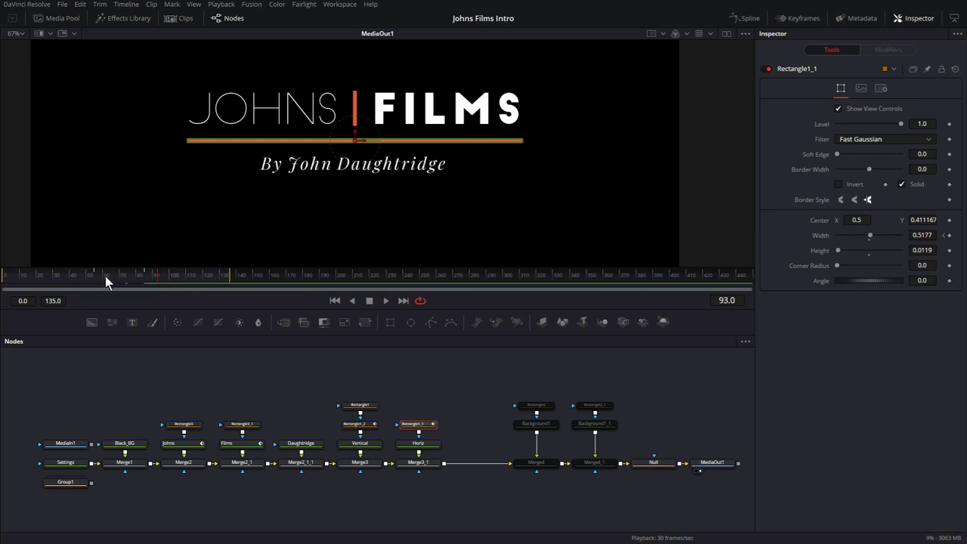
pyautogui.moveTo(105, 276); pyautogui.dragTo(135, 277)
pyautogui.click(949, 220)
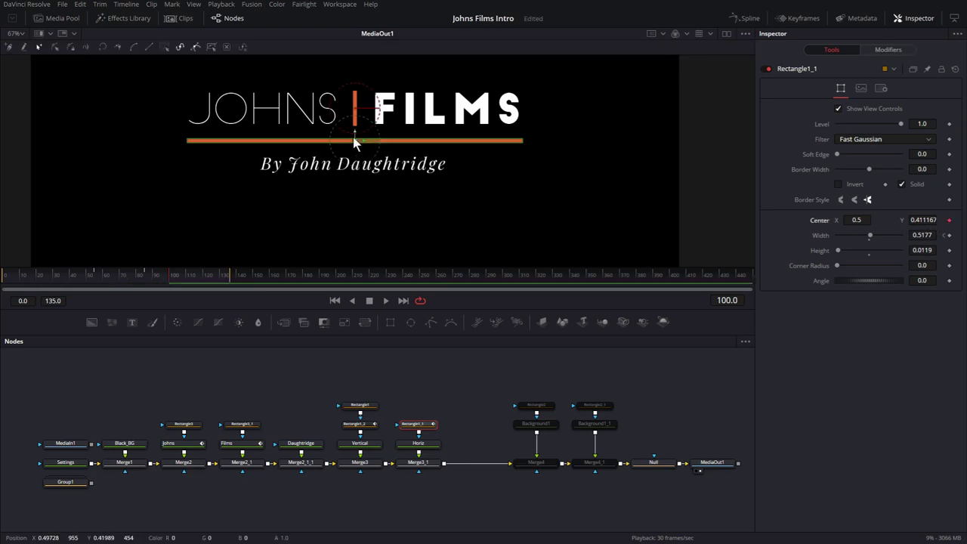
pyautogui.moveTo(168, 281); pyautogui.dragTo(139, 283)
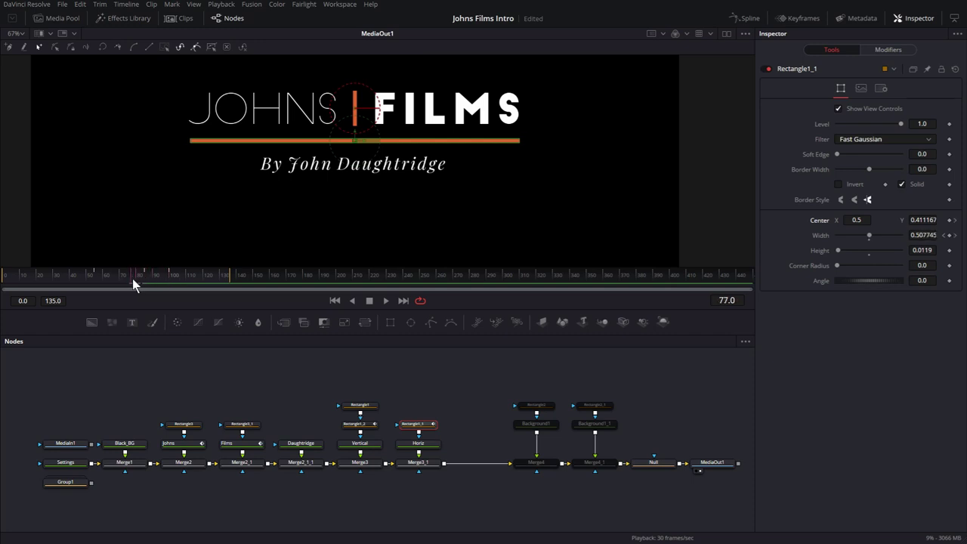
pyautogui.click(951, 220)
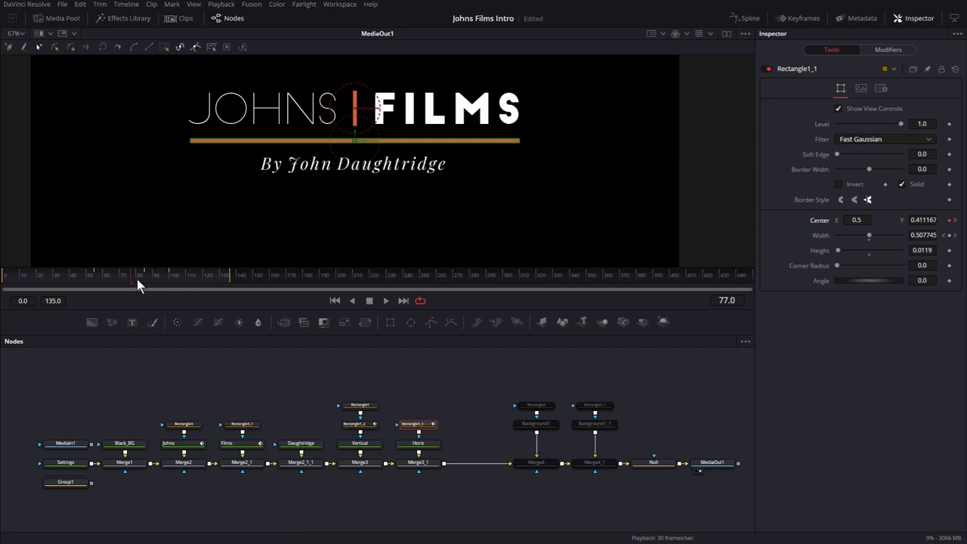
pyautogui.moveTo(136, 279); pyautogui.dragTo(170, 279)
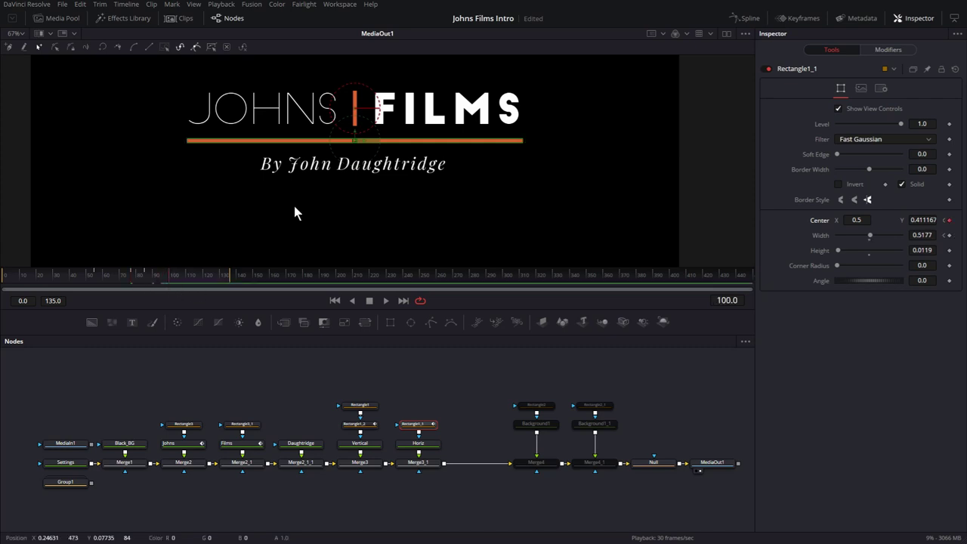
pyautogui.moveTo(356, 132); pyautogui.dragTo(364, 176)
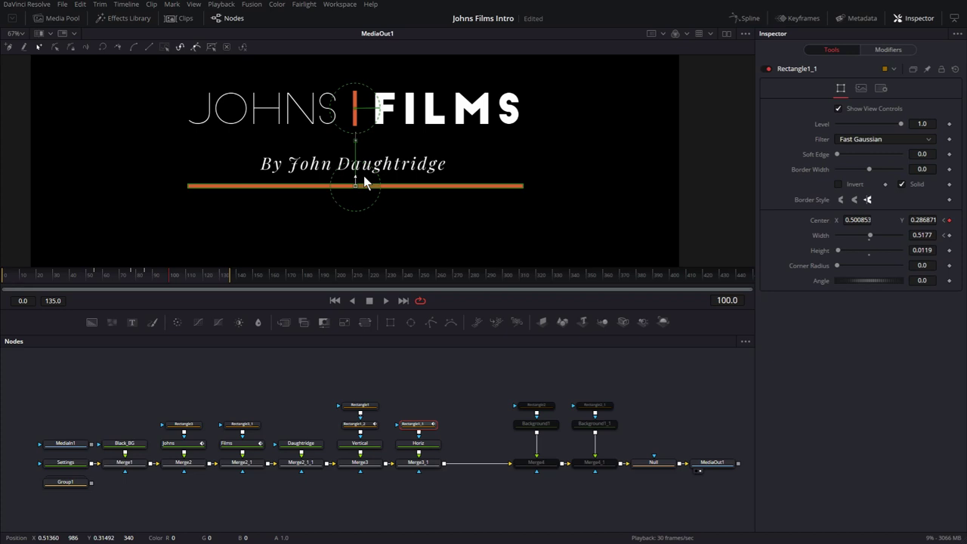
# Step: In the Spline editor, ease the frame 100 keyframe of Rectangle1_1's Center Displacement curve by extending its handle back horizontally
pyautogui.moveTo(177, 276); pyautogui.dragTo(78, 277)
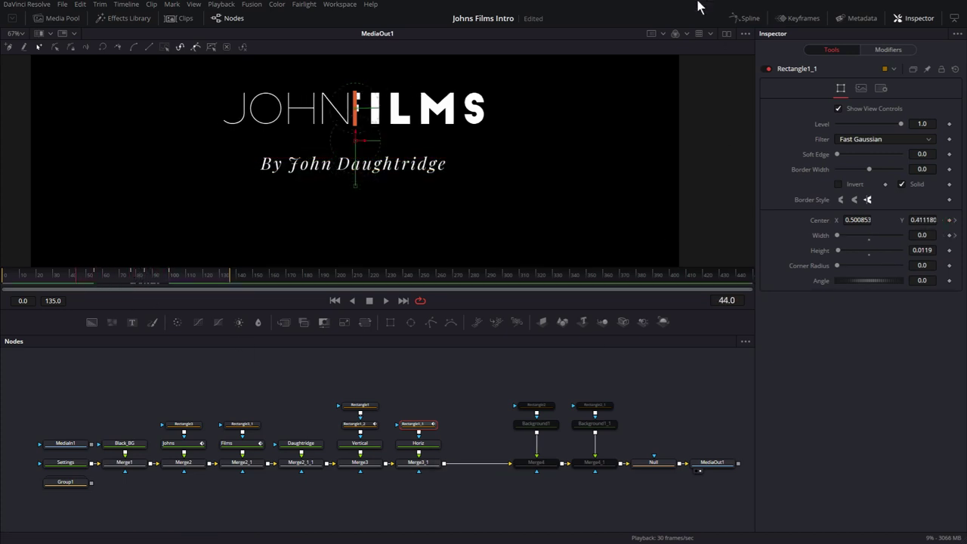
pyautogui.click(744, 20)
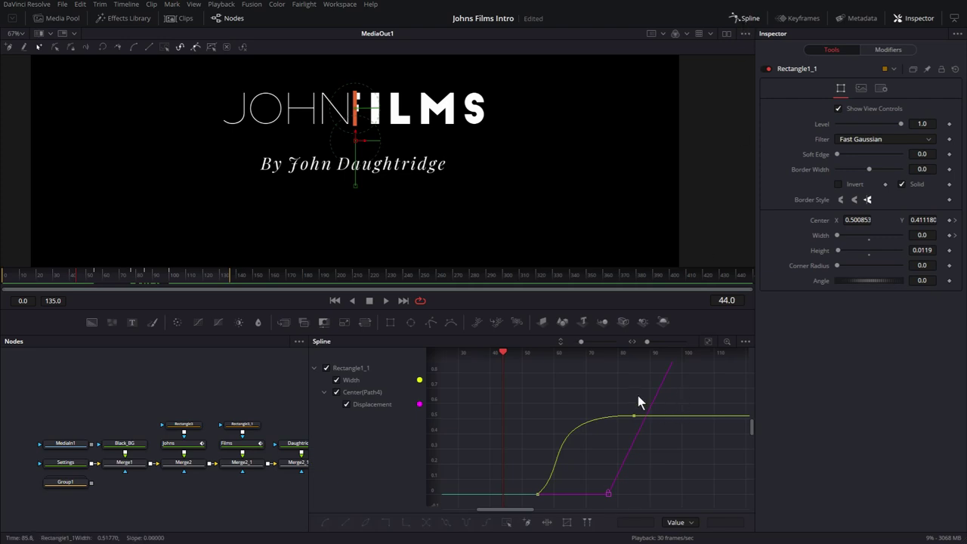
pyautogui.click(372, 404)
pyautogui.moveTo(681, 316); pyautogui.dragTo(681, 313)
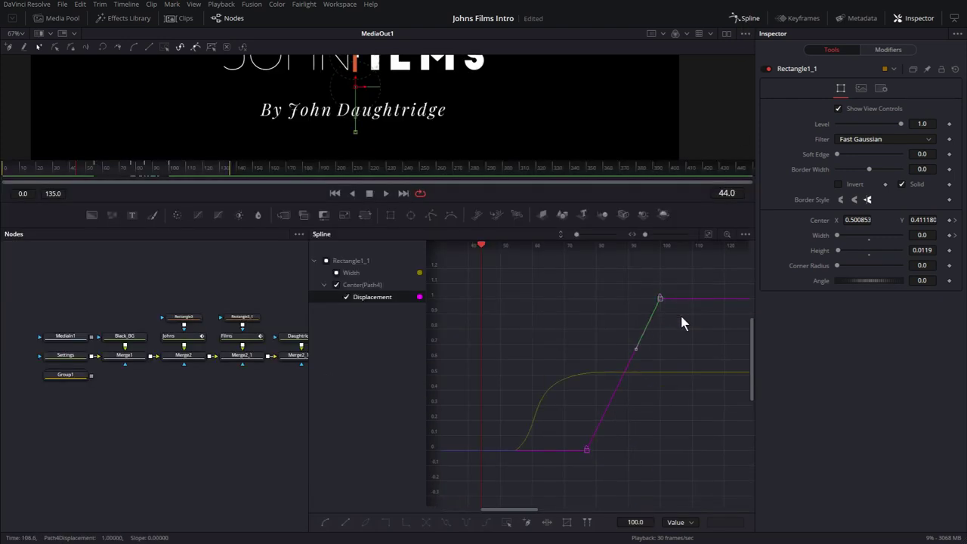
pyautogui.moveTo(633, 352); pyautogui.dragTo(566, 301)
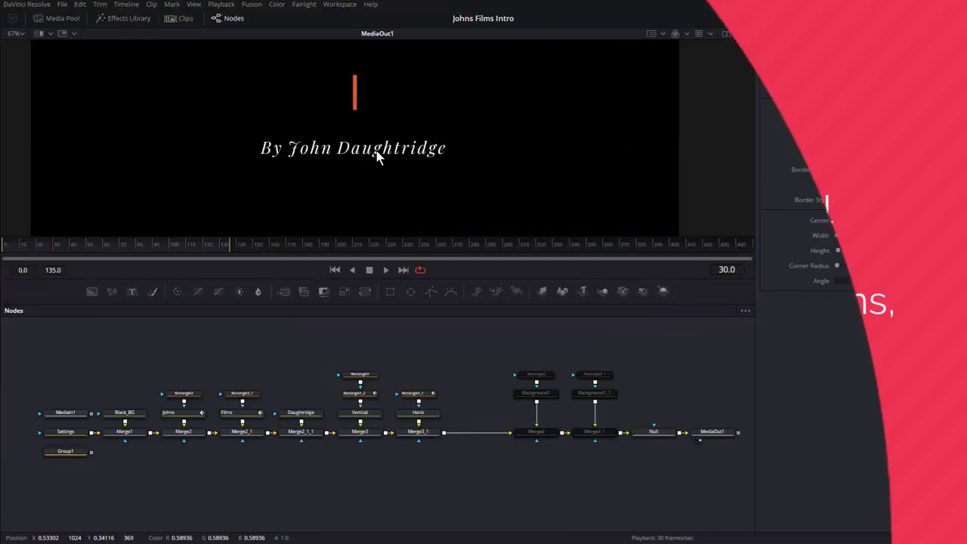
# Step: At frame 100, add a rectangle mask to the byline text node
pyautogui.moveTo(183, 244); pyautogui.dragTo(171, 245)
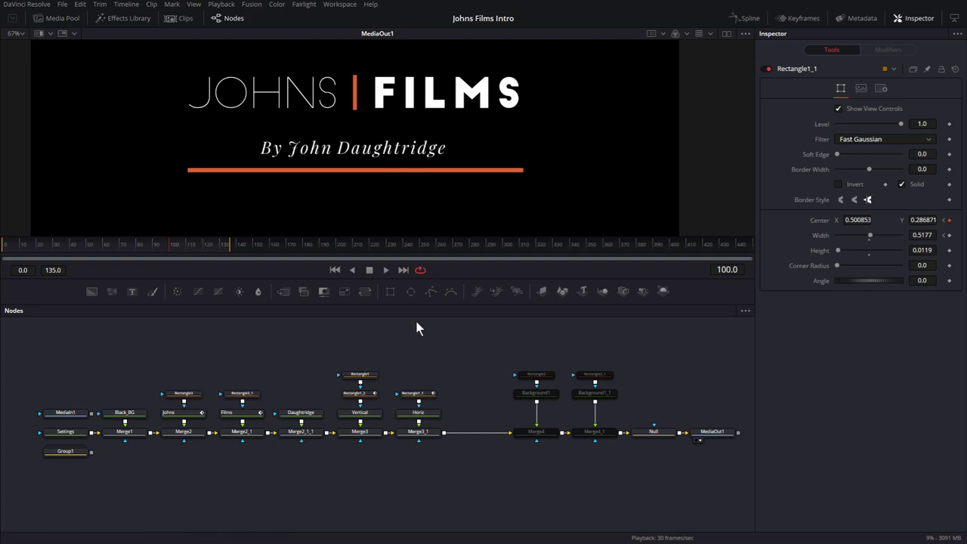
pyautogui.click(302, 415)
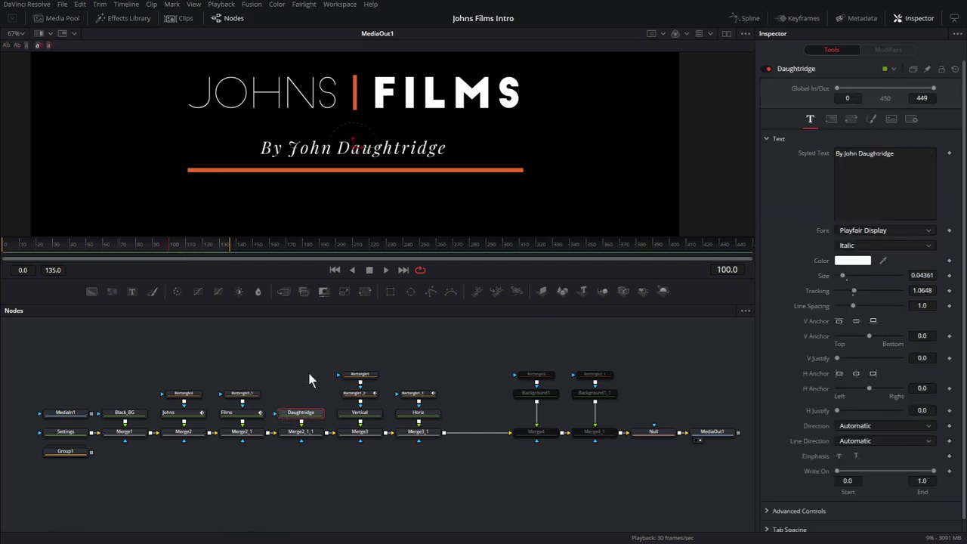
pyautogui.click(391, 291)
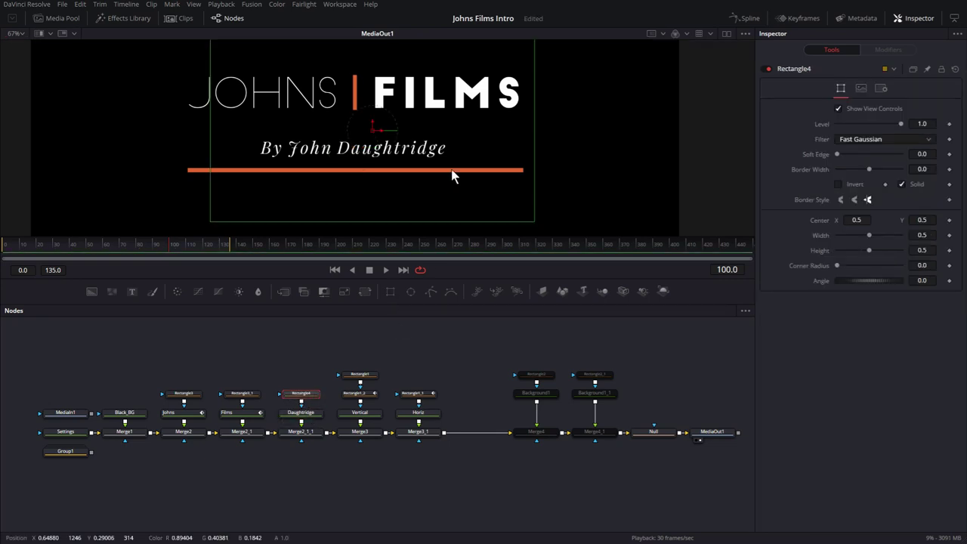
# Step: Fit the Rectangle4 mask around the byline above the underline, about 0.345 wide and 0.088 high, centred at about X 0.472, Y 0.442
pyautogui.moveTo(413, 221); pyautogui.dragTo(410, 184)
pyautogui.moveTo(533, 109); pyautogui.dragTo(492, 115)
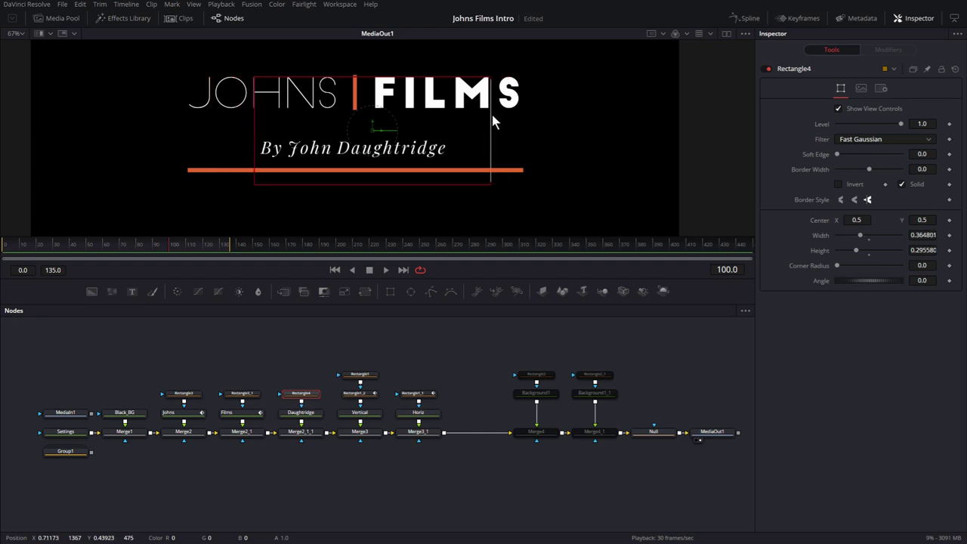
pyautogui.moveTo(375, 75); pyautogui.dragTo(372, 140)
pyautogui.moveTo(491, 156); pyautogui.dragTo(484, 155)
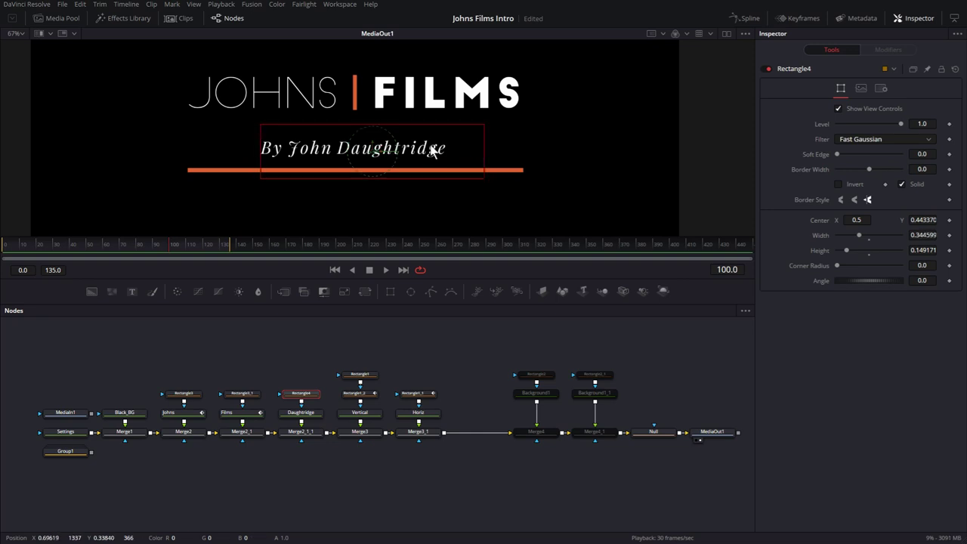
pyautogui.moveTo(374, 157); pyautogui.dragTo(361, 153)
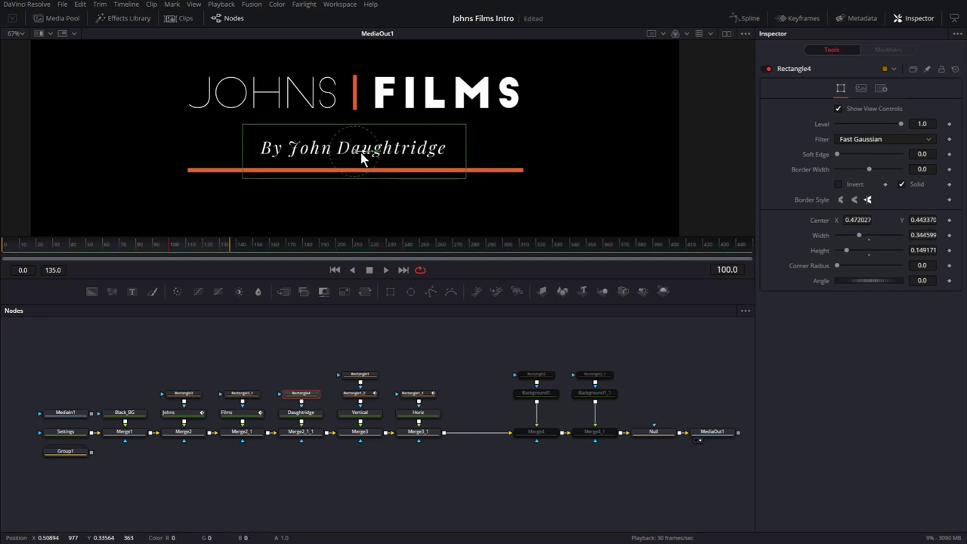
pyautogui.moveTo(370, 174); pyautogui.dragTo(371, 173)
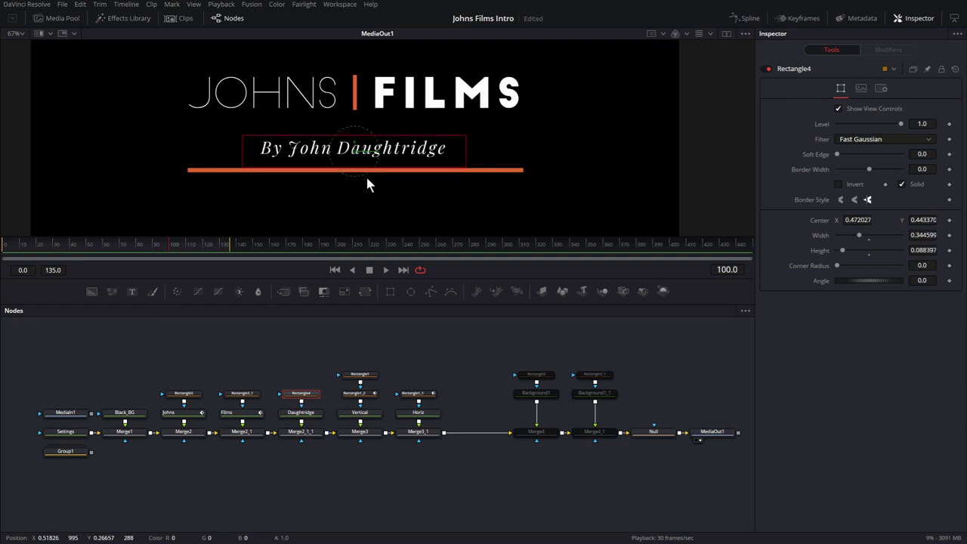
pyautogui.moveTo(165, 246)
pyautogui.mouseDown()
pyautogui.moveTo(124, 245)
pyautogui.moveTo(160, 252)
pyautogui.mouseUp()
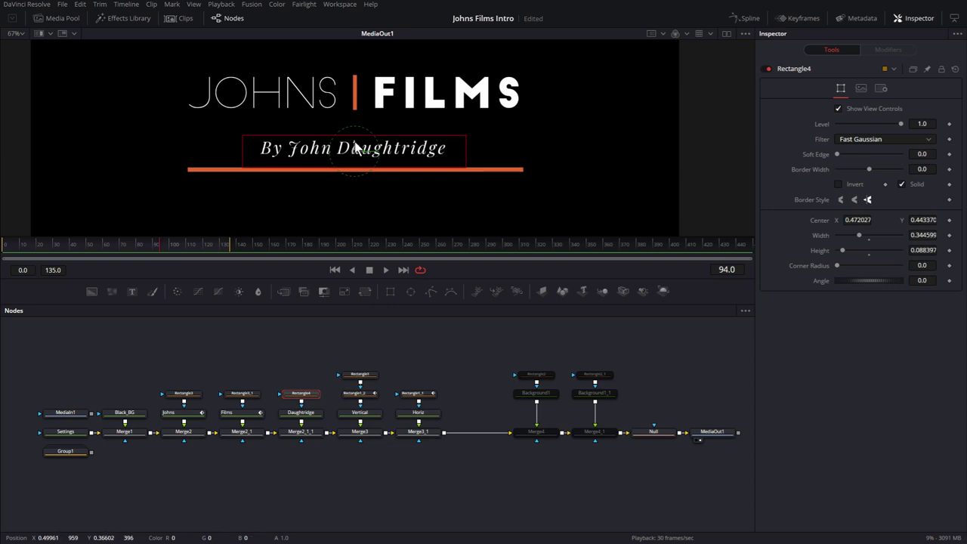
pyautogui.moveTo(355, 146)
pyautogui.mouseDown()
pyautogui.moveTo(356, 169)
pyautogui.moveTo(360, 121)
pyautogui.moveTo(371, 168)
pyautogui.moveTo(372, 146)
pyautogui.mouseUp()
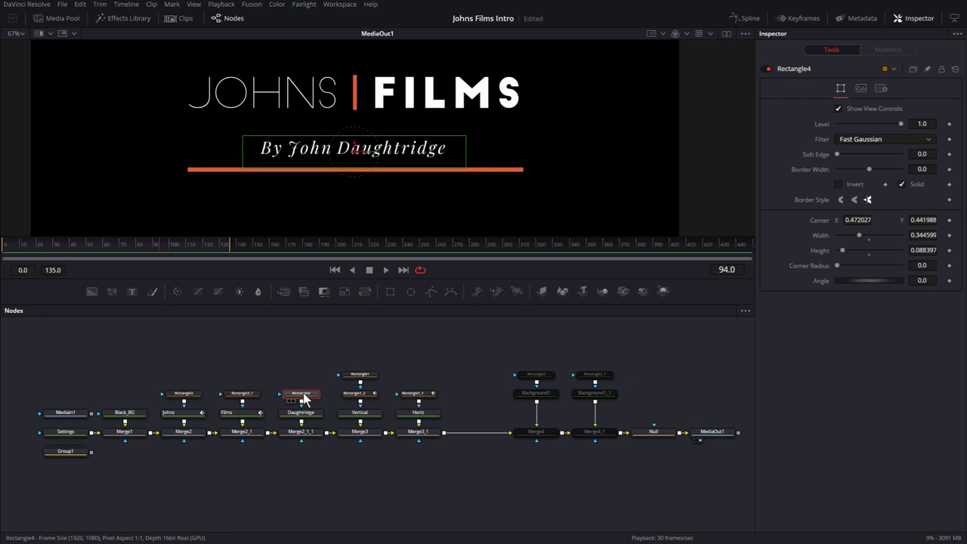
# Step: Add an expression to Rectangle4's Center and save the project
pyautogui.rightClick(817, 221)
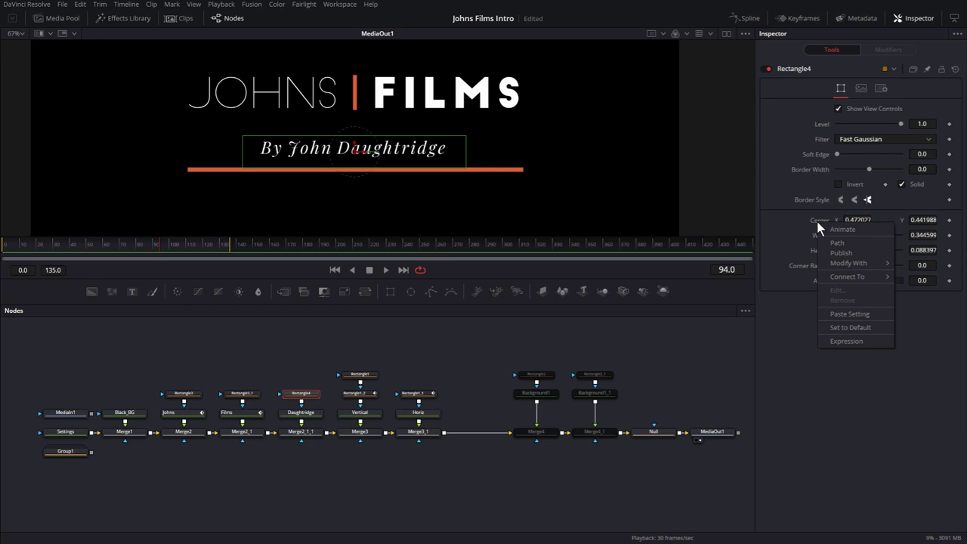
pyautogui.click(845, 340)
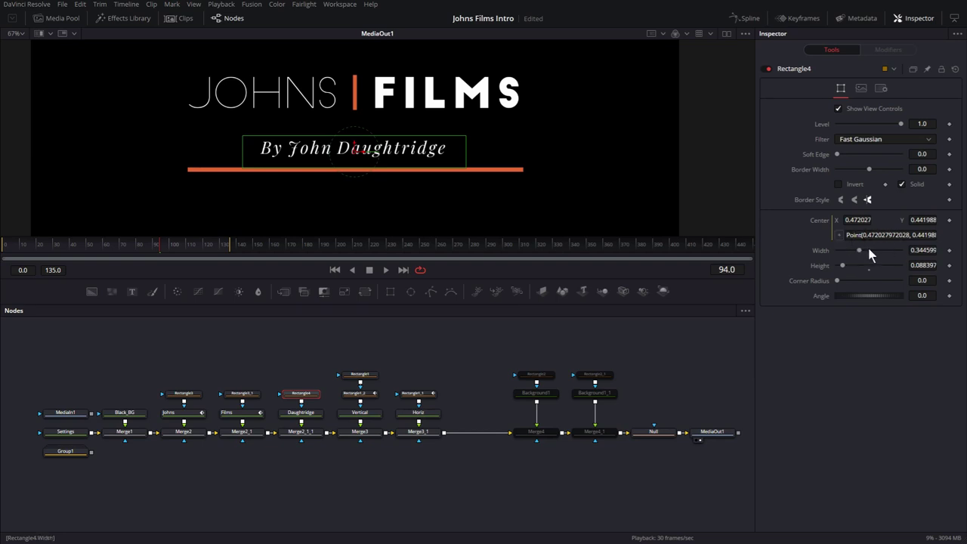
pyautogui.hotkey('ctrl', 's')
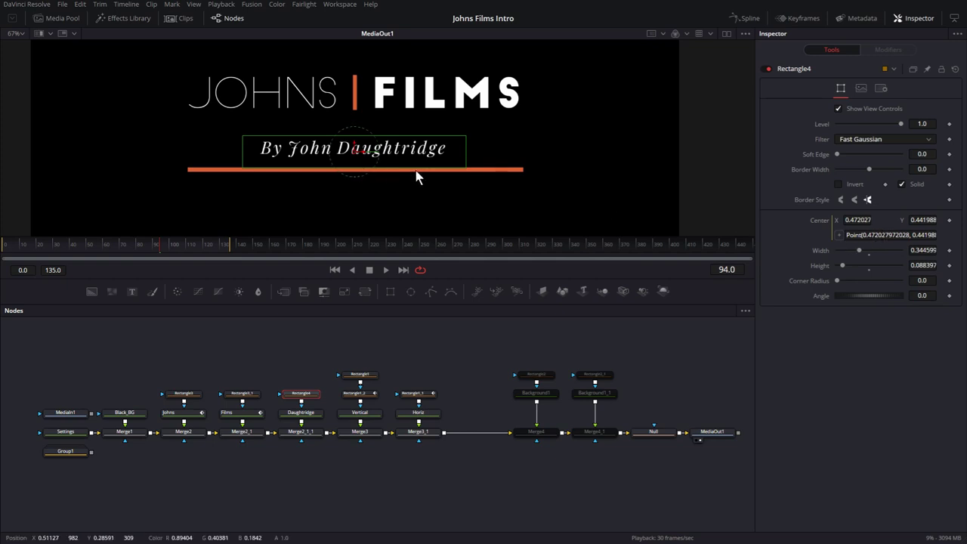
# Step: Clear the coordinates inside Point() in Rectangle4's Center expression
pyautogui.click(860, 234)
pyautogui.press('Delete')
pyautogui.press('Delete')
pyautogui.press('Delete')
pyautogui.press('Delete')
pyautogui.press('Delete')
pyautogui.press('Delete')
pyautogui.press('Delete')
pyautogui.press('Delete')
pyautogui.press('Delete')
pyautogui.press('Delete')
pyautogui.press('Delete')
pyautogui.press('Delete')
pyautogui.press('Delete')
pyautogui.press('Delete')
pyautogui.press('Delete')
pyautogui.press('Delete')
pyautogui.press('Delete')
pyautogui.press('Delete')
pyautogui.press('Delete')
pyautogui.press('Delete')
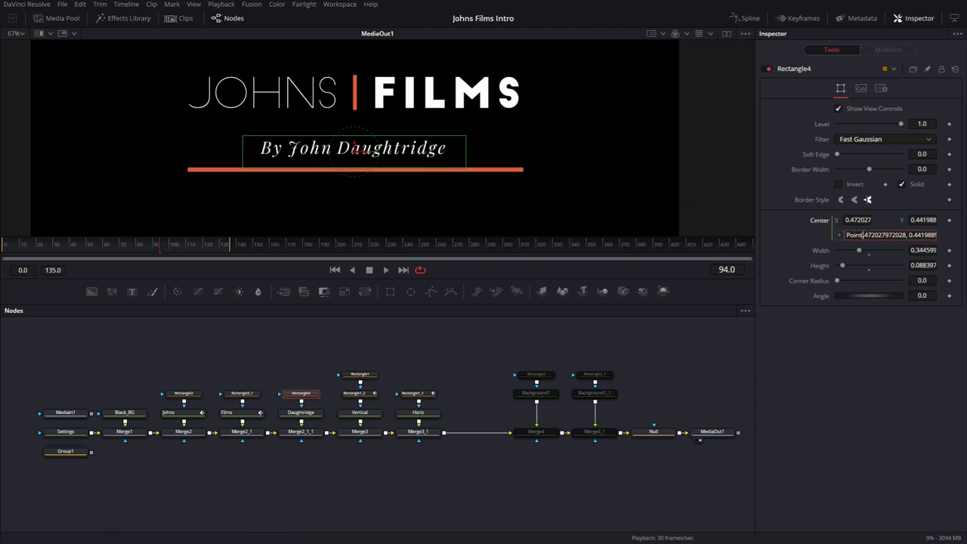
pyautogui.press('Delete')
pyautogui.press('Delete')
pyautogui.press('Delete')
pyautogui.press('Delete')
pyautogui.press('Delete')
pyautogui.press('Delete')
pyautogui.press('Delete')
pyautogui.press('Delete')
pyautogui.press('Delete')
# Step: Rename the underline mask Rectangle1_1 as h_line_mask
pyautogui.click(435, 393)
pyautogui.press('F2')
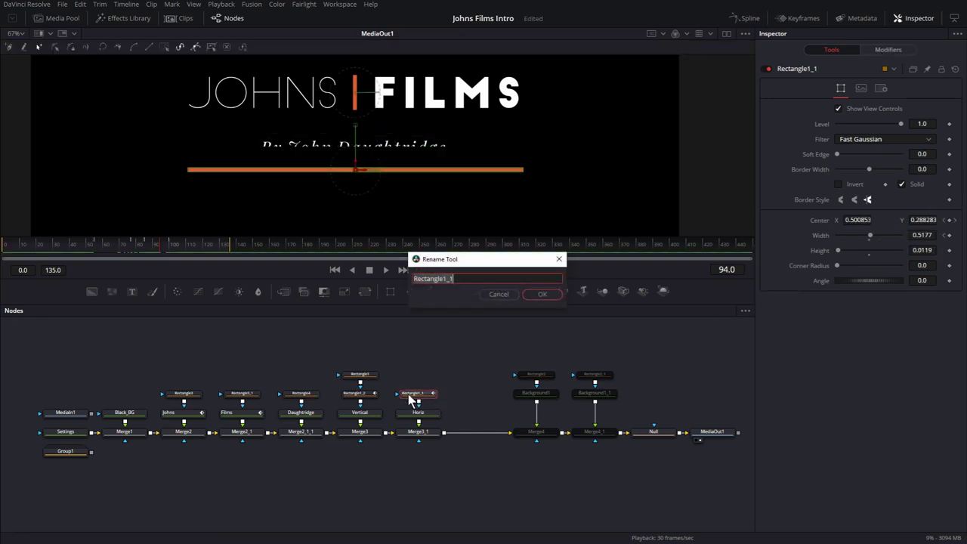
pyautogui.press('BackSpace')
pyautogui.write('h_line_mask')
pyautogui.press('Return')
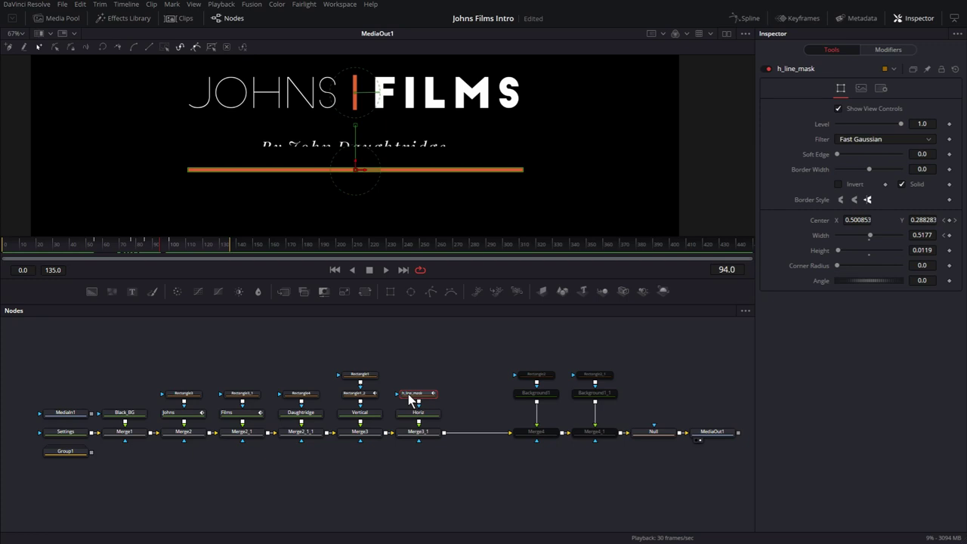
# Step: Set Rectangle4's Center expression to Point(0.5, h_line_mask.Center.Y)
pyautogui.rightClick(821, 221)
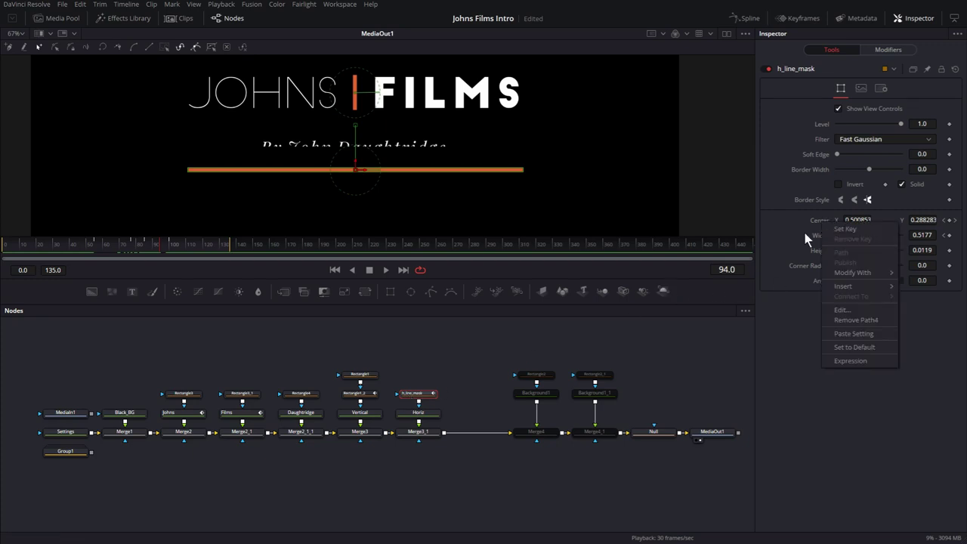
pyautogui.click(306, 399)
pyautogui.click(301, 393)
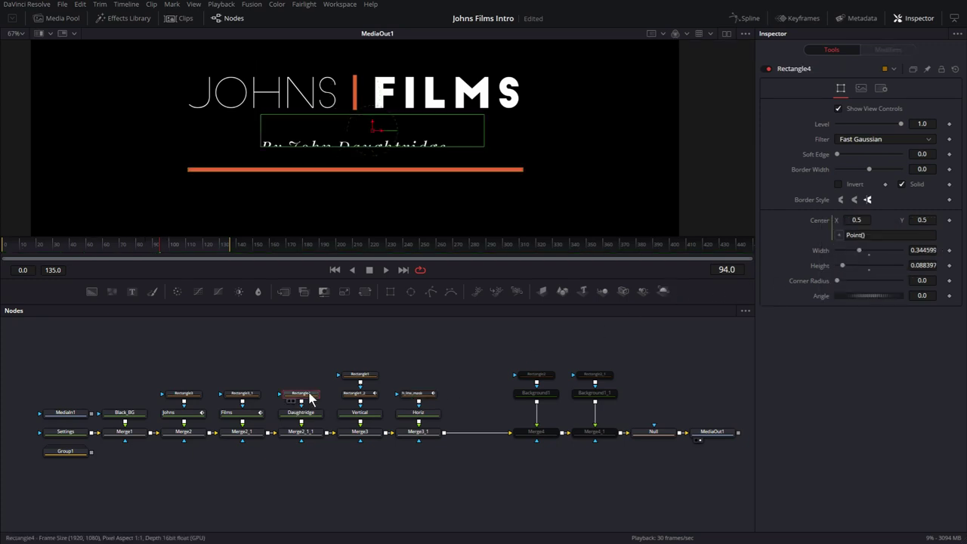
pyautogui.click(860, 234)
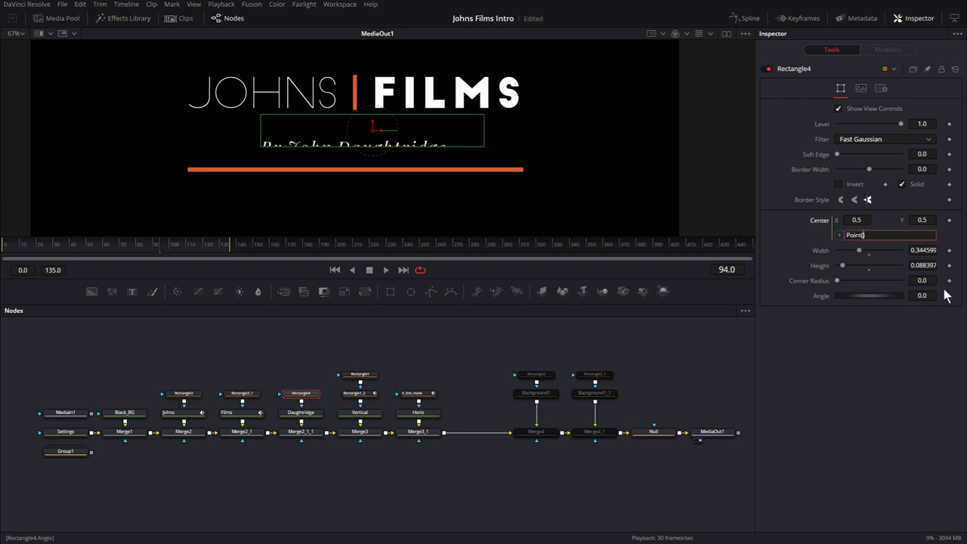
pyautogui.write('0.5, h_line_mask.Center.Y')
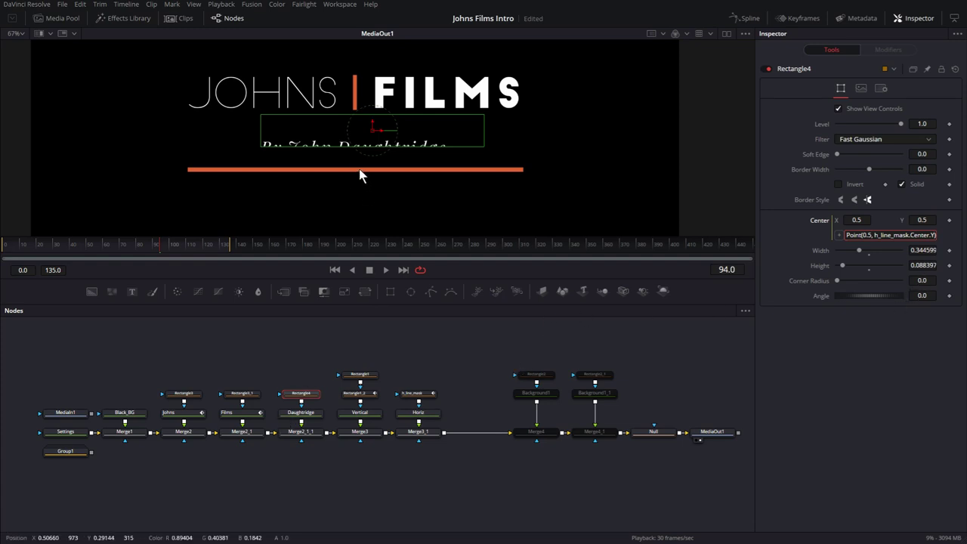
pyautogui.click(380, 323)
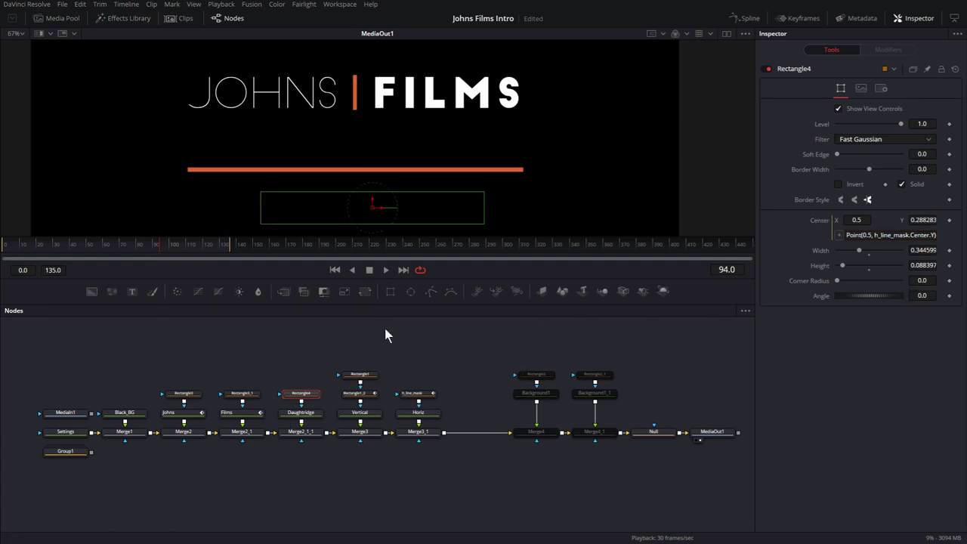
# Step: Scrub through the underline's downward move with Rectangle4 and h_line_mask both selected to compare how the two masks travel
pyautogui.click(335, 270)
pyautogui.moveTo(143, 246); pyautogui.dragTo(170, 244)
pyautogui.click(302, 393)
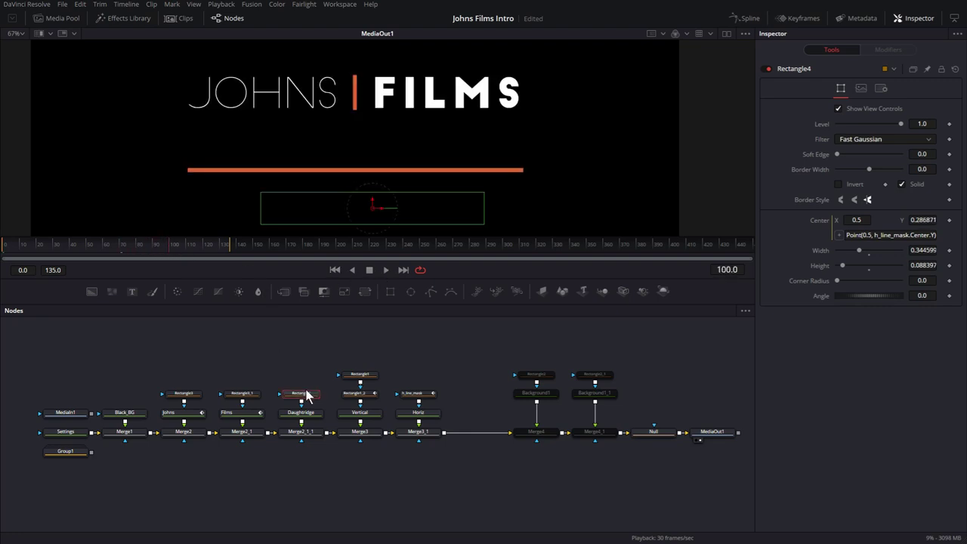
pyautogui.keyDown('ctrl'); pyautogui.click(415, 396); pyautogui.keyUp('ctrl')
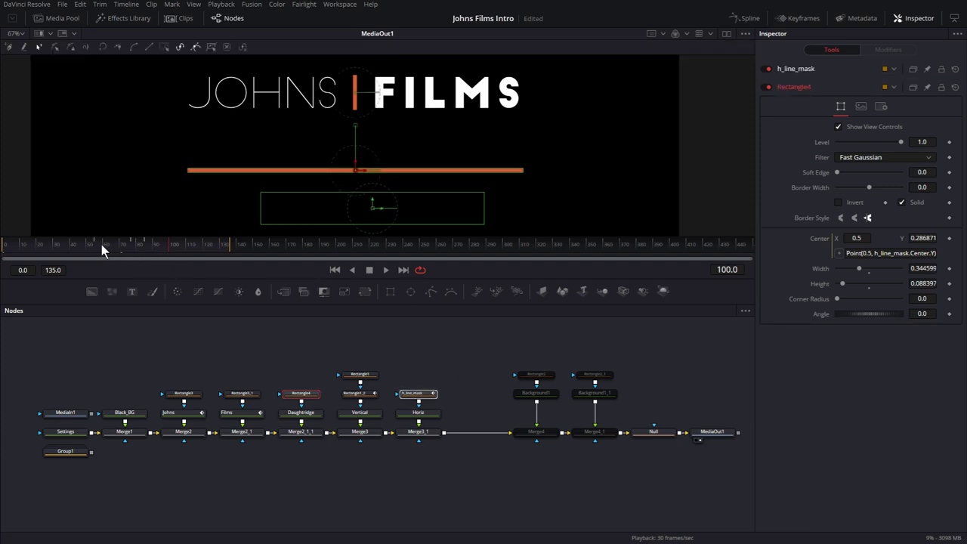
pyautogui.moveTo(102, 244); pyautogui.dragTo(178, 244)
# Step: Widen Rectangle4 to about 0.371 and offset its Center expression to Point(0.5, 0.15+h_line_mask.Center.Y)
pyautogui.click(404, 211)
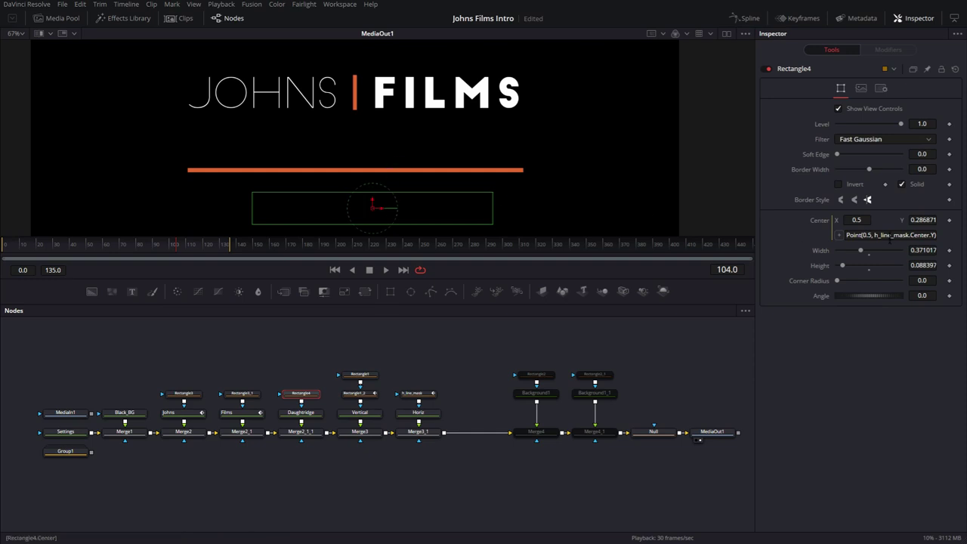
pyautogui.click(876, 235)
pyautogui.write('0')
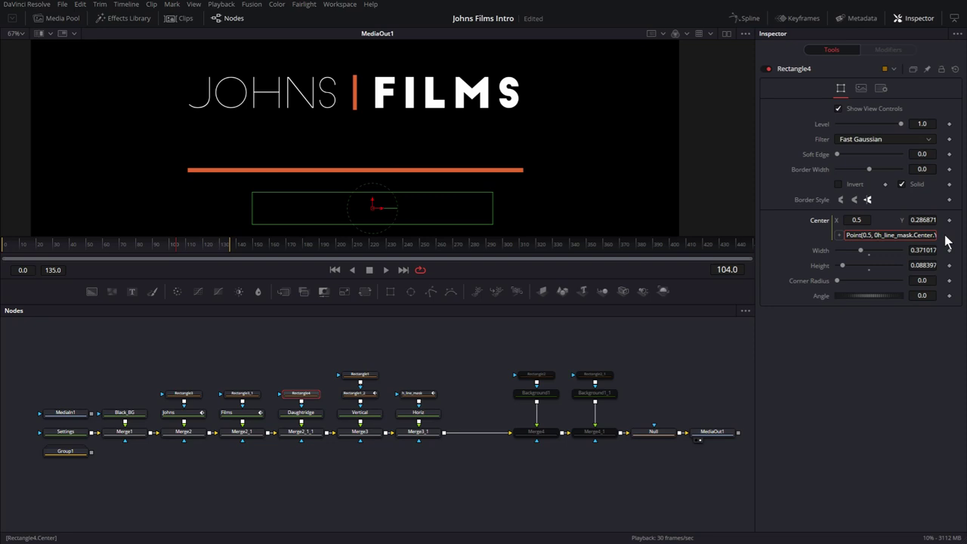
pyautogui.write('.15+')
pyautogui.press('Return')
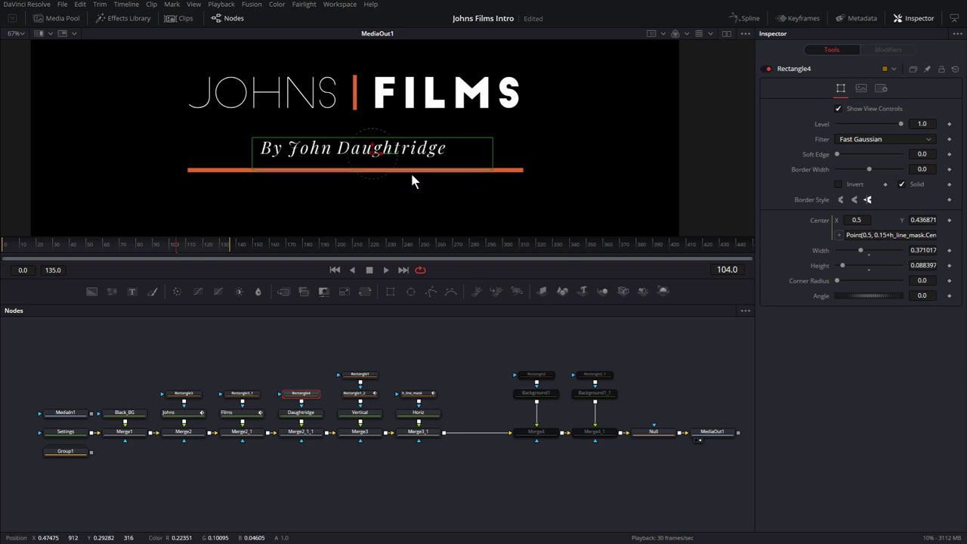
# Step: Play the byline reveal in the Fusion composition, and play the intro on the Edit page timeline up to 01:00:04:02
pyautogui.click(461, 363)
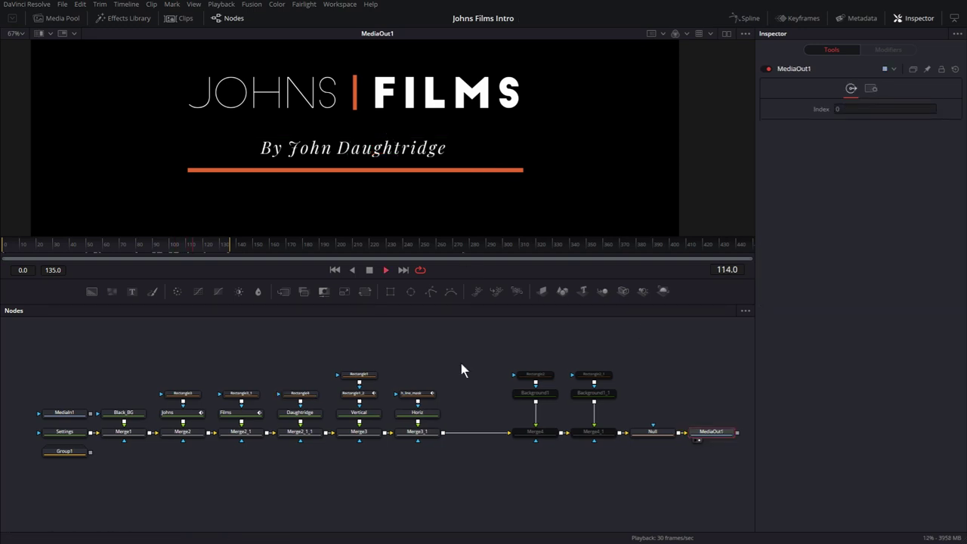
pyautogui.press('space')
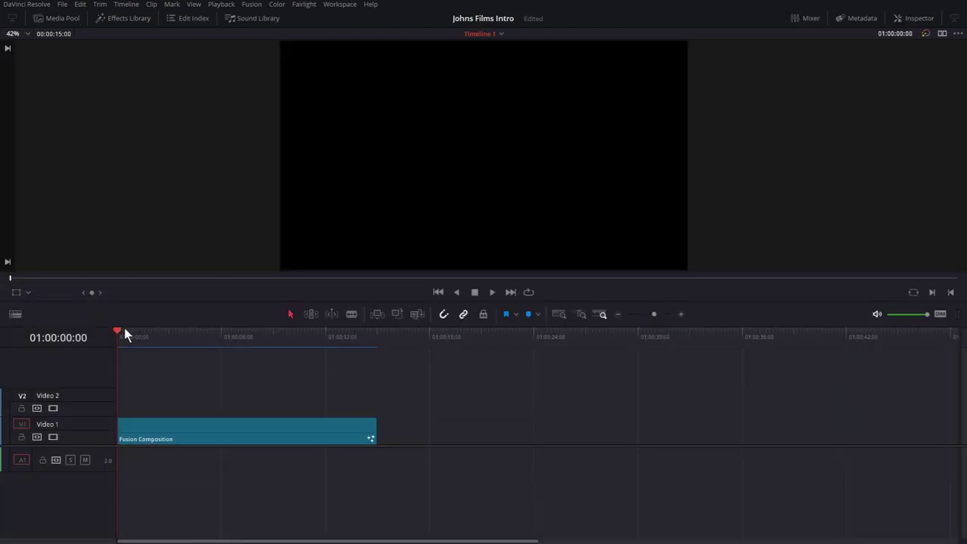
pyautogui.press('space')
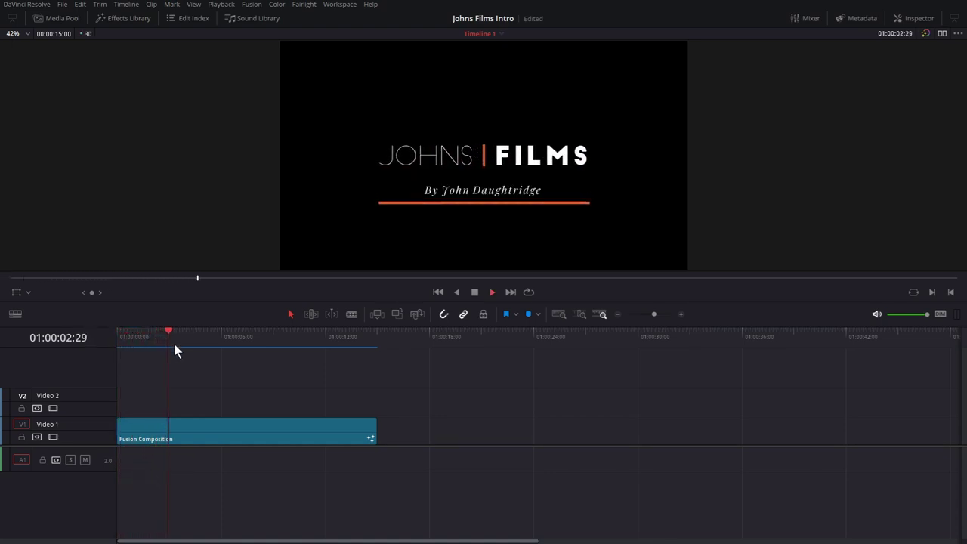
pyautogui.press('space')
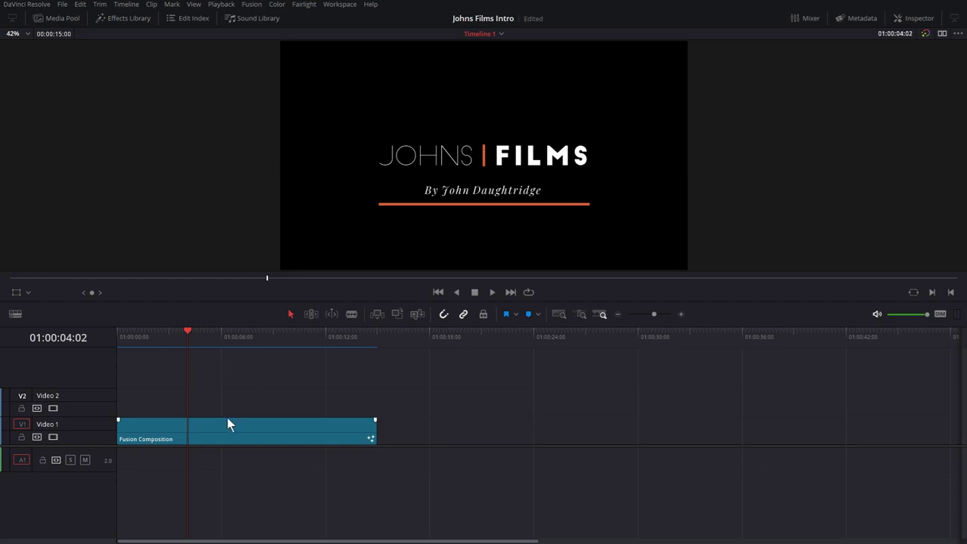
# Step: Split the Fusion Composition clip on Video 1 at 01:00:04:02 and select its second part
pyautogui.press('b')
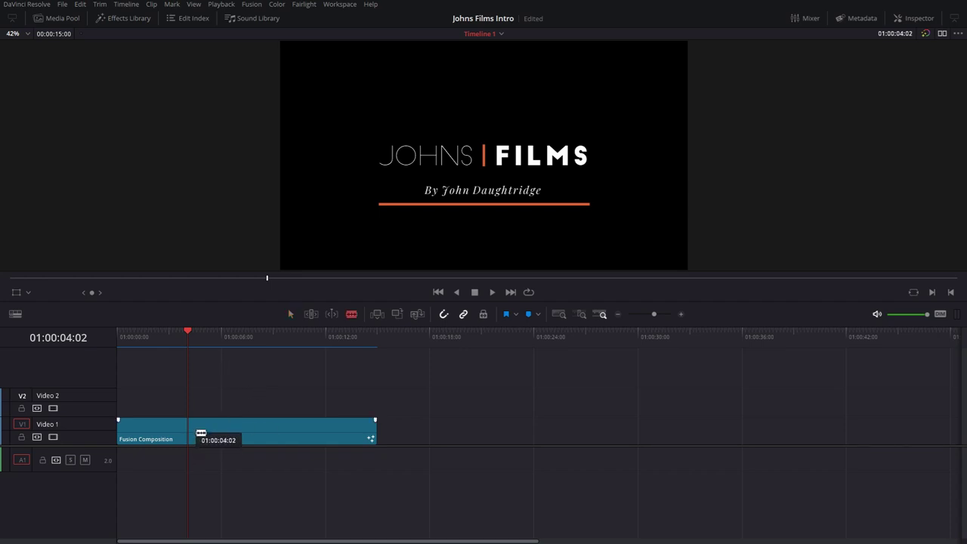
pyautogui.click(198, 433)
pyautogui.press('a')
pyautogui.click(262, 434)
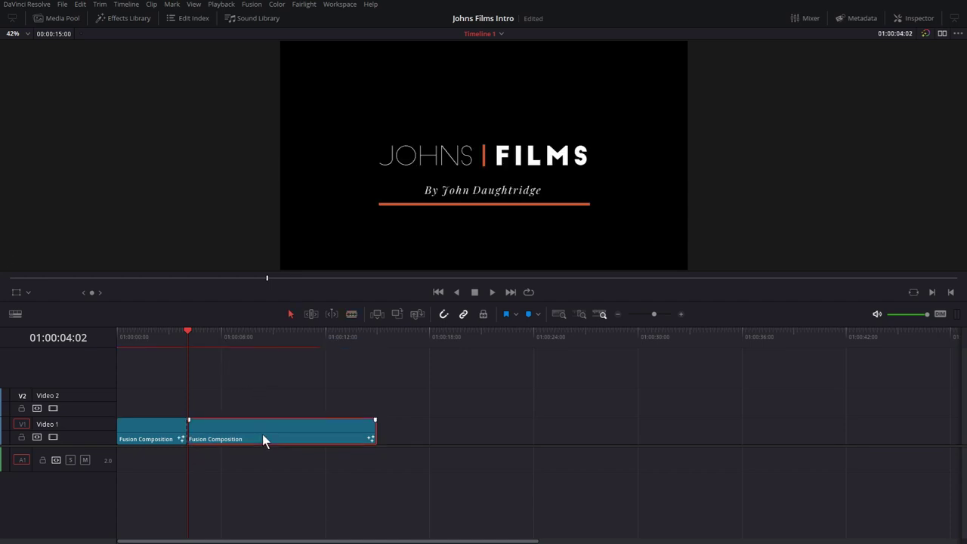
# Step: Delete the second part of the split clip and paste a copy of the first Fusion Composition clip directly after it
pyautogui.press('Delete')
pyautogui.click(141, 435)
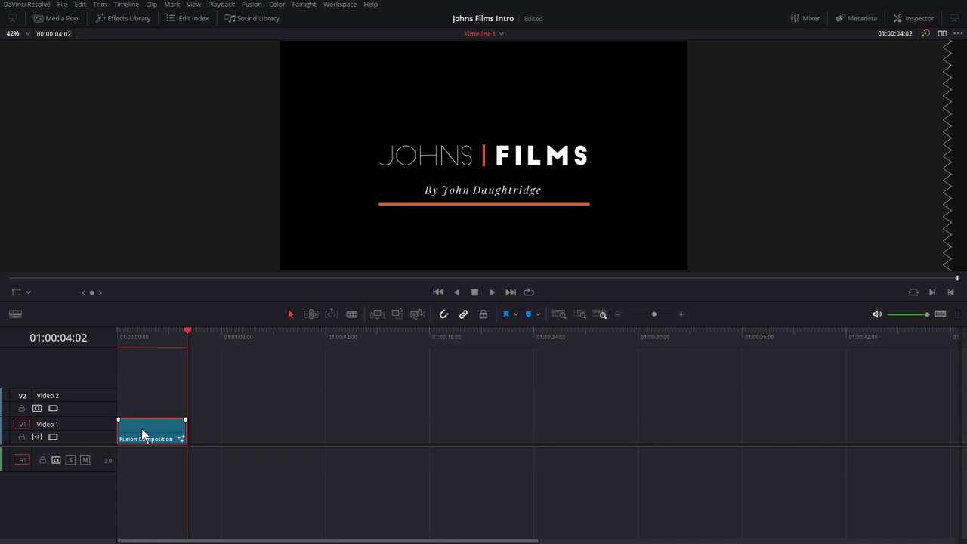
pyautogui.hotkey('ctrl', 'v')
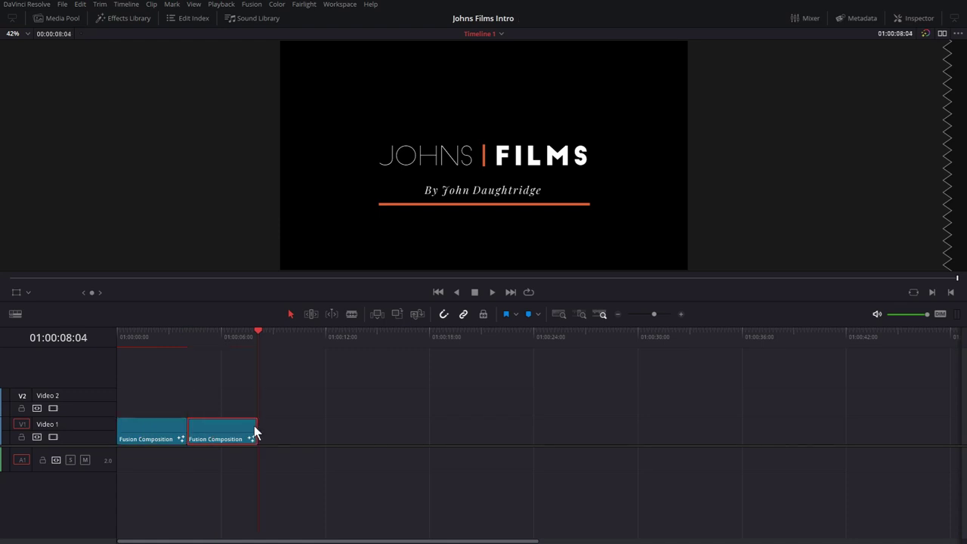
# Step: Turn the pasted Fusion Composition on Video 1 into a new compound clip
pyautogui.rightClick(222, 430)
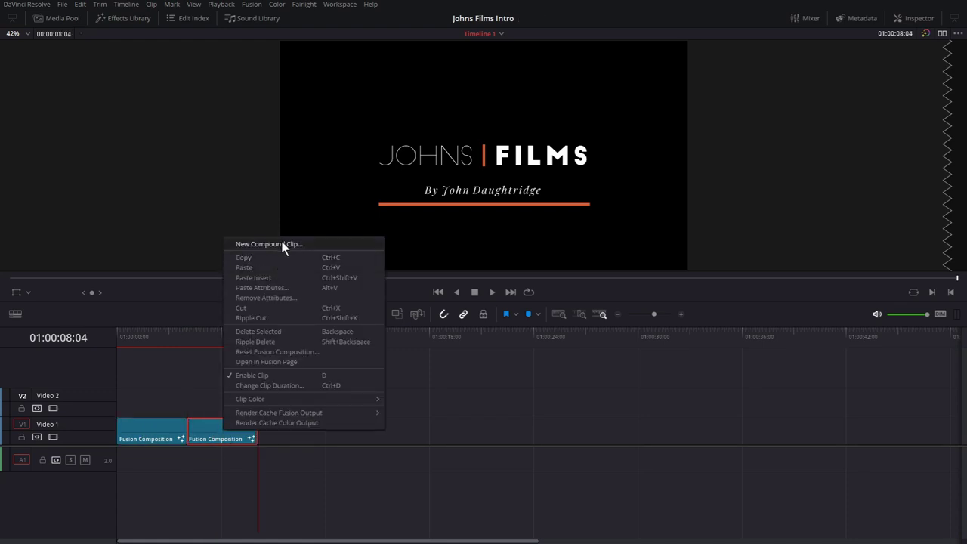
pyautogui.click(281, 245)
pyautogui.click(533, 294)
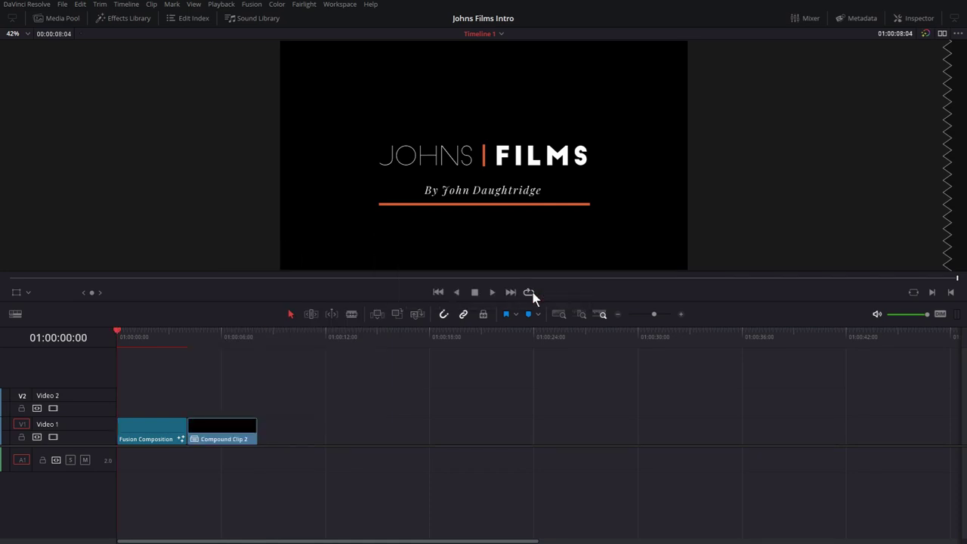
# Step: Go to 01:00:06:16 and turn on reverse speed for the compound clip
pyautogui.click(230, 333)
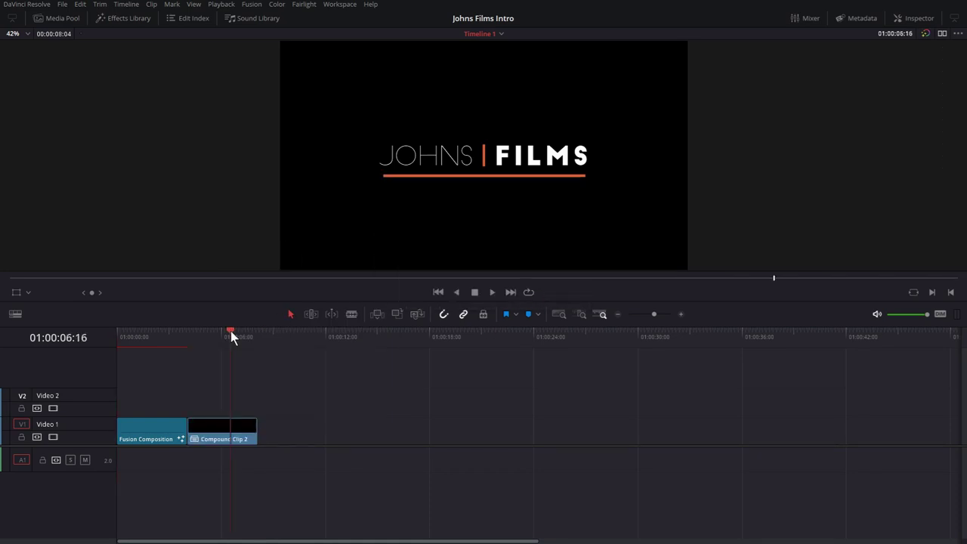
pyautogui.rightClick(237, 439)
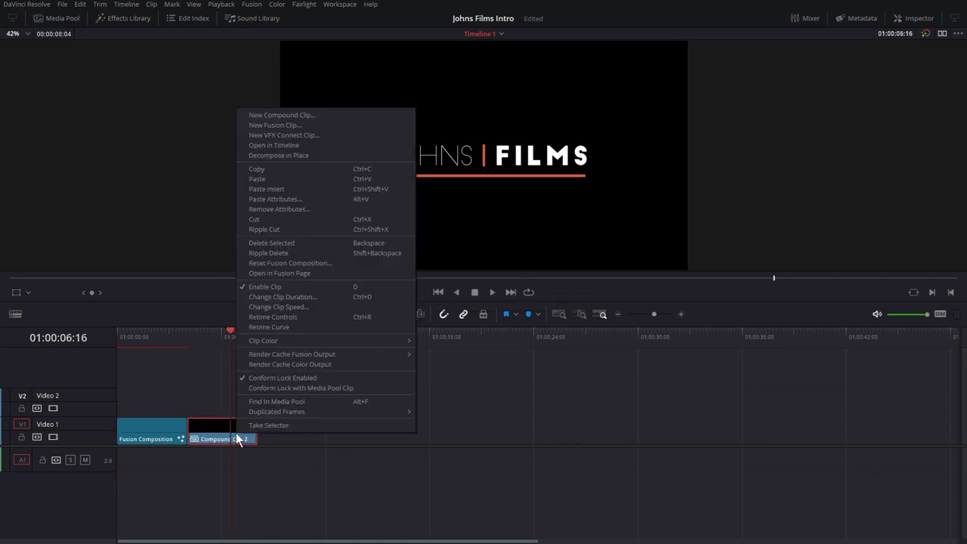
pyautogui.click(288, 306)
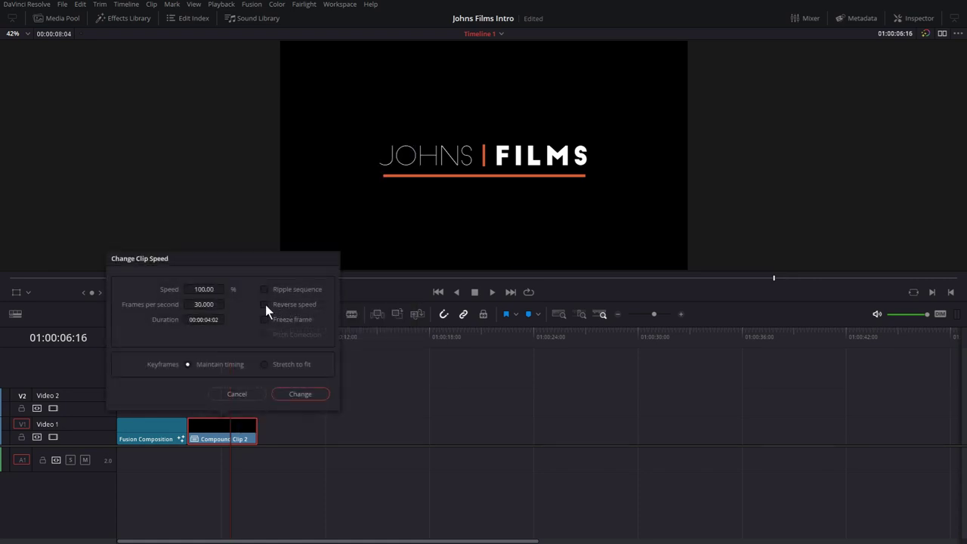
pyautogui.click(265, 304)
pyautogui.click(306, 393)
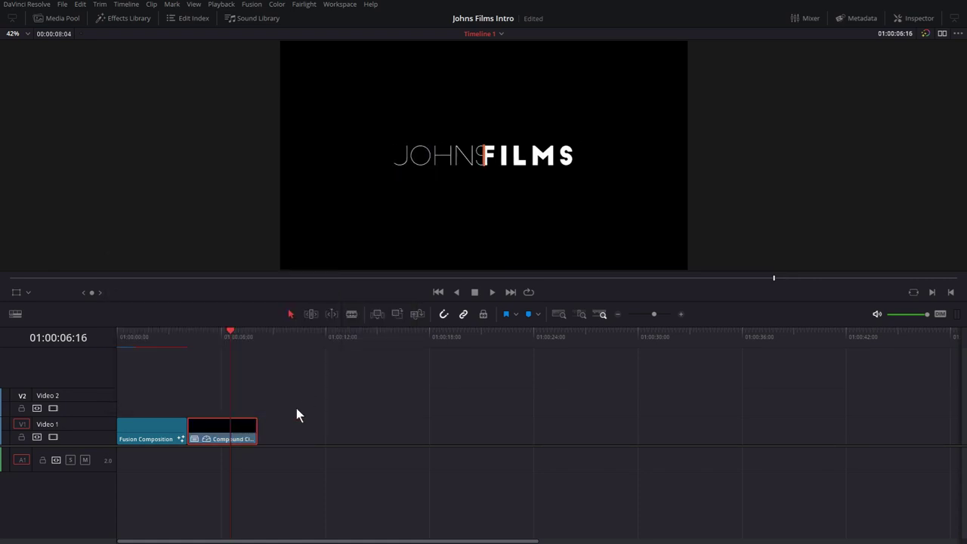
# Step: Play the intro with the reversed clip, and stop the playback in the Fusion composition
pyautogui.moveTo(211, 432); pyautogui.dragTo(217, 410)
pyautogui.press('space')
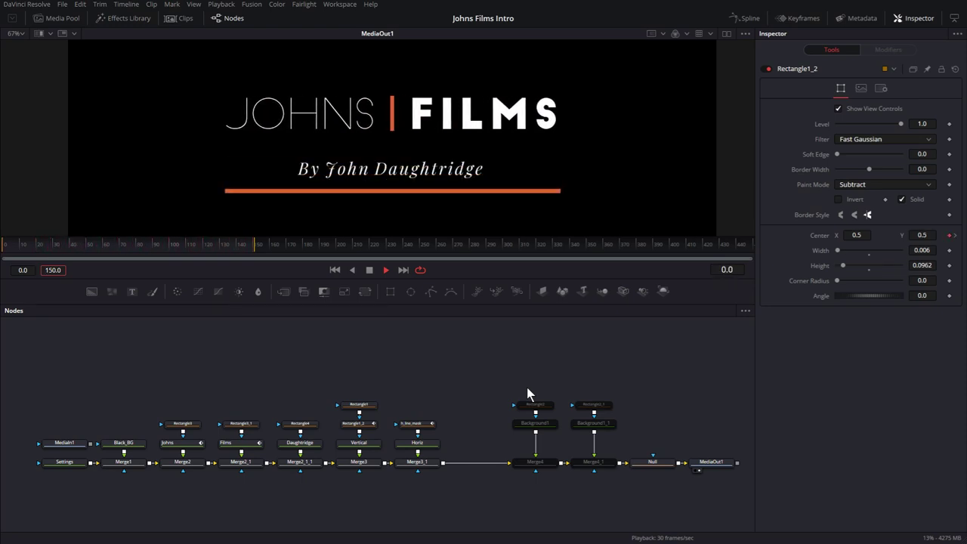
pyautogui.press('space')
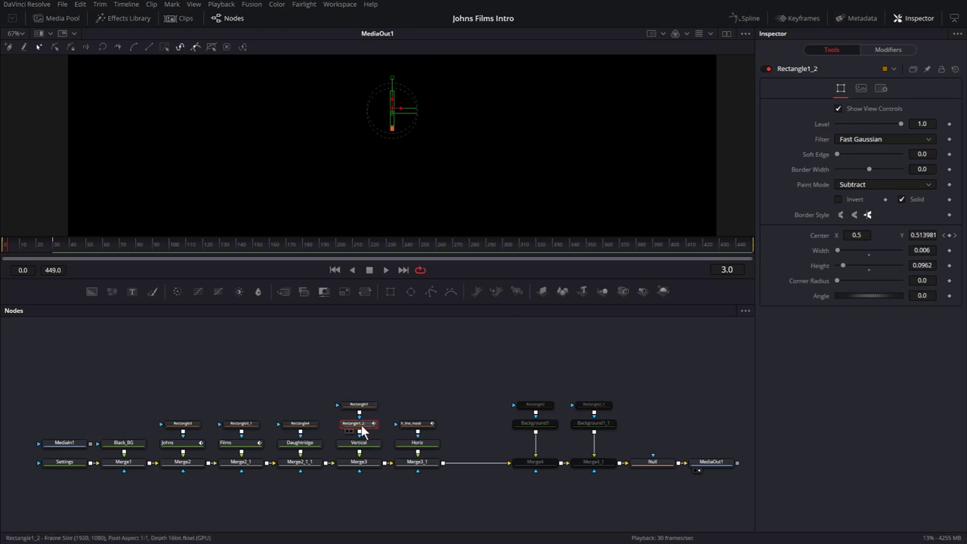
# Step: Review Rectangle1_2's opening move and add Center keyframes to this mask at frames 235 and 265
pyautogui.moveTo(47, 249)
pyautogui.mouseDown()
pyautogui.moveTo(5, 246)
pyautogui.moveTo(53, 246)
pyautogui.mouseUp()
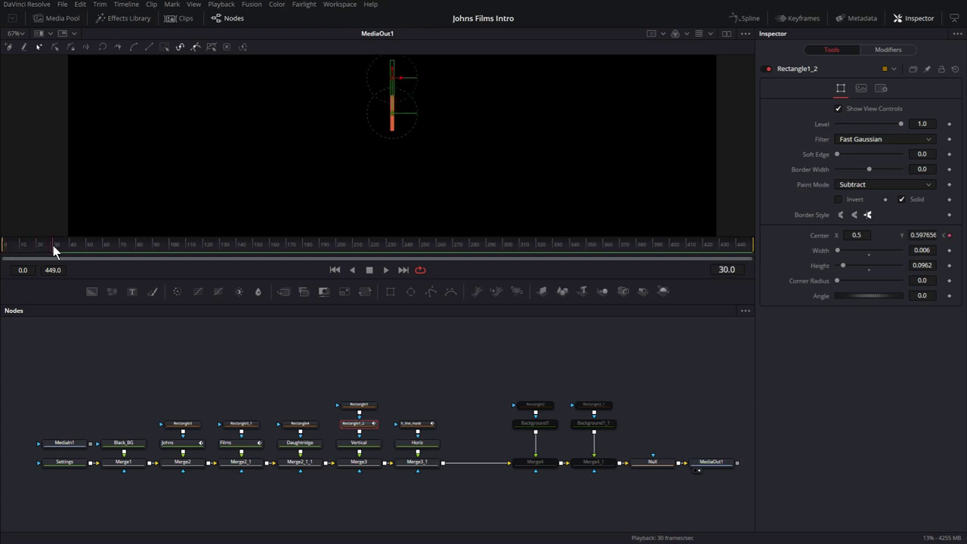
pyautogui.moveTo(52, 245); pyautogui.dragTo(366, 249)
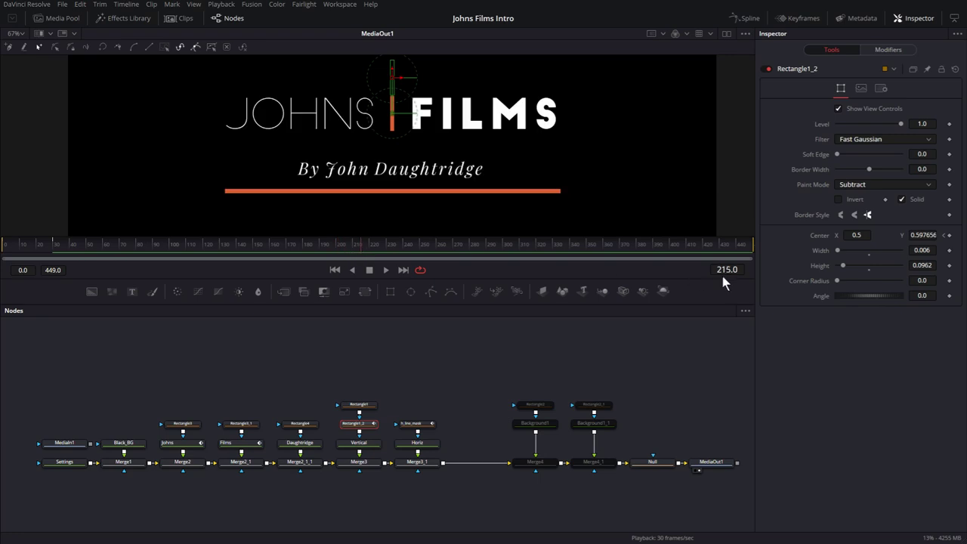
pyautogui.click(727, 270)
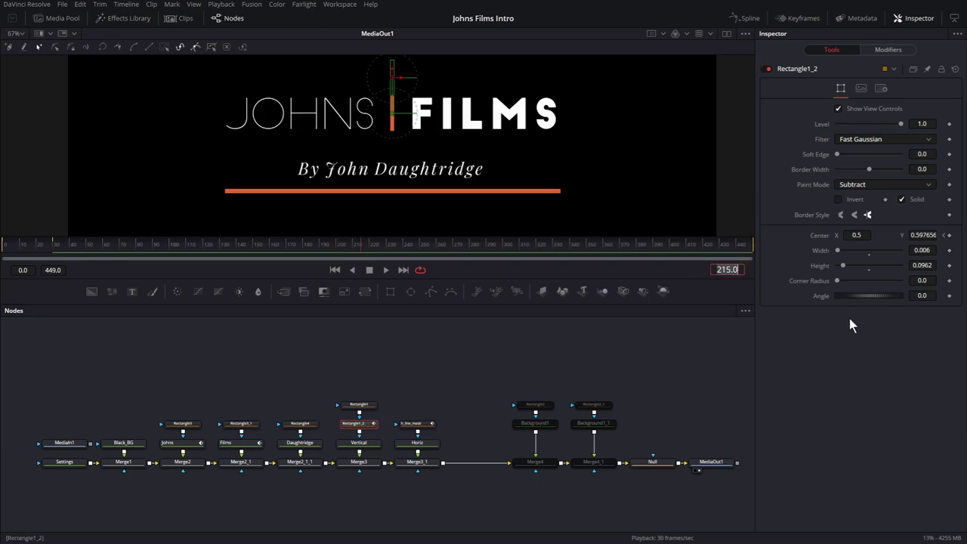
pyautogui.write('235')
pyautogui.press('Return')
pyautogui.click(949, 235)
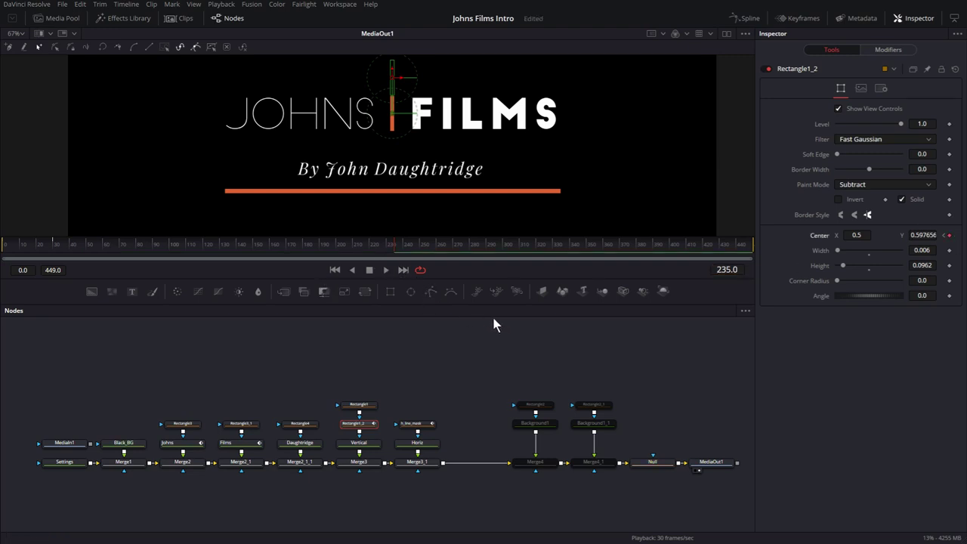
pyautogui.click(728, 270)
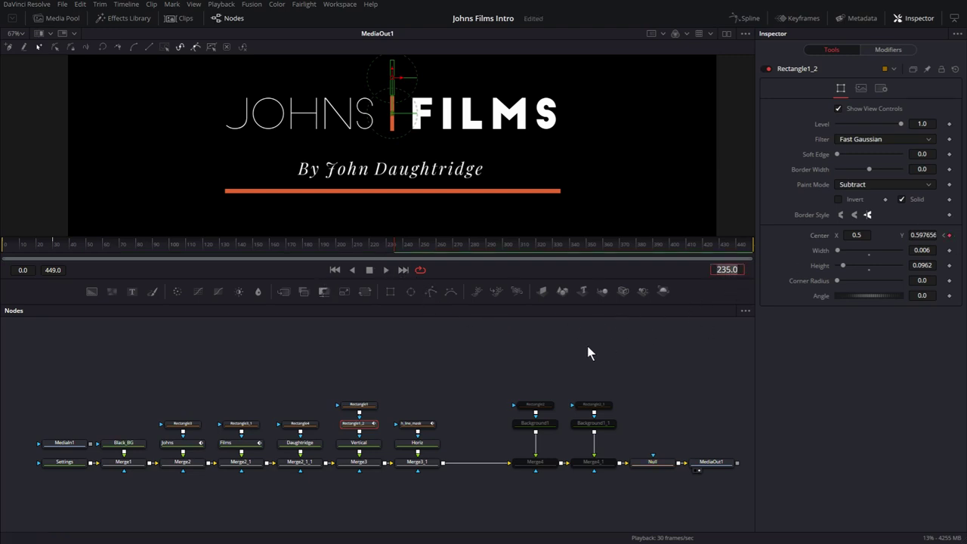
pyautogui.write('265')
pyautogui.press('Return')
pyautogui.click(950, 236)
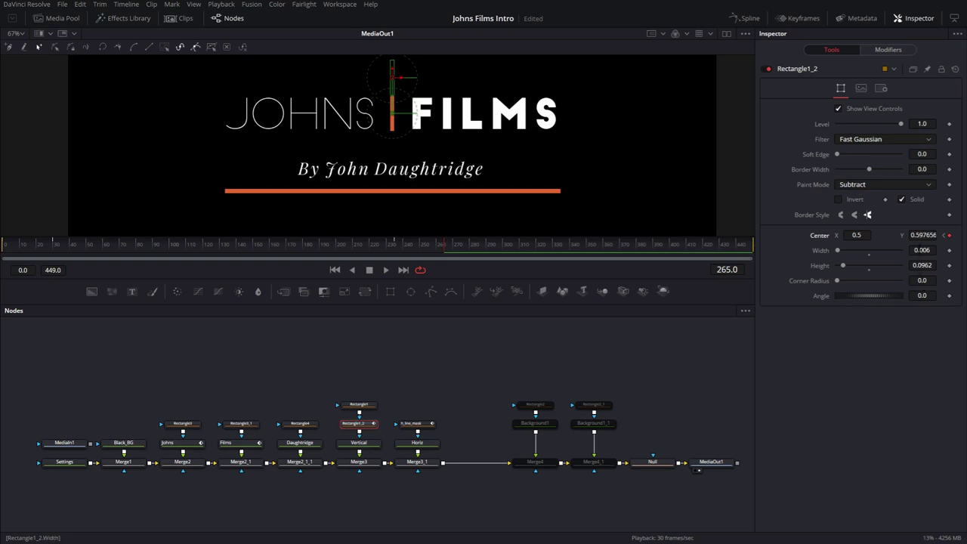
# Step: Copy Rectangle1_2's Center Y value of 0.5 from frame 0 and paste it into its keyframe at frame 265
pyautogui.click(6, 244)
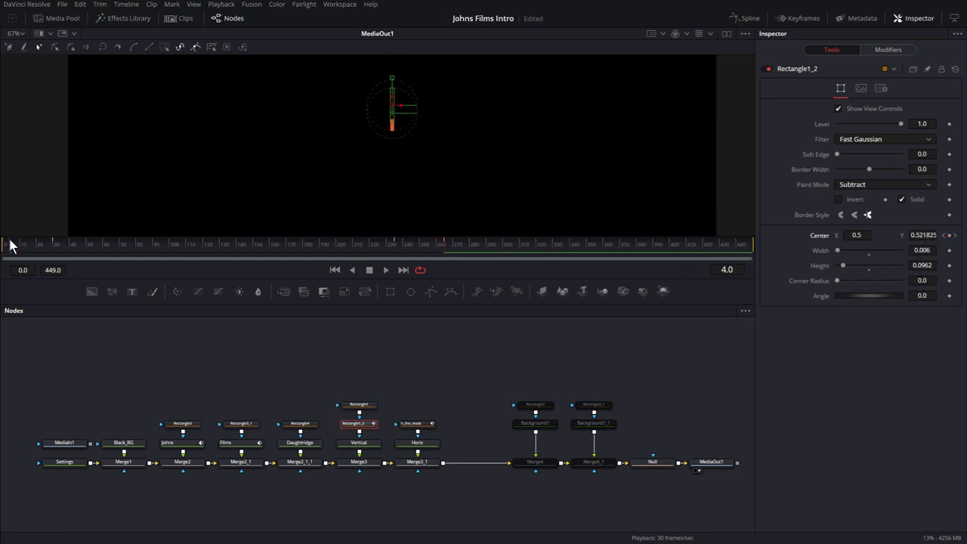
pyautogui.click(923, 235)
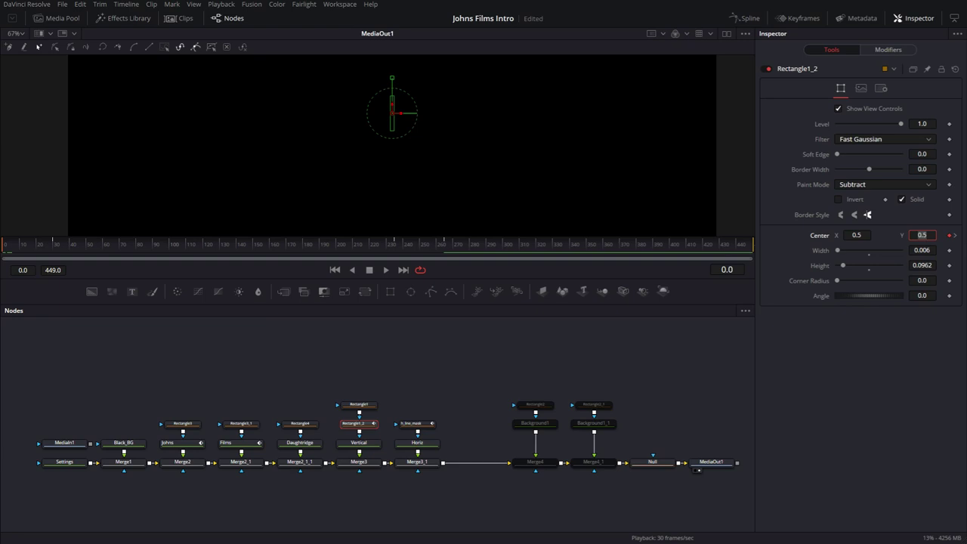
pyautogui.moveTo(419, 246); pyautogui.dragTo(444, 244)
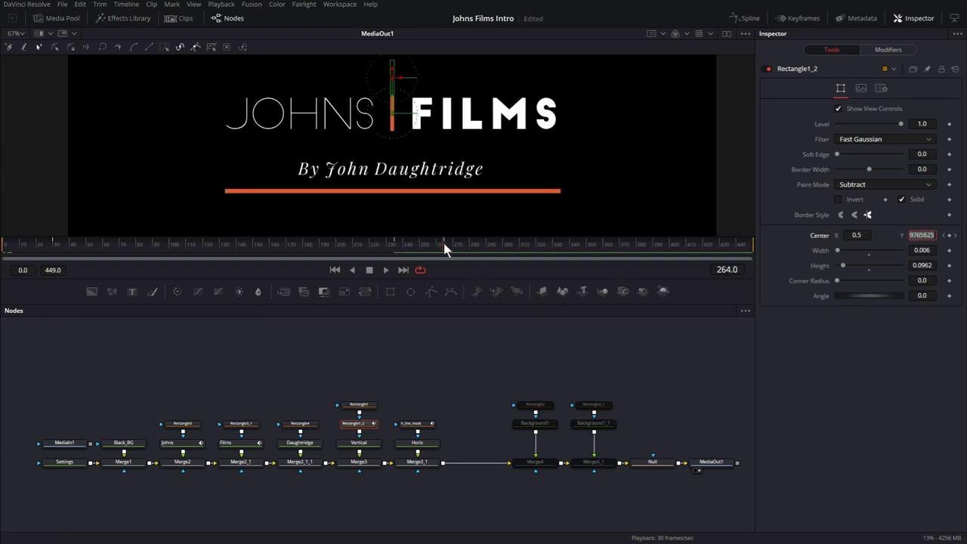
pyautogui.rightClick(929, 235)
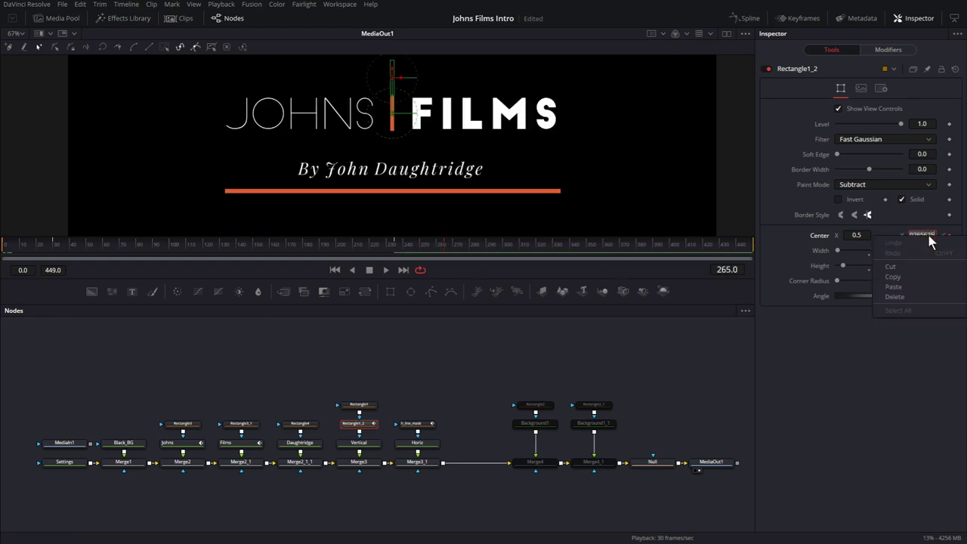
pyautogui.click(895, 287)
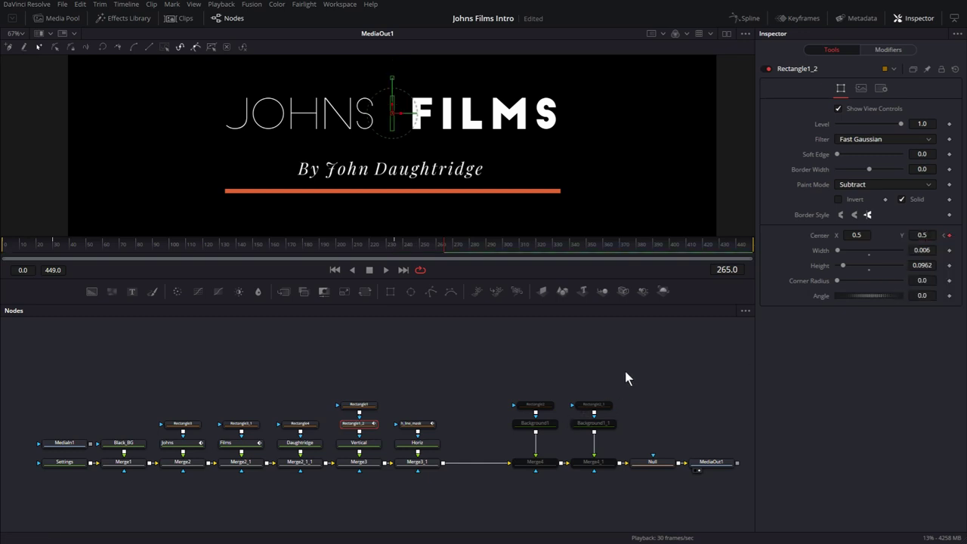
# Step: Play the composition from about frame 230 to check the vertical line's closing move
pyautogui.click(382, 250)
pyautogui.click(385, 270)
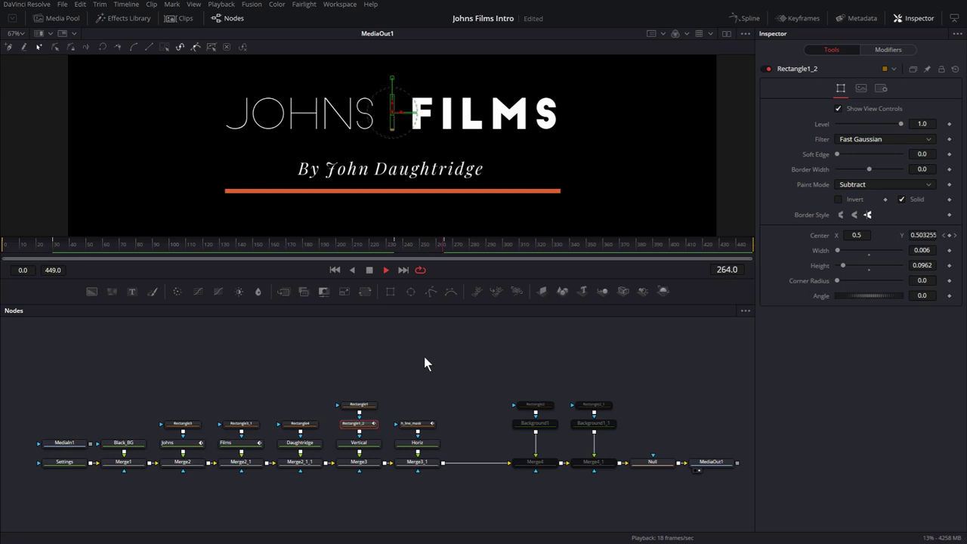
pyautogui.press('space')
# Step: Show the Johns text's Center displacement track in a widened keyframe editor, with the Inspector hidden
pyautogui.click(183, 446)
pyautogui.click(808, 19)
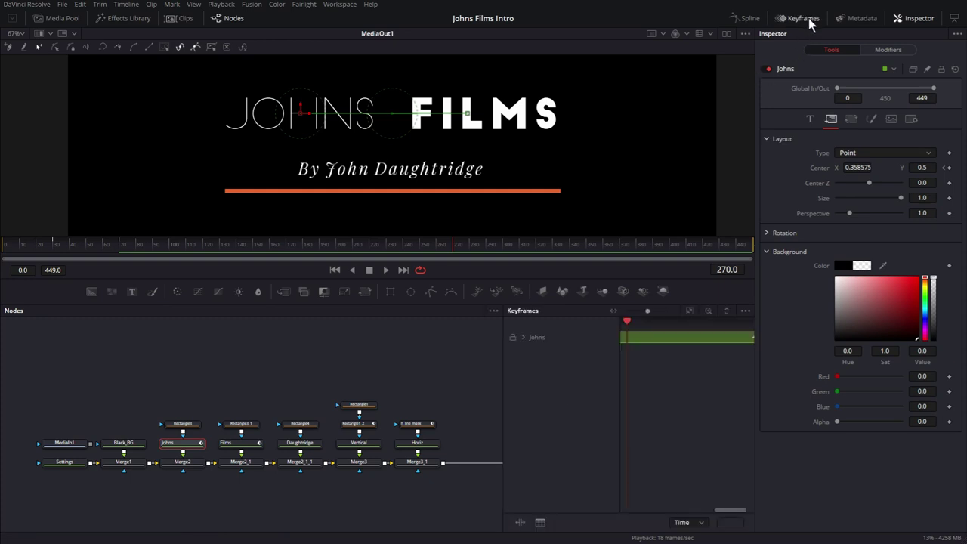
pyautogui.click(914, 18)
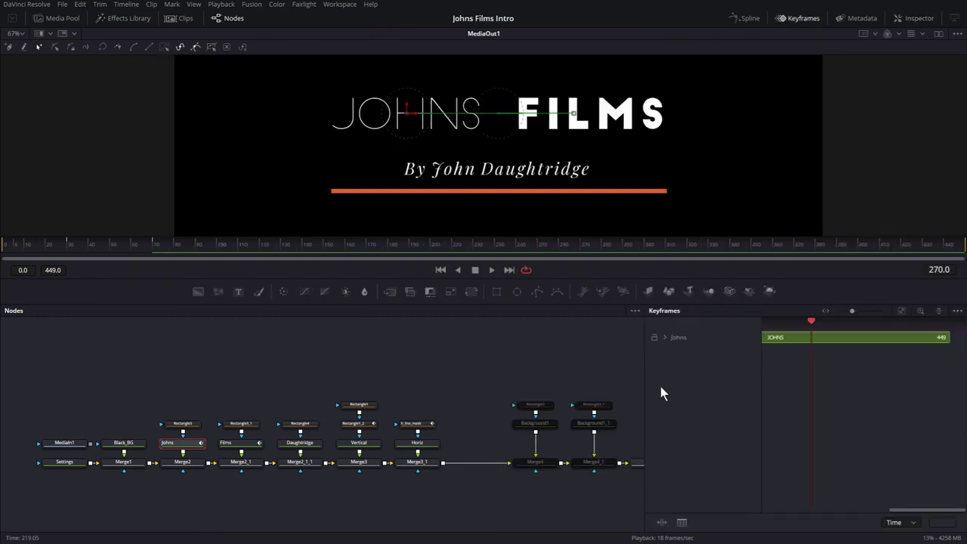
pyautogui.moveTo(644, 386); pyautogui.dragTo(494, 389)
pyautogui.click(514, 338)
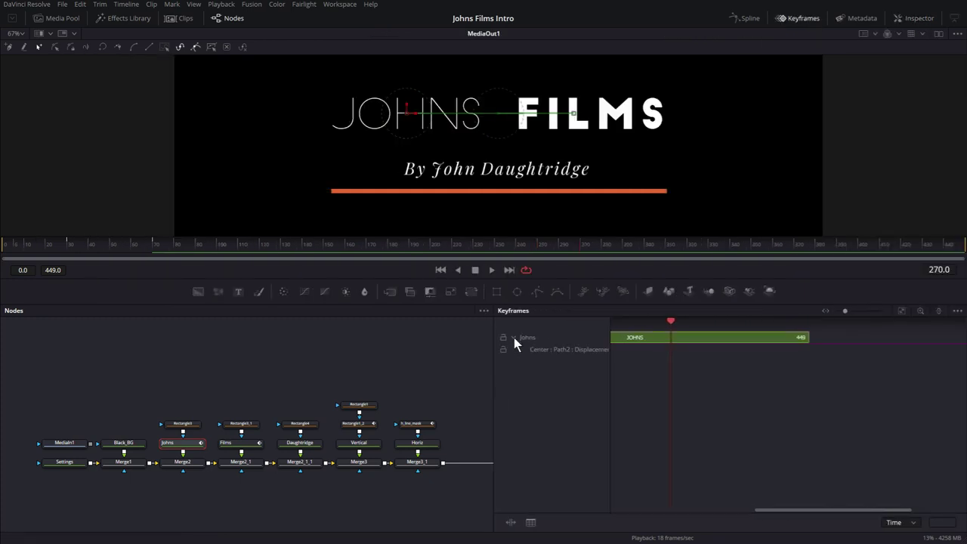
pyautogui.click(555, 349)
pyautogui.scroll(5, 856, 371)
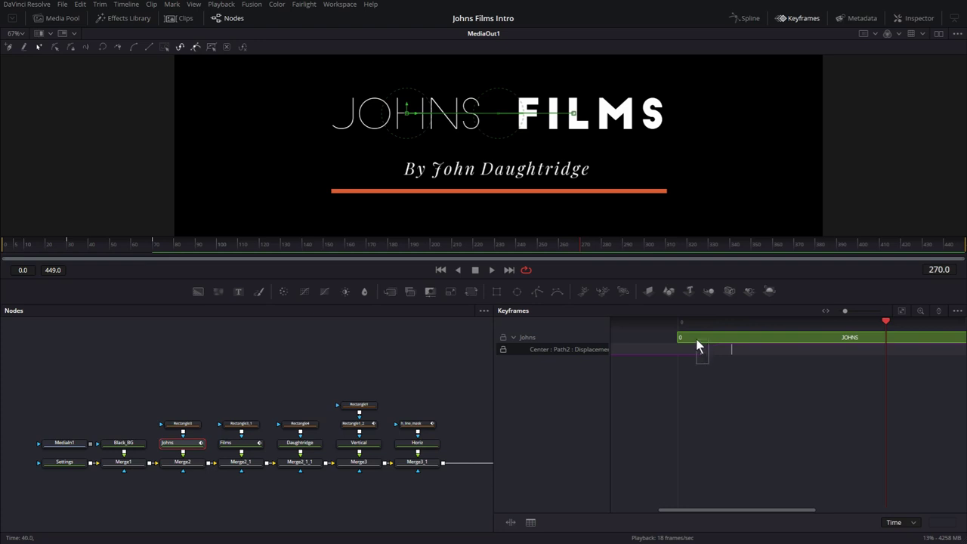
# Step: Move the Johns text's two Center displacement keyframes to frames 10 and 50
pyautogui.moveTo(696, 339); pyautogui.dragTo(695, 336)
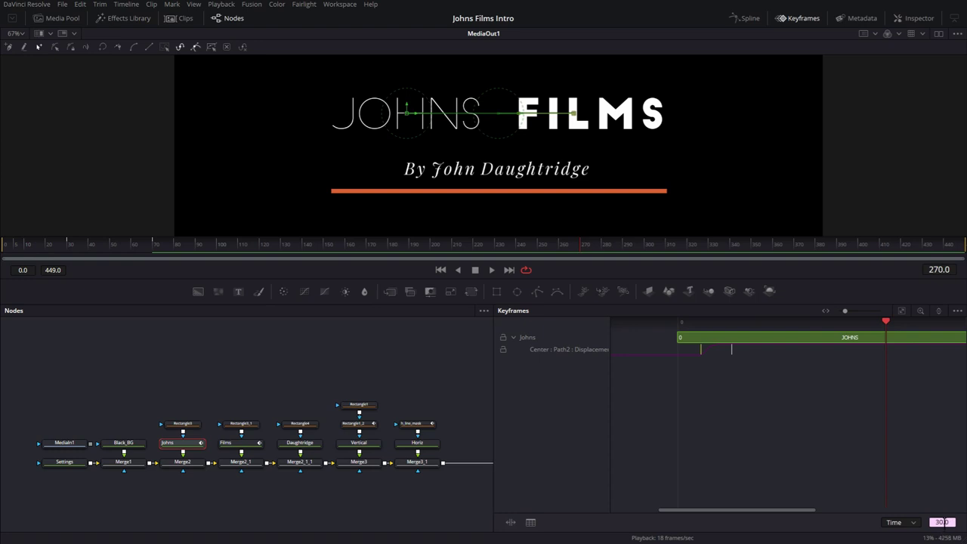
pyautogui.doubleClick(943, 522)
pyautogui.write('10')
pyautogui.press('Return')
pyautogui.moveTo(731, 342); pyautogui.dragTo(726, 329)
pyautogui.click(942, 522)
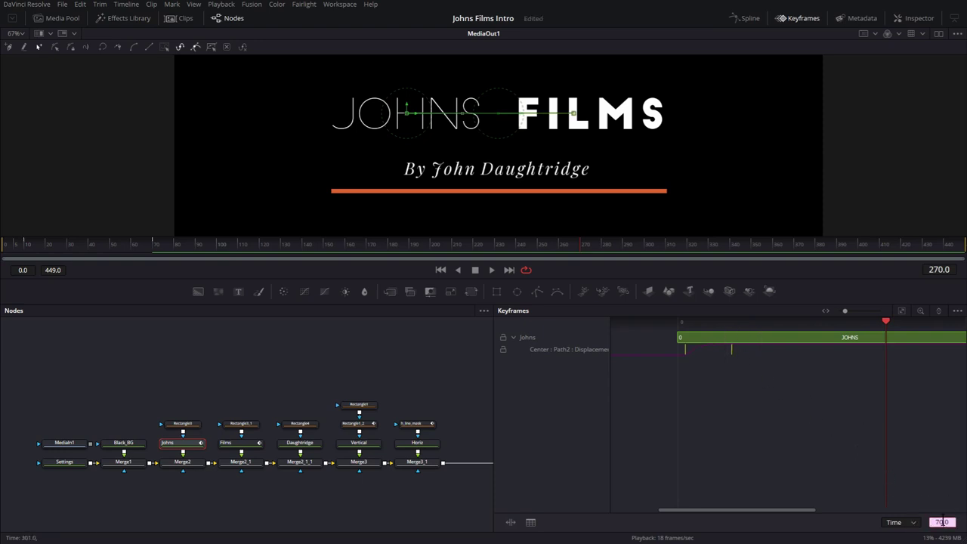
pyautogui.write('50')
pyautogui.press('Return')
# Step: Move the Films text's two Center displacement keyframes to frames 10 and 50
pyautogui.click(243, 448)
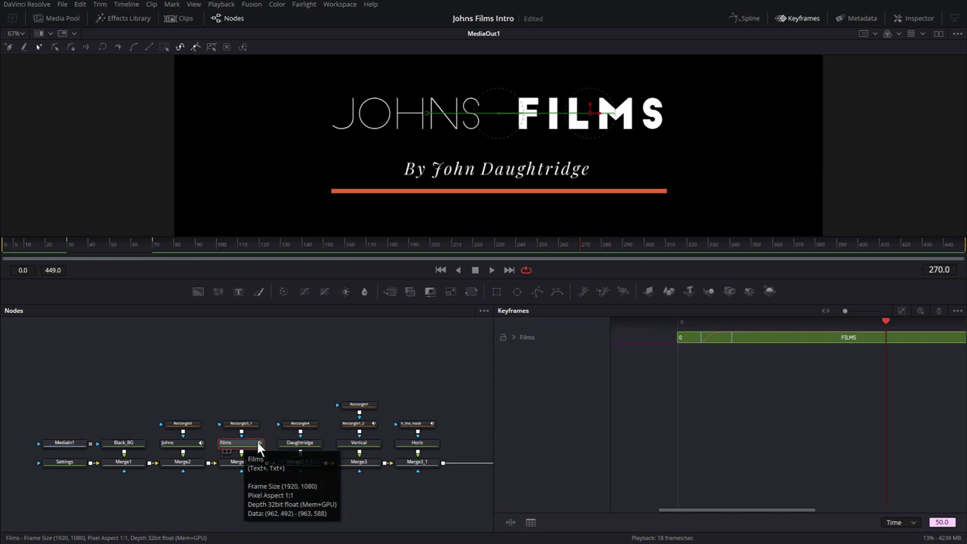
pyautogui.click(514, 337)
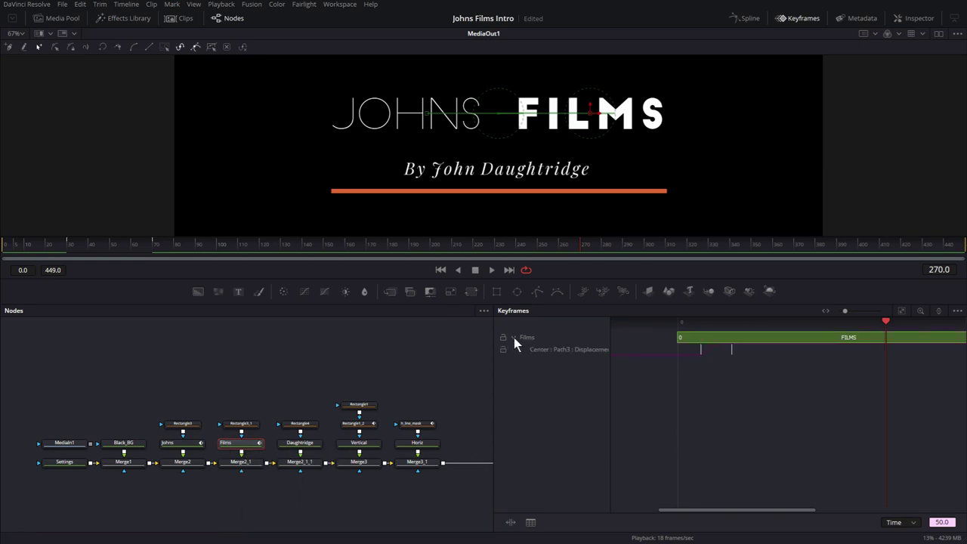
pyautogui.click(942, 522)
pyautogui.write('10')
pyautogui.press('Return')
pyautogui.moveTo(724, 338); pyautogui.dragTo(724, 339)
pyautogui.click(943, 523)
pyautogui.write('50')
pyautogui.press('Return')
# Step: Play the retimed intro and scrub through its opening with the Johns text selected to review the keyframe timing
pyautogui.click(477, 272)
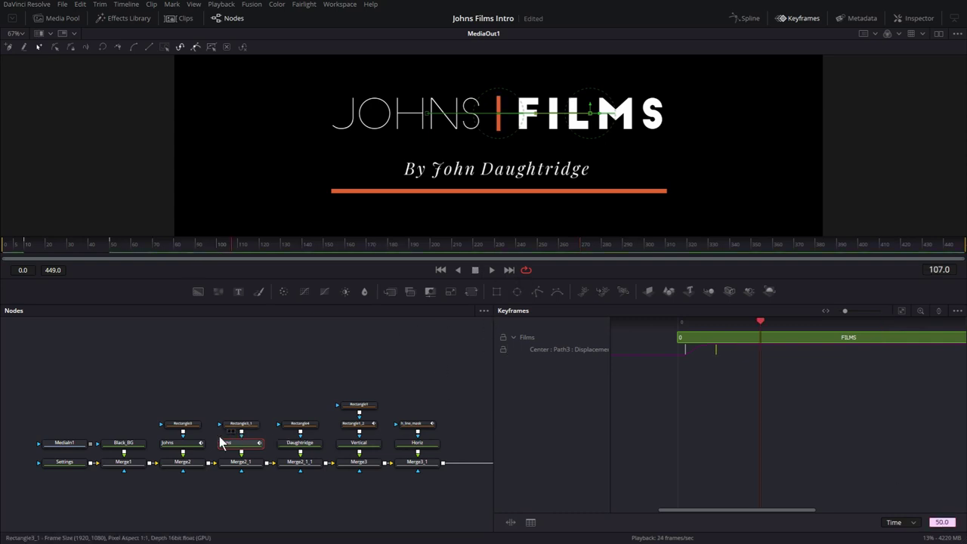
pyautogui.click(182, 443)
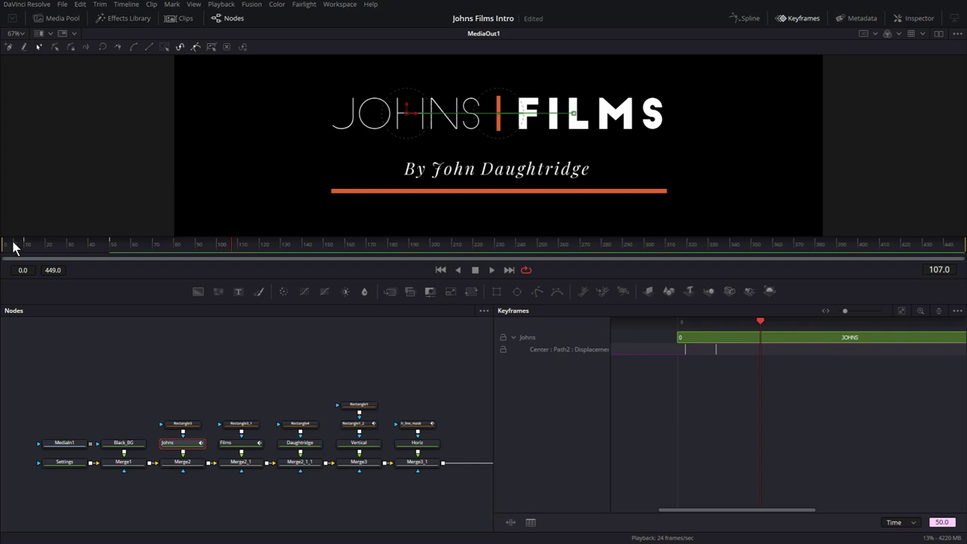
pyautogui.moveTo(13, 249); pyautogui.dragTo(112, 252)
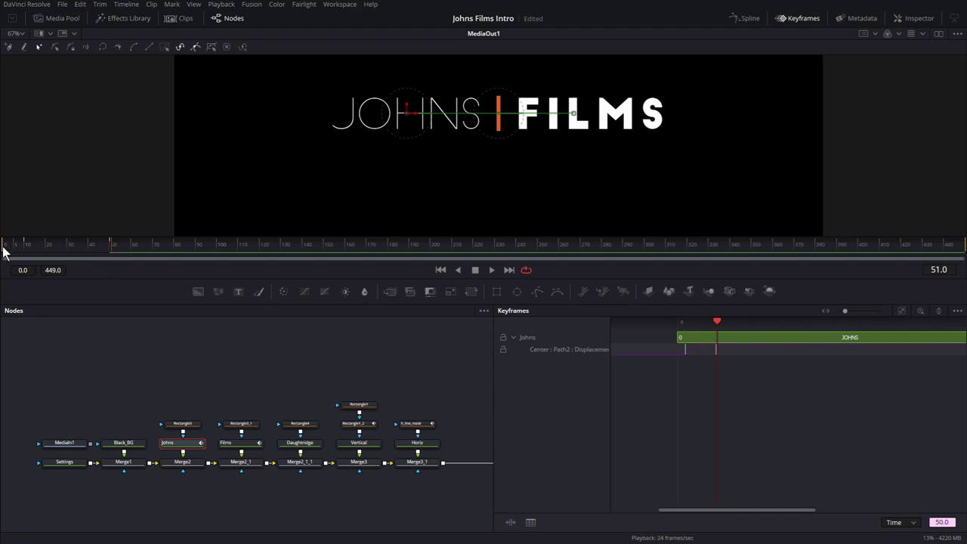
pyautogui.moveTo(4, 251); pyautogui.dragTo(23, 246)
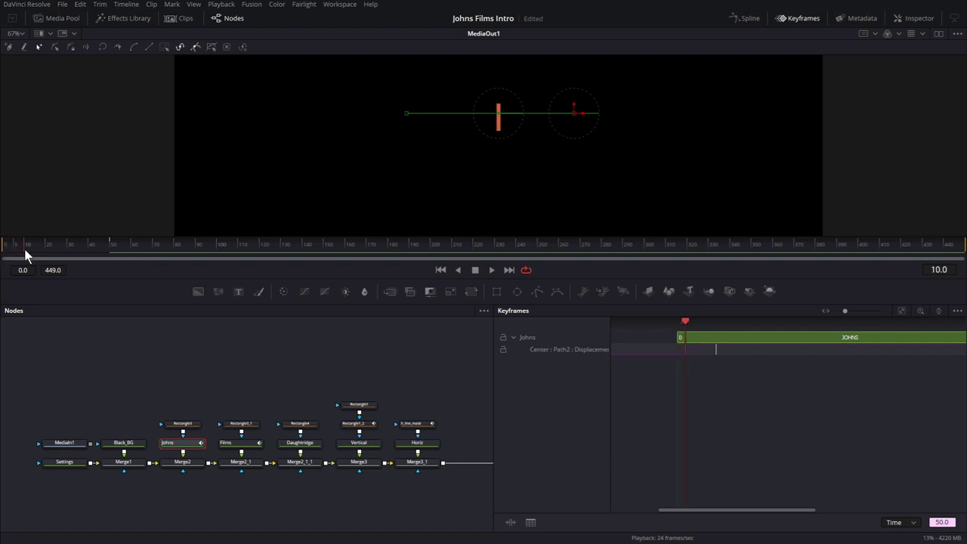
pyautogui.moveTo(23, 247); pyautogui.dragTo(257, 259)
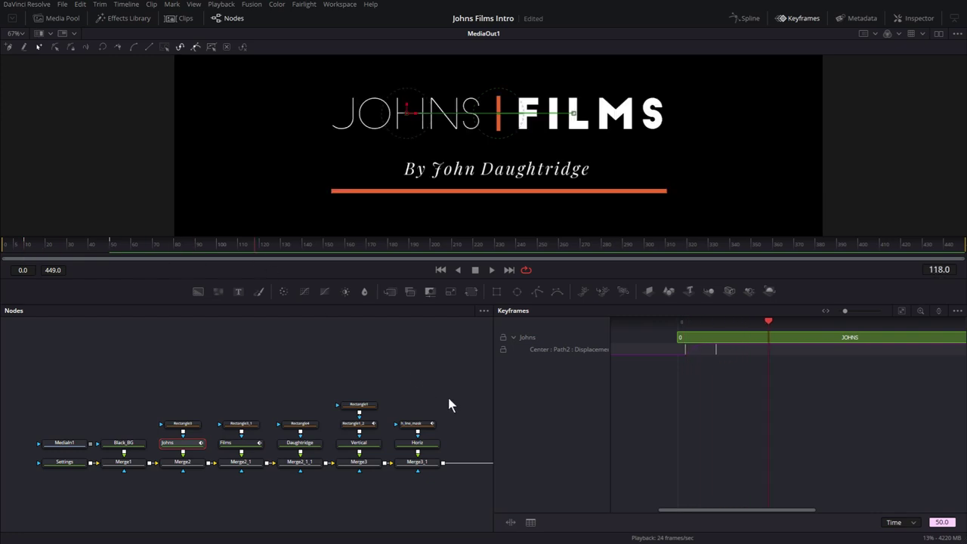
# Step: Check the vertical line mask's exit timing, and add a Center keyframe to the Johns text at frame 215
pyautogui.click(366, 429)
pyautogui.click(566, 251)
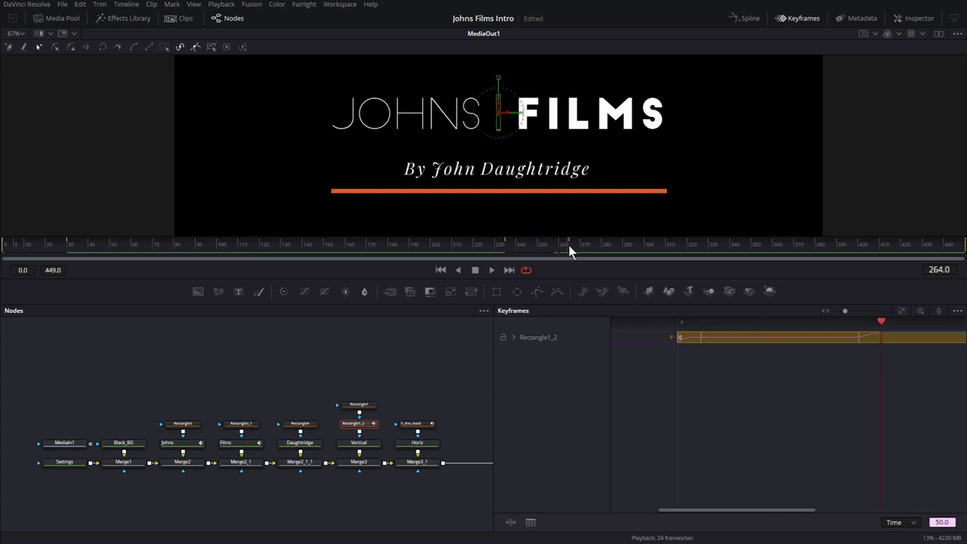
pyautogui.moveTo(569, 247); pyautogui.dragTo(571, 247)
pyautogui.click(182, 443)
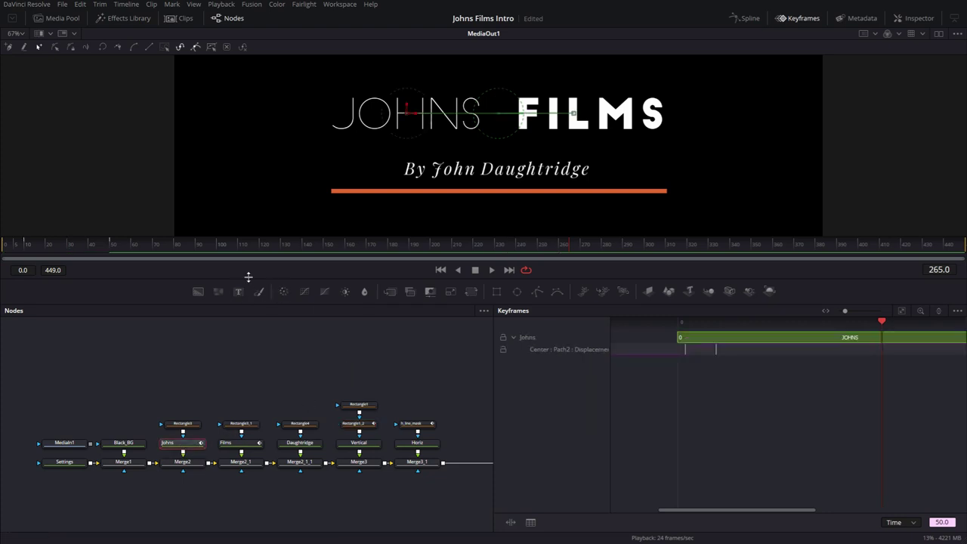
pyautogui.click(919, 18)
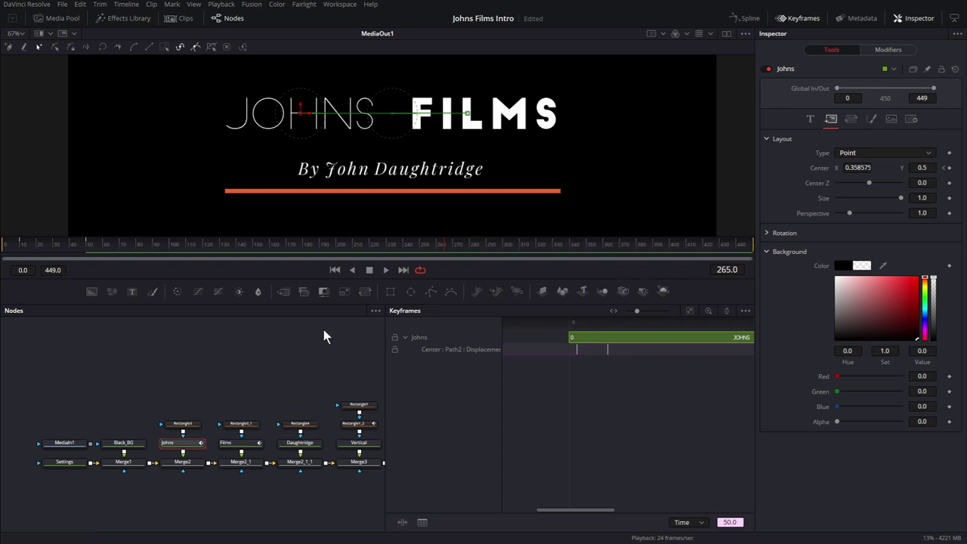
pyautogui.moveTo(256, 256); pyautogui.dragTo(362, 249)
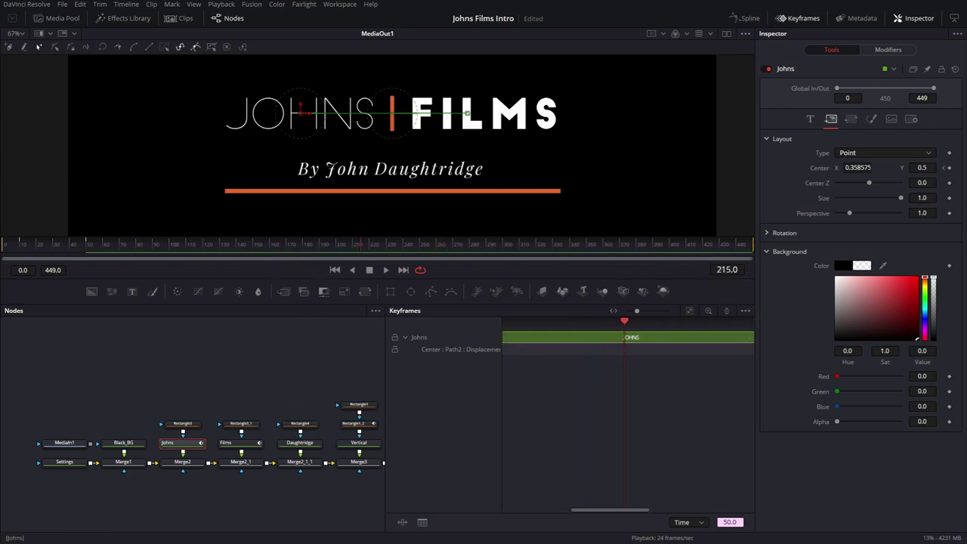
pyautogui.click(949, 168)
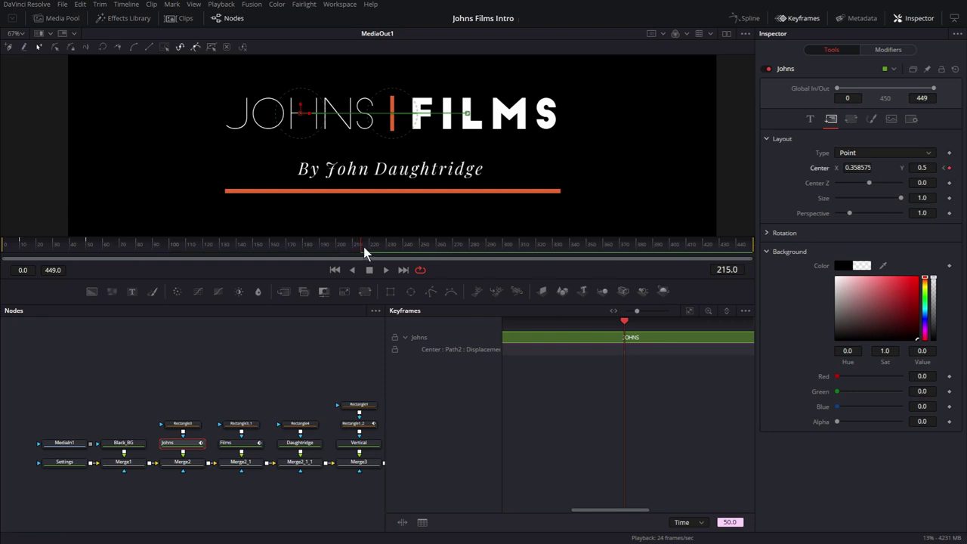
# Step: Add a second exit Center keyframe to the Johns text at frame 255 and review the span between both keyframes
pyautogui.moveTo(363, 247); pyautogui.dragTo(430, 247)
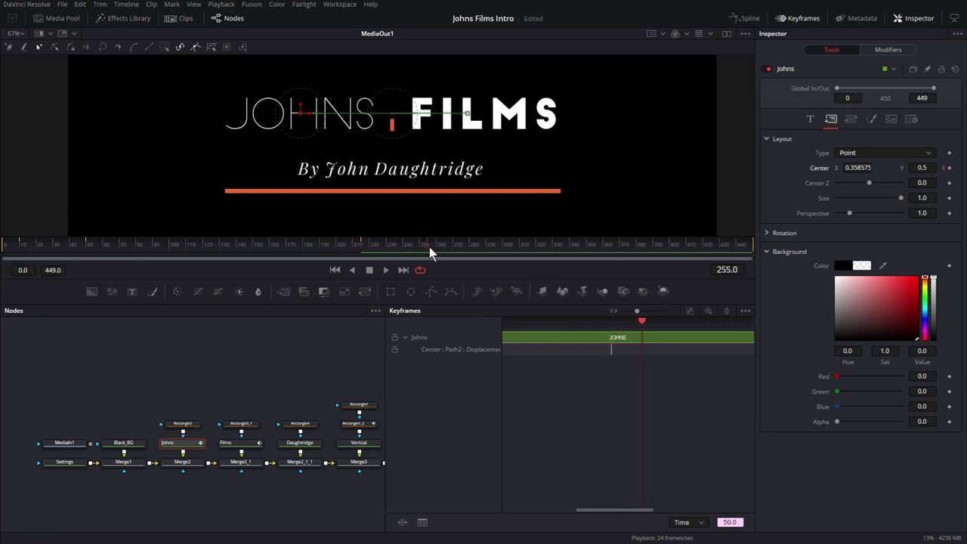
pyautogui.click(949, 168)
pyautogui.click(362, 245)
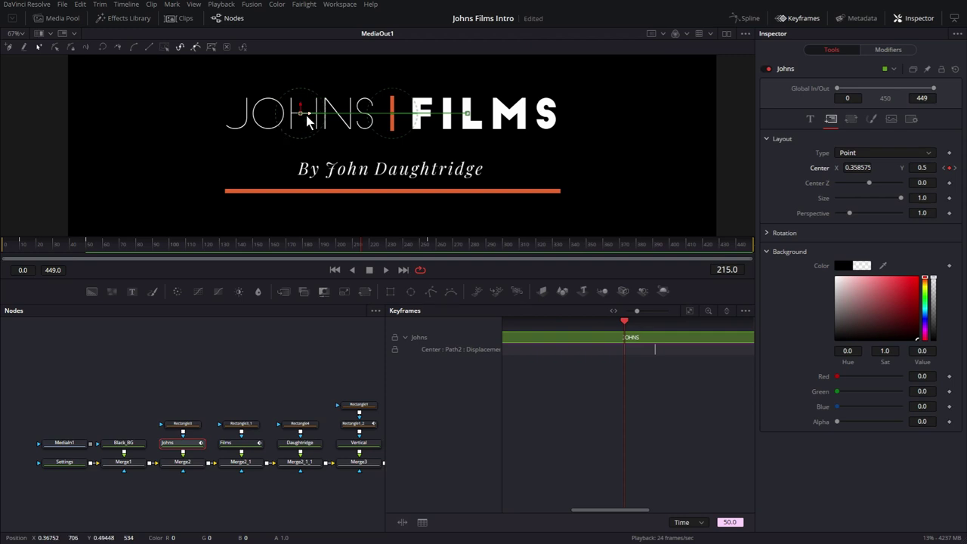
pyautogui.moveTo(364, 244); pyautogui.dragTo(427, 246)
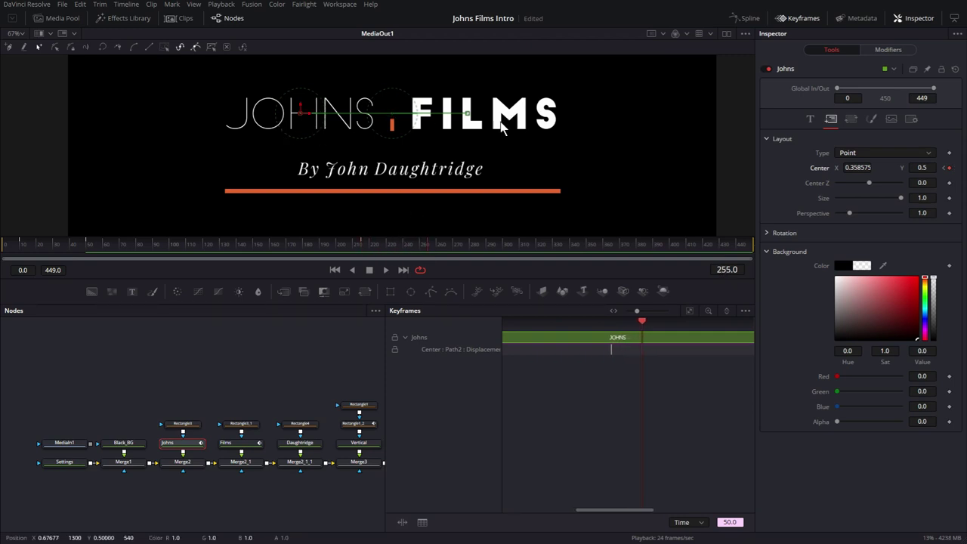
# Step: Copy the Johns text's Center X value from frame 10 to its frame 255 keyframe, giving 0.616539
pyautogui.moveTo(162, 246); pyautogui.dragTo(6, 244)
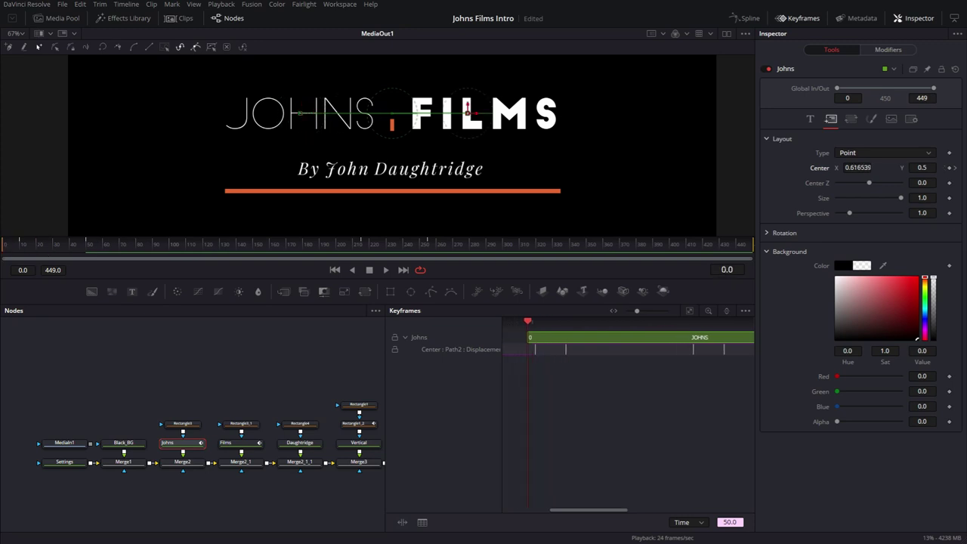
pyautogui.click(21, 248)
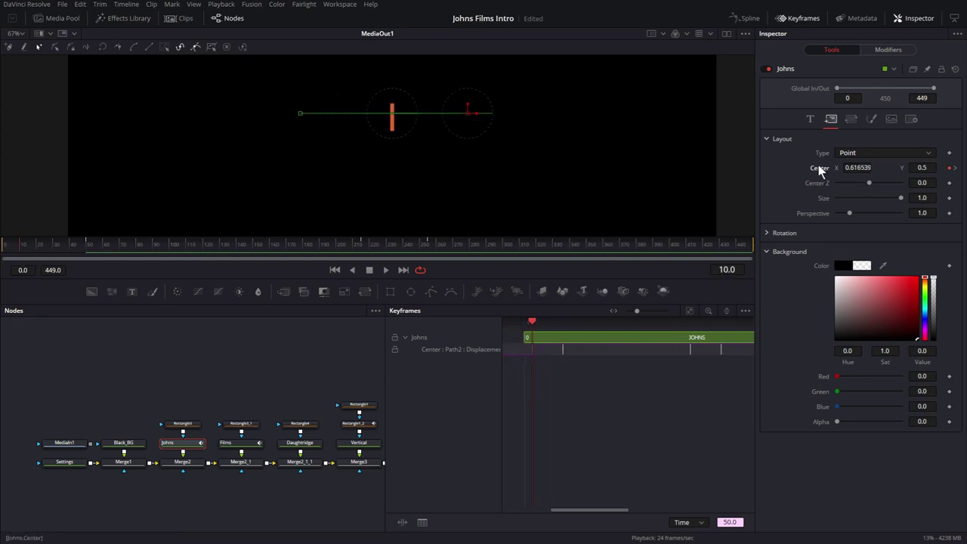
pyautogui.click(861, 168)
pyautogui.rightClick(864, 169)
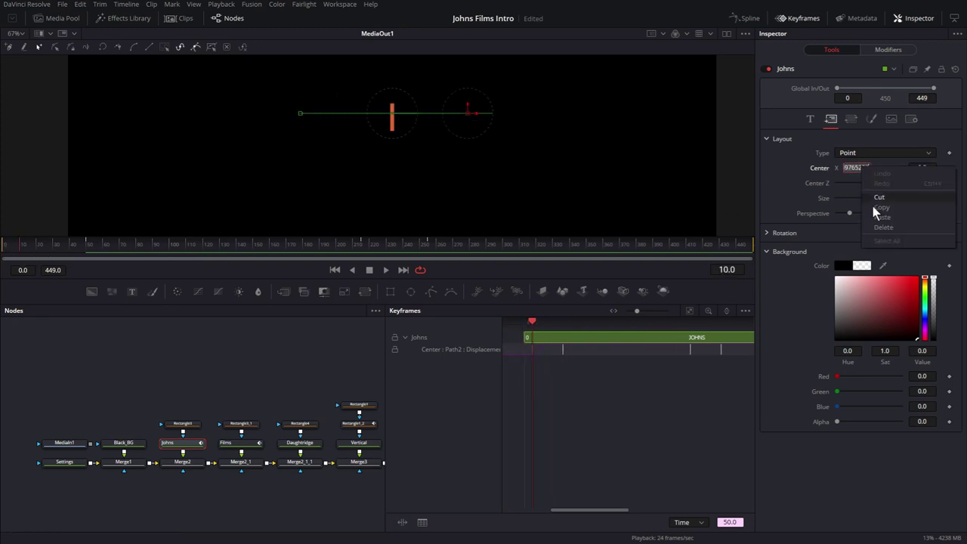
pyautogui.click(878, 209)
pyautogui.moveTo(417, 245); pyautogui.dragTo(430, 246)
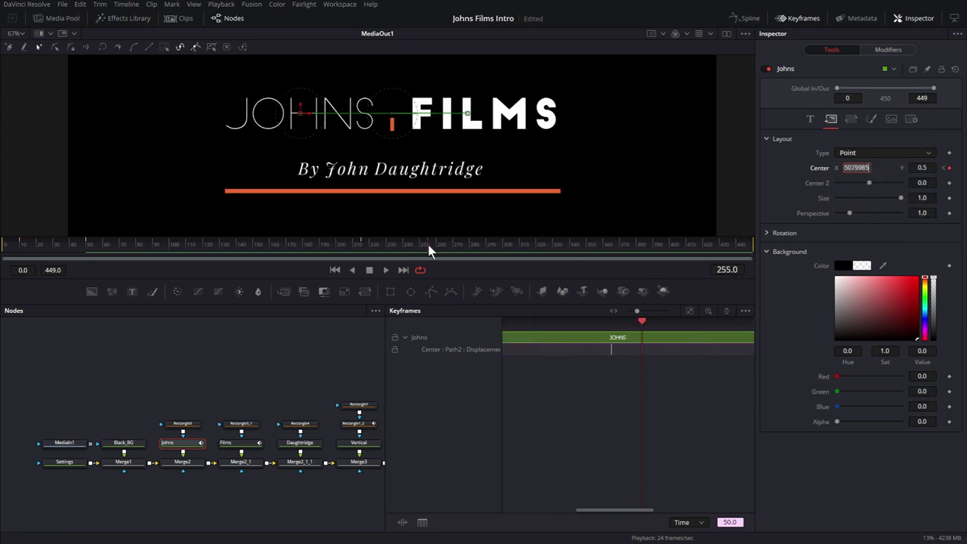
pyautogui.rightClick(853, 170)
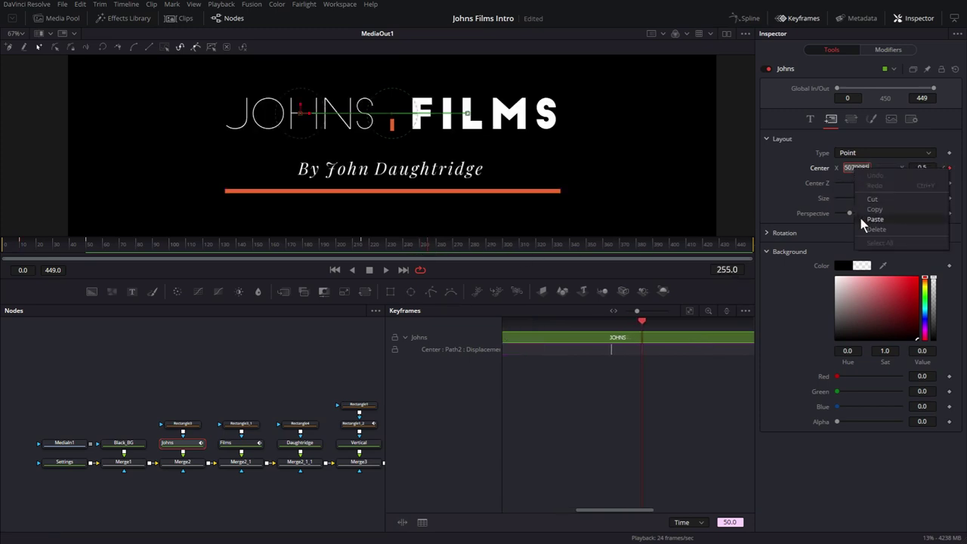
pyautogui.click(862, 219)
pyautogui.press('Tab')
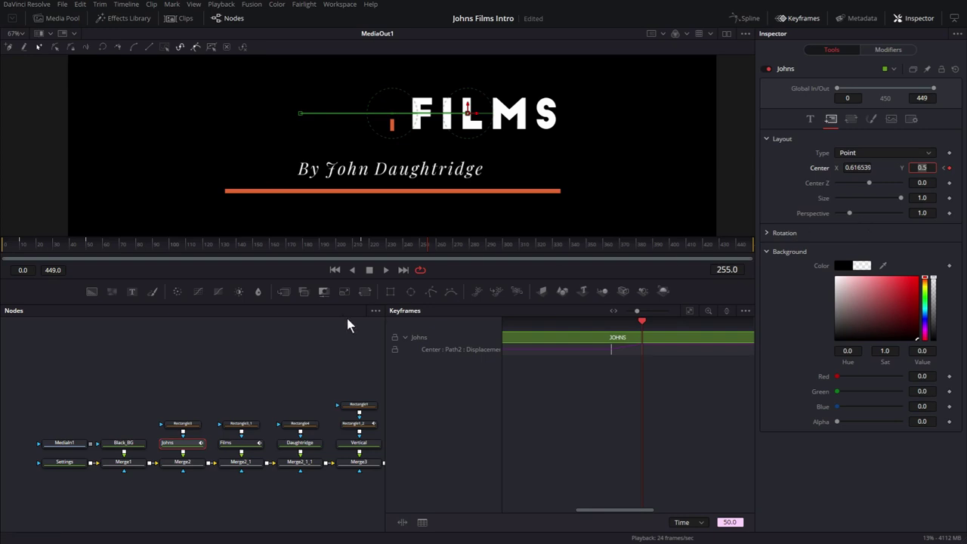
pyautogui.press('Return')
# Step: Play the closing section from about frame 196 to review the Johns text's exit
pyautogui.click(350, 242)
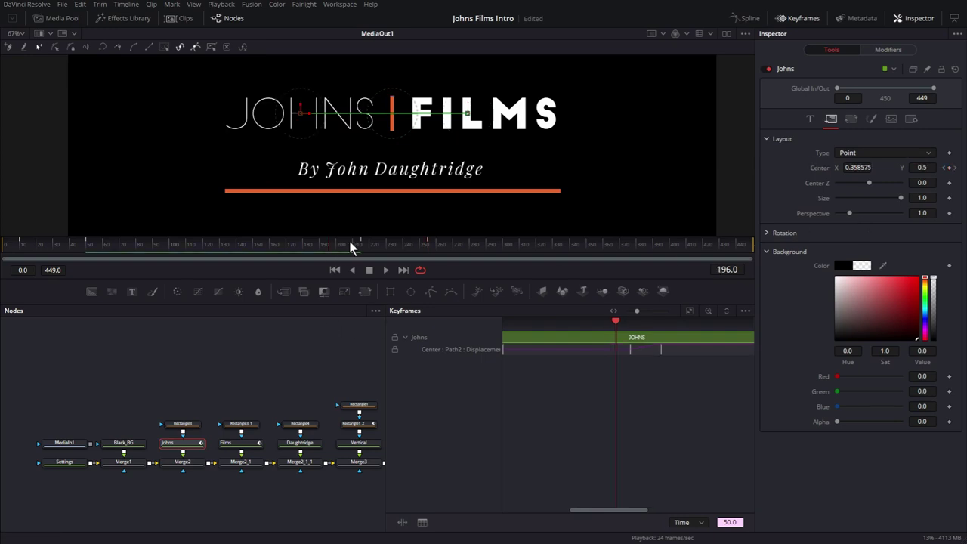
pyautogui.click(386, 270)
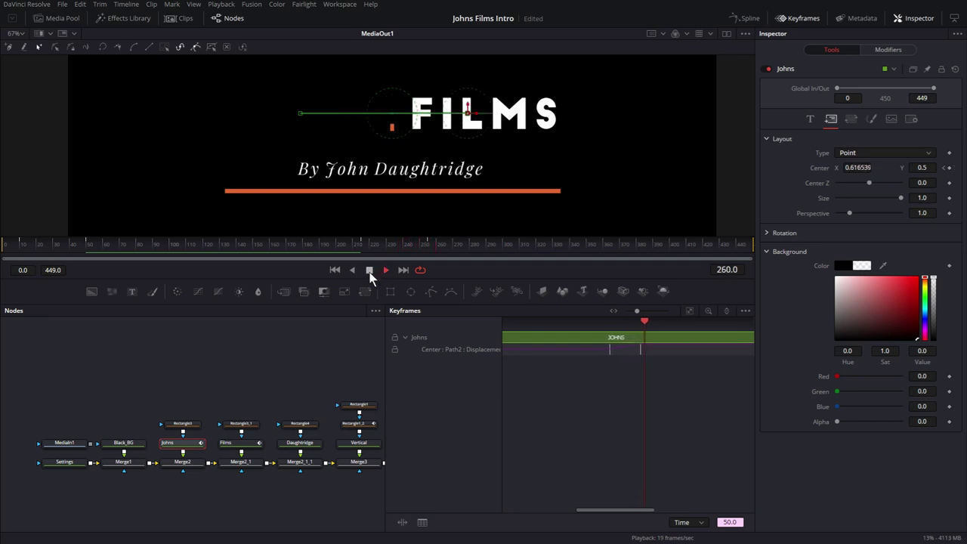
pyautogui.click(369, 270)
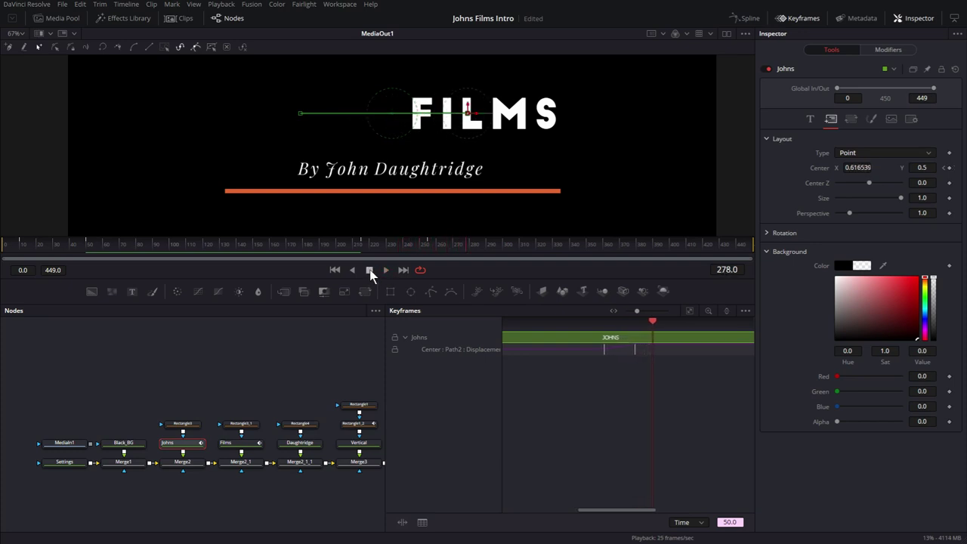
# Step: Add a Center keyframe to the Films text at frame 215
pyautogui.click(254, 445)
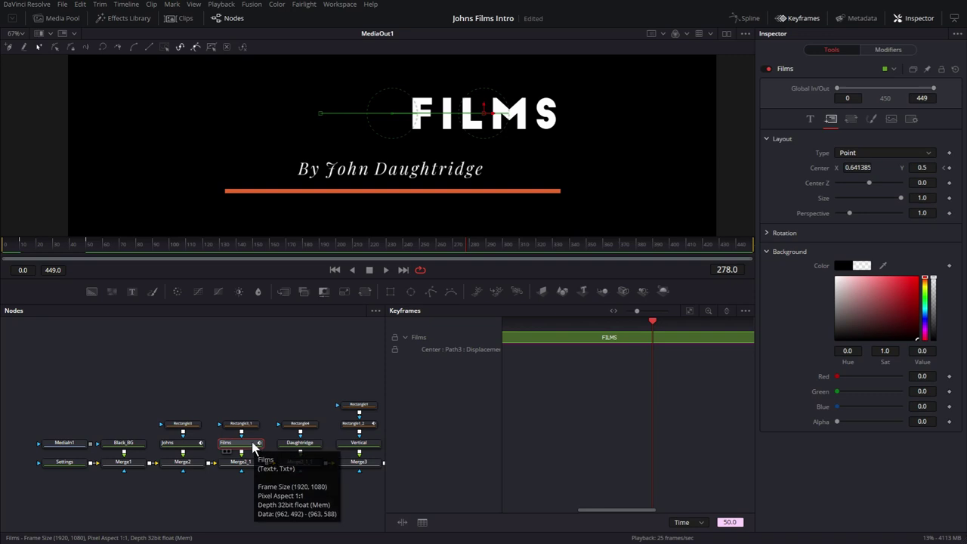
pyautogui.moveTo(315, 244); pyautogui.dragTo(363, 244)
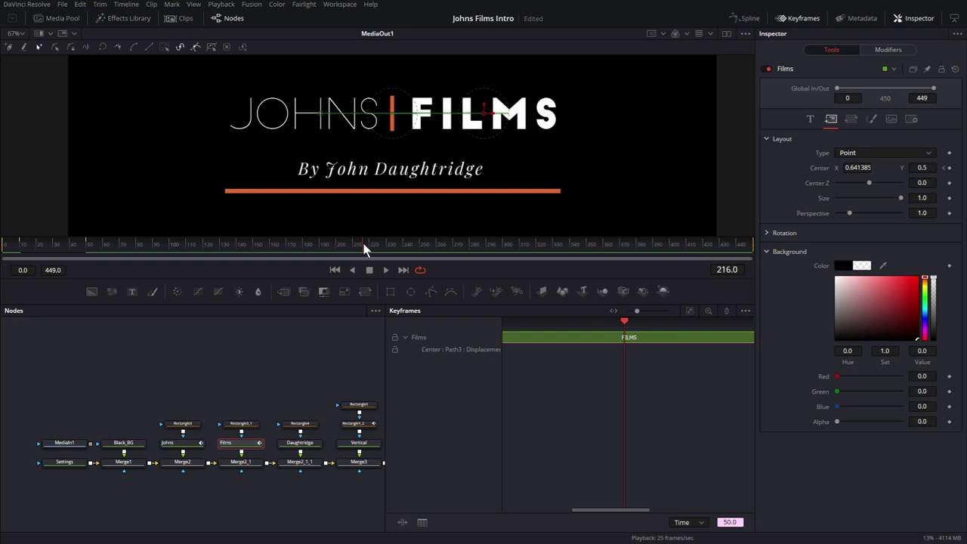
pyautogui.click(727, 270)
pyautogui.write('215')
pyautogui.press('Return')
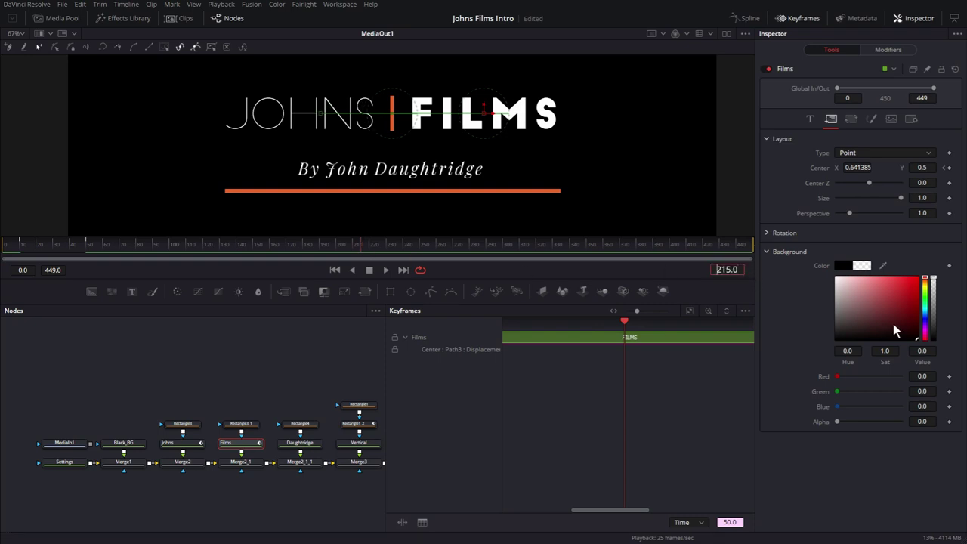
pyautogui.click(951, 168)
# Step: Add another Center keyframe to the Films text at frame 255
pyautogui.moveTo(381, 243); pyautogui.dragTo(436, 249)
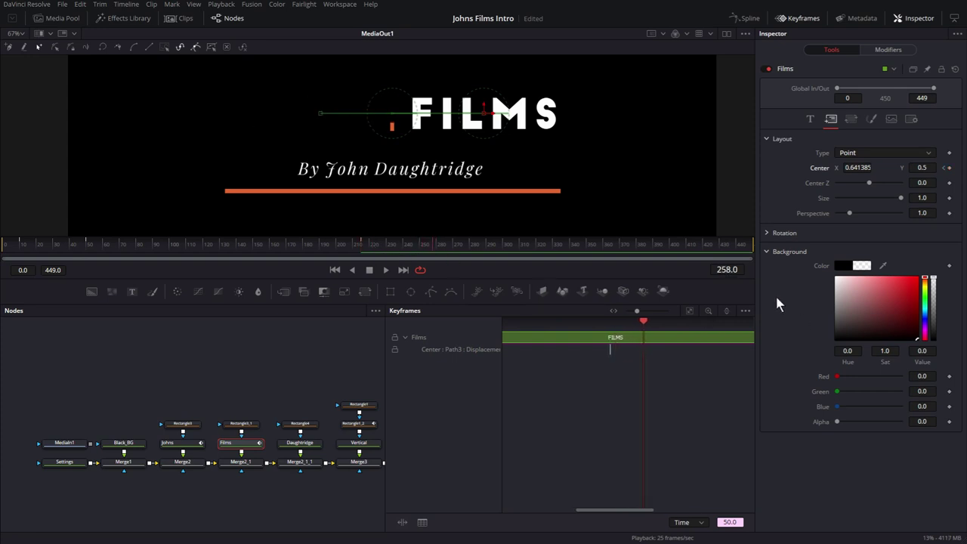
pyautogui.click(737, 272)
pyautogui.write('255')
pyautogui.press('Return')
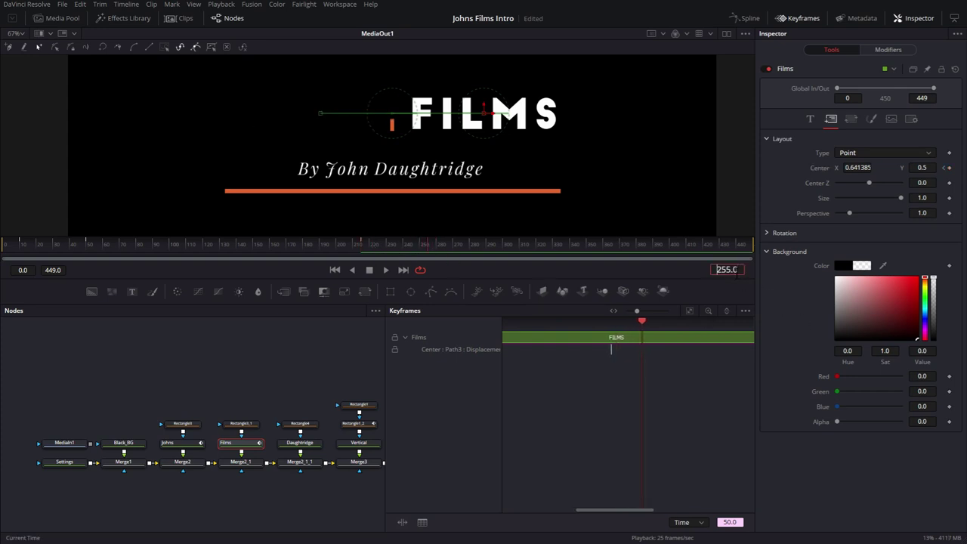
pyautogui.click(951, 168)
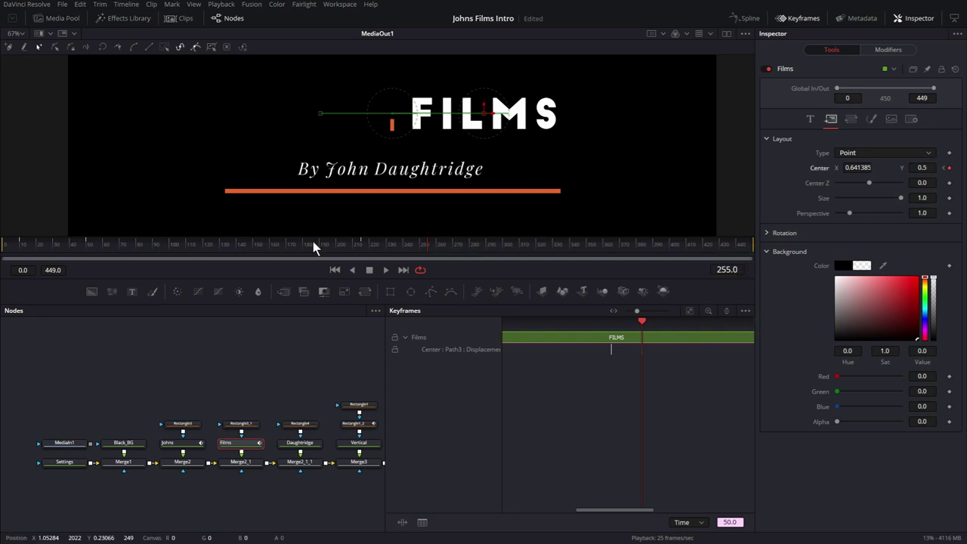
# Step: Copy the Films text's Center X value from frame 10 to its frame 255 keyframe, giving 0.389637
pyautogui.click(26, 244)
pyautogui.click(22, 244)
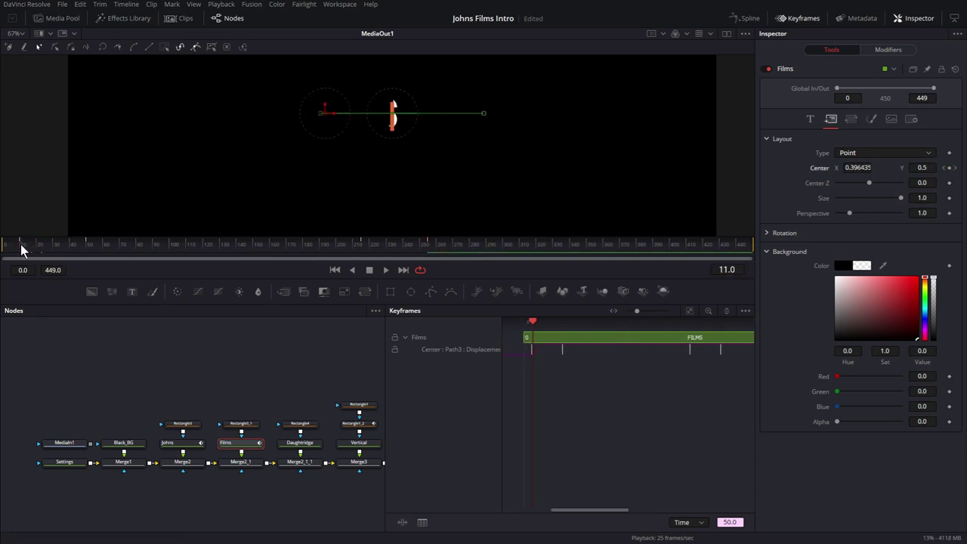
pyautogui.rightClick(858, 168)
pyautogui.click(872, 204)
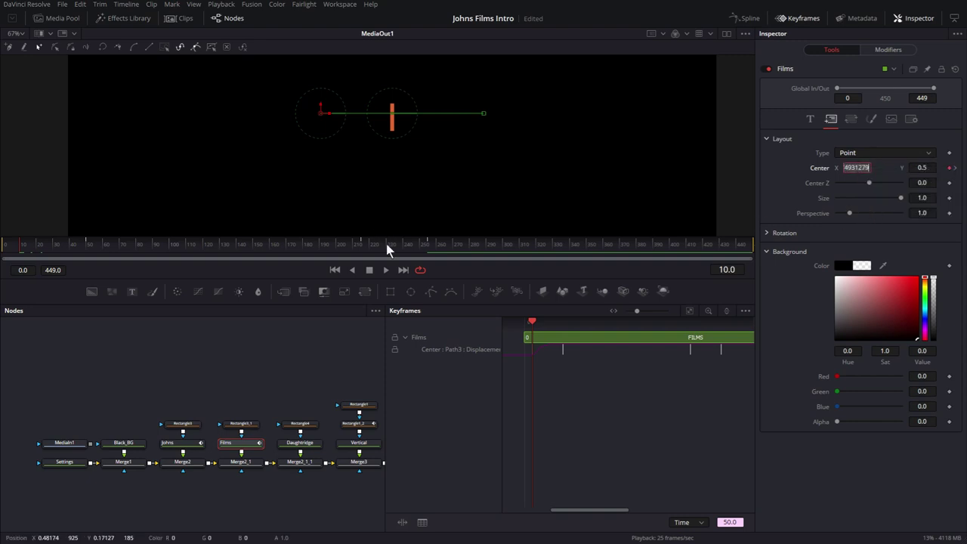
pyautogui.click(428, 246)
pyautogui.rightClick(857, 169)
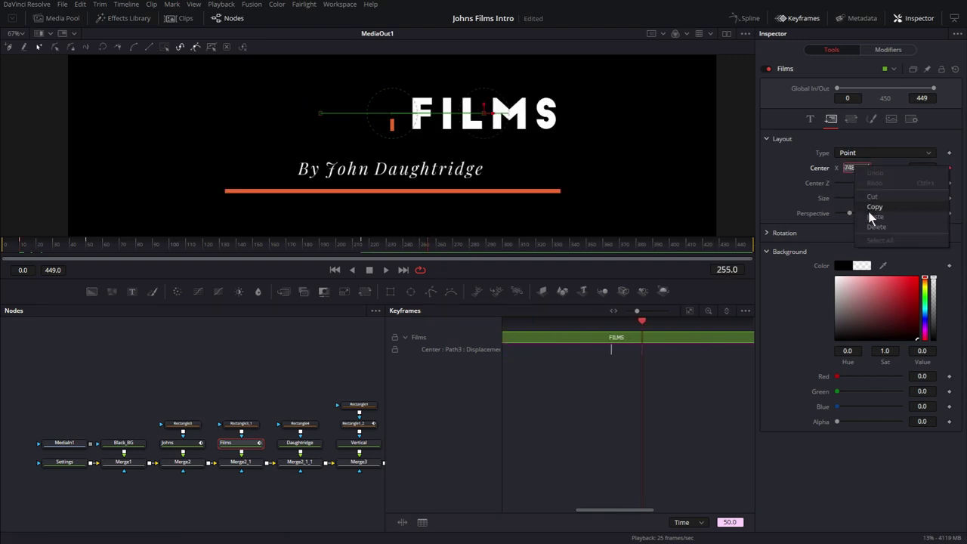
pyautogui.click(869, 218)
pyautogui.press('Tab')
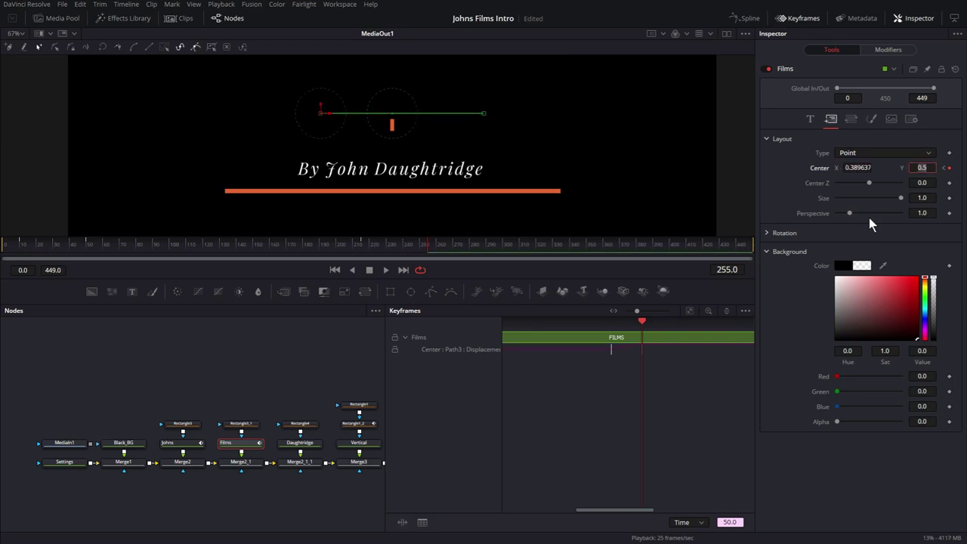
# Step: Ease the Johns text's exit in the Spline editor by extending the frame 255 displacement keyframe's handle back to about frame 213
pyautogui.click(178, 443)
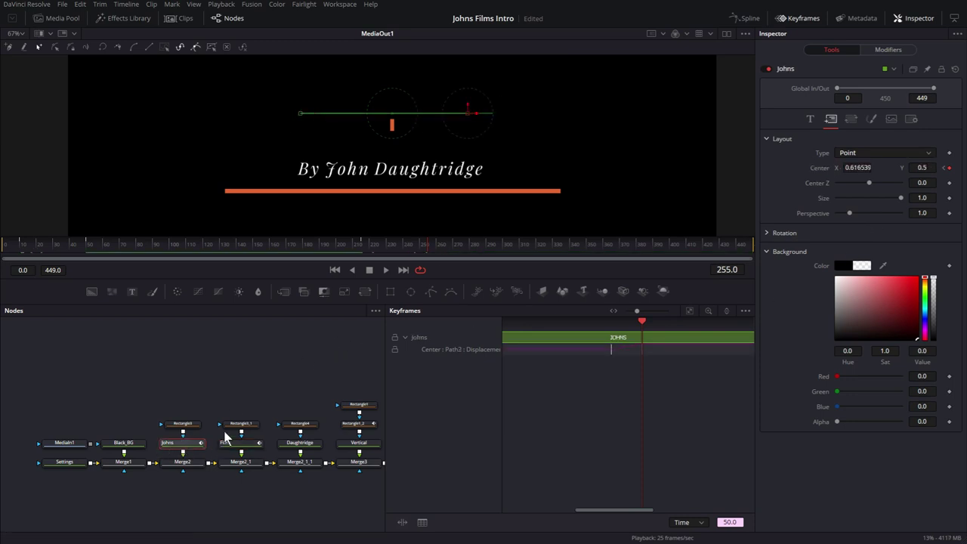
pyautogui.click(451, 246)
pyautogui.click(363, 242)
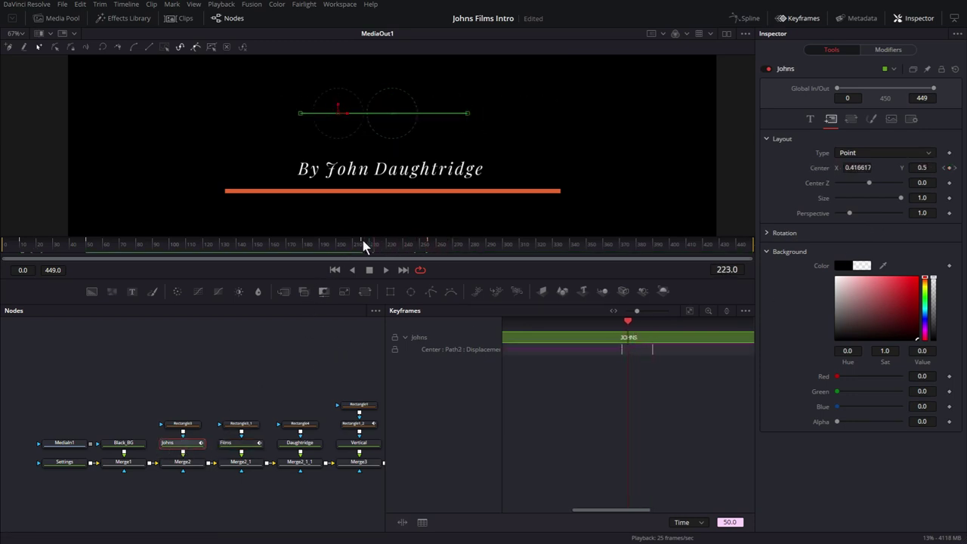
pyautogui.click(804, 20)
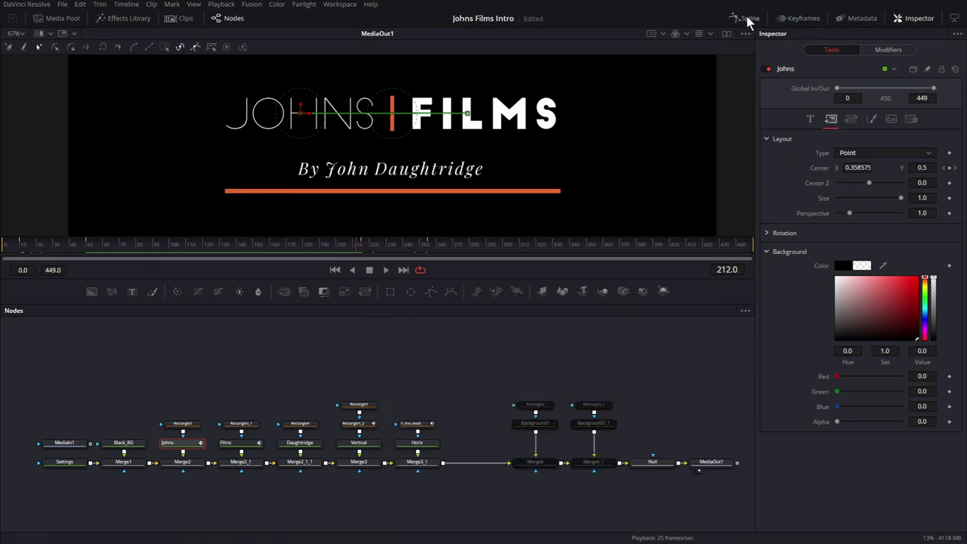
pyautogui.click(918, 18)
pyautogui.click(745, 18)
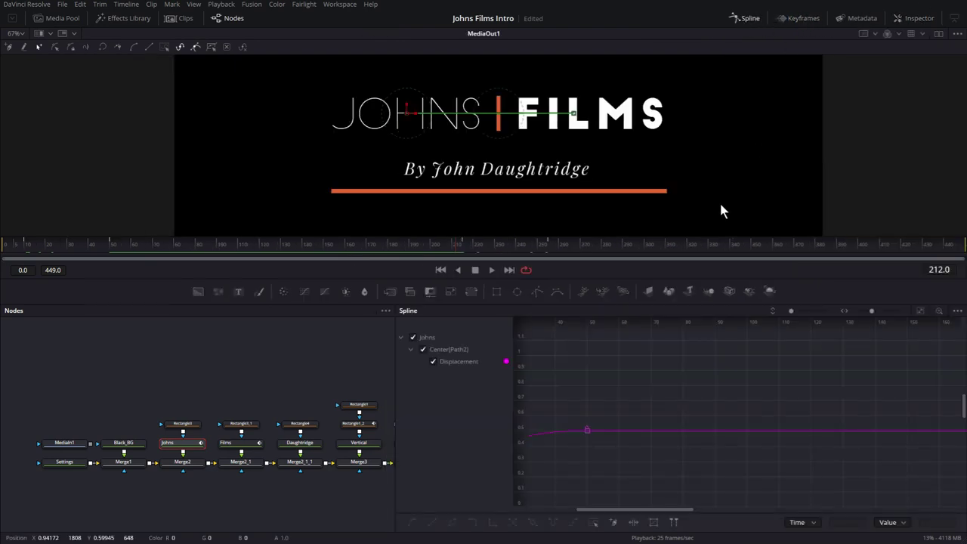
pyautogui.click(920, 310)
pyautogui.moveTo(699, 360); pyautogui.dragTo(648, 373)
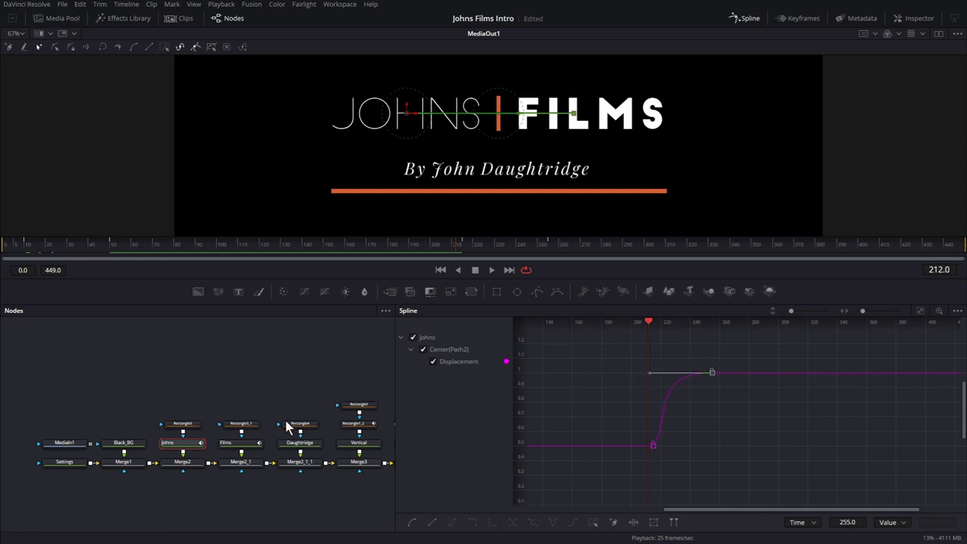
# Step: Ease the Films text's exit in the Spline editor by extending the frame 255 displacement keyframe's handle back to about frame 215
pyautogui.click(234, 442)
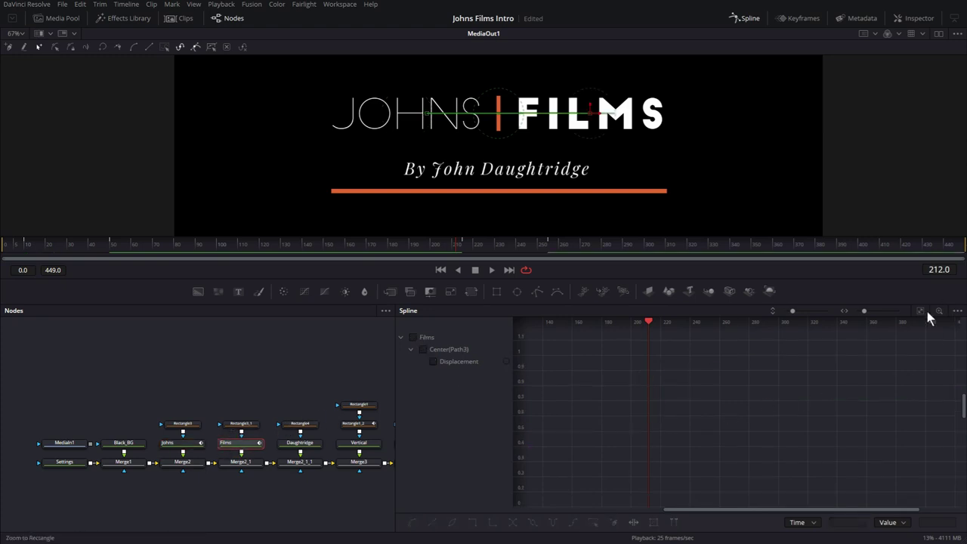
pyautogui.click(433, 361)
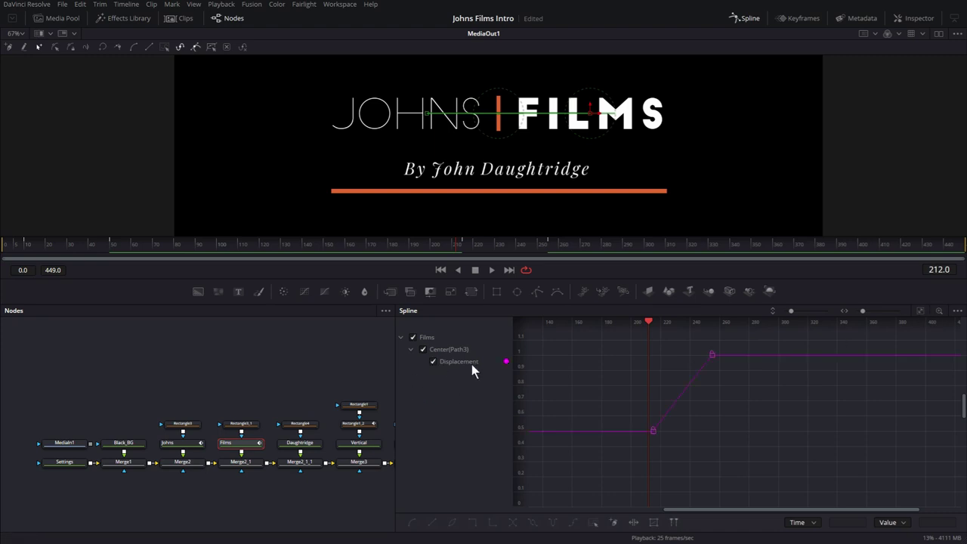
pyautogui.click(920, 312)
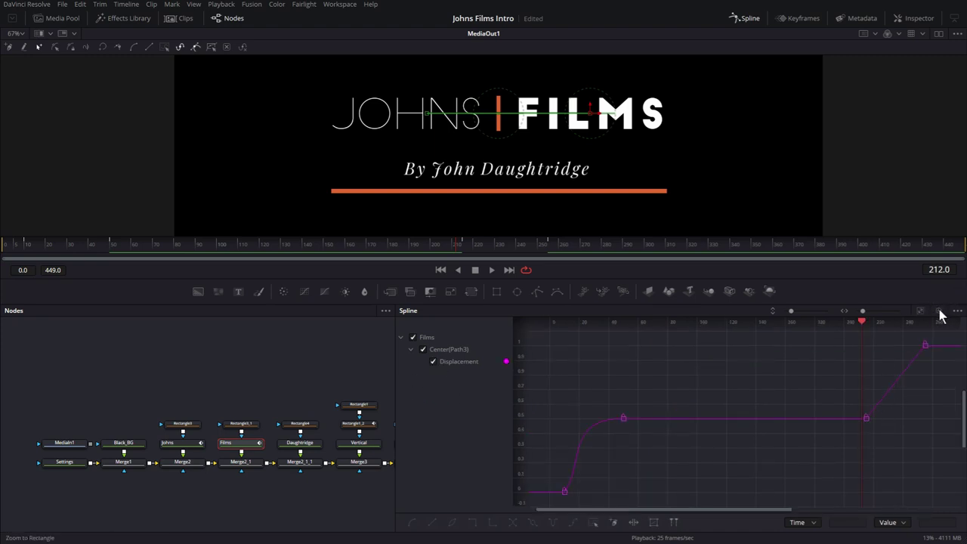
pyautogui.moveTo(863, 431); pyautogui.dragTo(937, 333)
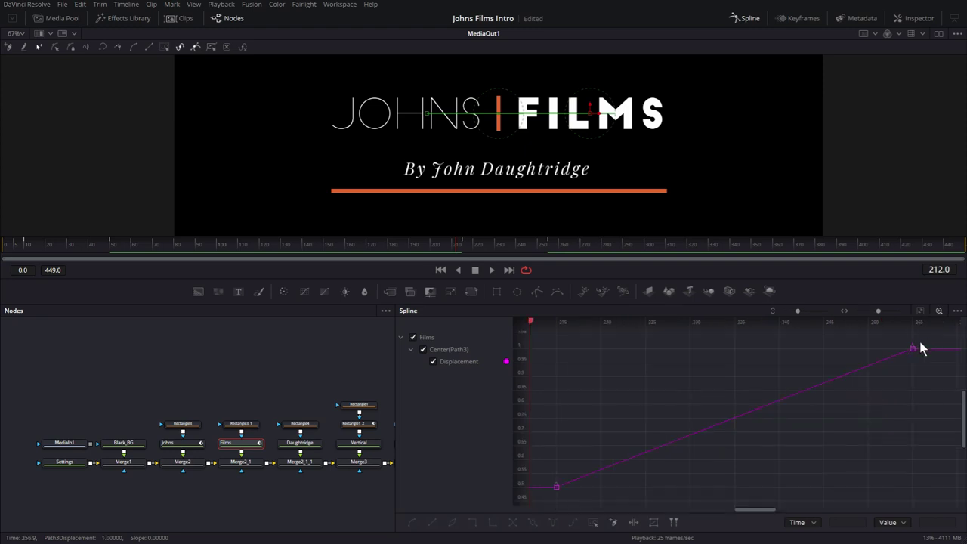
pyautogui.click(913, 349)
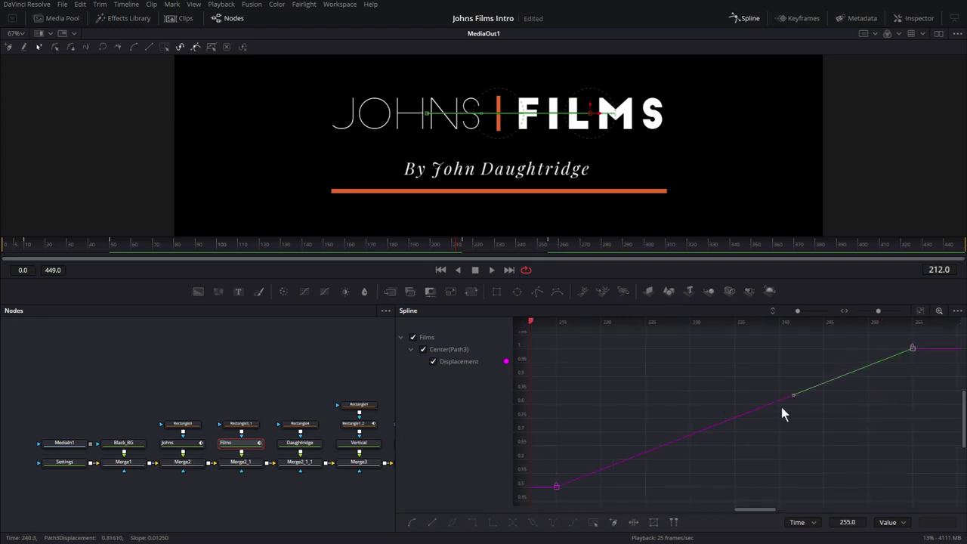
pyautogui.moveTo(789, 398); pyautogui.dragTo(553, 353)
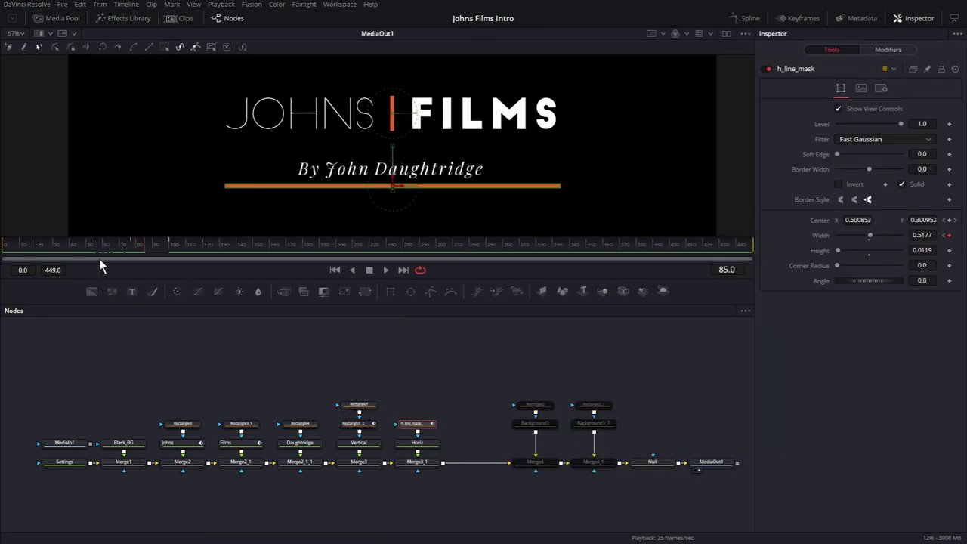
# Step: Expand the h_line_mask tracks in the Keyframes editor and move the playhead to frame 147, clear of its Width keyframes
pyautogui.moveTo(94, 244)
pyautogui.mouseDown()
pyautogui.moveTo(147, 251)
pyautogui.moveTo(73, 250)
pyautogui.moveTo(95, 249)
pyautogui.mouseUp()
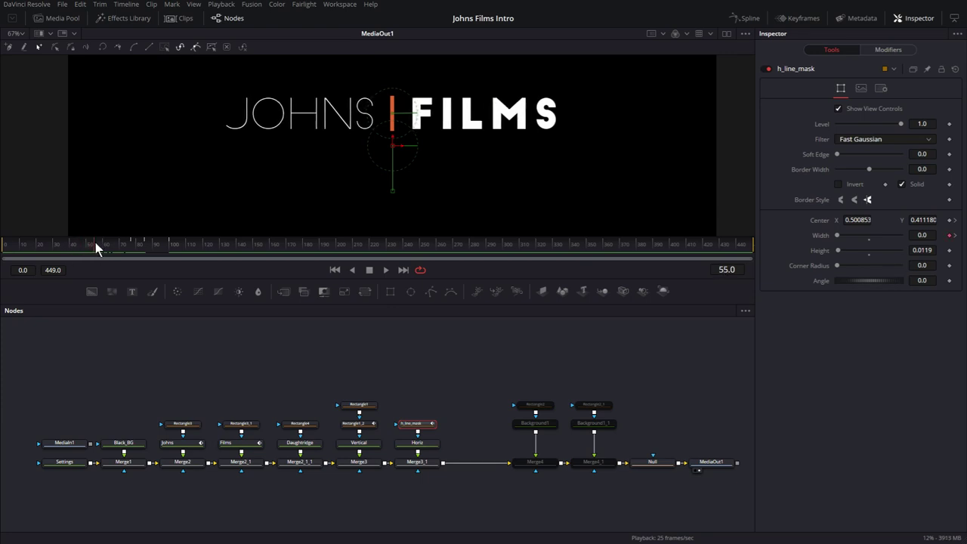
pyautogui.click(805, 20)
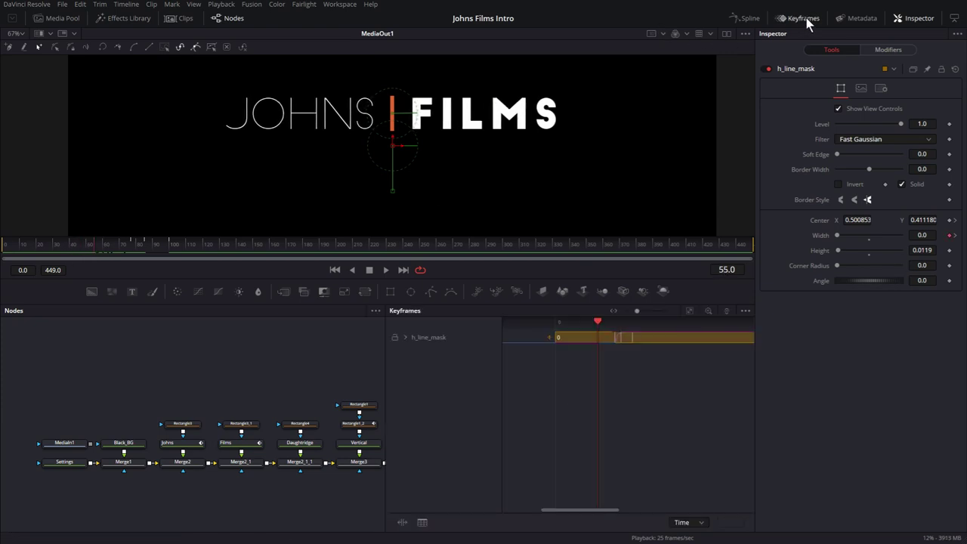
pyautogui.click(404, 337)
pyautogui.click(439, 363)
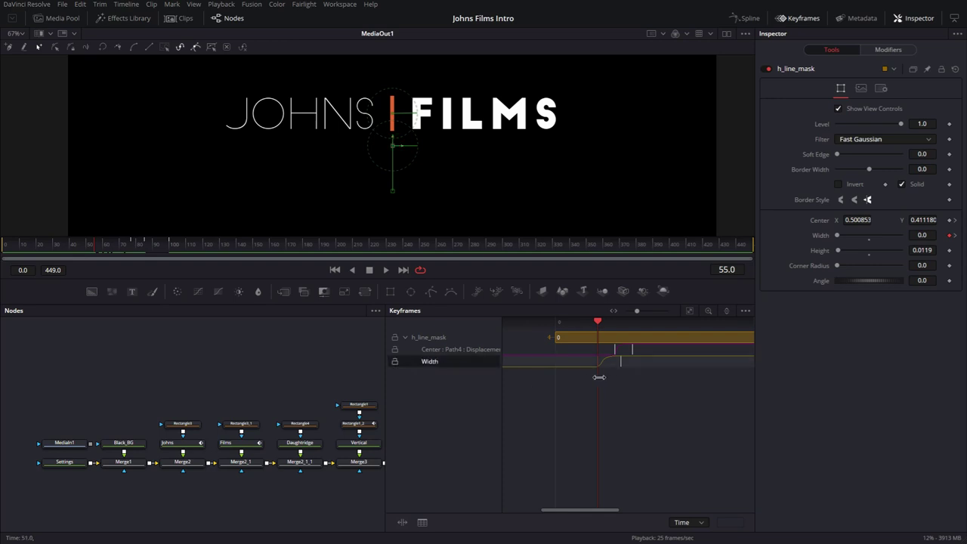
pyautogui.click(576, 368)
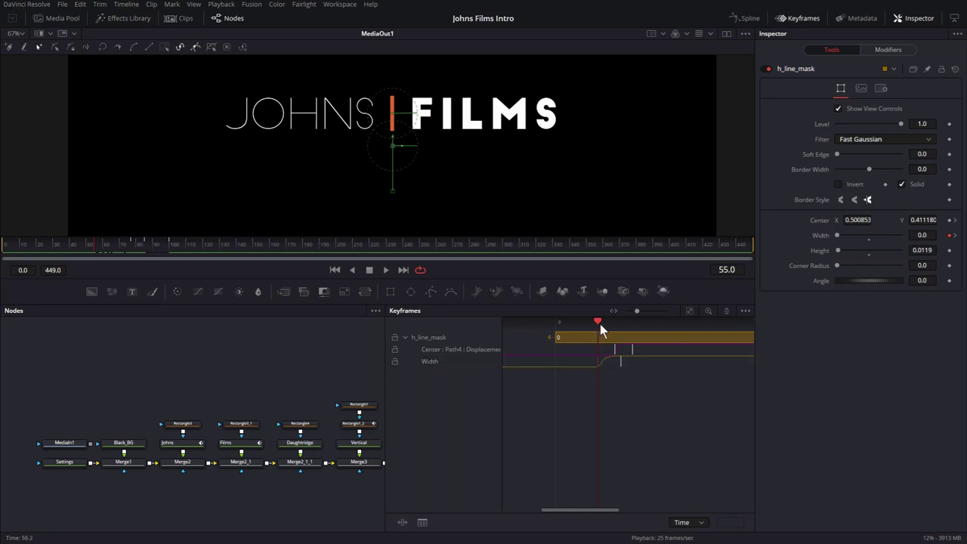
pyautogui.moveTo(600, 320); pyautogui.dragTo(670, 320)
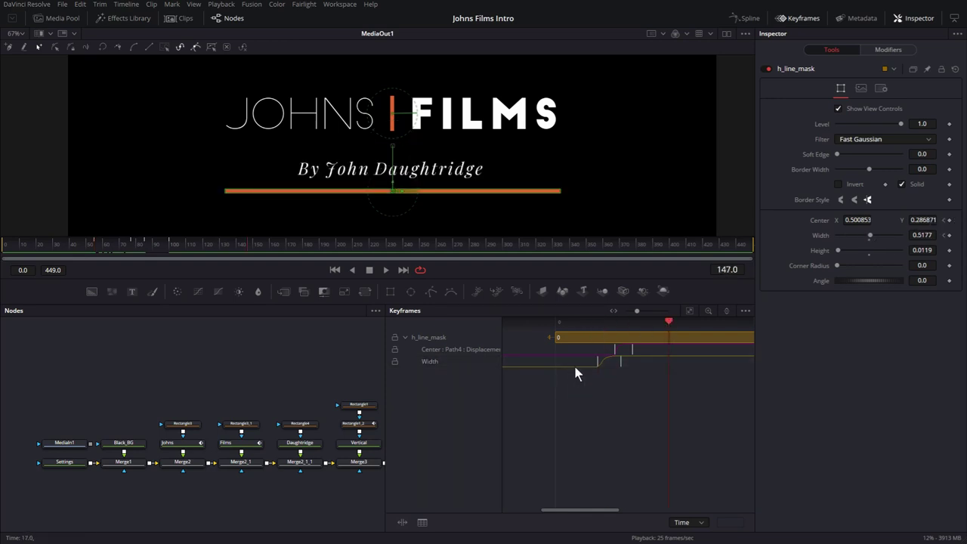
# Step: Move the h_line_mask's first Width keyframe to frame 25
pyautogui.click(451, 361)
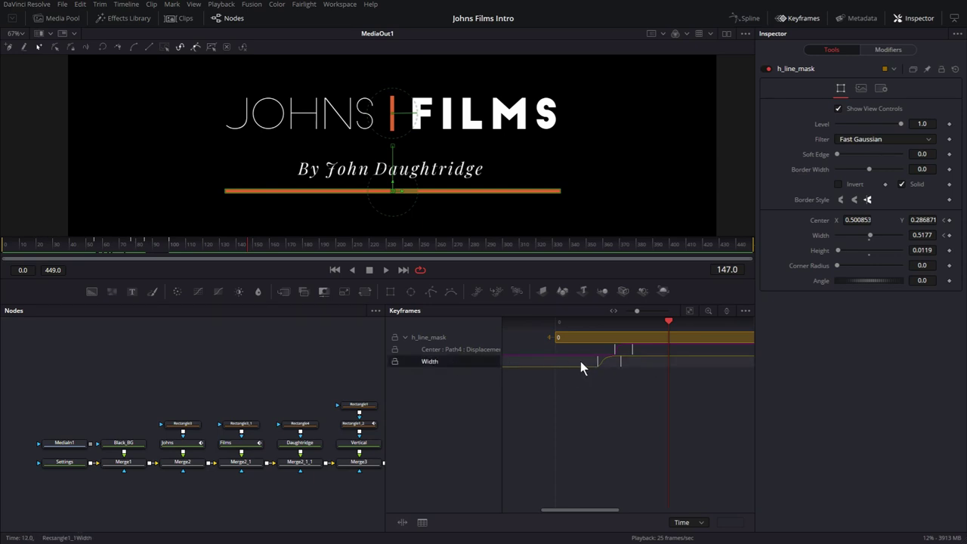
pyautogui.moveTo(566, 363)
pyautogui.mouseDown()
pyautogui.moveTo(588, 363)
pyautogui.moveTo(535, 361)
pyautogui.moveTo(626, 362)
pyautogui.moveTo(566, 362)
pyautogui.mouseUp()
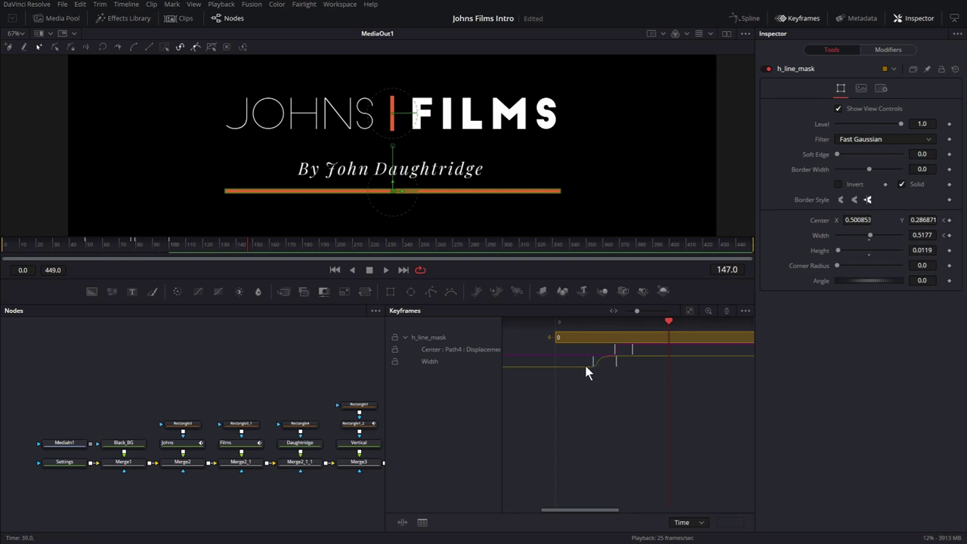
pyautogui.click(592, 364)
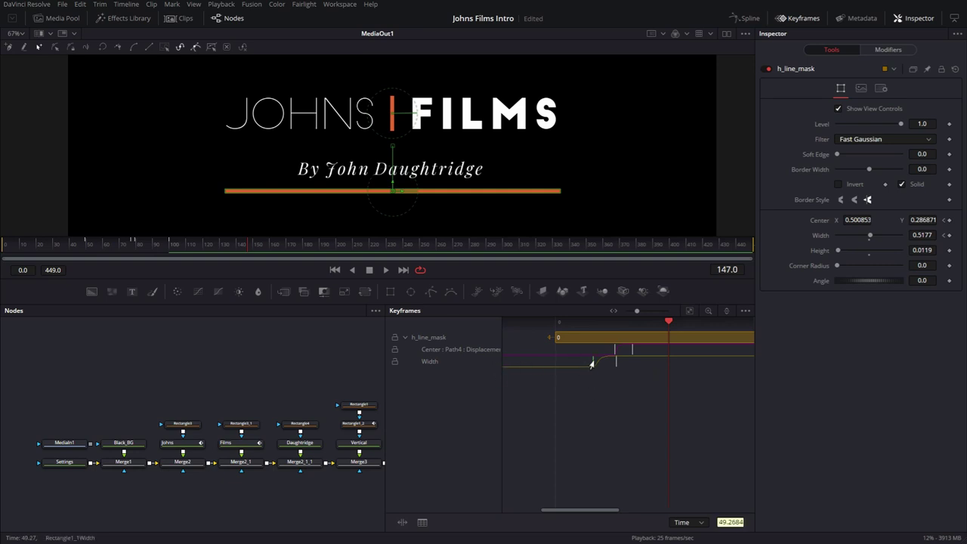
pyautogui.moveTo(592, 364); pyautogui.dragTo(651, 376)
pyautogui.click(590, 361)
pyautogui.click(732, 522)
pyautogui.write('25')
pyautogui.press('Return')
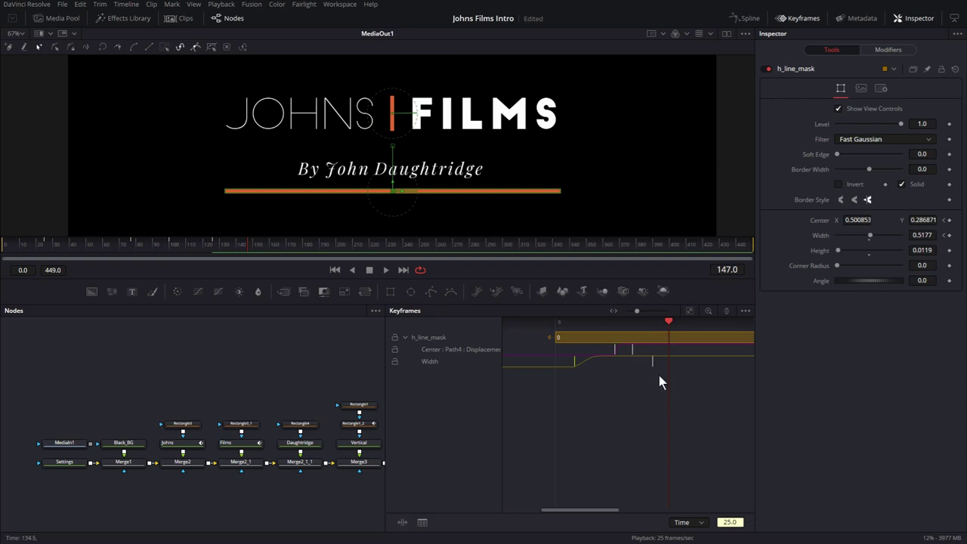
# Step: Move the h_line_mask's second Width keyframe to frame 70
pyautogui.click(733, 523)
pyautogui.write('70')
pyautogui.press('Return')
# Step: Add a Width keyframe to the h_line_mask at frame 245
pyautogui.moveTo(238, 250); pyautogui.dragTo(415, 248)
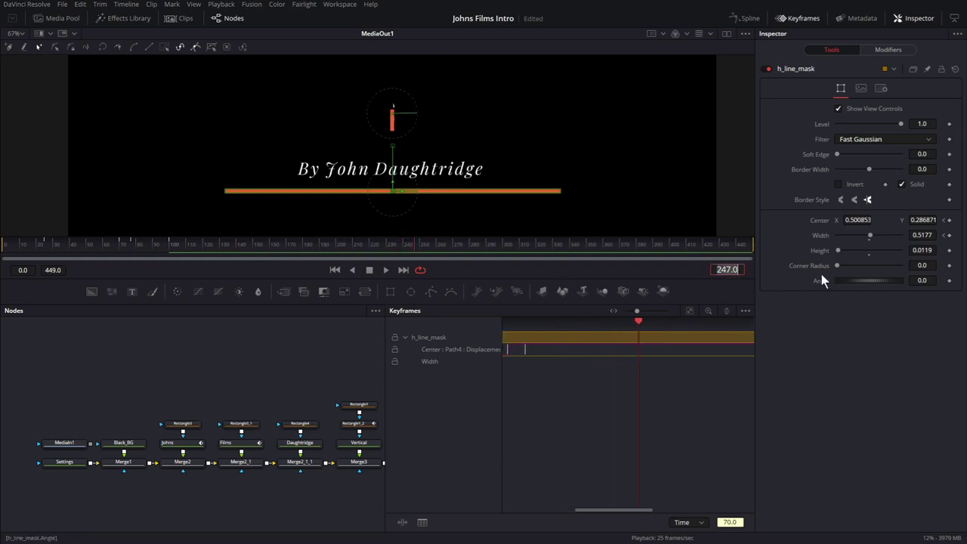
pyautogui.press('Left')
pyautogui.press('Left')
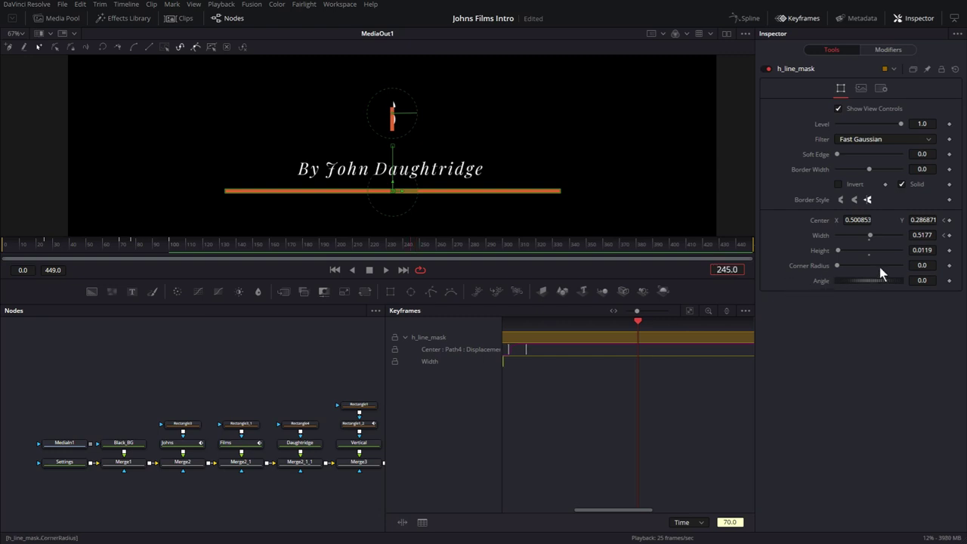
pyautogui.click(949, 236)
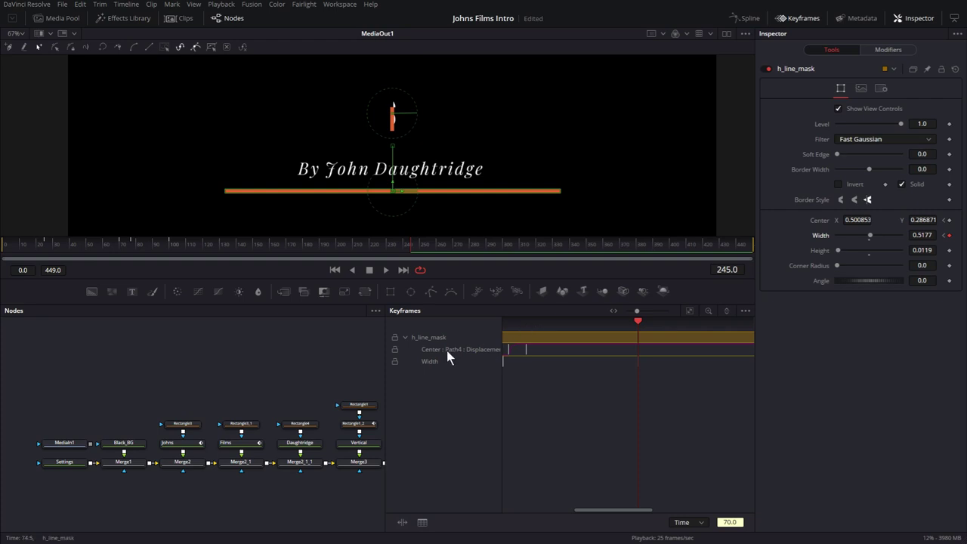
# Step: Go to frame 200 on the timeline with the h_line_mask selected
pyautogui.click(723, 270)
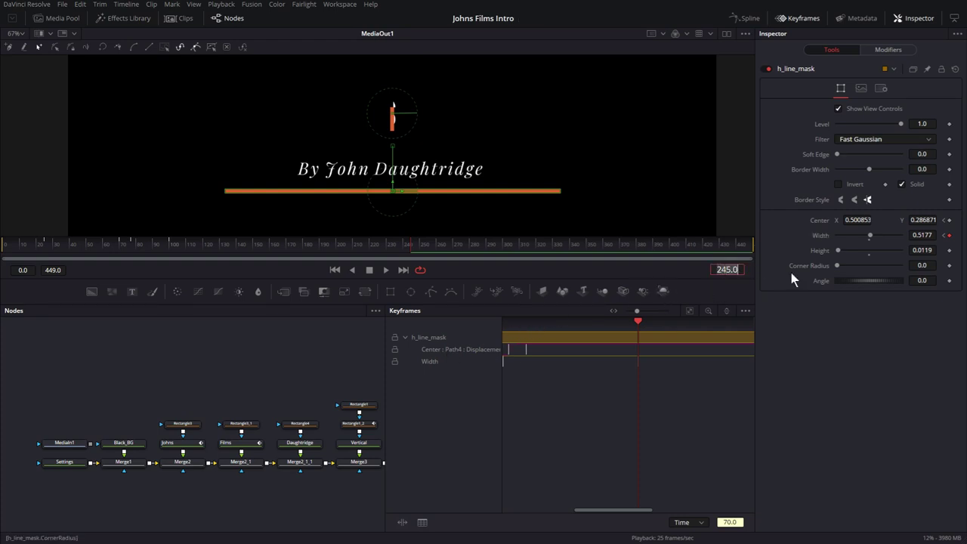
pyautogui.write('200')
pyautogui.press('Return')
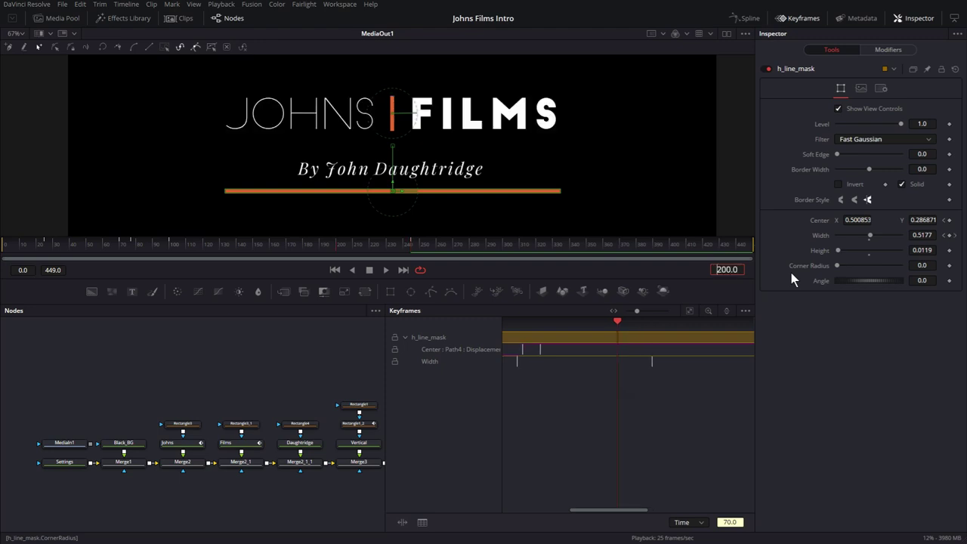